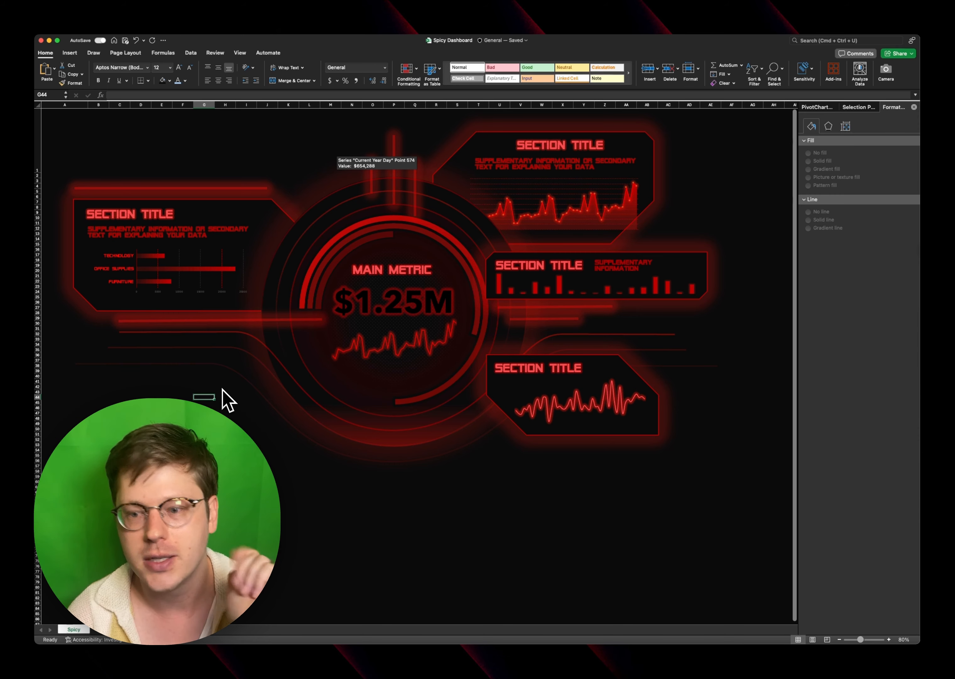
scroll(221, 390, "left", 1)
scroll(221, 389, "right", 1)
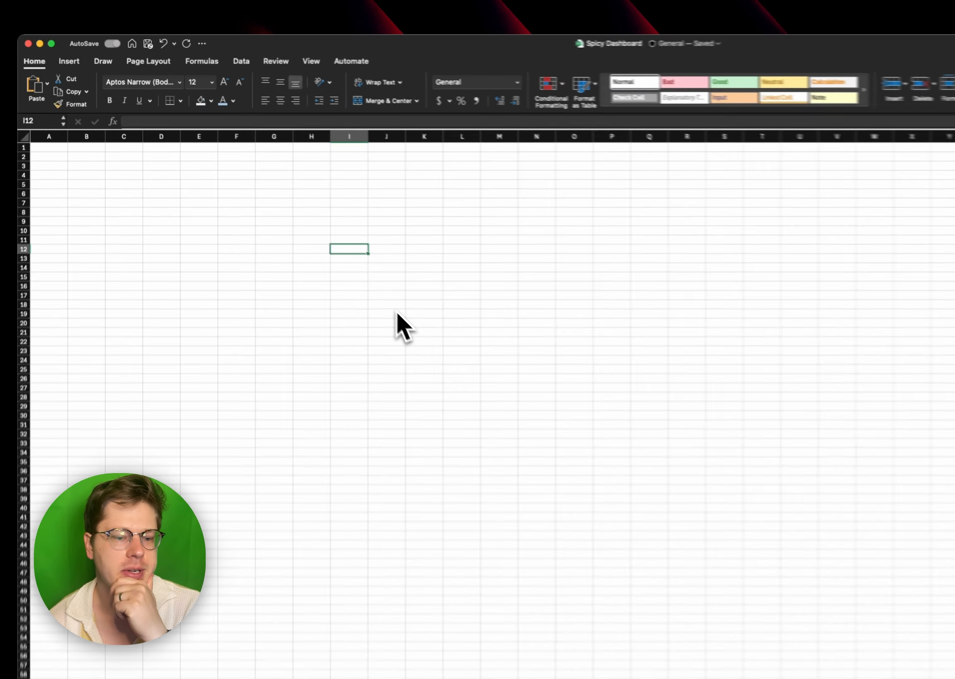
- Fill every cell of the blank sheet with a near-black theme colour
key("super+a")
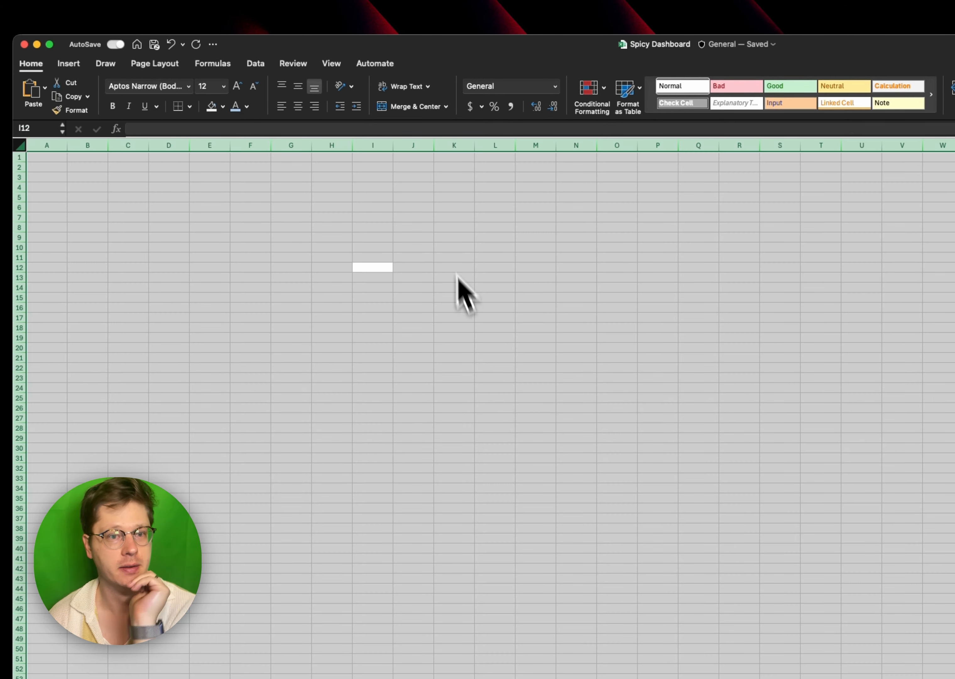
left_click(222, 106)
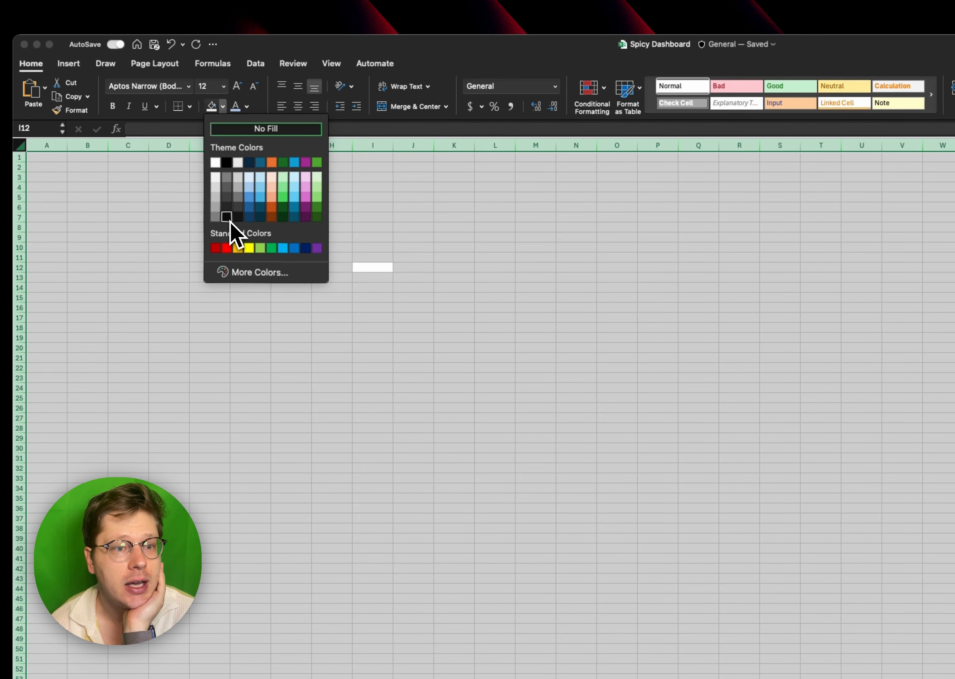
left_click(238, 217)
left_click(256, 228)
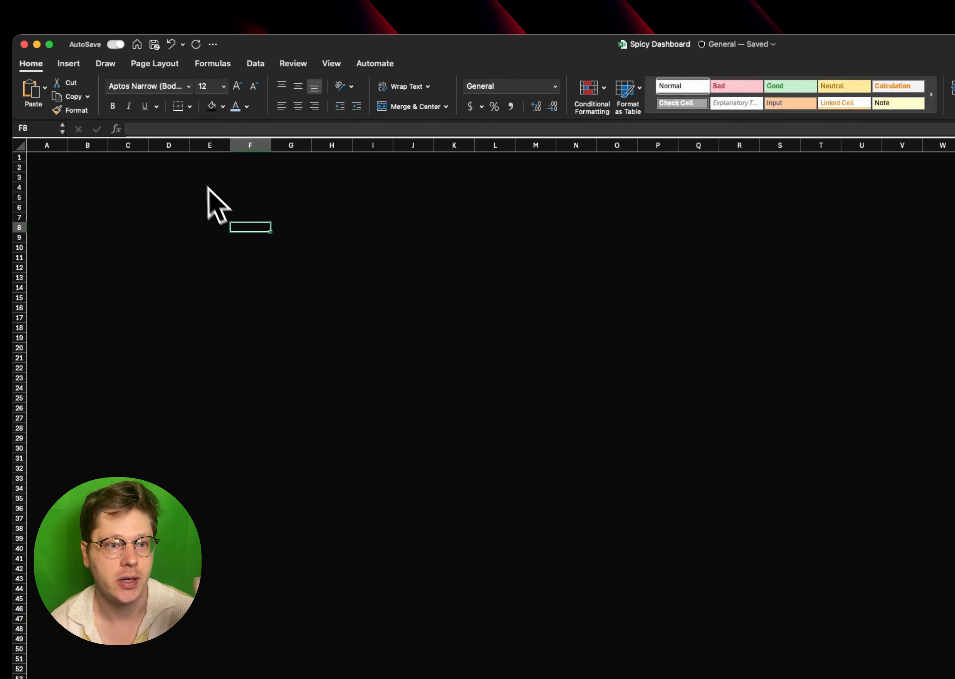
left_click(215, 239)
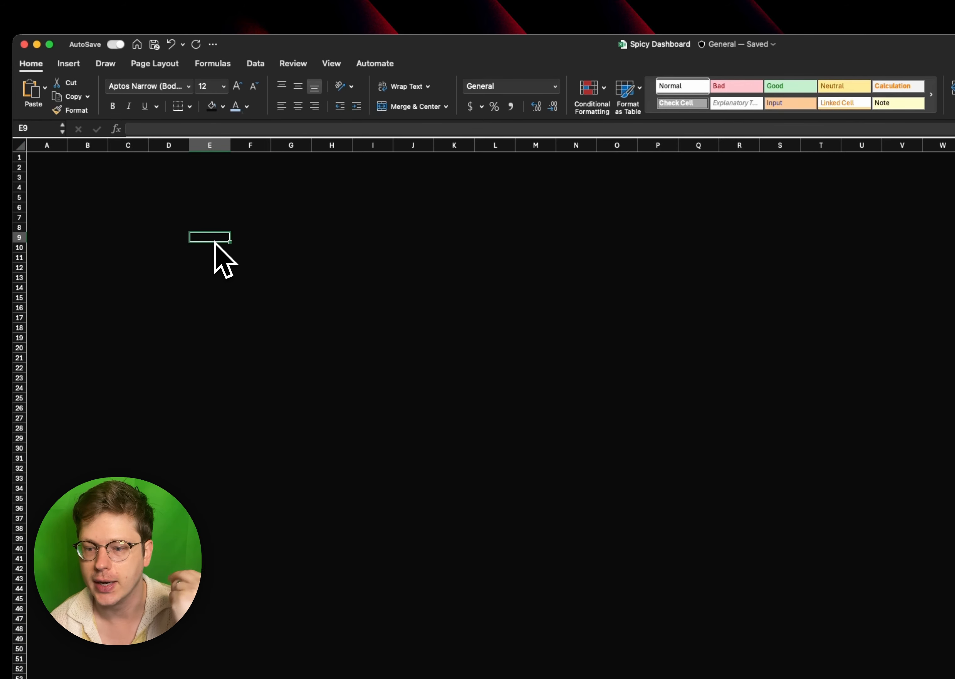
- Draw a straight horizontal line about 23.8 inches long across the sheet from about column B to column AB
left_click(69, 64)
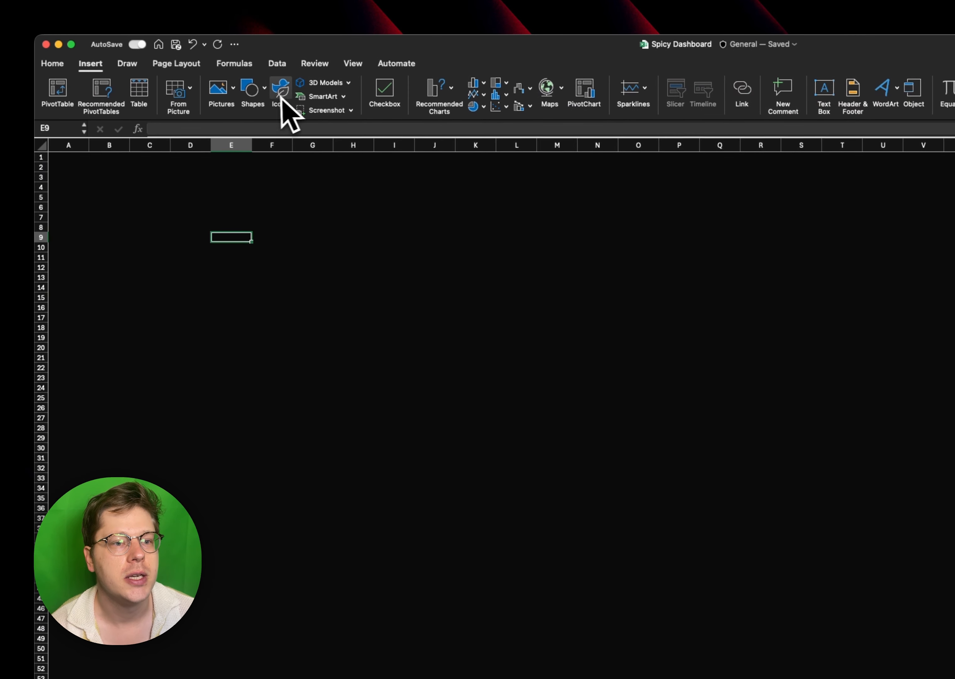
left_click(265, 91)
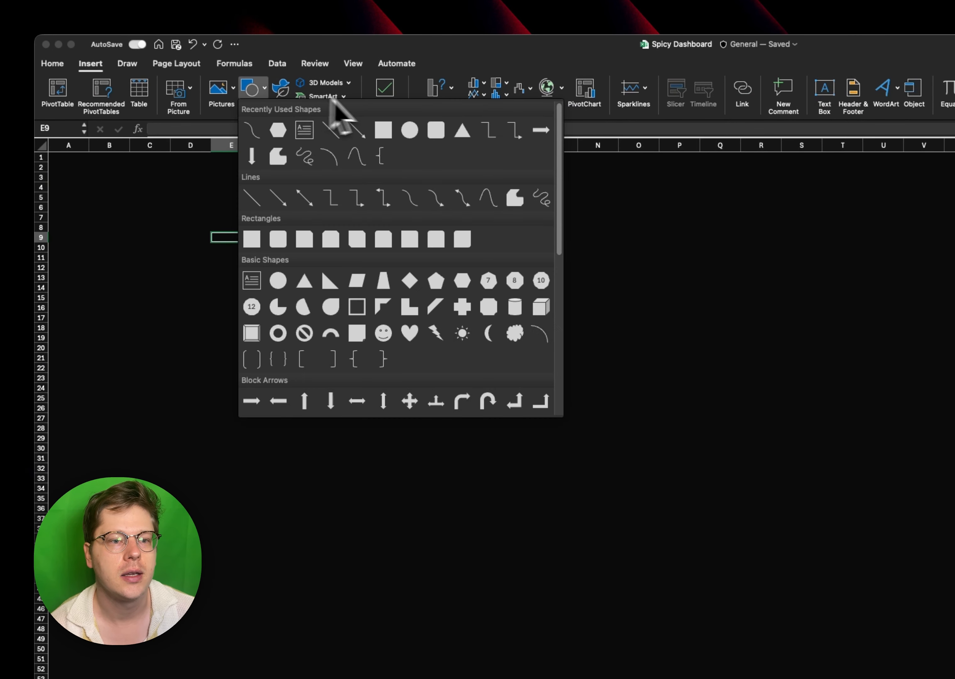
left_click(339, 128)
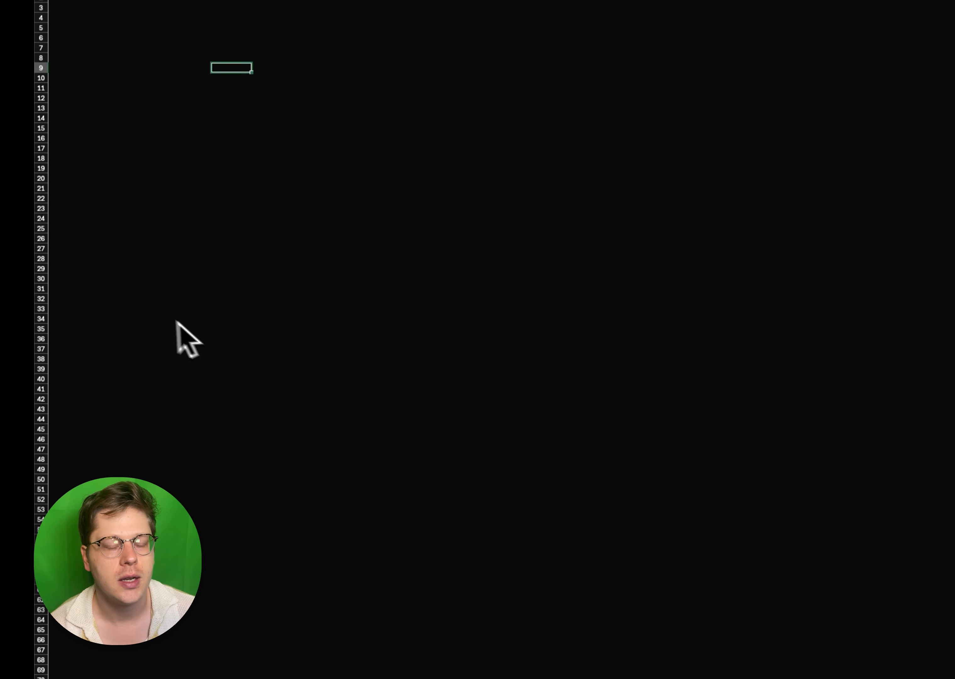
left_click_drag(121, 475, 954, 475)
left_click_drag(954, 316, 861, 315)
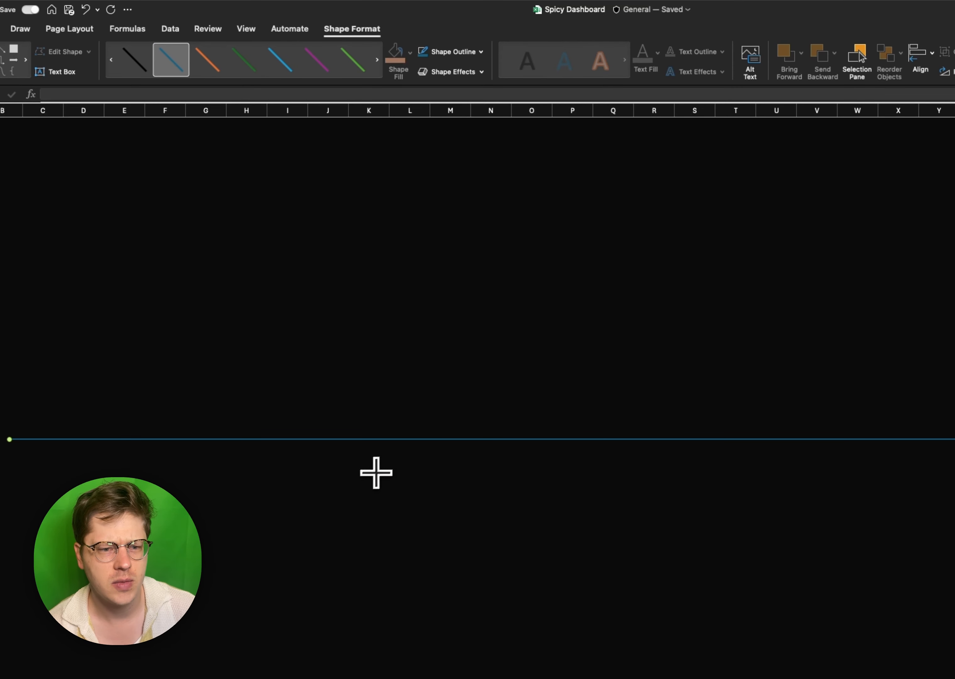
mouse_move(406, 442)
left_mouse_down()
mouse_move(404, 418)
mouse_move(403, 434)
left_mouse_up()
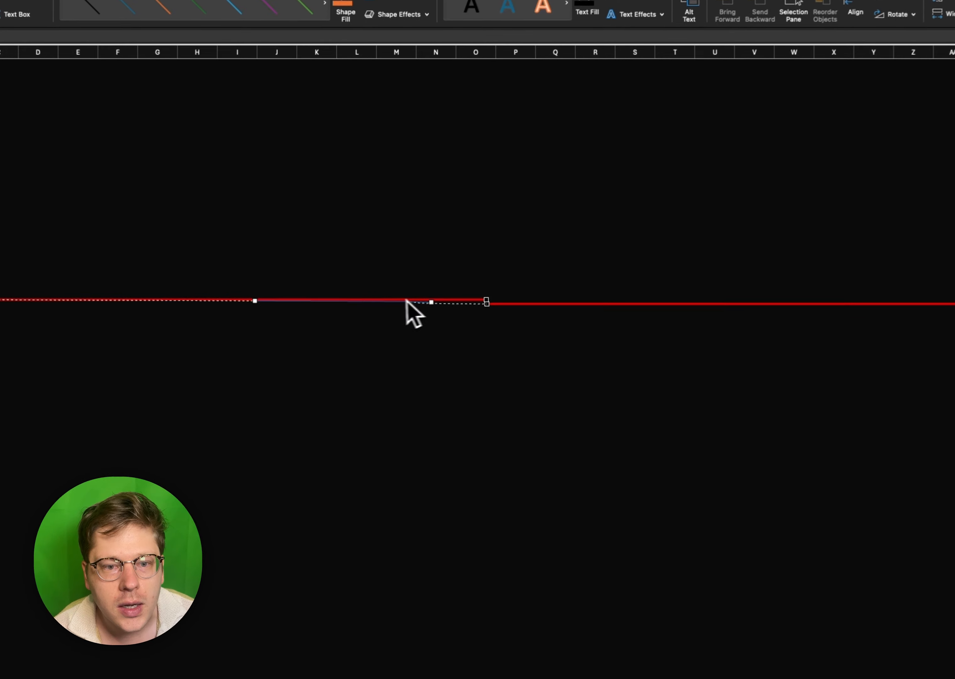
- Move the red line's two inner edit points outward, to about columns H and V
left_click_drag(406, 300, 361, 303)
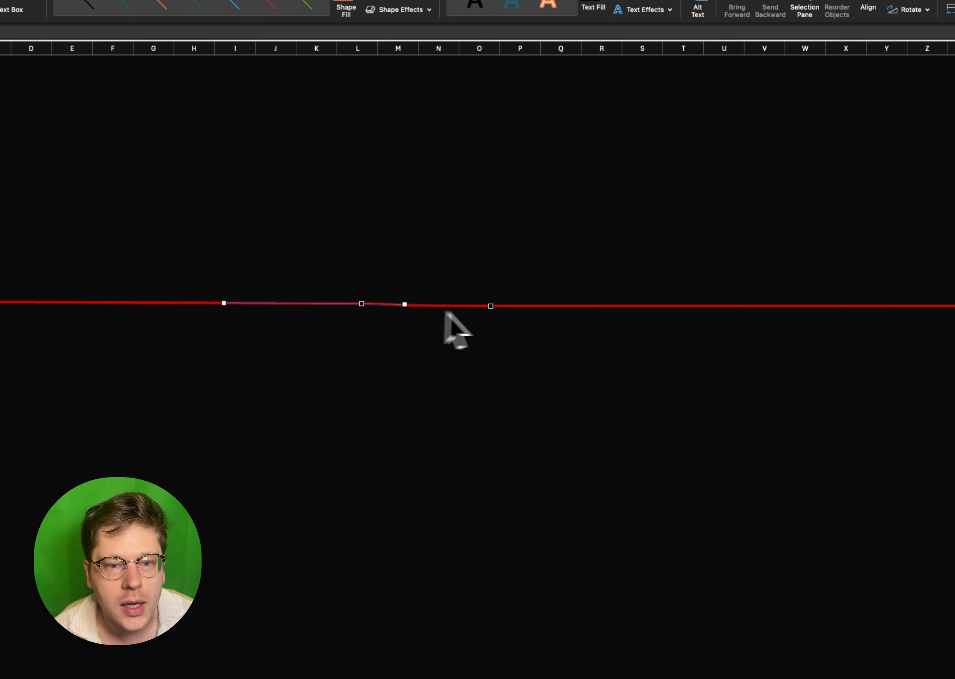
left_click_drag(545, 306, 662, 305)
left_click_drag(552, 305, 183, 302)
left_click_drag(693, 309, 812, 309)
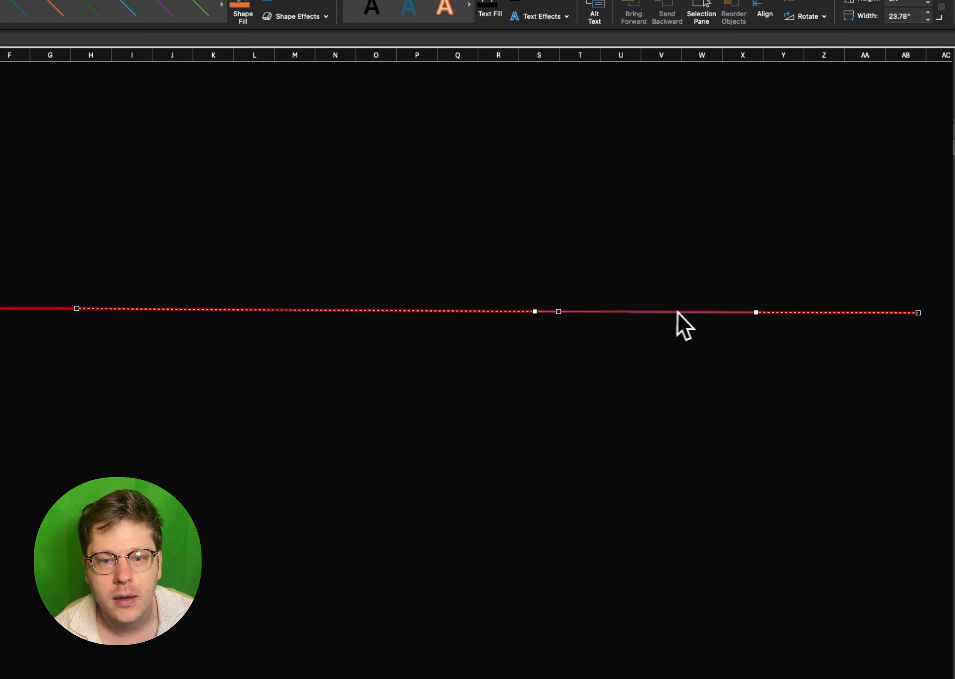
left_click_drag(660, 311, 659, 312)
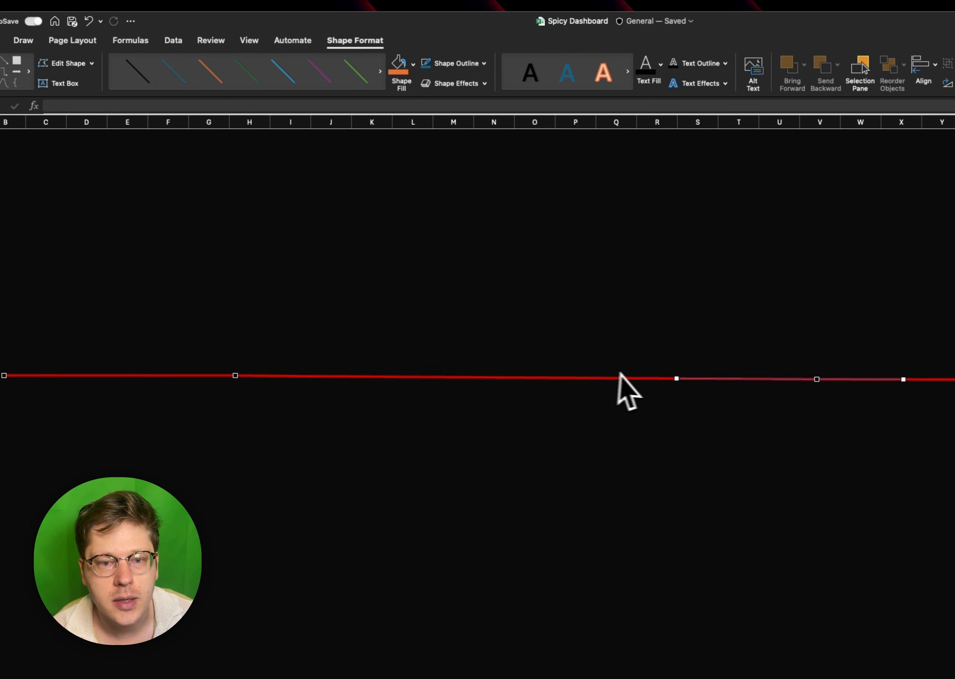
left_click(571, 382)
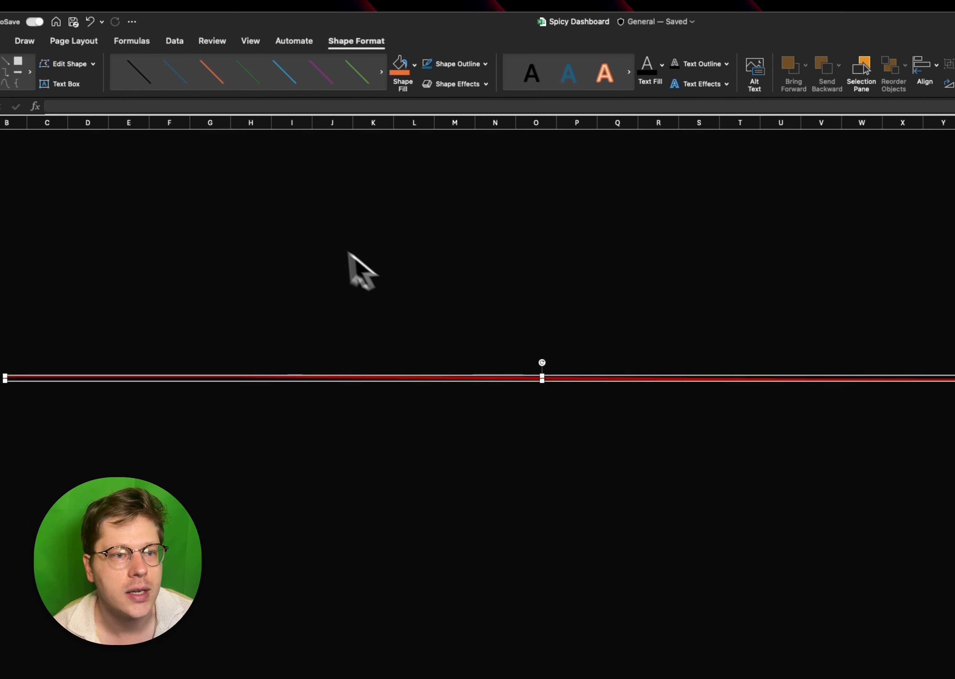
- Reopen the red line's edit points and shift the right inner point to about column W
left_click(69, 64)
left_click(72, 102)
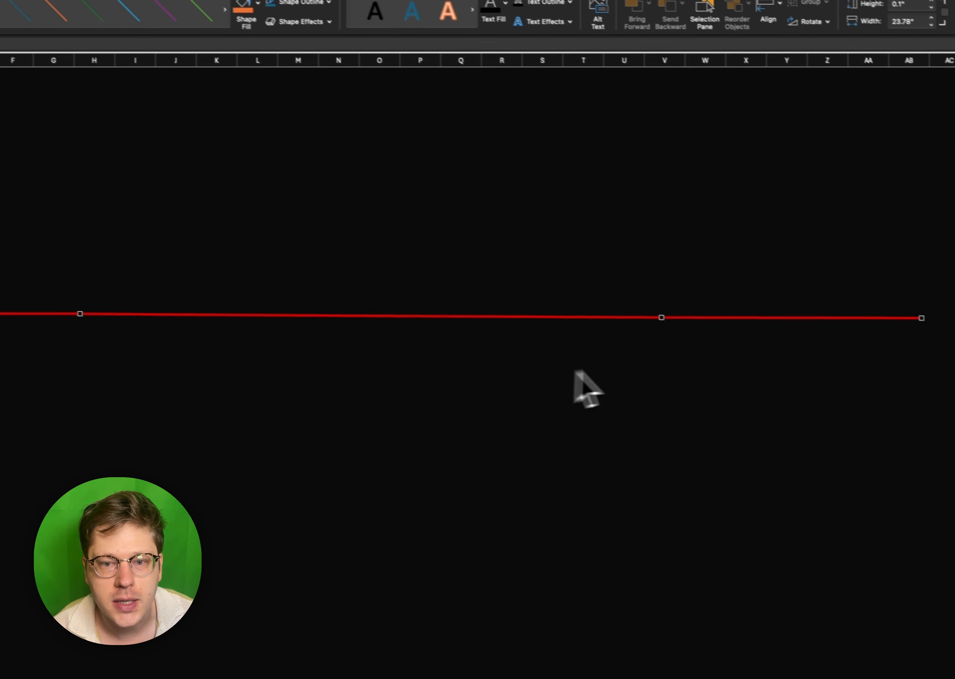
left_click(662, 317)
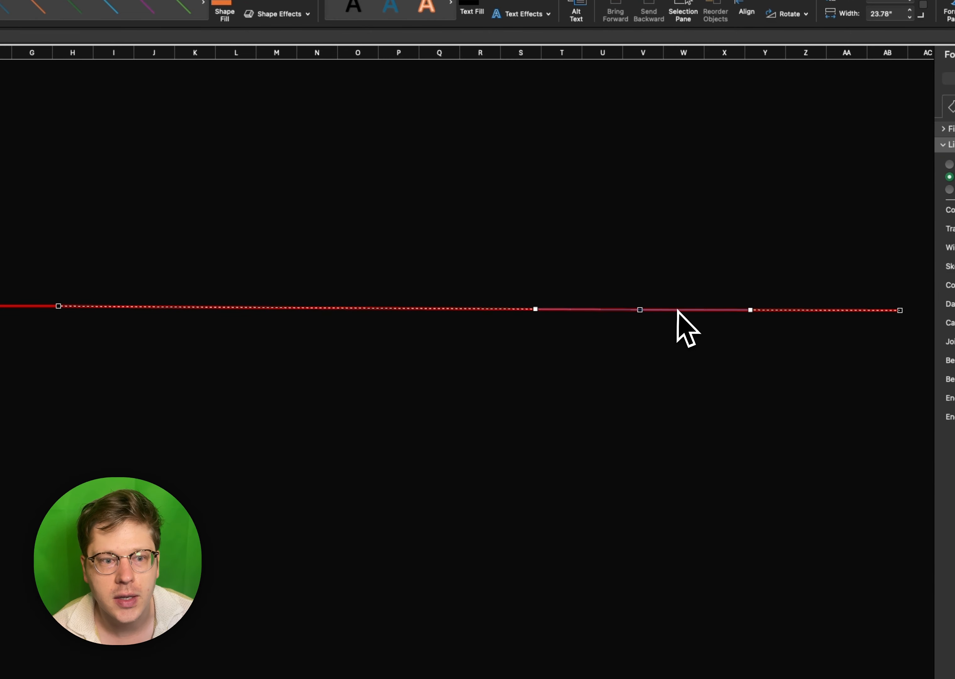
left_click(351, 312)
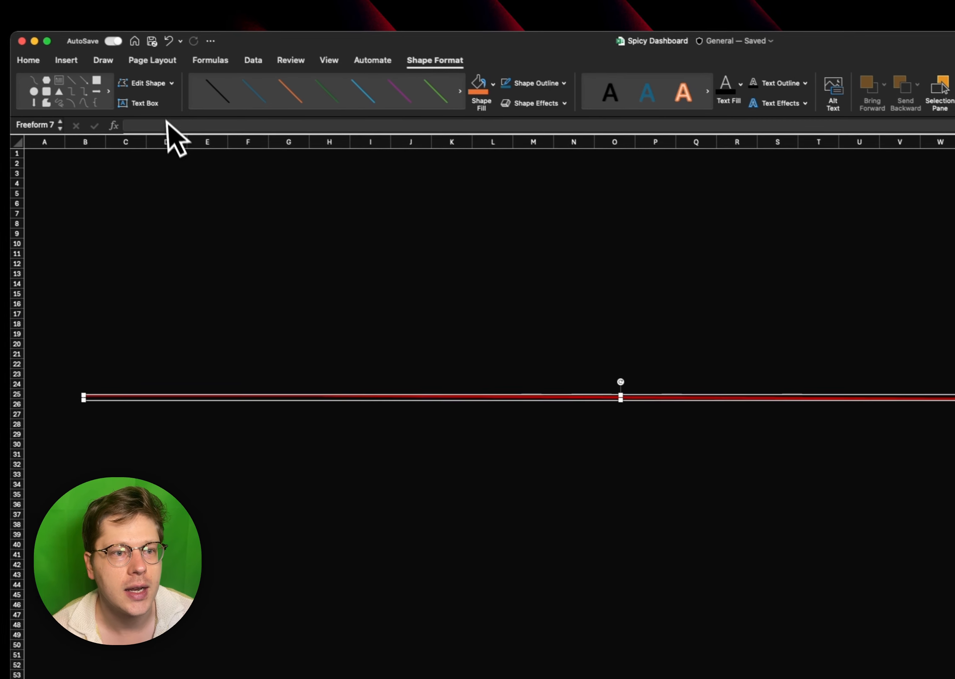
- Pull the red line's middle down near column O into a dip about 4.1 inches deep, levelling the curve at the right bend
left_click(171, 83)
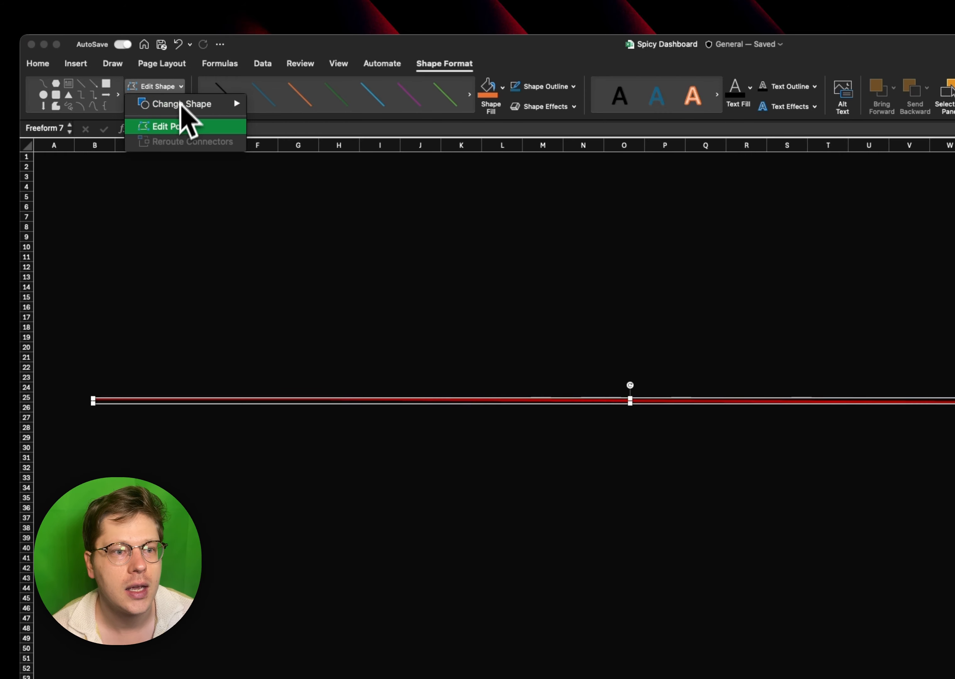
left_click(177, 126)
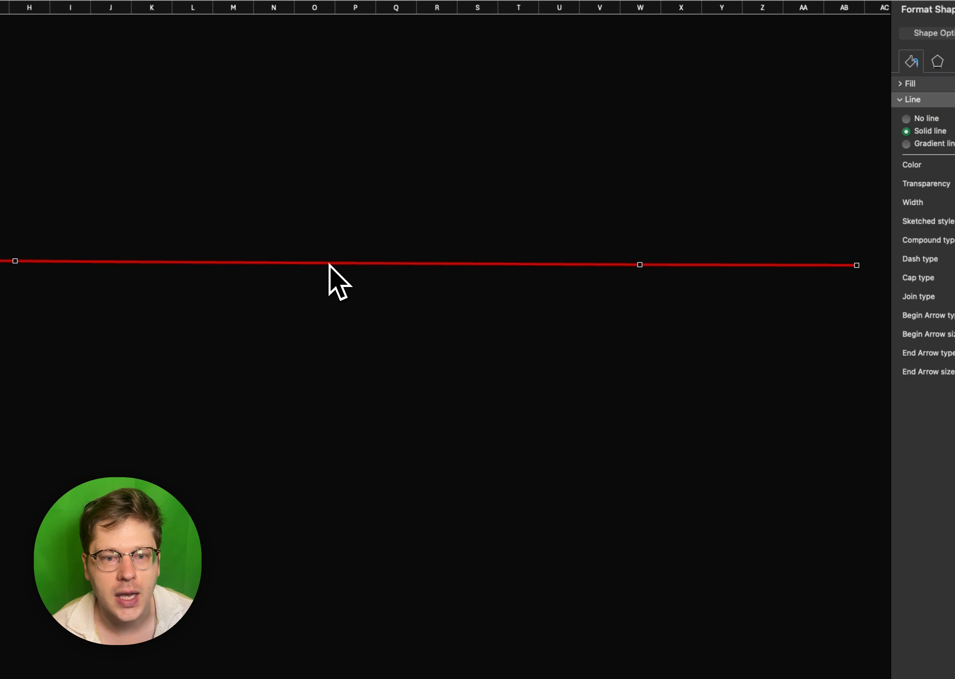
left_click_drag(358, 263, 315, 398)
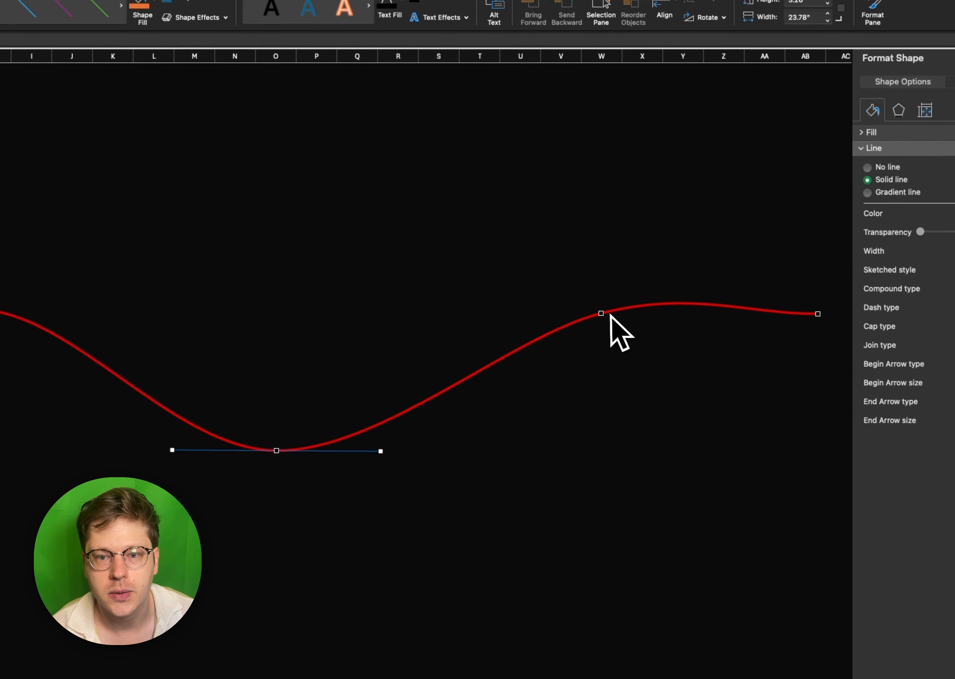
left_click_drag(611, 315, 686, 316)
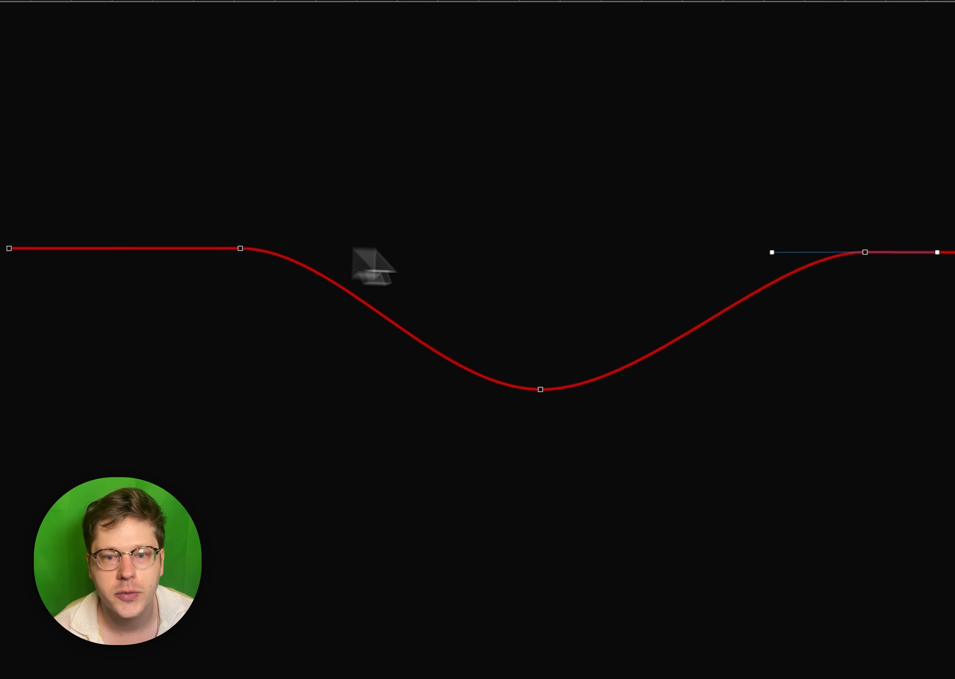
left_click_drag(552, 395, 547, 434)
left_click(871, 250)
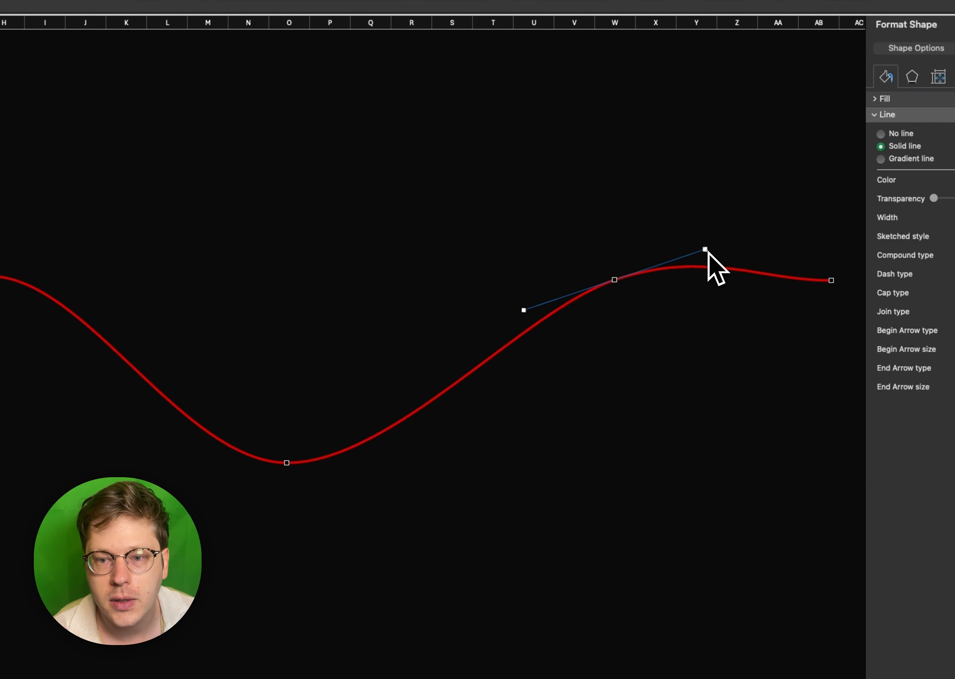
left_click_drag(706, 250, 715, 283)
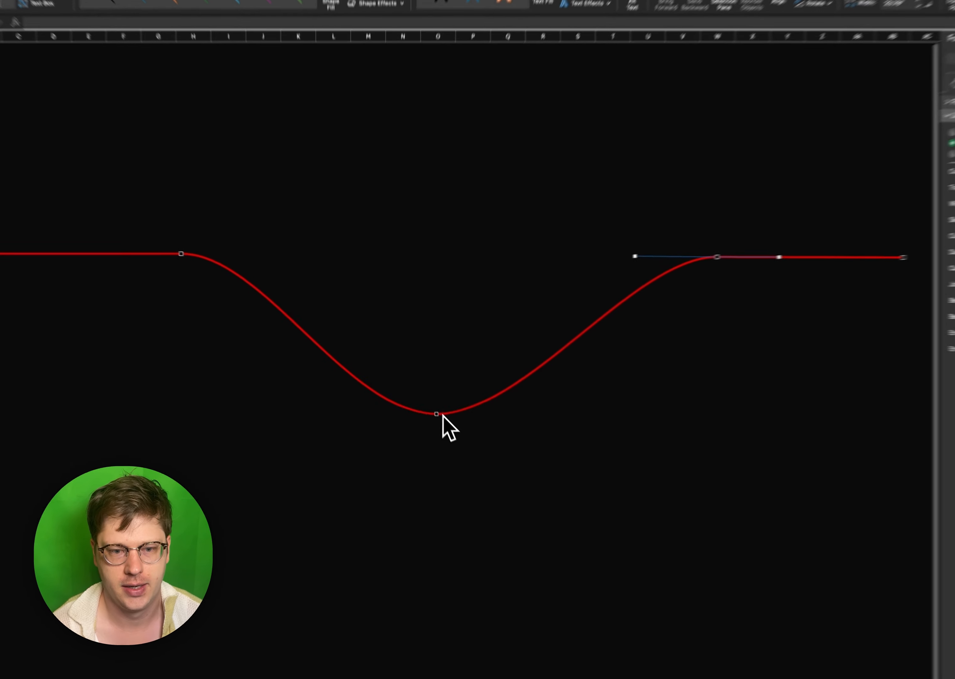
- Broaden the base of the dip by lengthening both curve handles of its lowest point outward
left_click(441, 415)
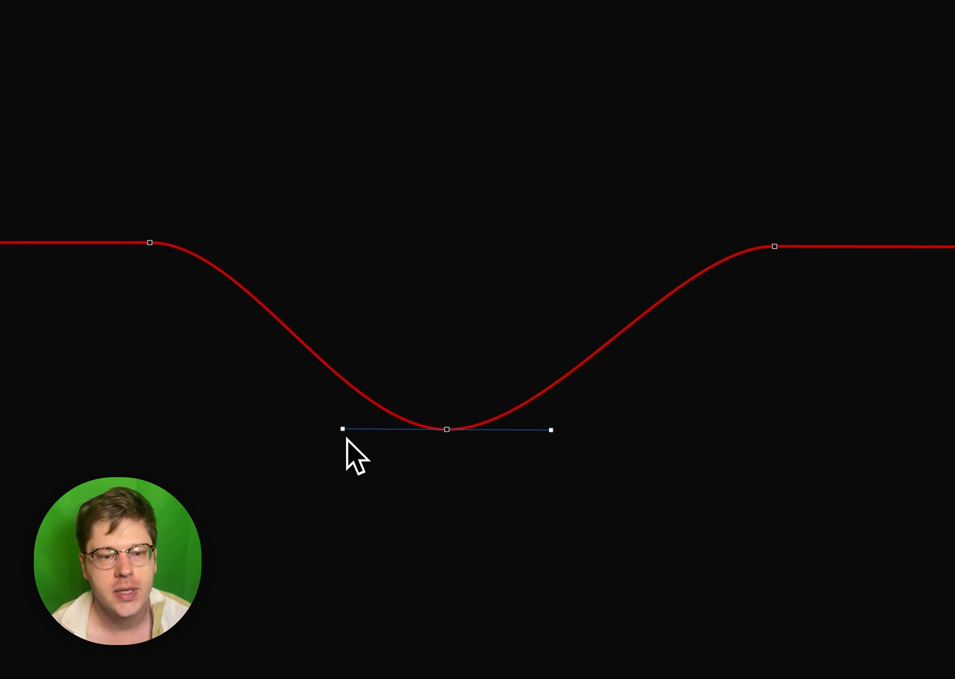
left_click_drag(339, 430, 252, 427)
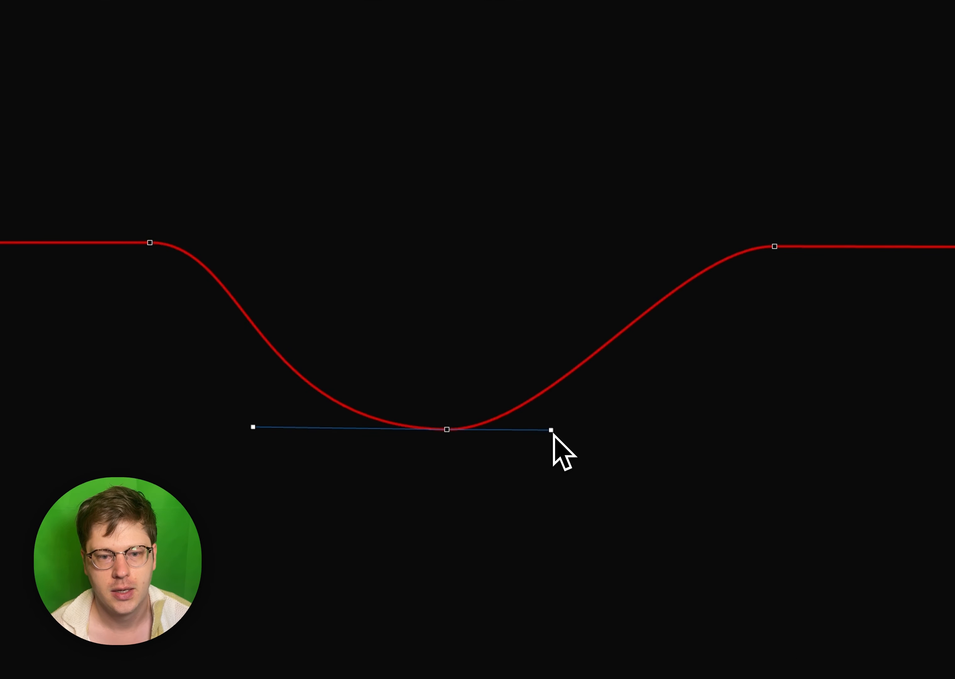
left_click_drag(568, 430, 644, 427)
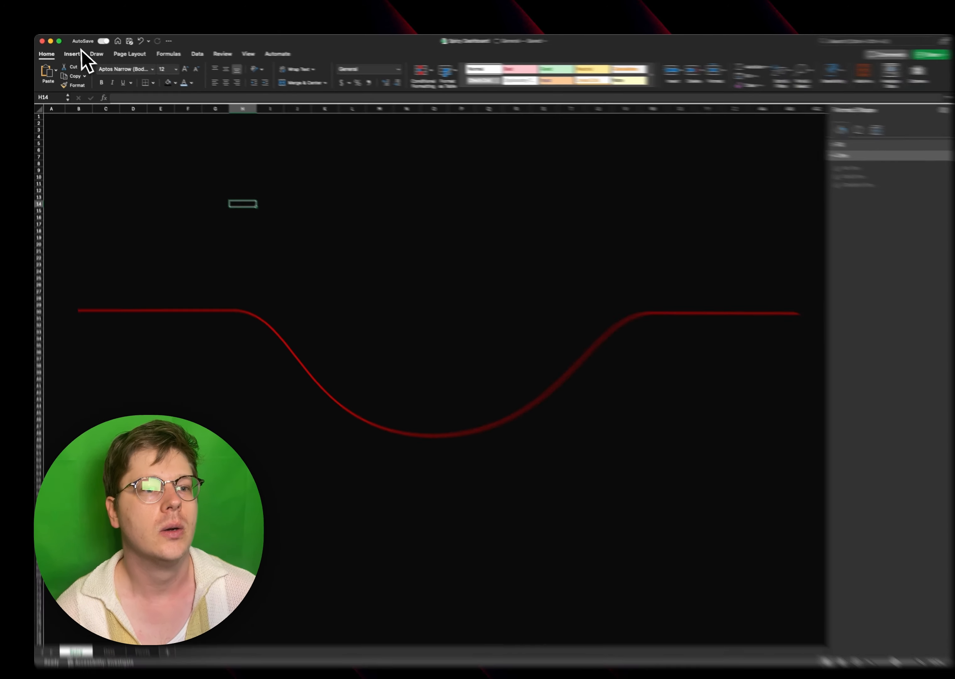
- Insert a circle about 8.9 inches in diameter and position it inside the dip of the red line
left_click(81, 57)
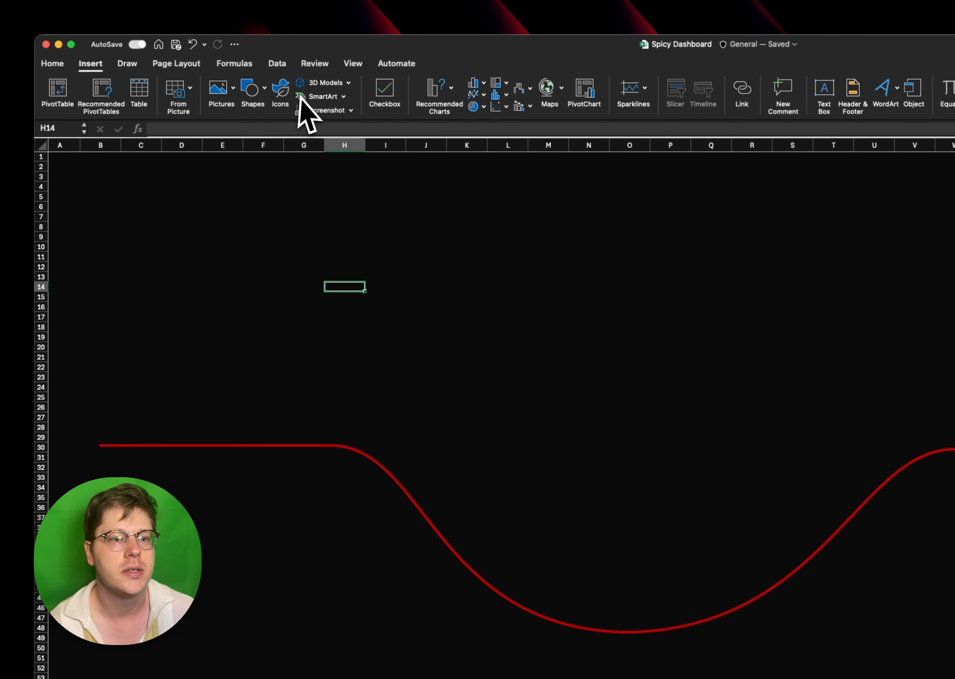
left_click(265, 95)
left_click(410, 130)
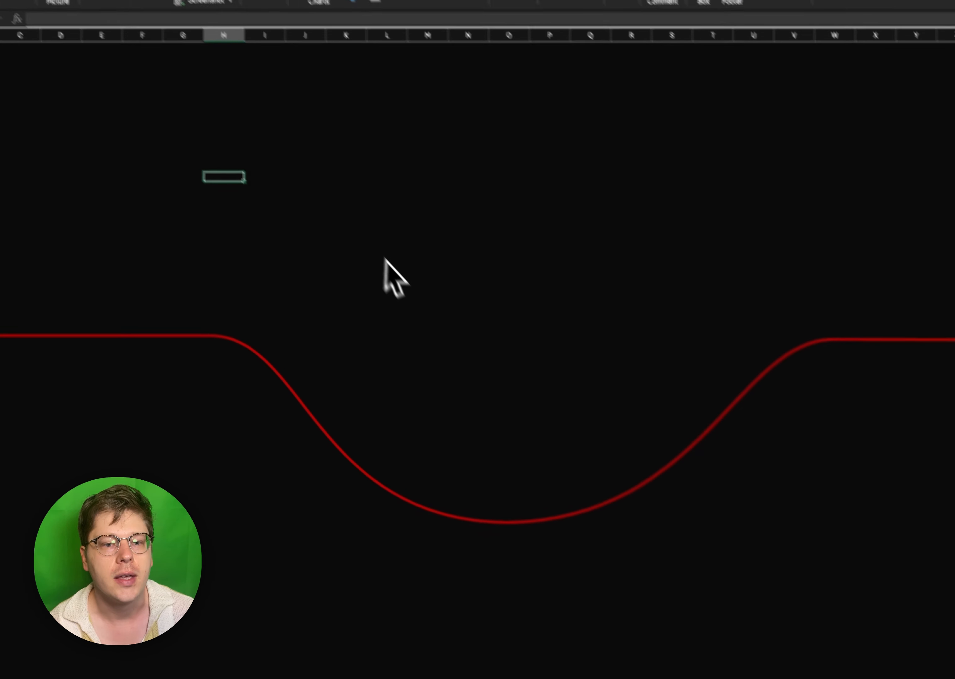
left_click_drag(452, 275, 753, 666)
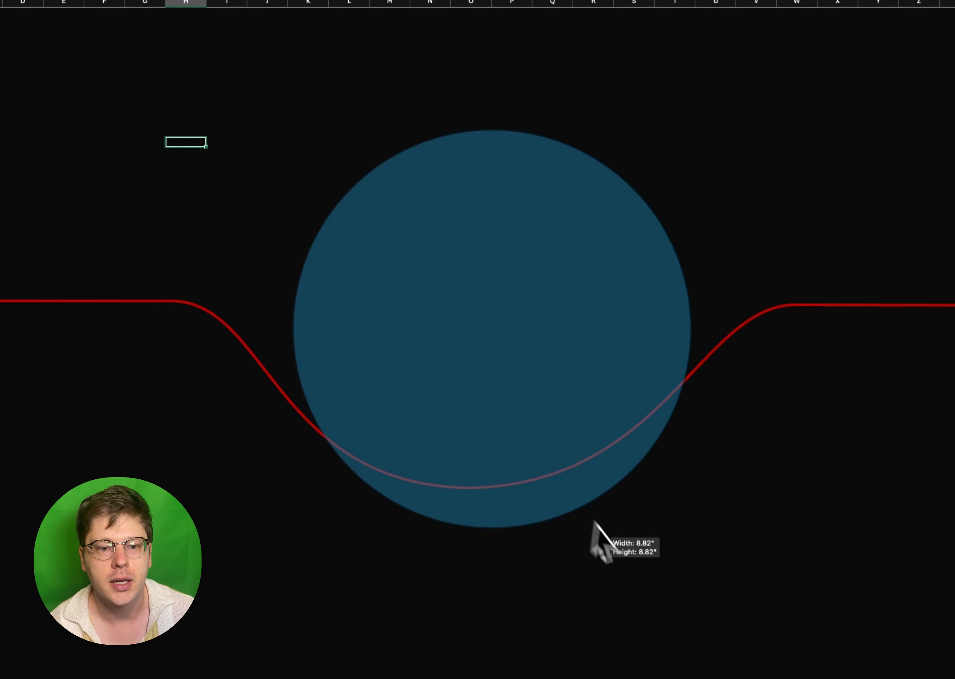
mouse_move(580, 490)
left_mouse_down()
mouse_move(522, 347)
mouse_move(531, 356)
mouse_move(537, 347)
left_mouse_up()
left_click(755, 353)
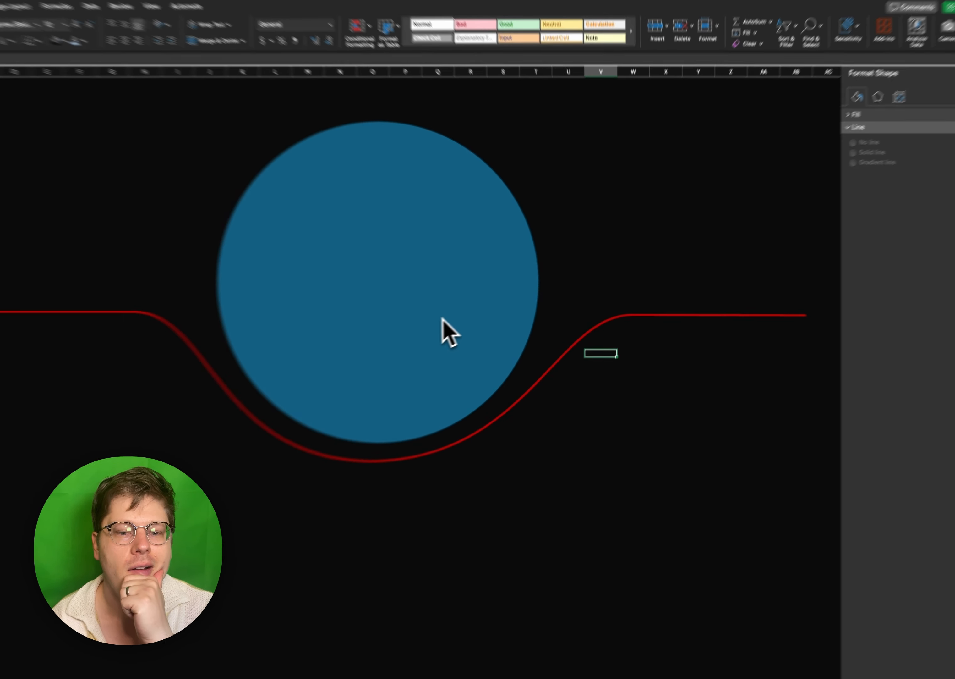
left_click_drag(462, 305, 461, 304)
left_click_drag(389, 334, 388, 334)
- Shift the left bend of the red line slightly outward and nudge the circle to centre it over the dip
left_click(623, 333)
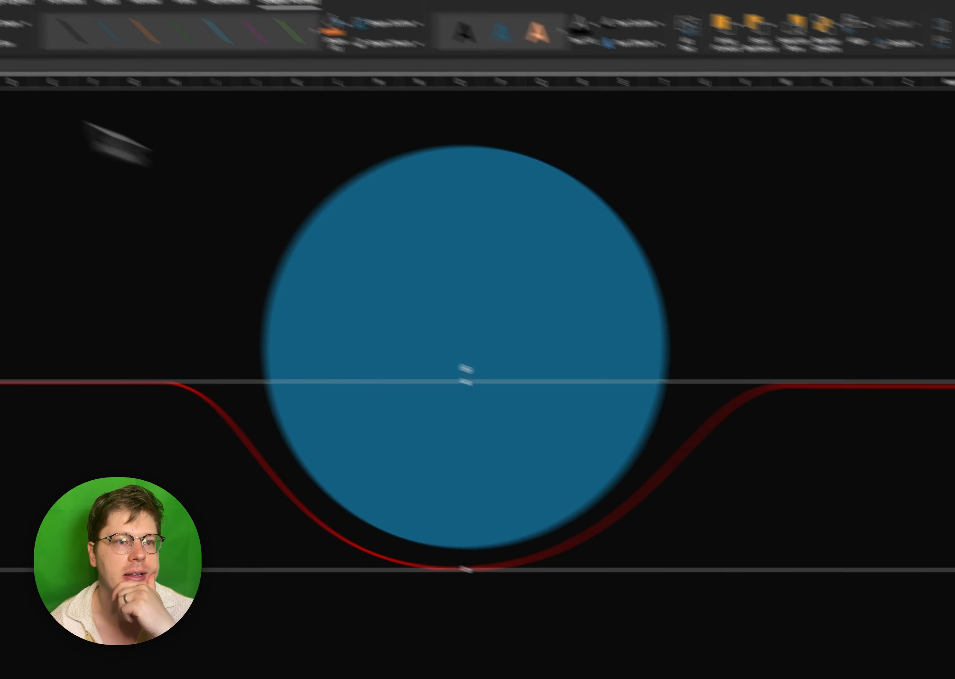
left_click(156, 80)
left_click(165, 118)
left_click(220, 264)
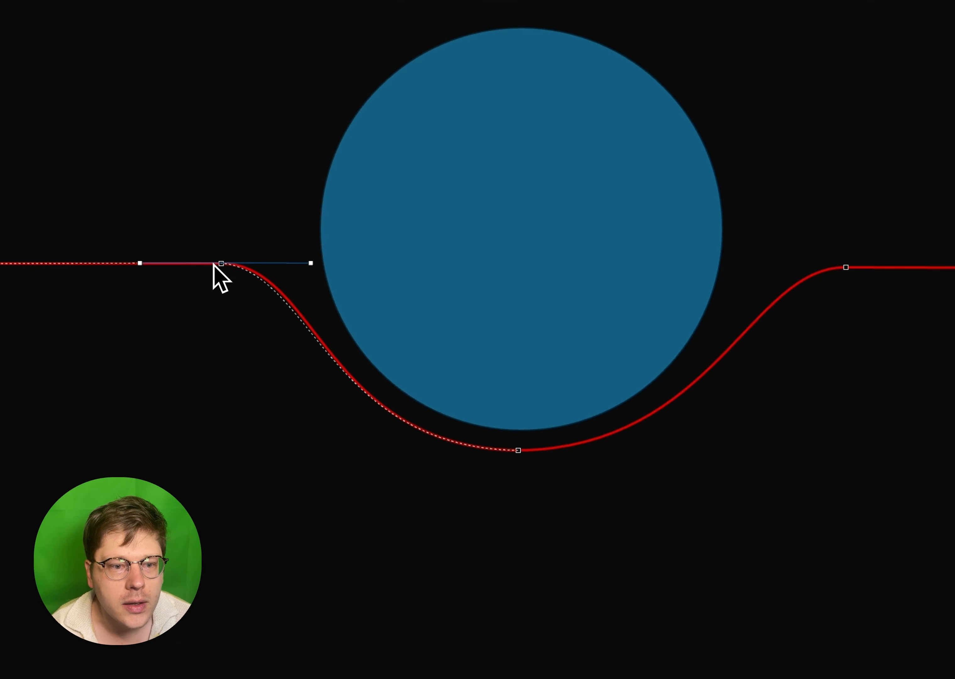
left_click_drag(211, 264, 212, 264)
left_click_drag(574, 295, 578, 291)
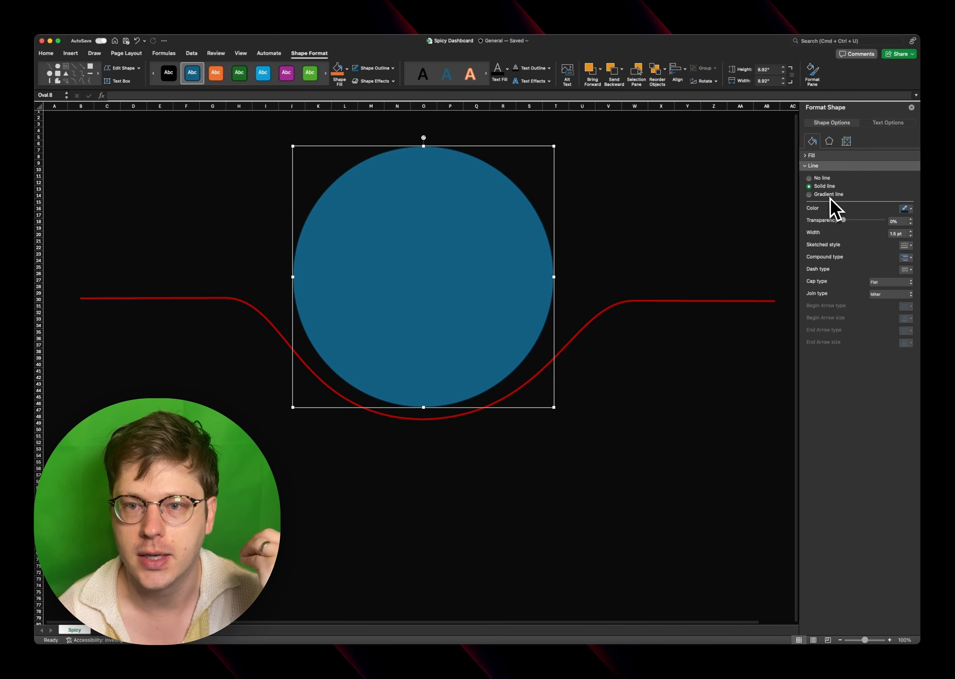
- Give the circle a gradient fill using the darkest blue radial preset, and pick its second gradient stop
left_click(826, 155)
left_click(749, 210)
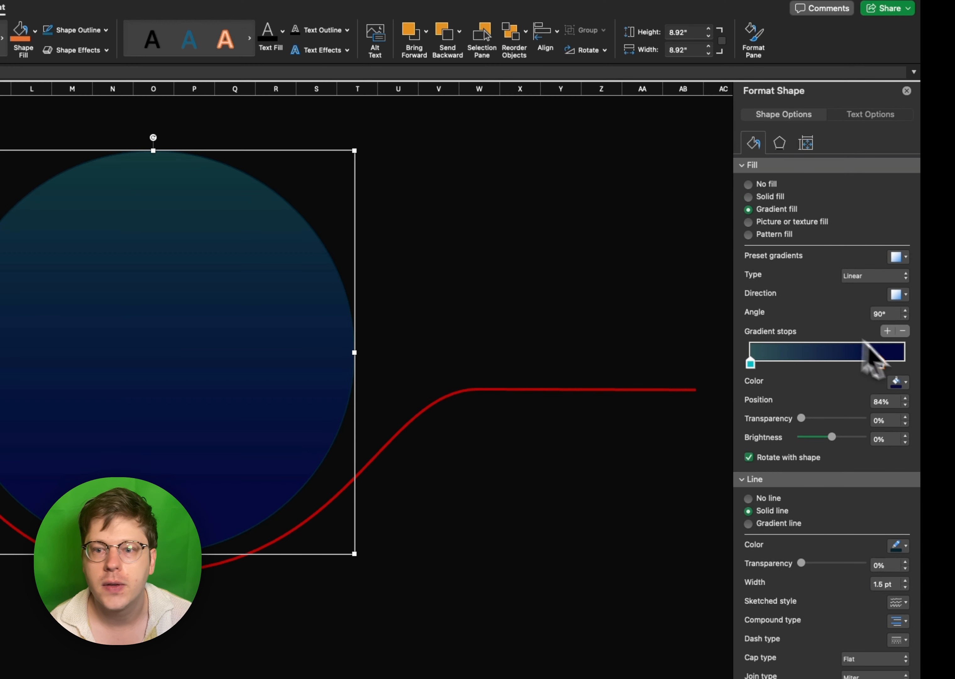
left_click(897, 258)
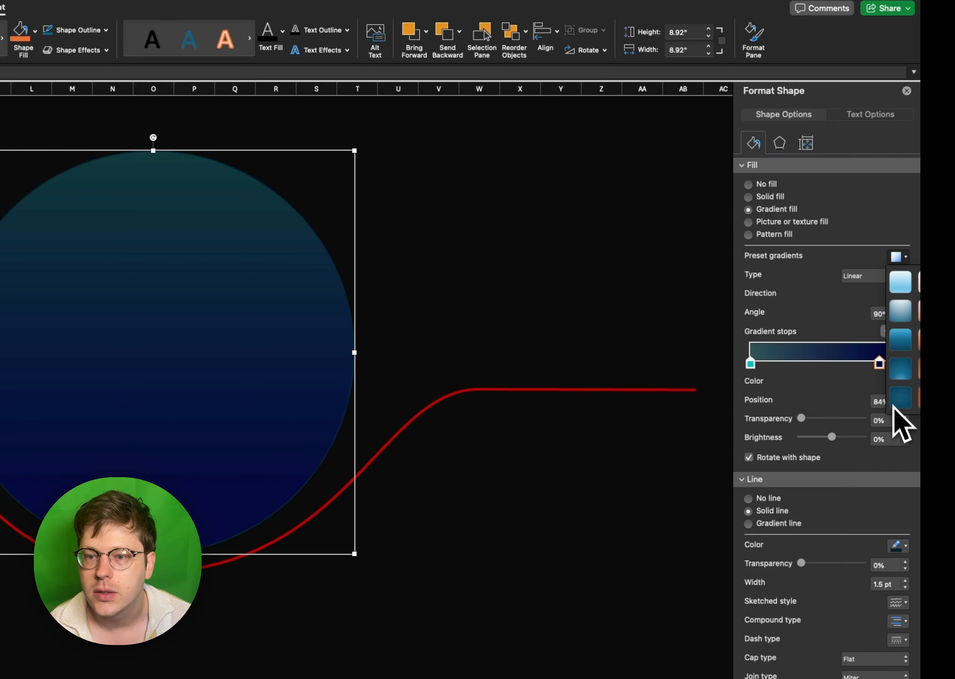
left_click(898, 415)
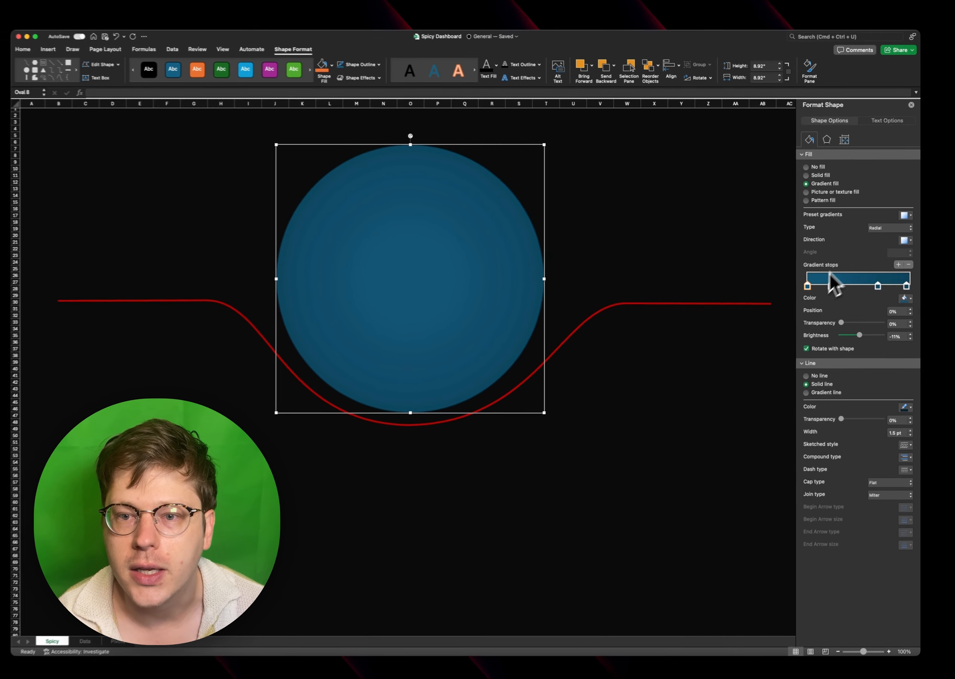
left_click(830, 279)
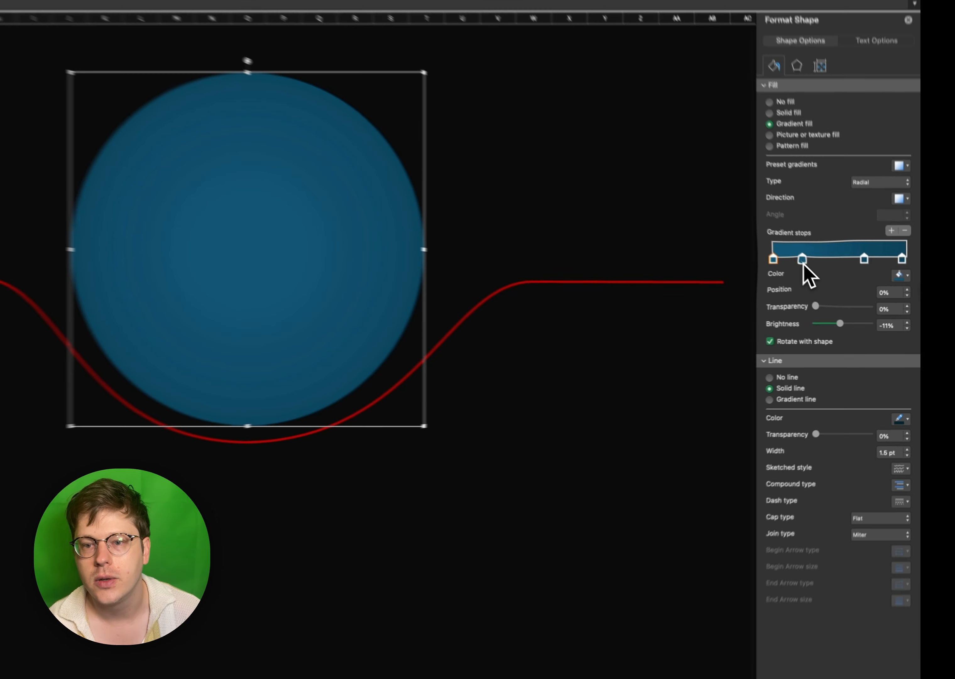
- Remove the circle's middle gradient stops and colour the centre stop with the standard dark red
left_click(833, 283)
left_click(899, 247)
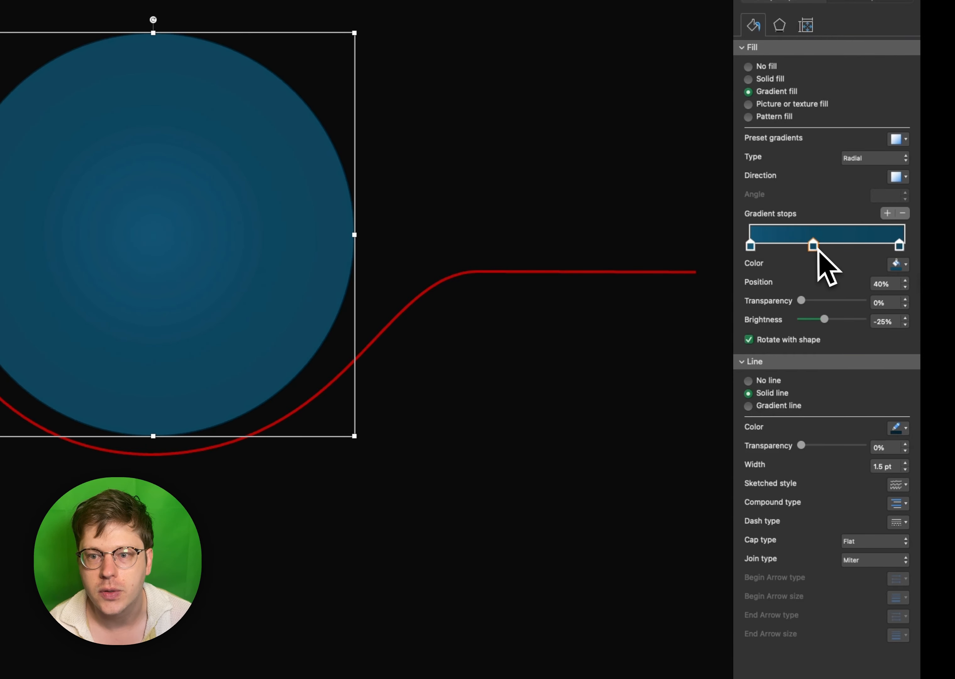
left_click(751, 246)
left_click(898, 264)
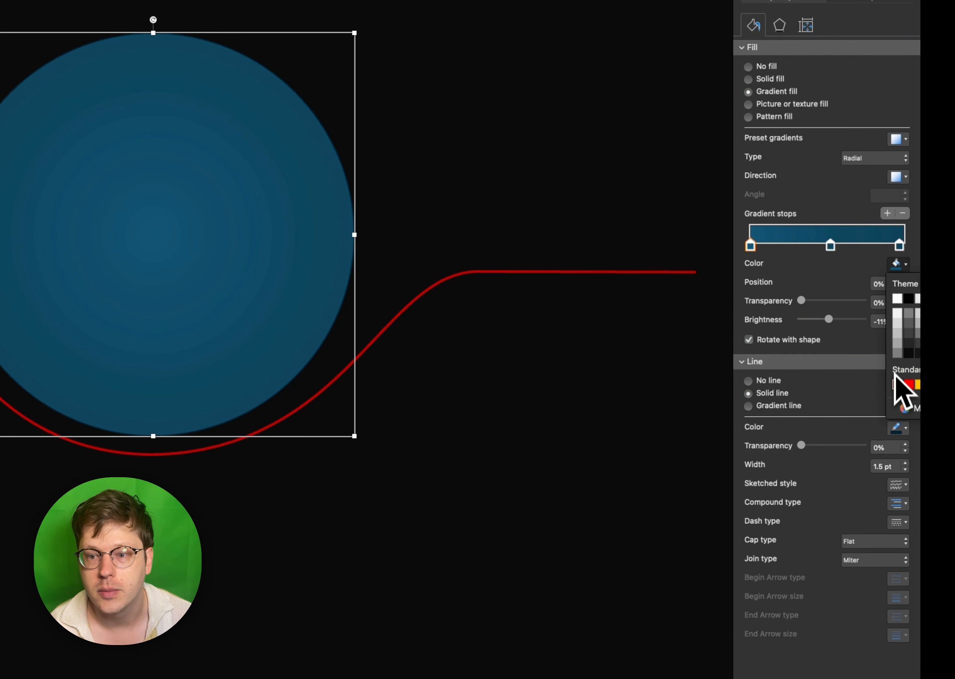
left_click(896, 383)
left_click(902, 213)
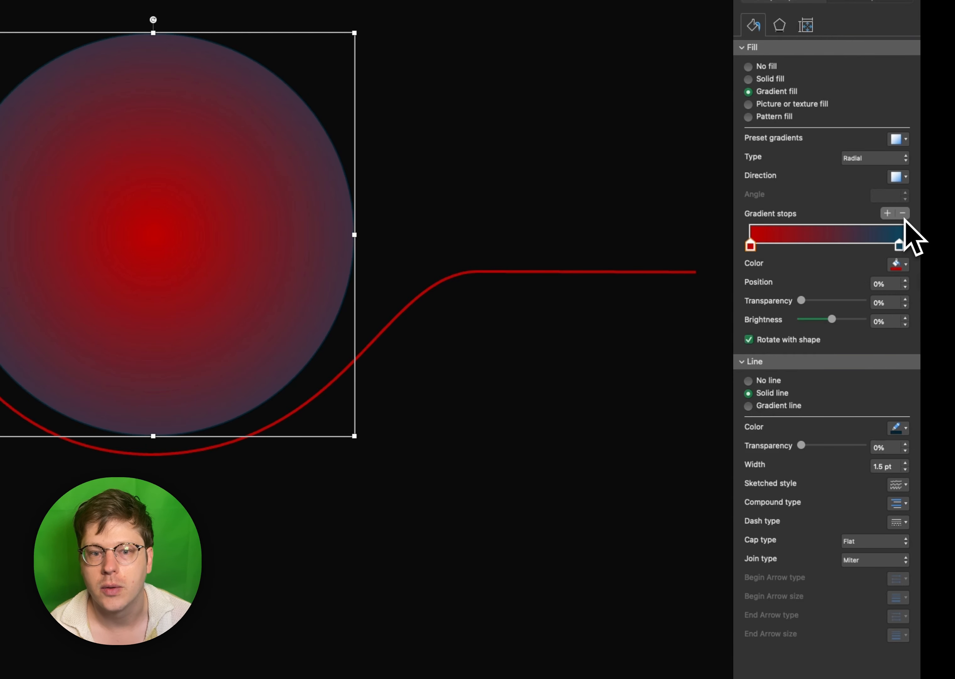
- Darken the circle's centre gradient stop to the custom colour 450000
left_click(751, 246)
left_click(897, 264)
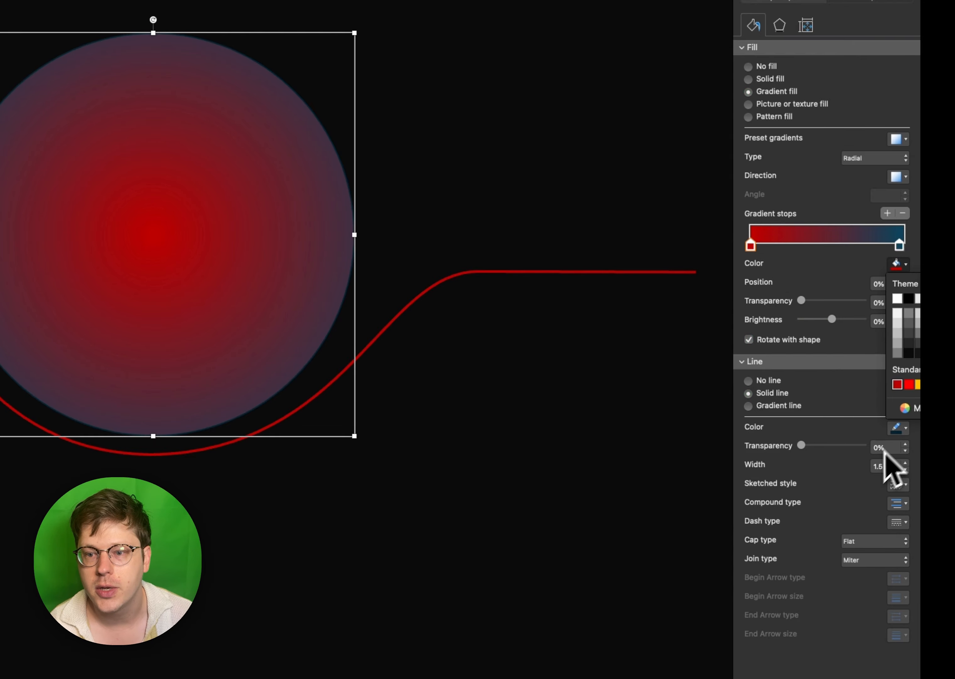
left_click(904, 410)
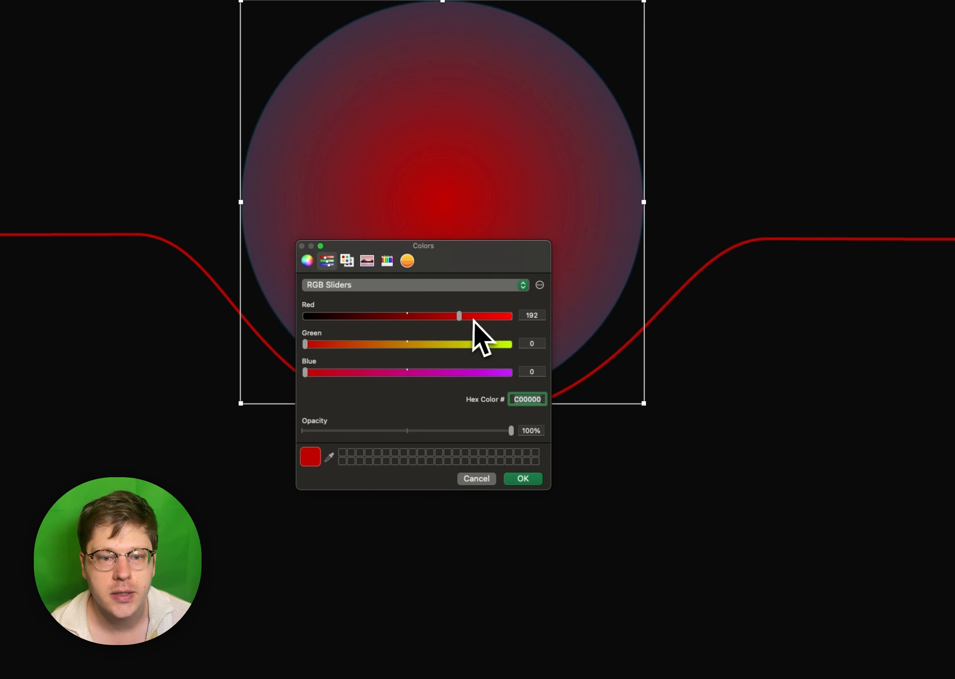
left_click_drag(459, 319, 401, 319)
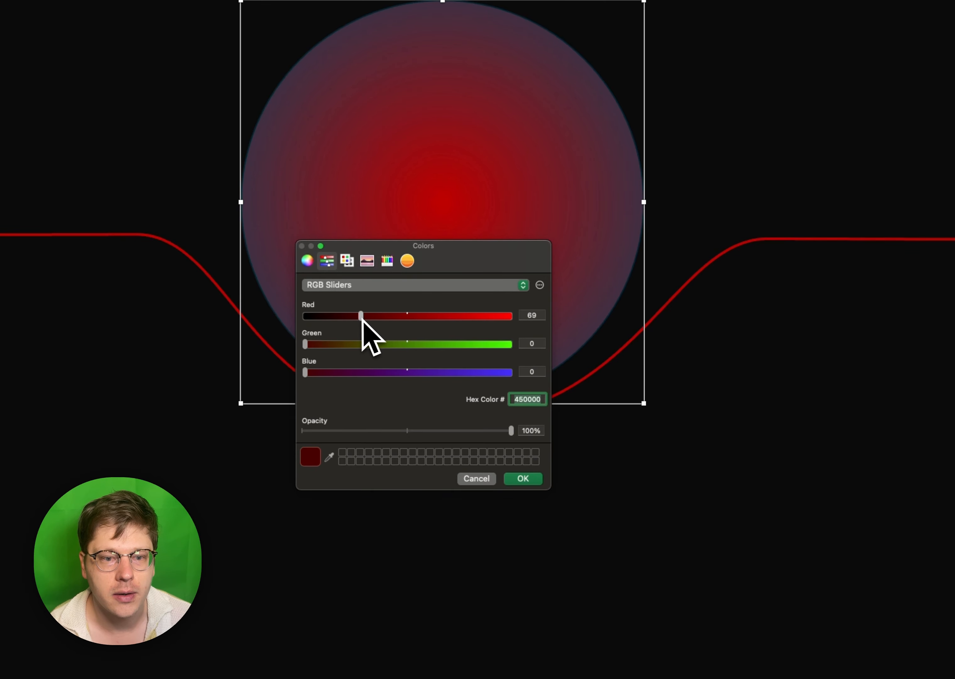
left_click(526, 479)
- Give the circle's outer gradient stop the same custom dark red and set its transparency to 100%
left_click(902, 256)
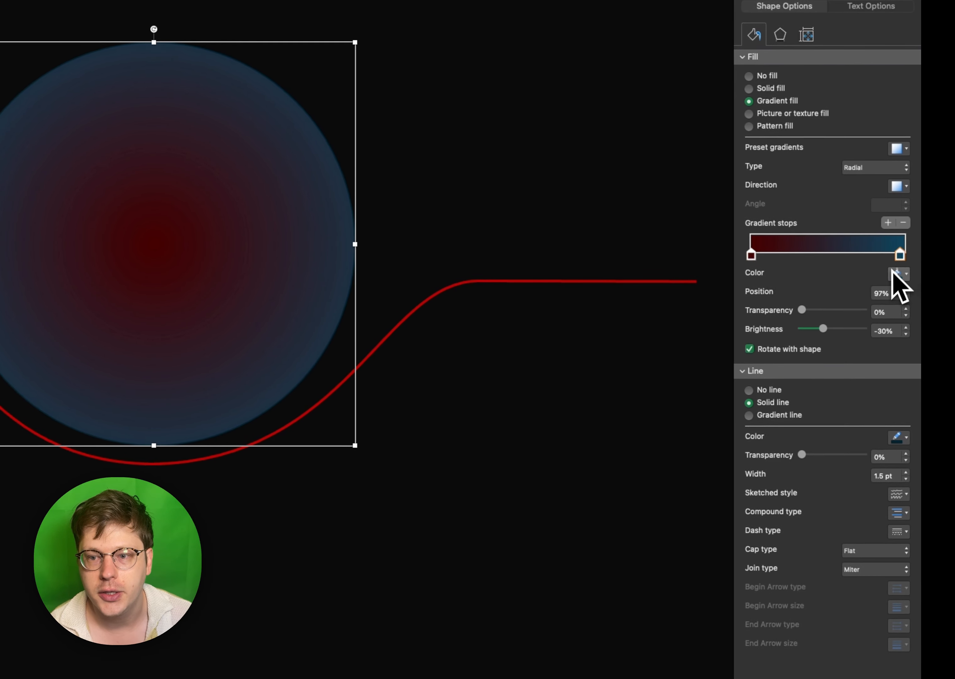
left_click(893, 270)
left_click(895, 424)
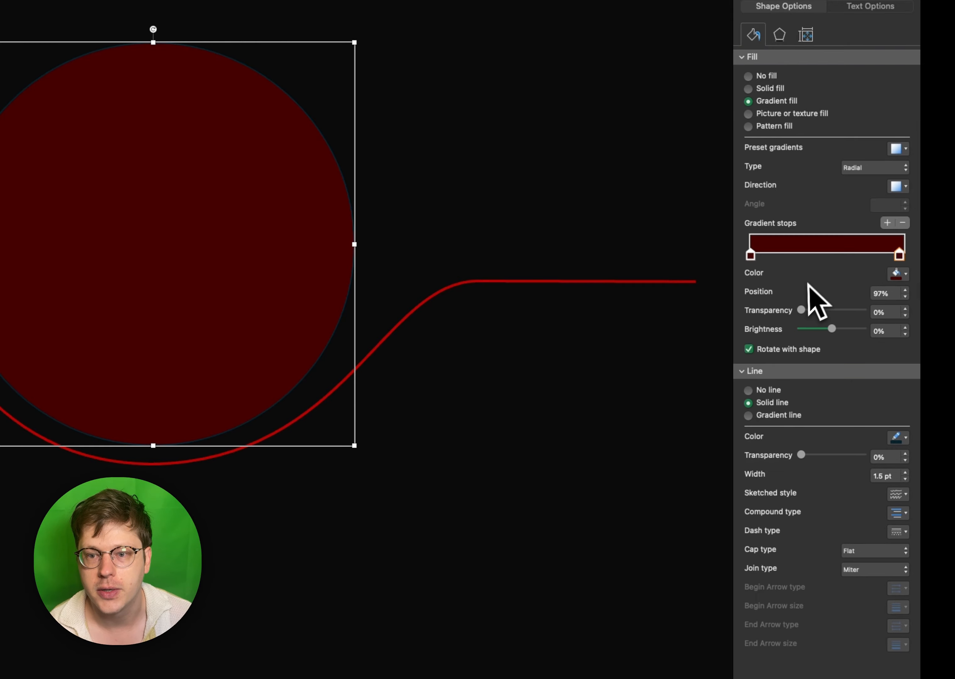
left_click_drag(811, 311, 867, 311)
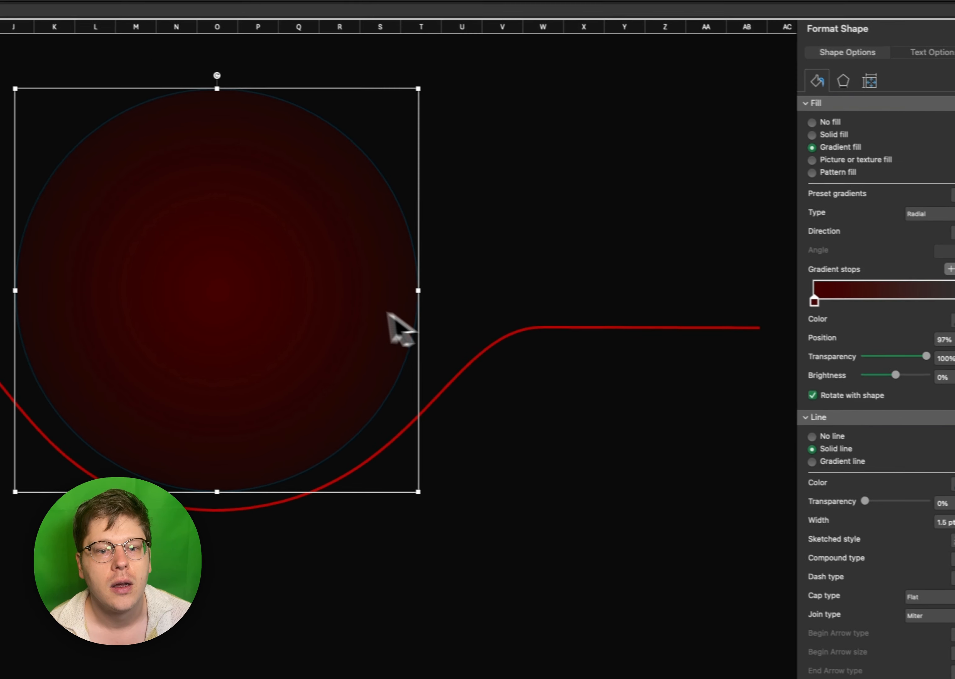
left_click(544, 321)
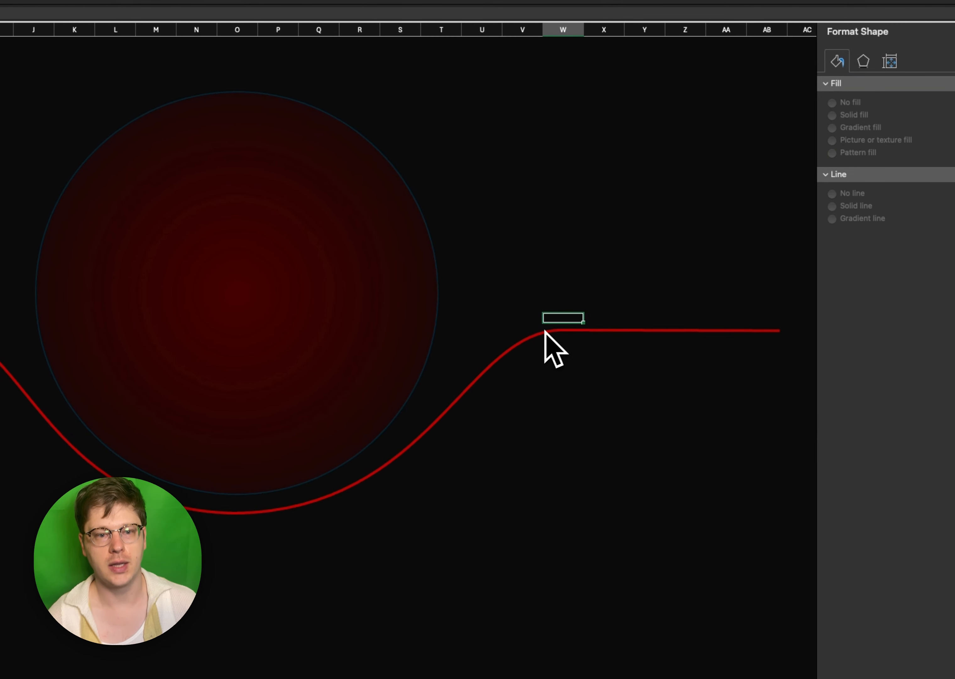
- Shift the circle's outer gradient stop slightly inward and set the centre stop's transparency to 25%
left_click(369, 292)
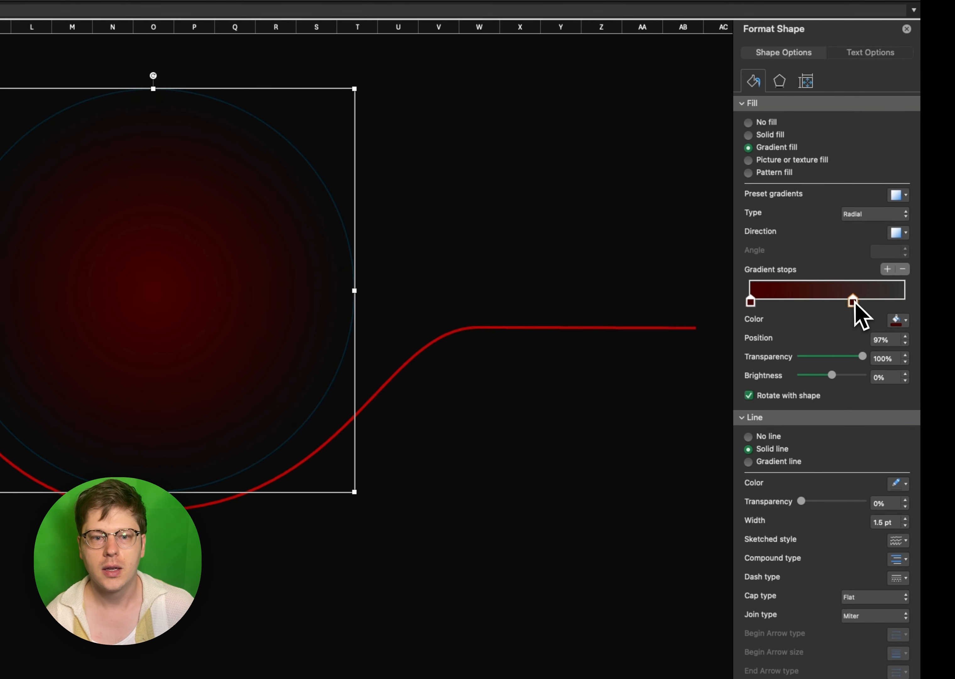
left_click_drag(883, 302, 884, 302)
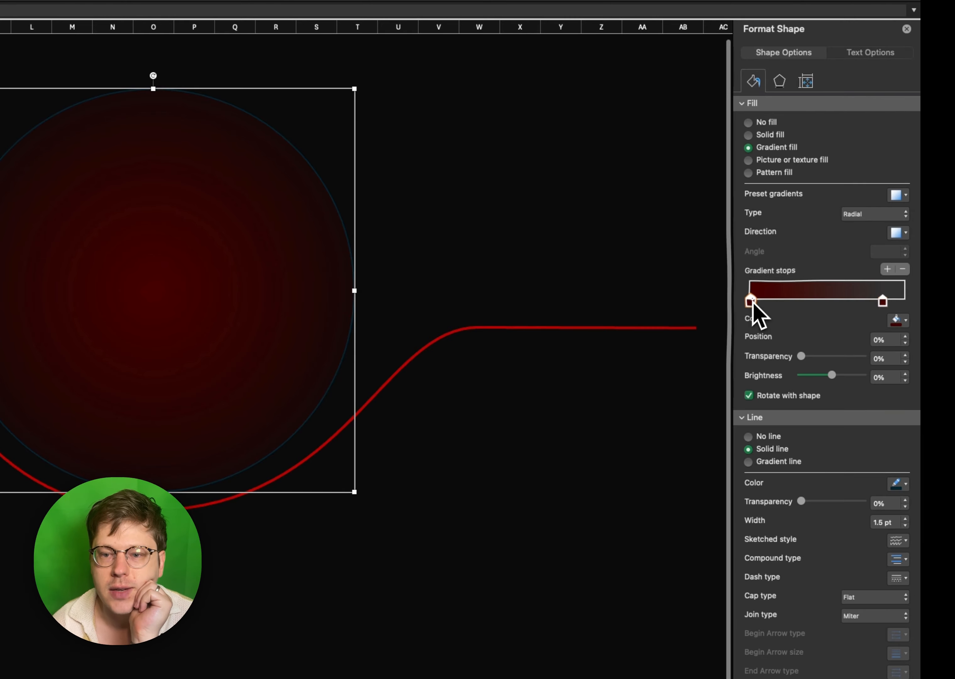
left_click_drag(802, 356, 817, 357)
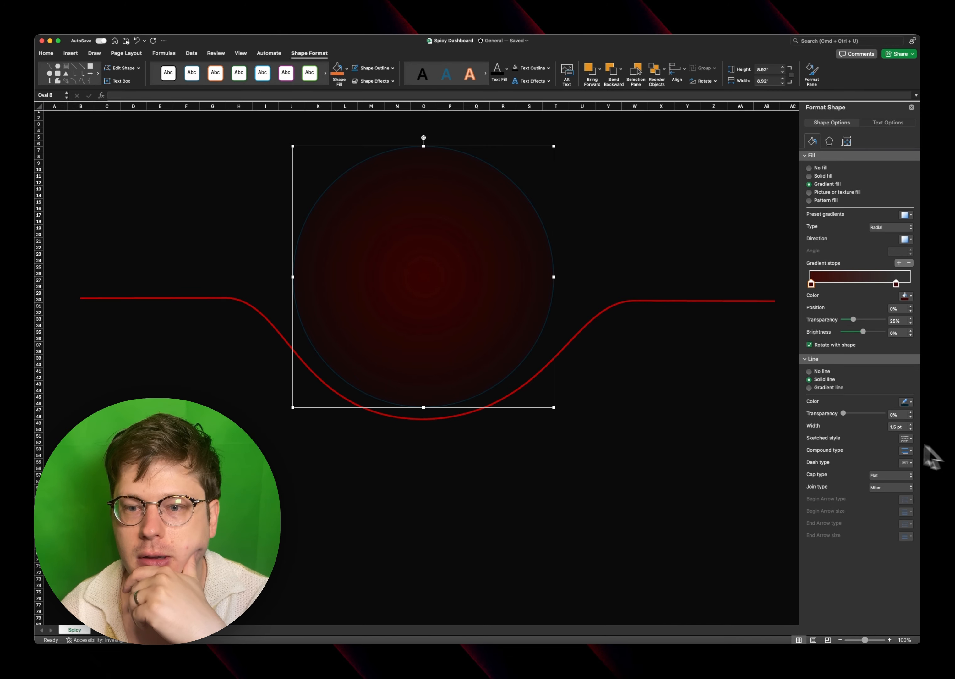
- Outline the circle with a solid, undashed line in standard dark red, 58% transparent and 4 pt wide
left_click(905, 401)
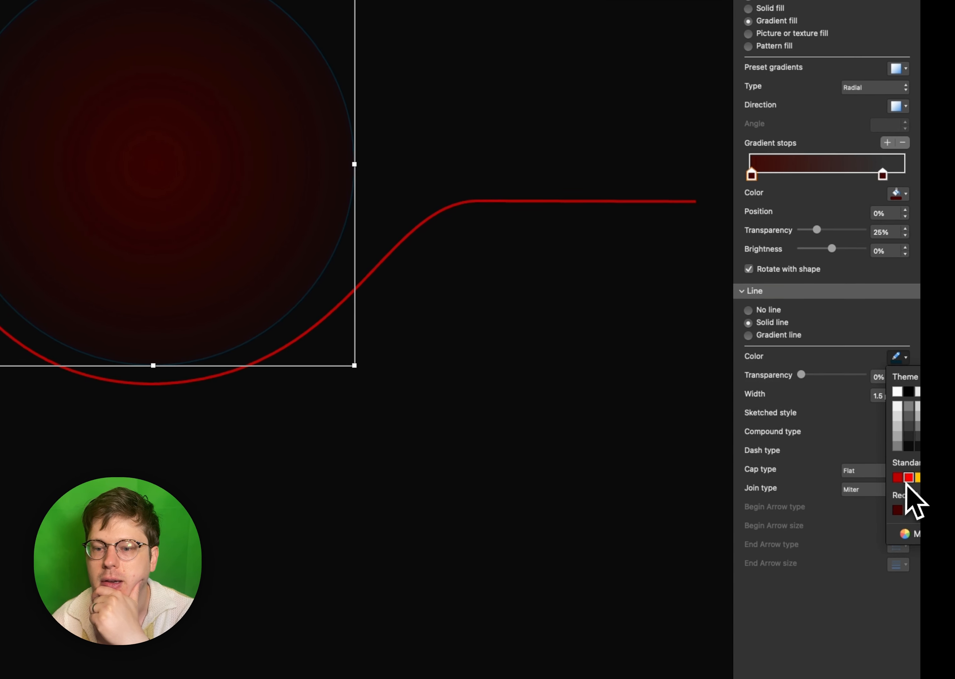
left_click(900, 478)
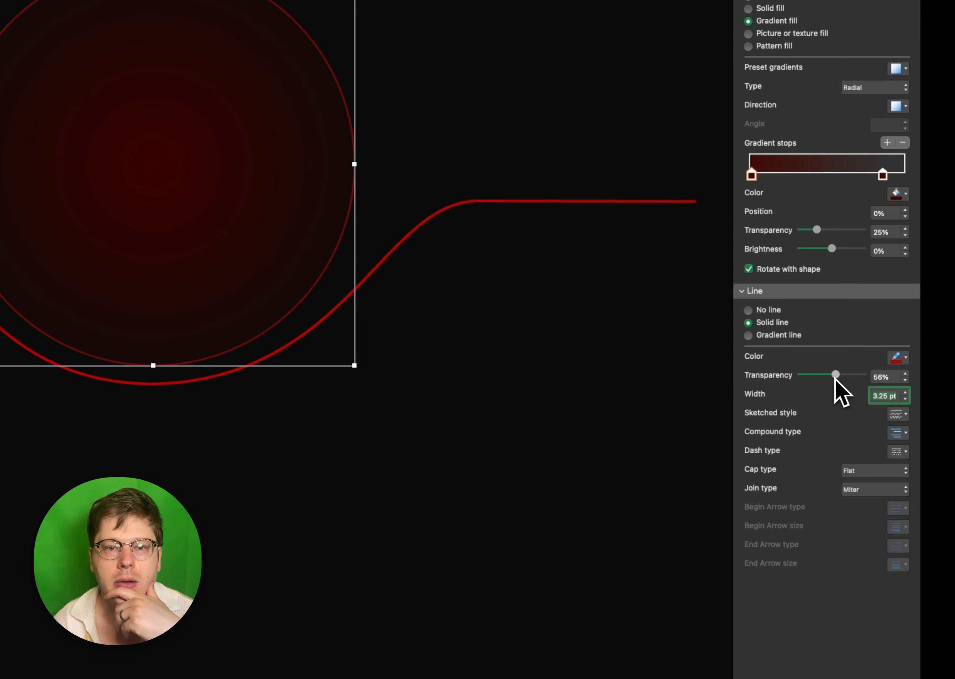
left_click(893, 454)
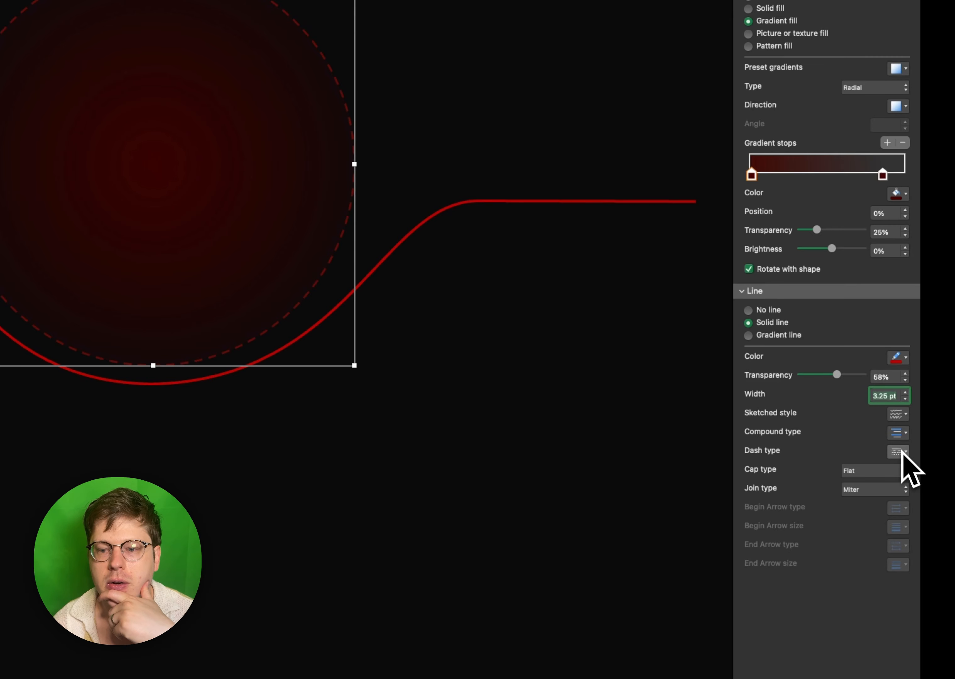
left_click(904, 470)
left_click_drag(376, 384, 419, 373)
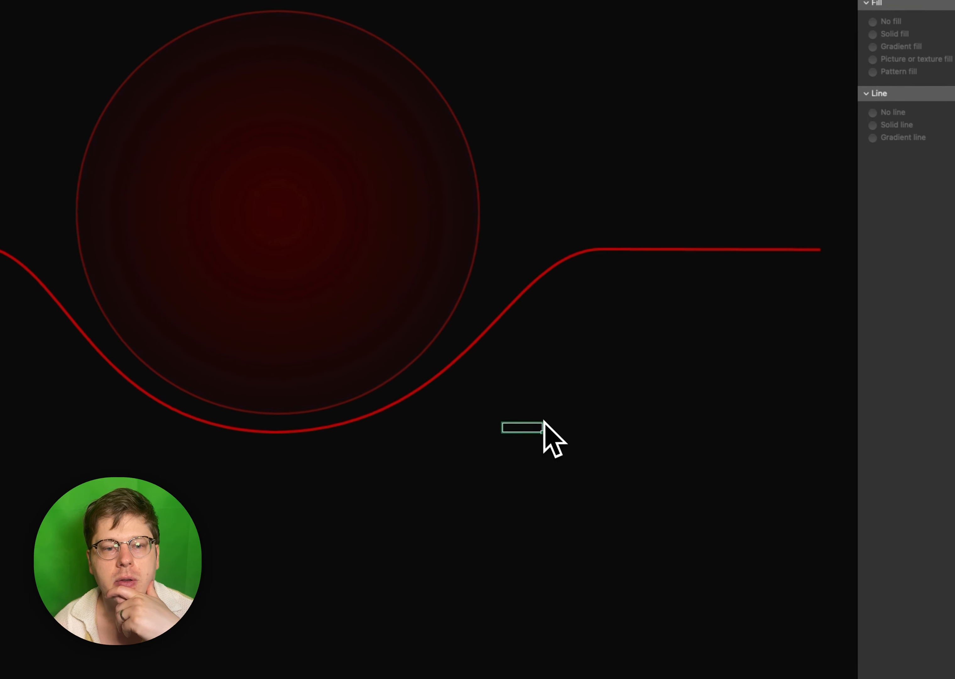
left_click(234, 256)
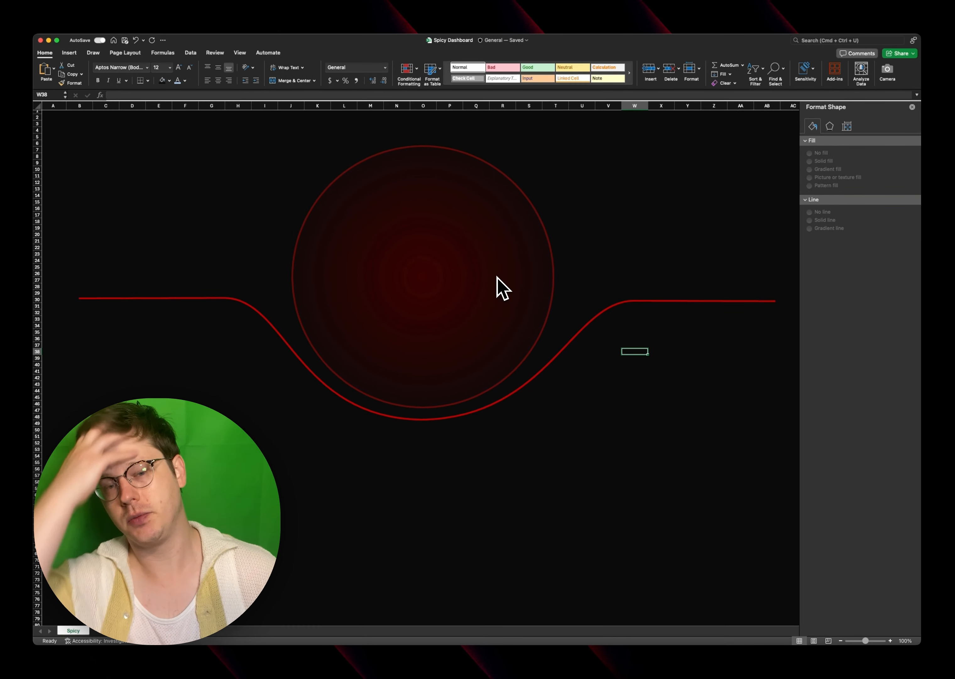
- Duplicate the gradient circle as an unfilled ring and place it slightly above and to the left of the original
left_click_drag(497, 276, 381, 259)
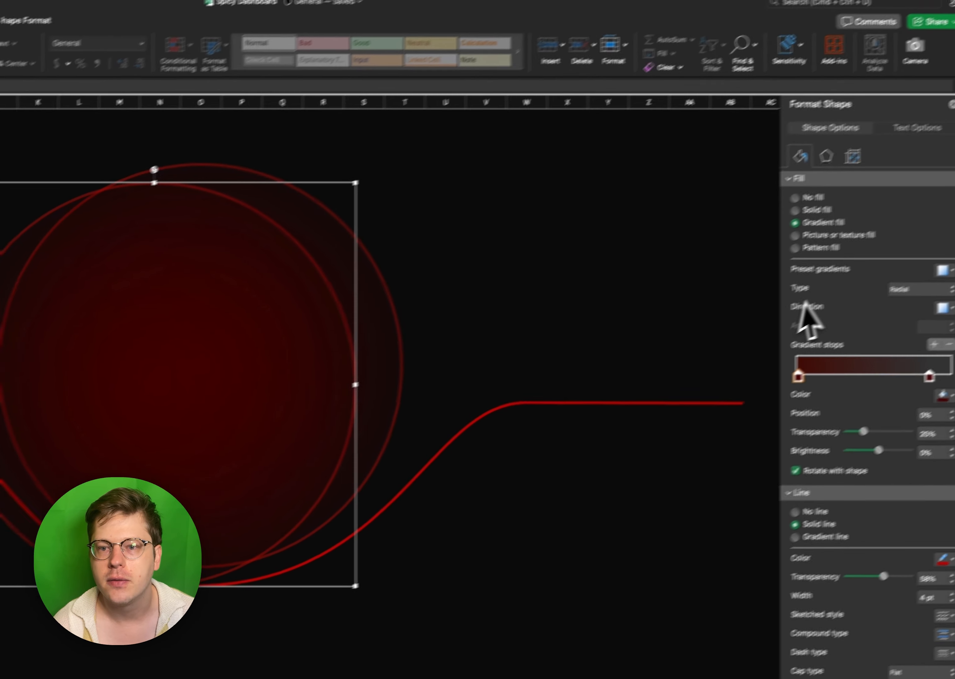
left_click(769, 217)
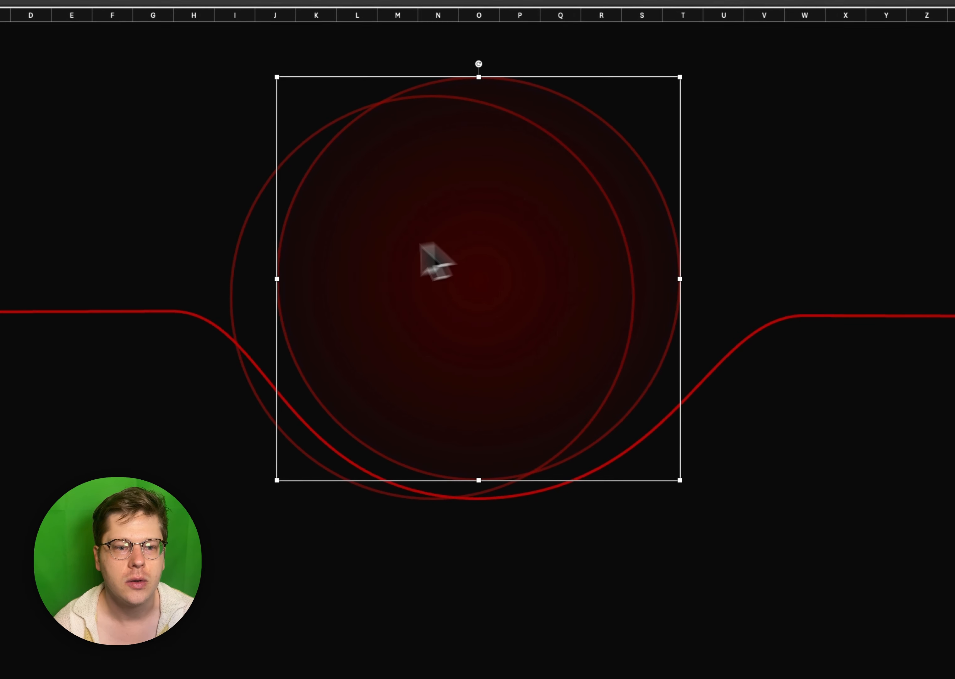
left_click_drag(250, 263, 251, 219)
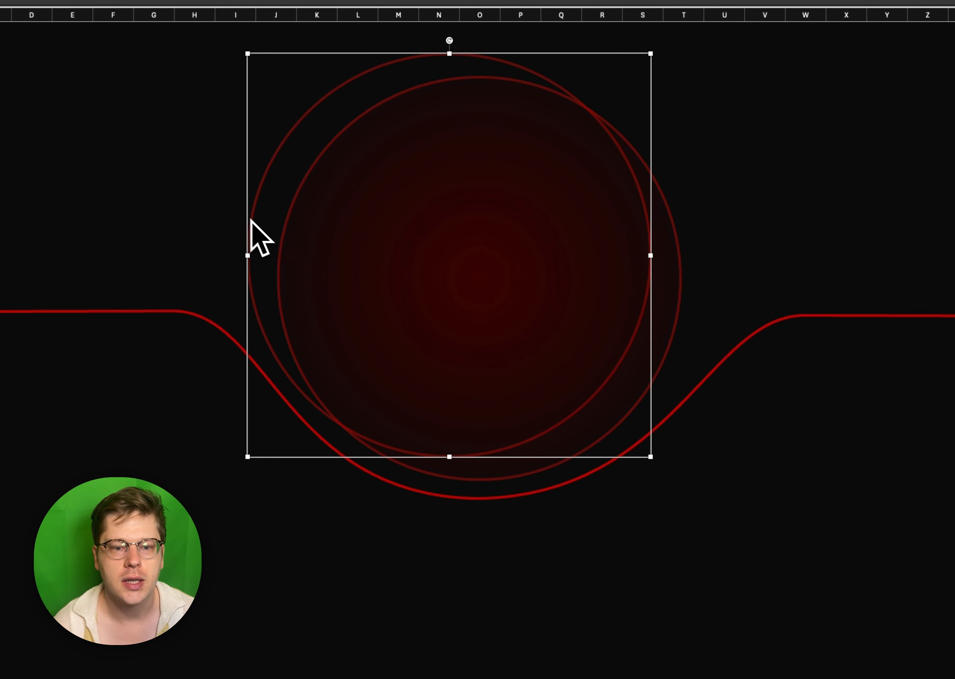
- Enlarge the unfilled ring and centre it around the gradient circle
left_click_drag(651, 456, 700, 505)
mouse_move(528, 507)
left_mouse_down()
mouse_move(543, 509)
mouse_move(542, 499)
left_mouse_up()
left_click_drag(424, 390, 419, 395)
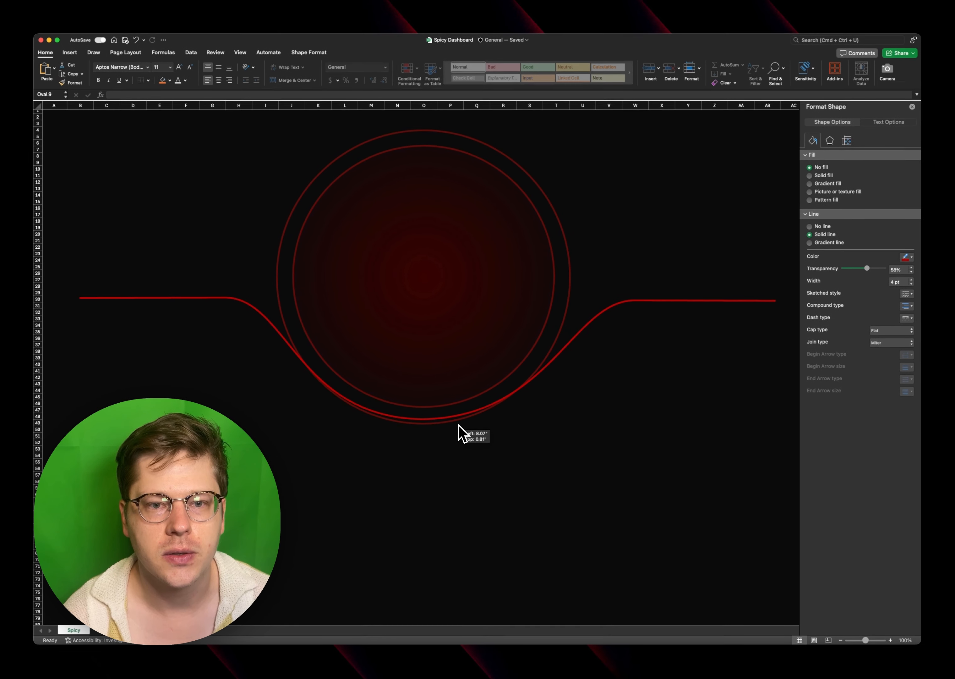
left_click_drag(458, 424, 458, 425)
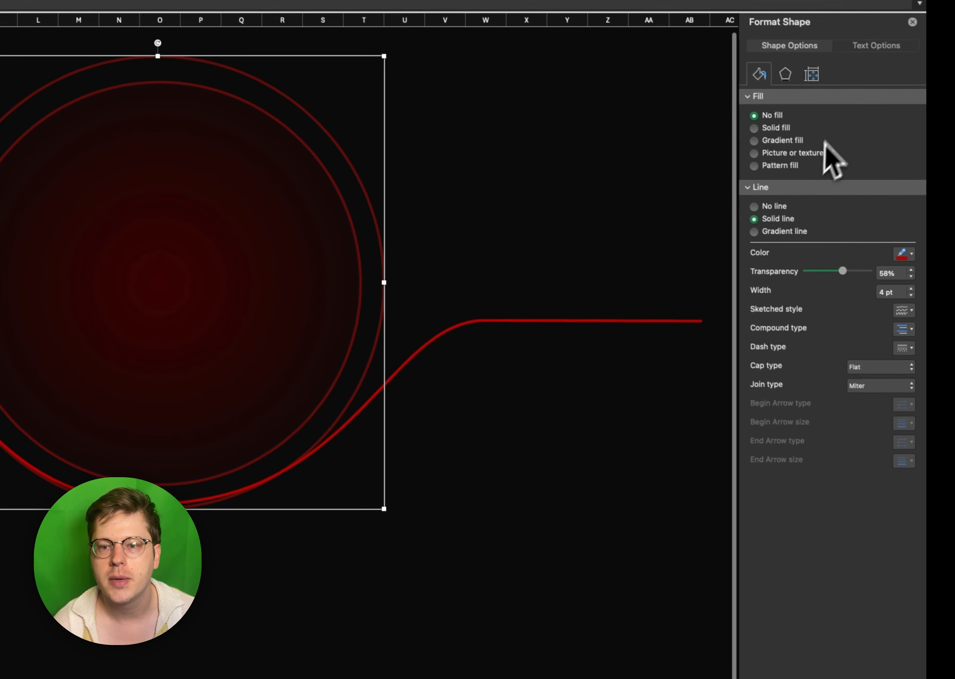
- Change the ring's outline to a linear gradient line with only two stops, both in the recently used dark red
left_click(785, 231)
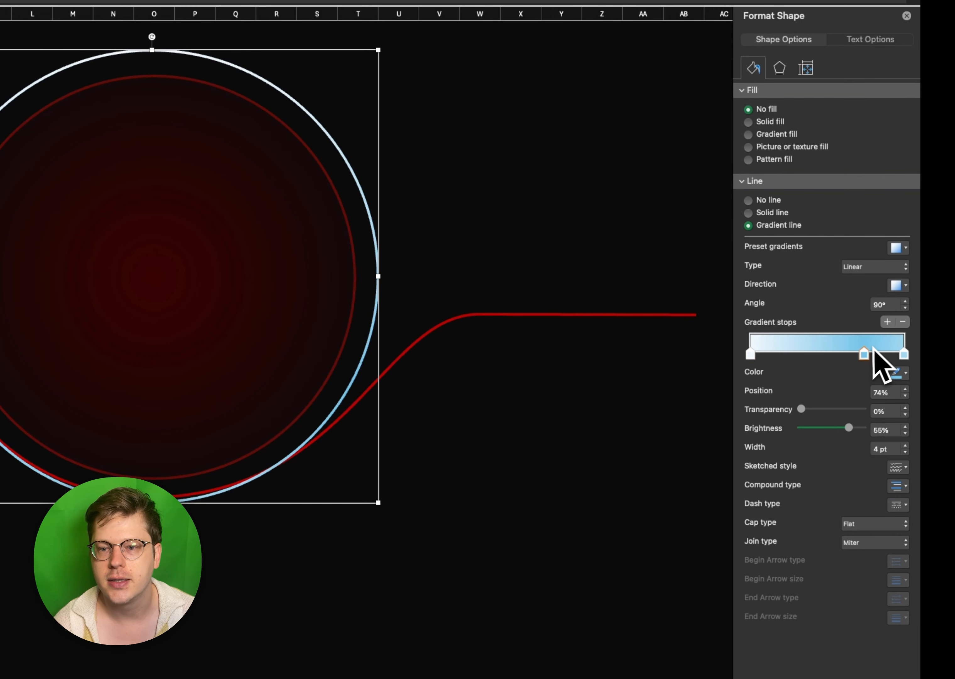
left_click(902, 323)
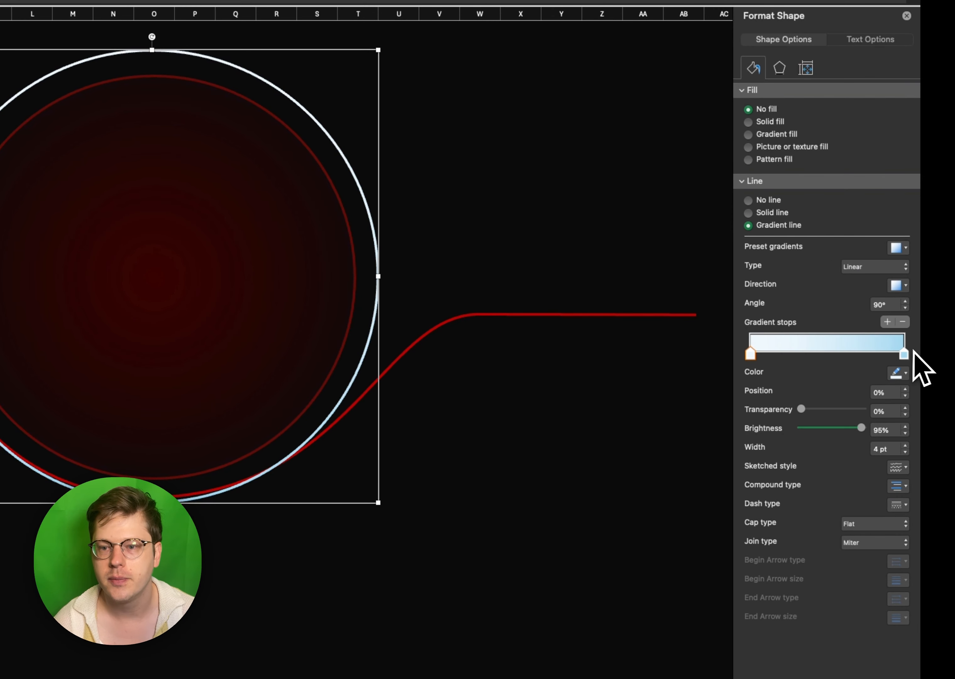
left_click(900, 373)
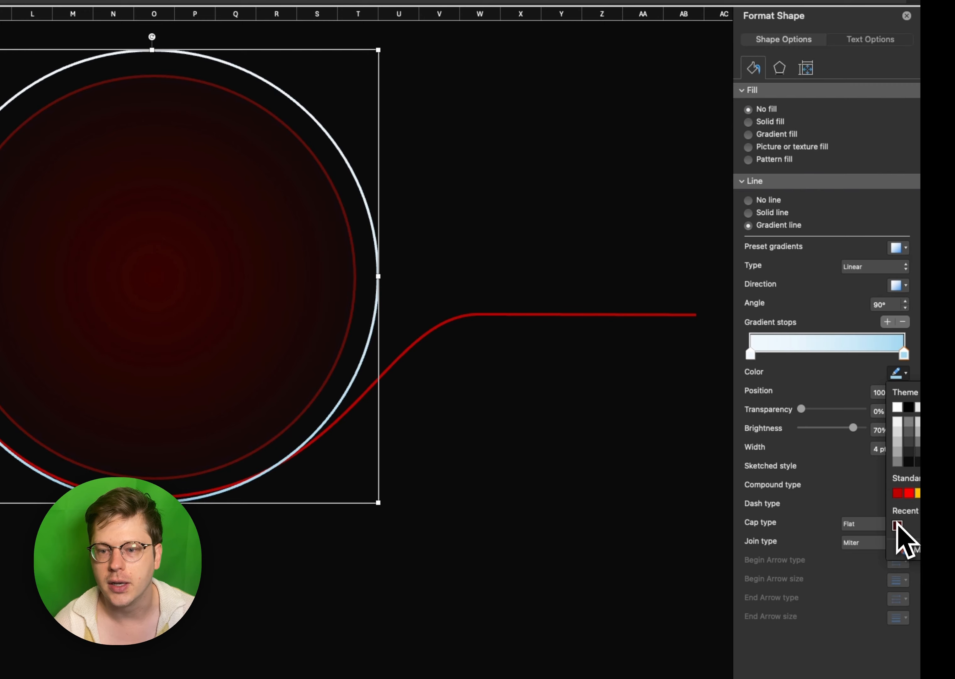
left_click(897, 524)
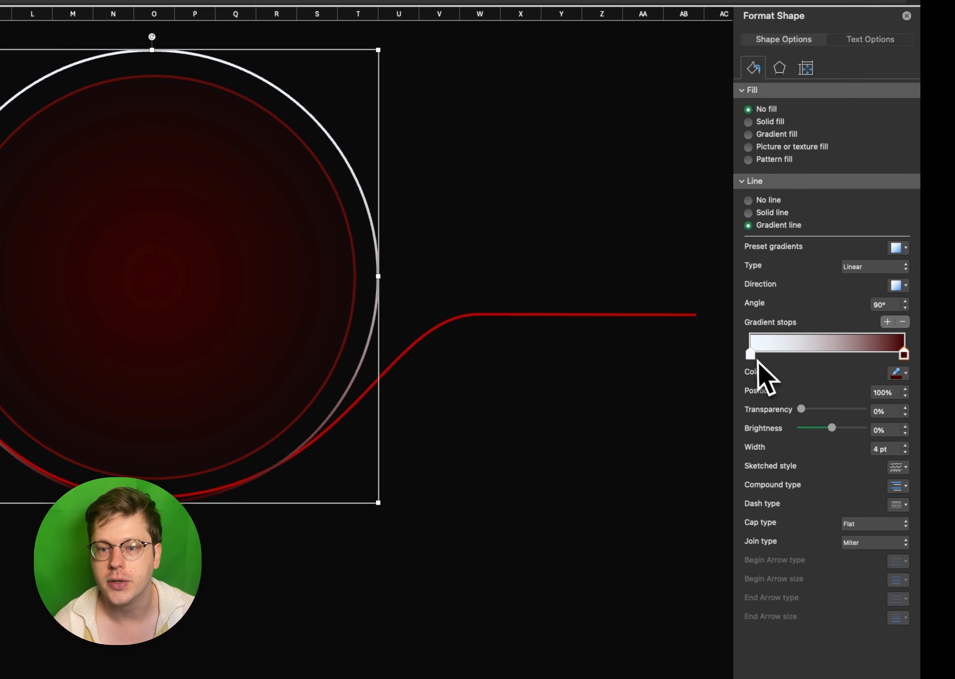
left_click(896, 372)
left_click(898, 524)
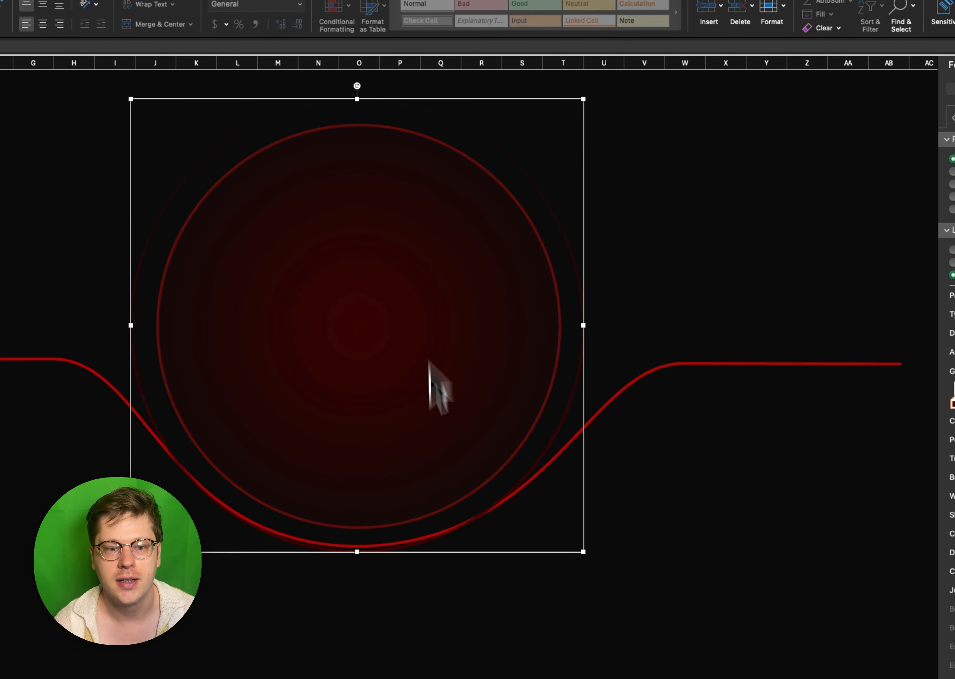
- Make the ring's end stop 100% transparent and its first stop standard dark red at 14% position with partial transparency
left_click_drag(904, 264, 782, 273)
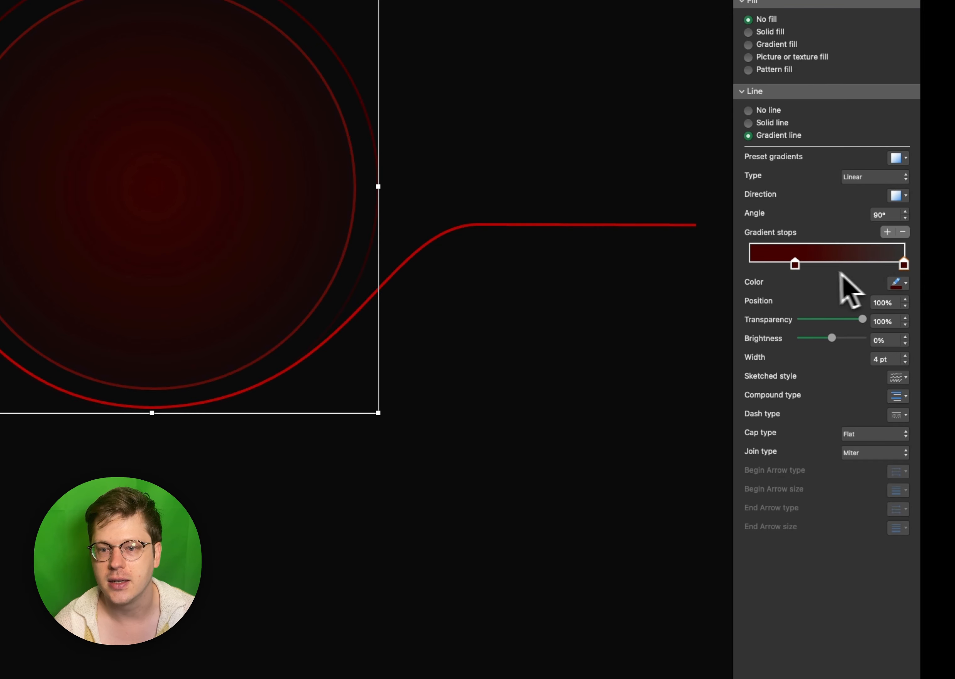
left_click(886, 282)
left_click(897, 403)
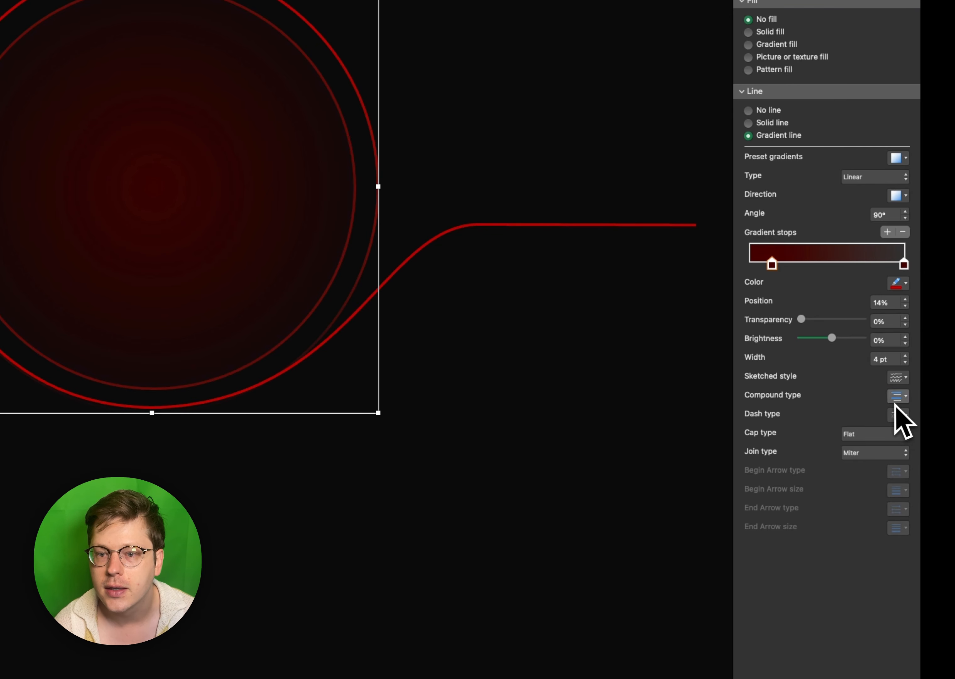
left_click_drag(801, 319, 827, 319)
left_click(643, 327)
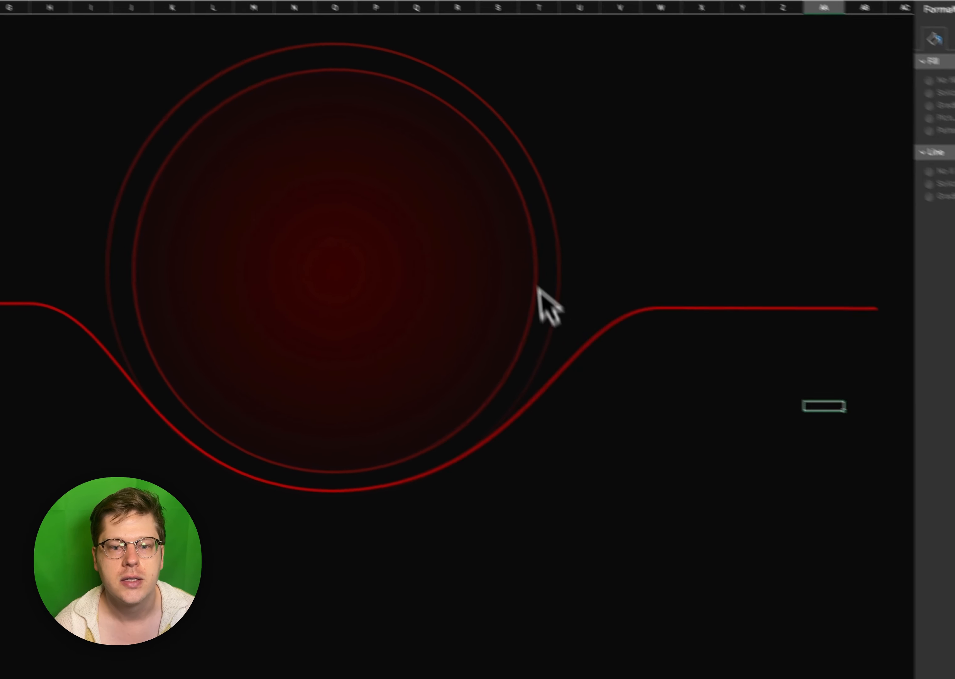
- Move the ring's first gradient stop to the very start and its transparent end stop to 71%
left_click(388, 394)
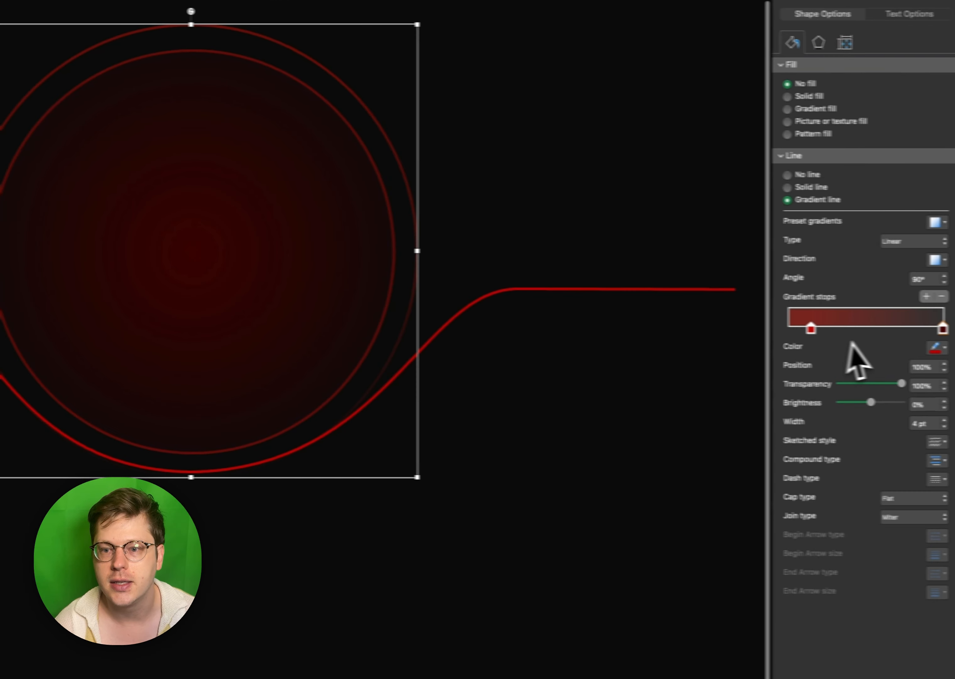
left_click_drag(811, 328, 770, 324)
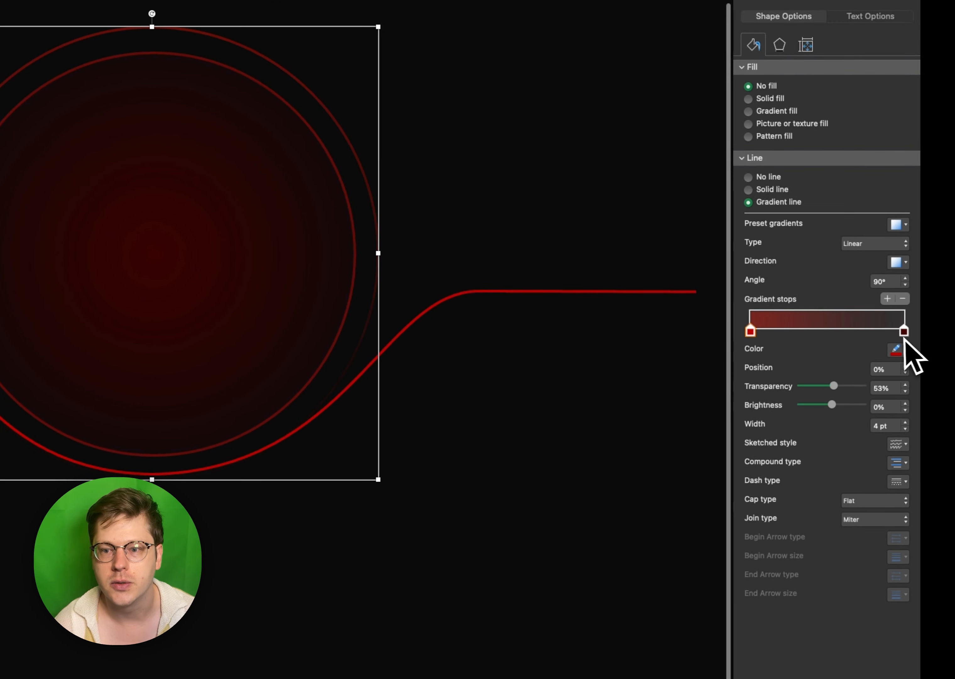
left_click_drag(905, 340, 871, 336)
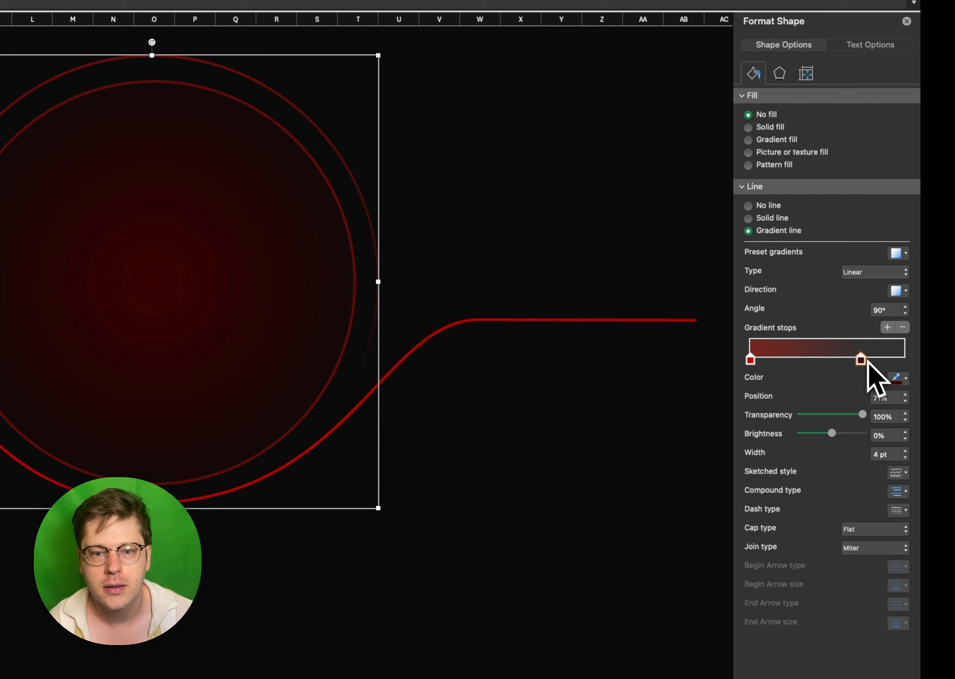
left_click(493, 418)
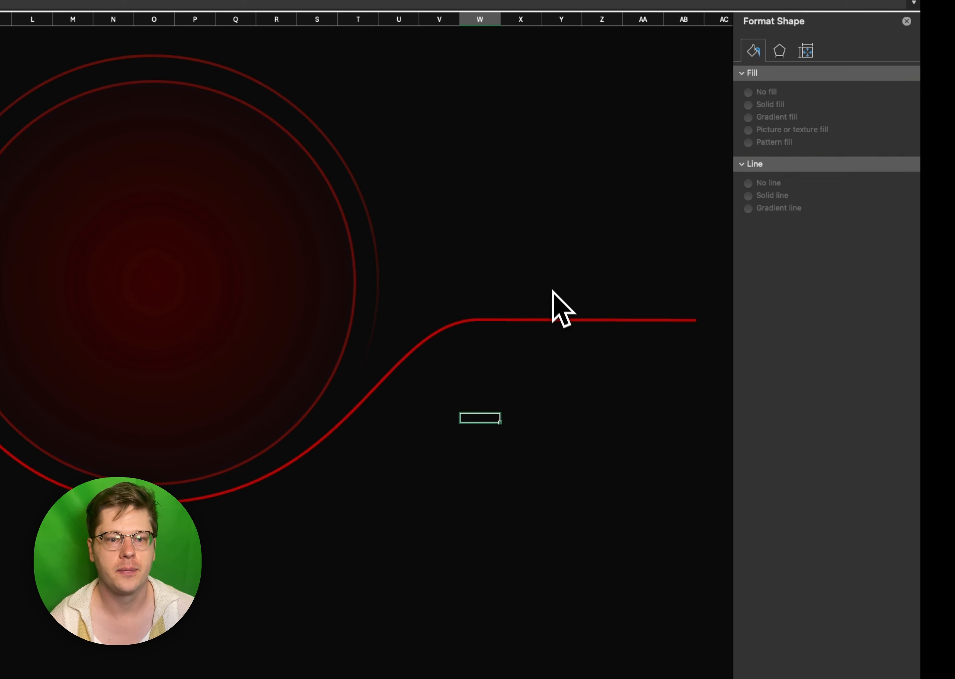
- Nudge the red curved line slightly down to widen the gap beneath the circle
scroll(554, 295, "up", 1)
key("Down")
key("Down")
key("Down")
key("Down")
key("Down")
key("Down")
key("Down")
key("Down")
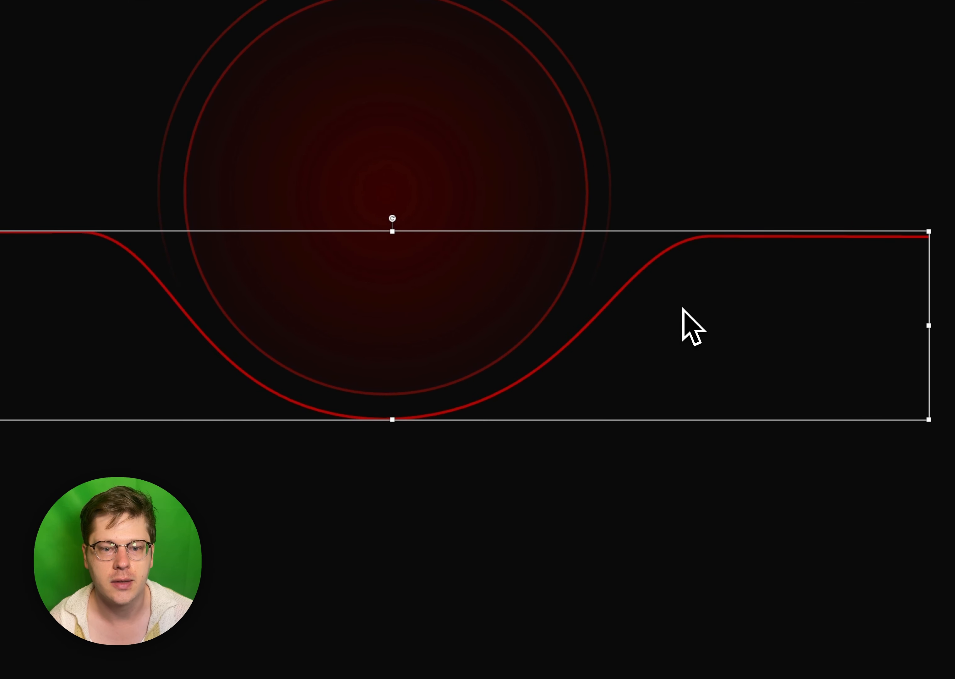
key("Down")
key("Down")
key("Down")
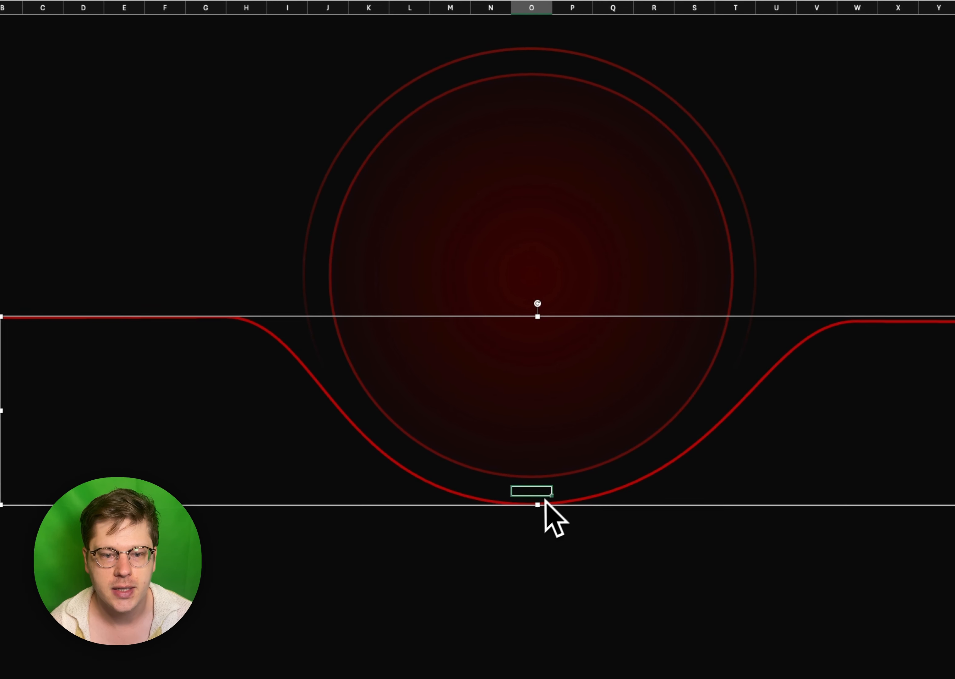
- Set the red curved line's transparency to 46%
left_click(544, 482)
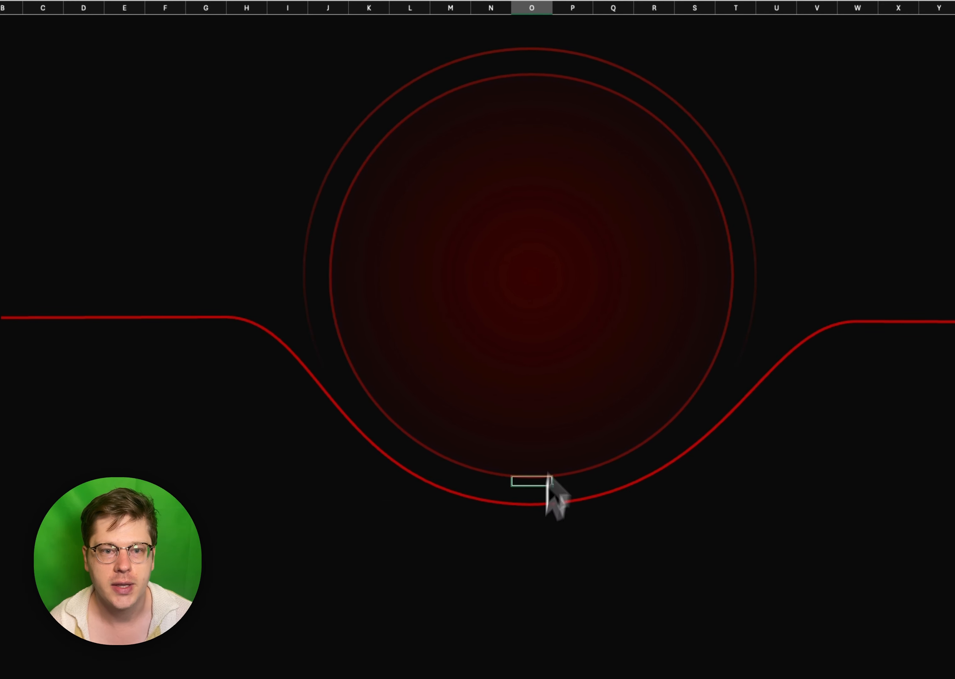
left_click(533, 75)
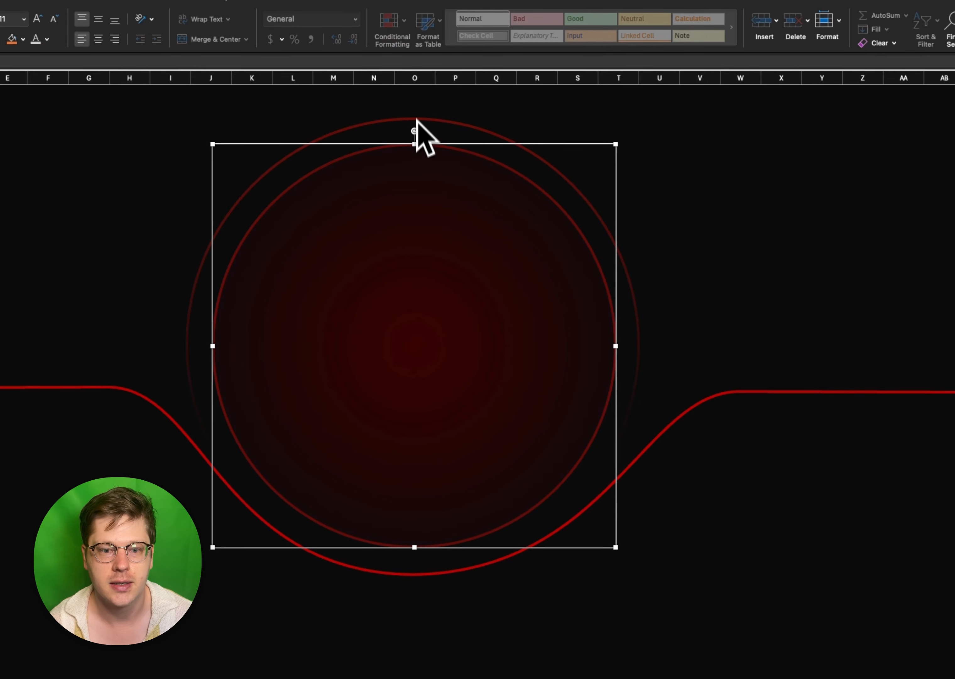
left_click(517, 550)
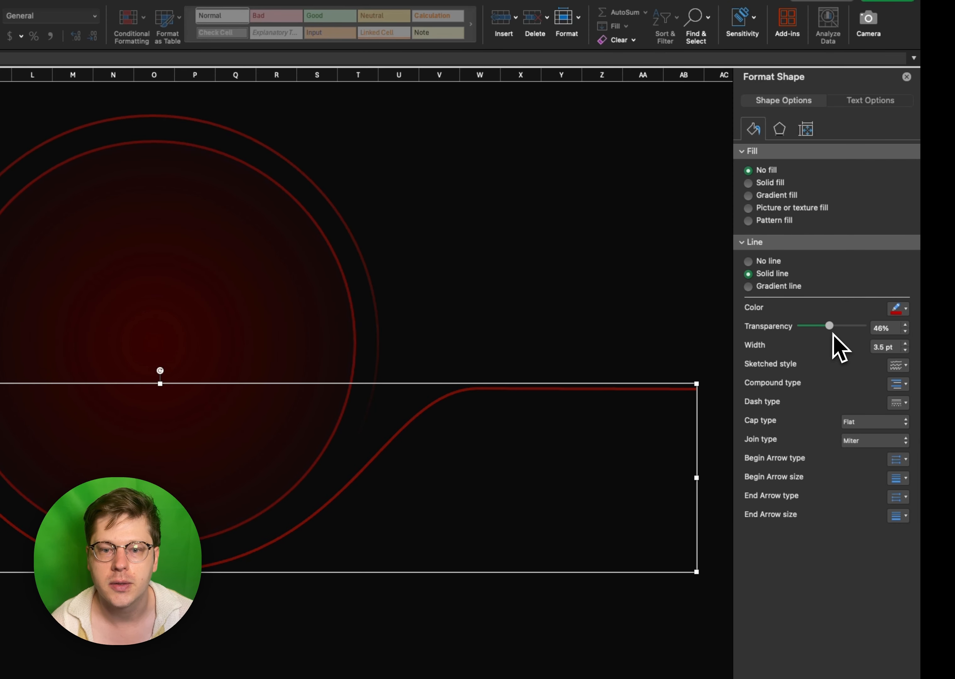
left_click(590, 327)
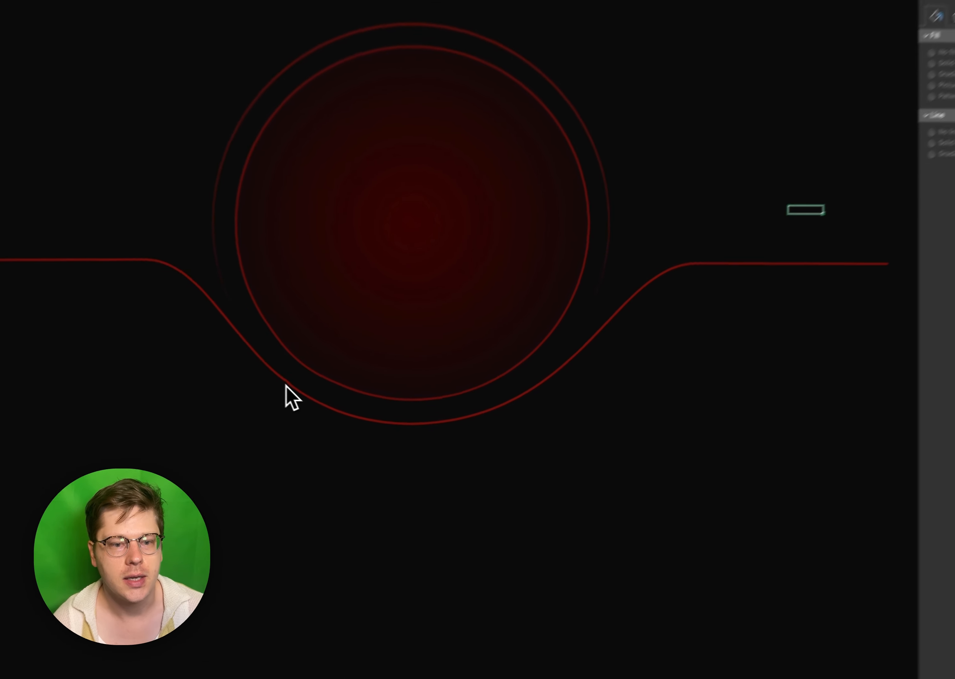
- Duplicate the red curved line and place the copy a little below the original
left_click(342, 407)
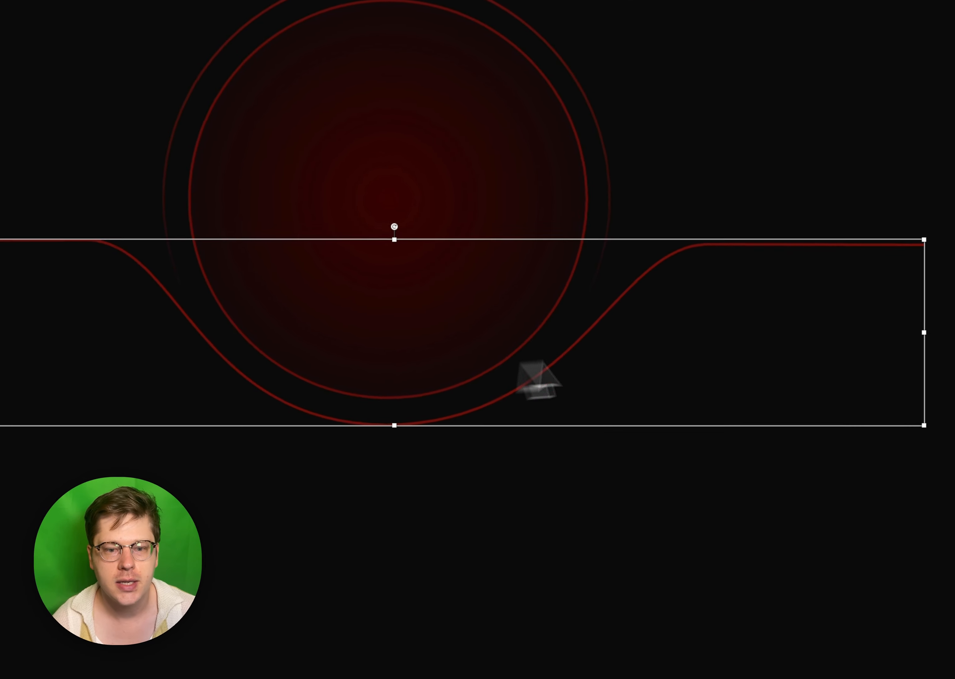
key("super+d")
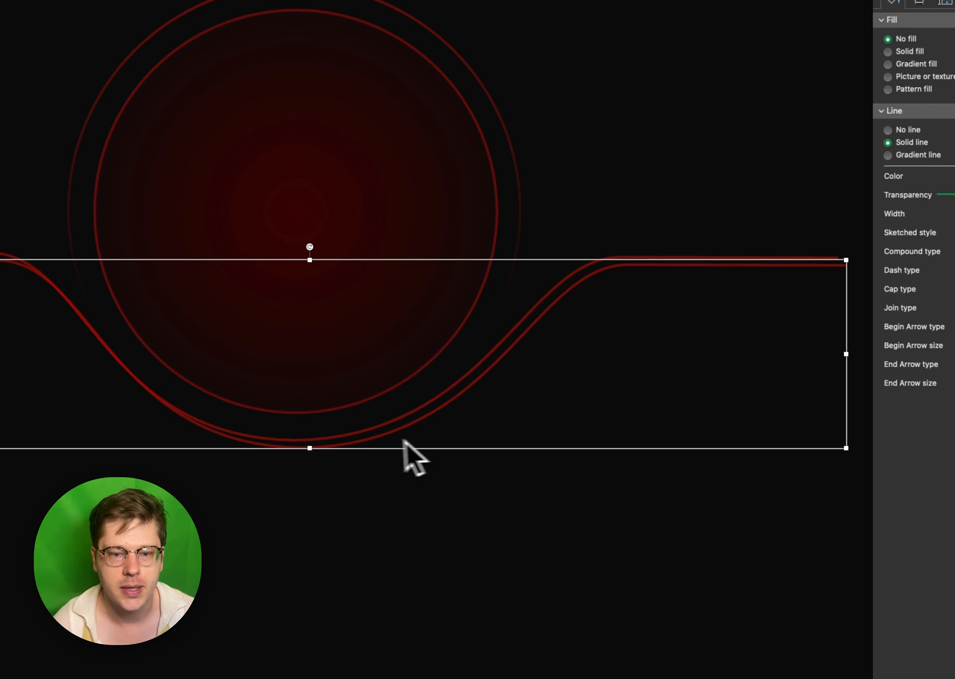
left_click_drag(376, 449, 410, 470)
scroll(370, 471, "down", 1)
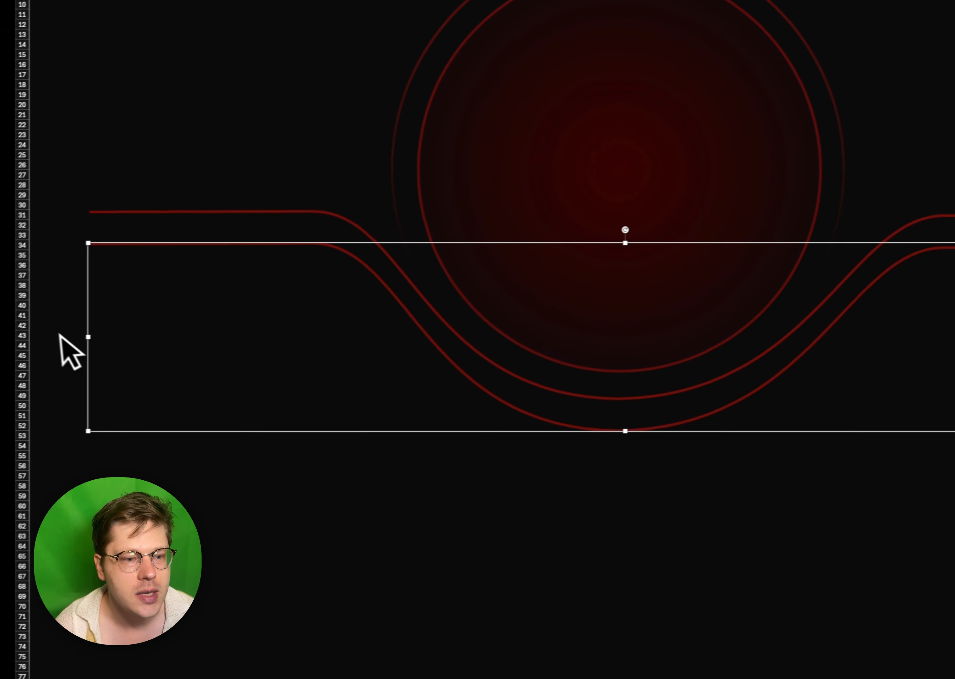
- Stretch the copied curve to about 24.58 inches wide and recentre it beneath the original line
left_click_drag(104, 330, 87, 332)
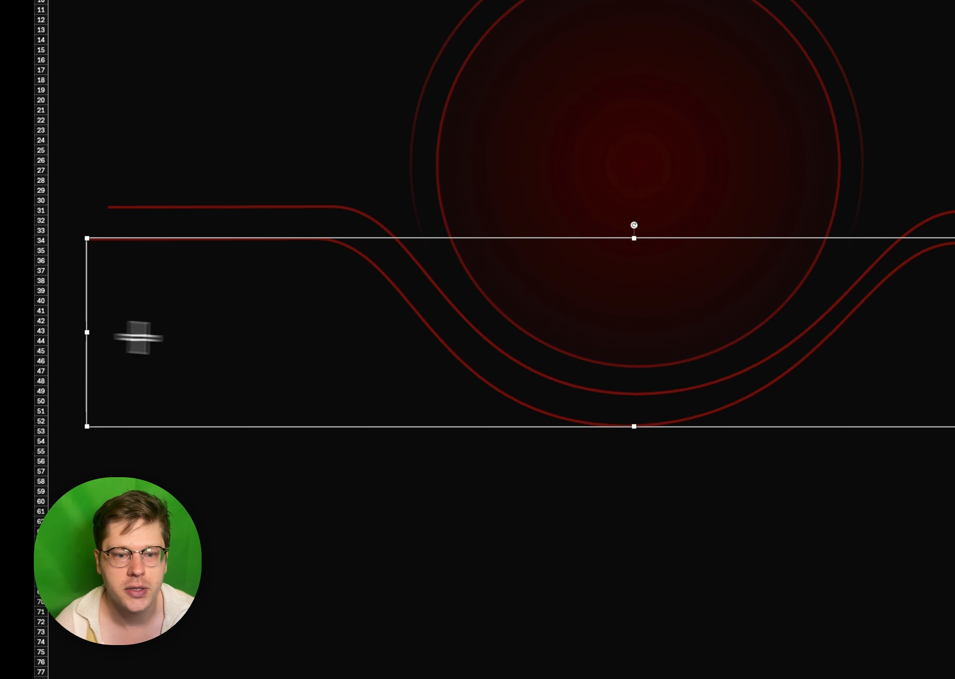
mouse_move(493, 422)
left_mouse_down()
mouse_move(503, 445)
mouse_move(504, 436)
left_mouse_up()
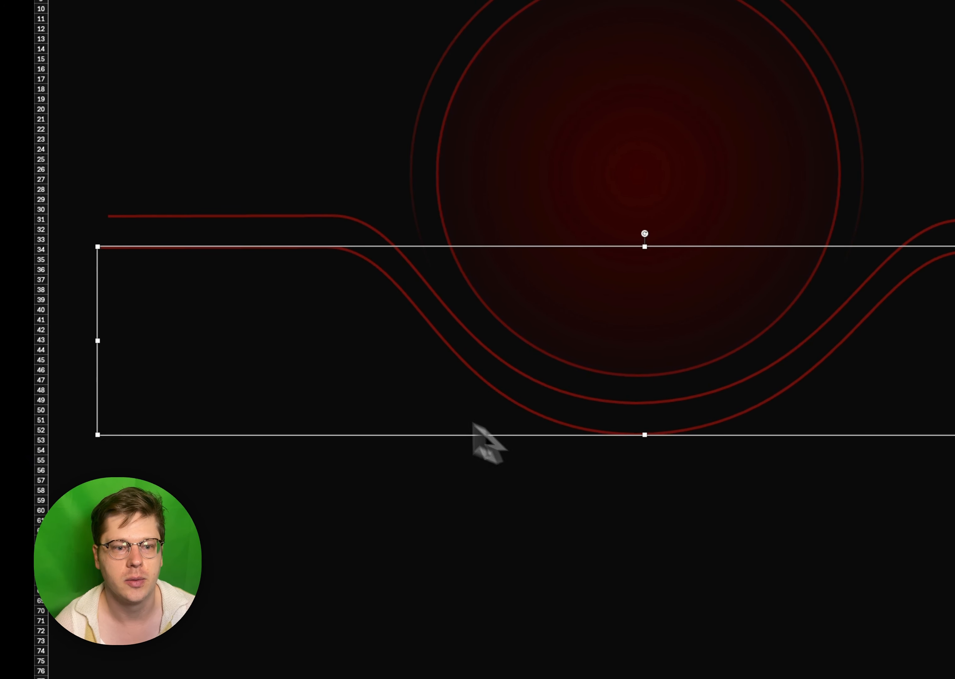
left_click_drag(98, 340, 83, 341)
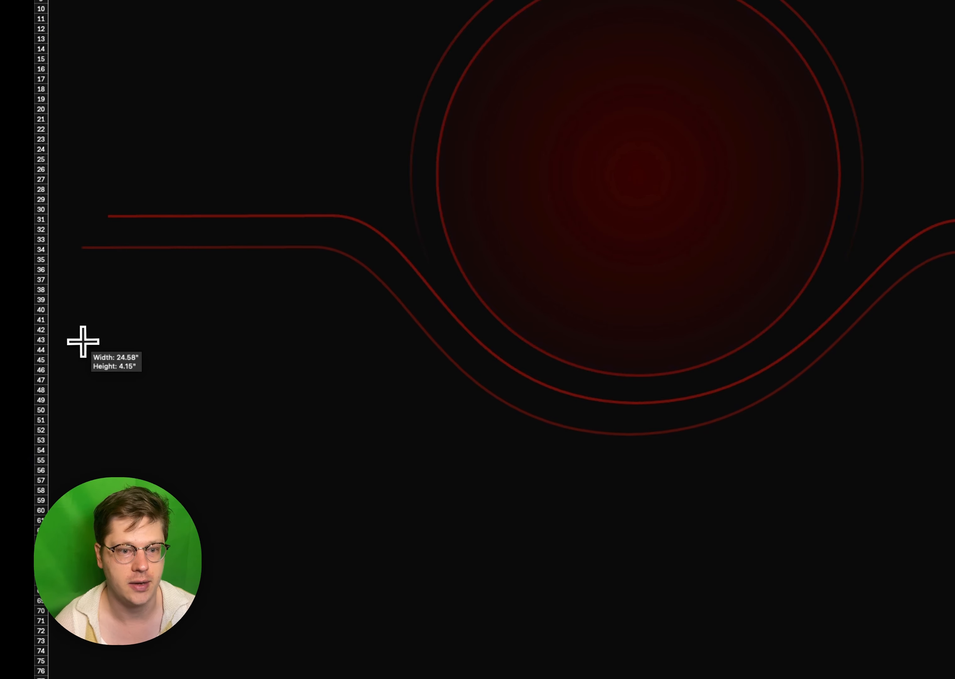
left_click_drag(670, 433, 681, 437)
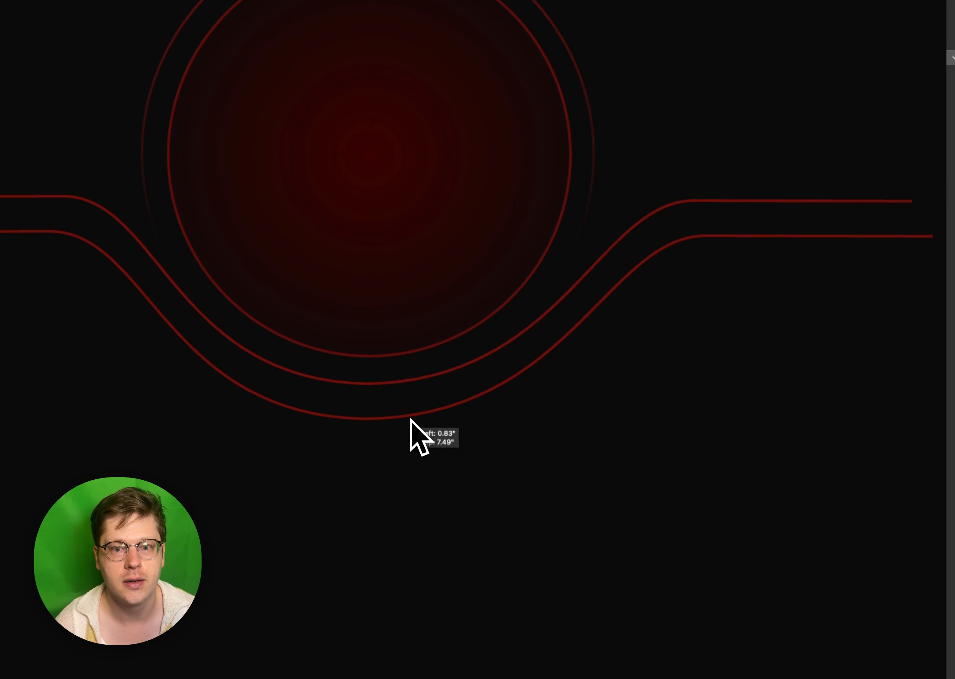
left_click_drag(411, 419, 409, 420)
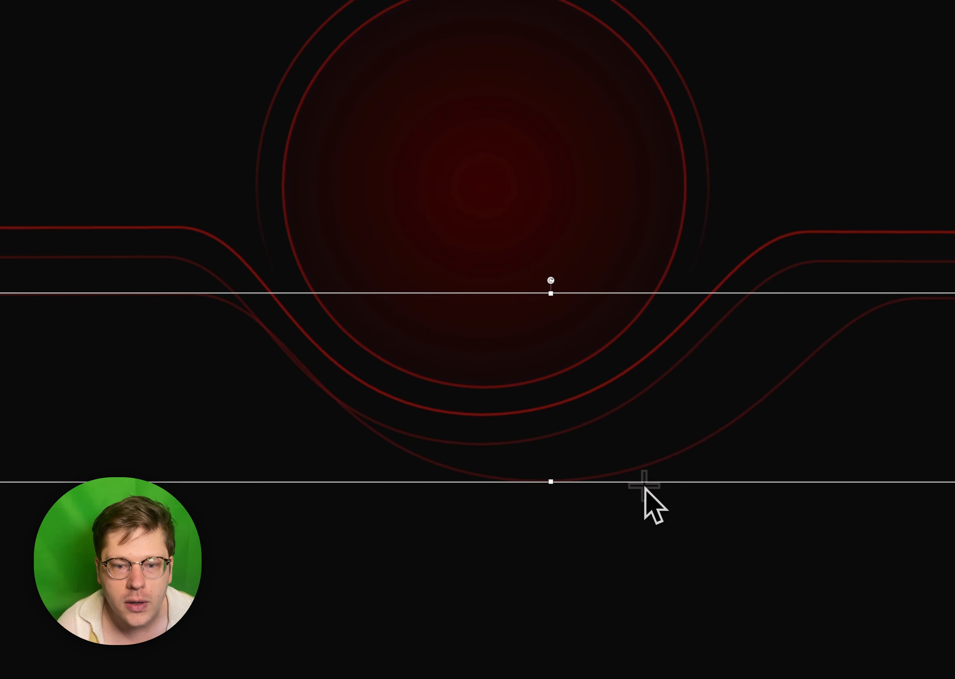
- Shift the third, lowest curve copy sideways so it sits roughly centred beneath the second curve
left_click_drag(644, 487, 563, 485)
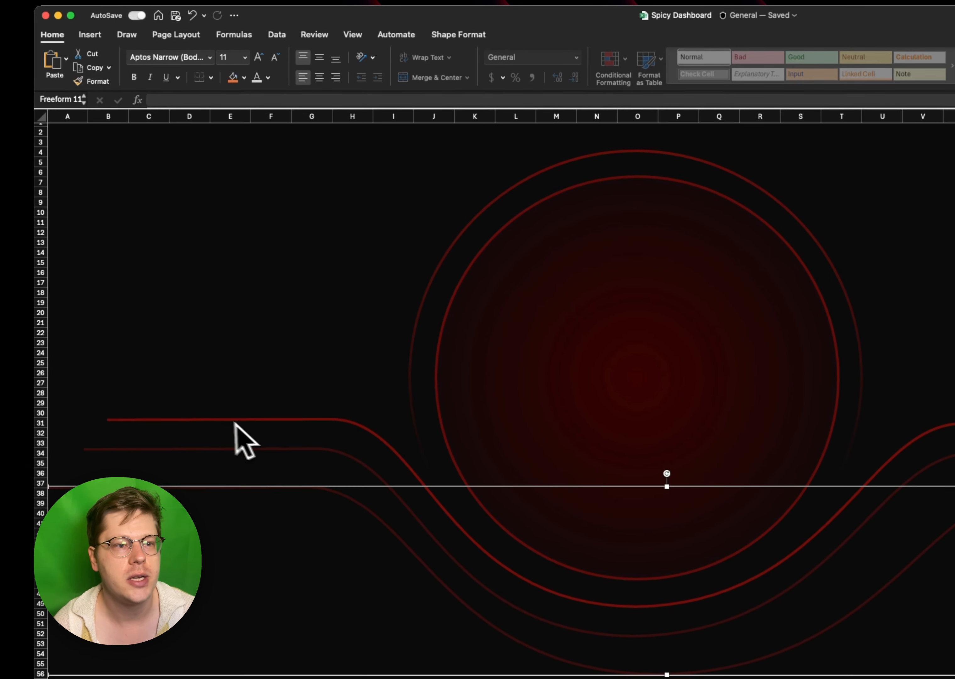
- Insert a new column before column A and widen it to make room for the long curves
left_click(63, 118)
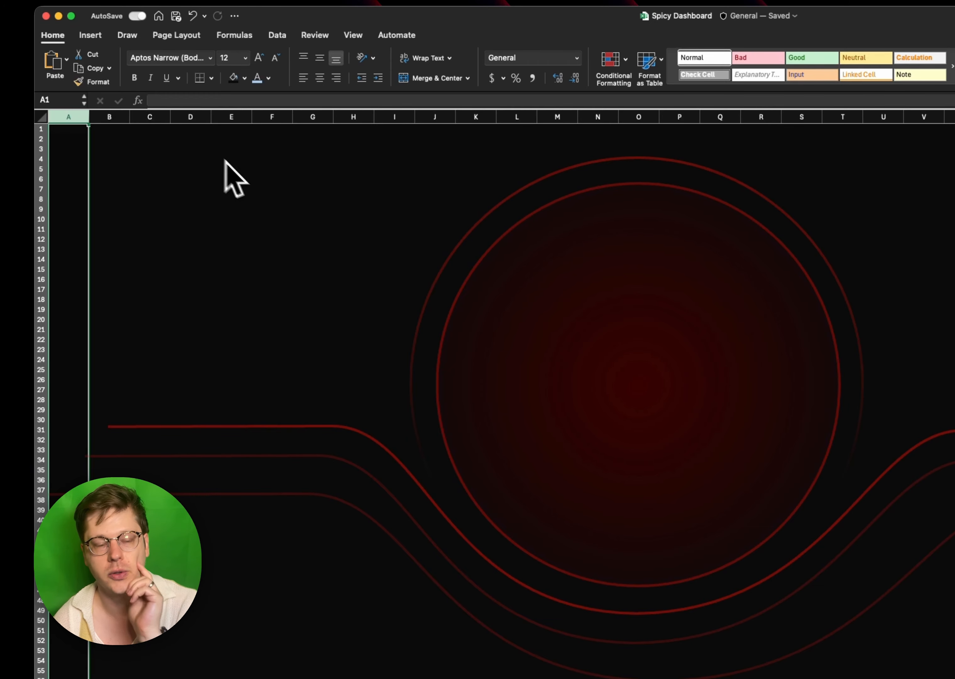
left_click(467, 246)
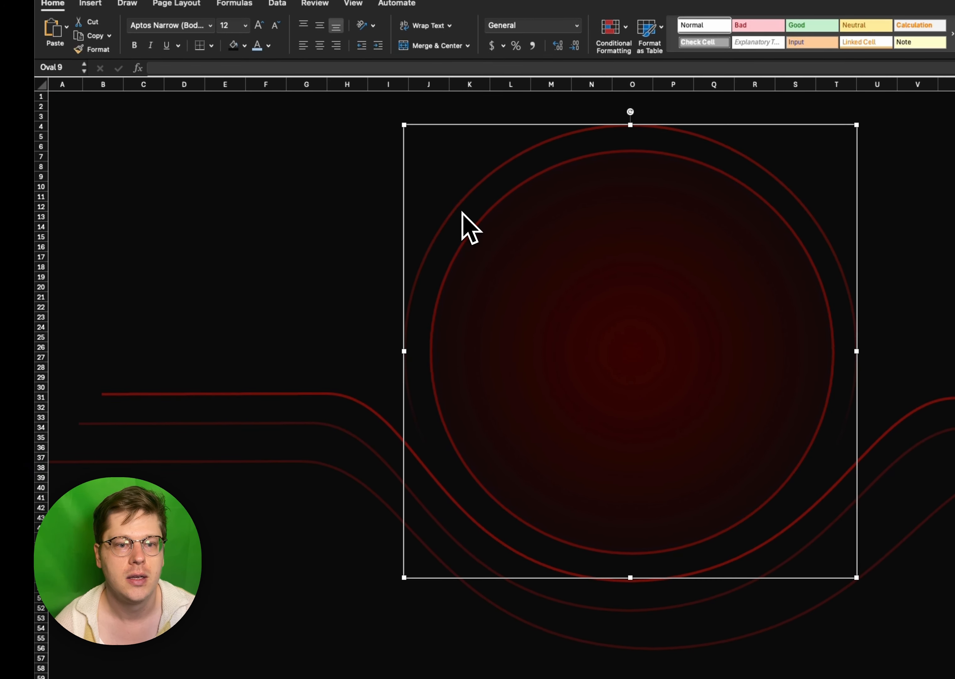
left_click(510, 227)
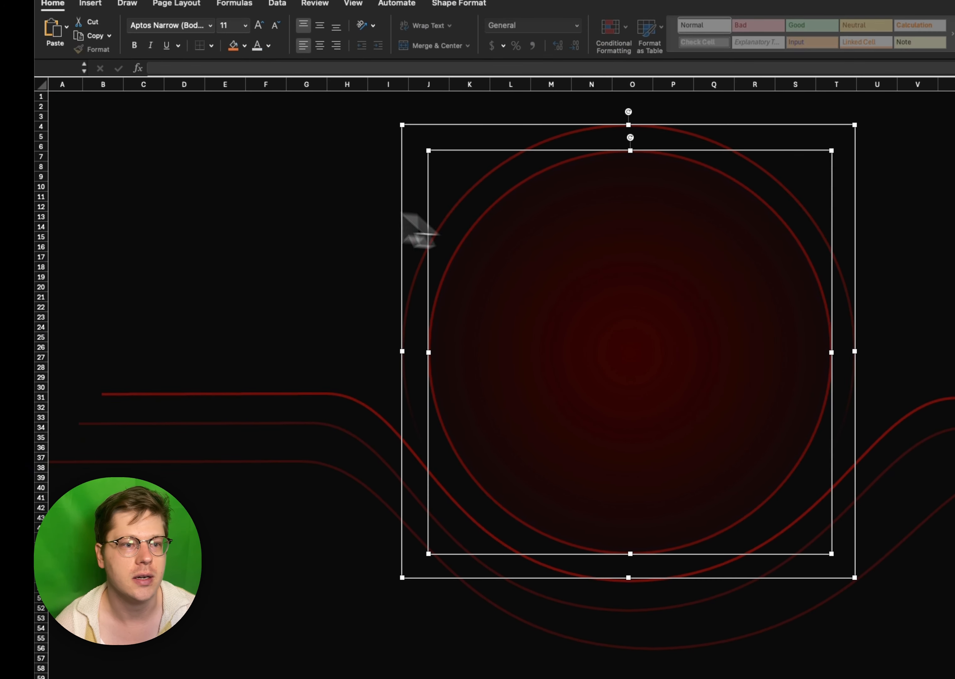
left_click(248, 196)
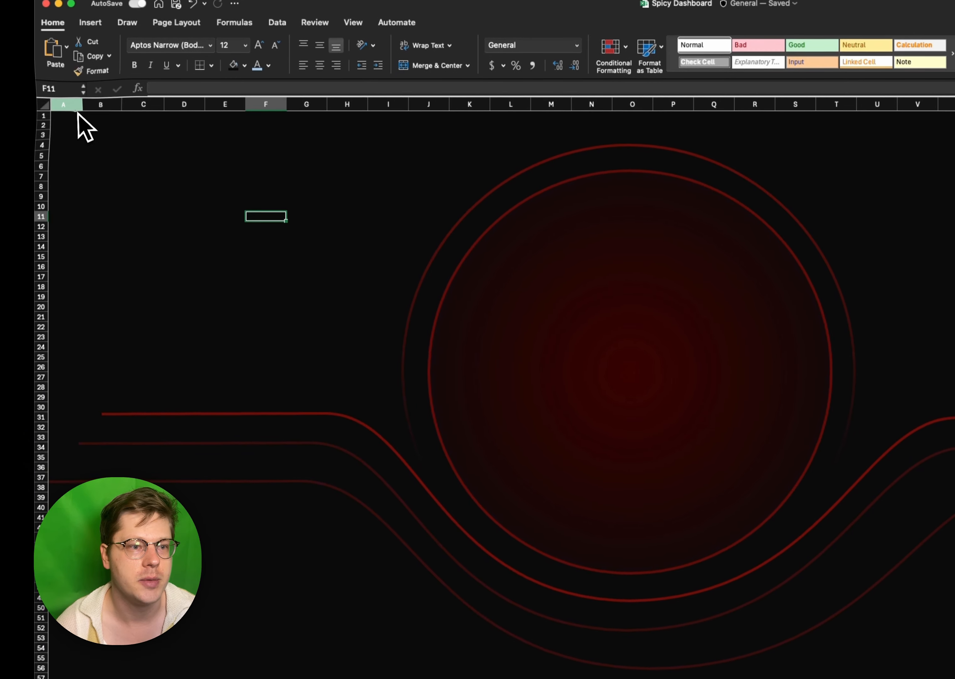
right_click(76, 108)
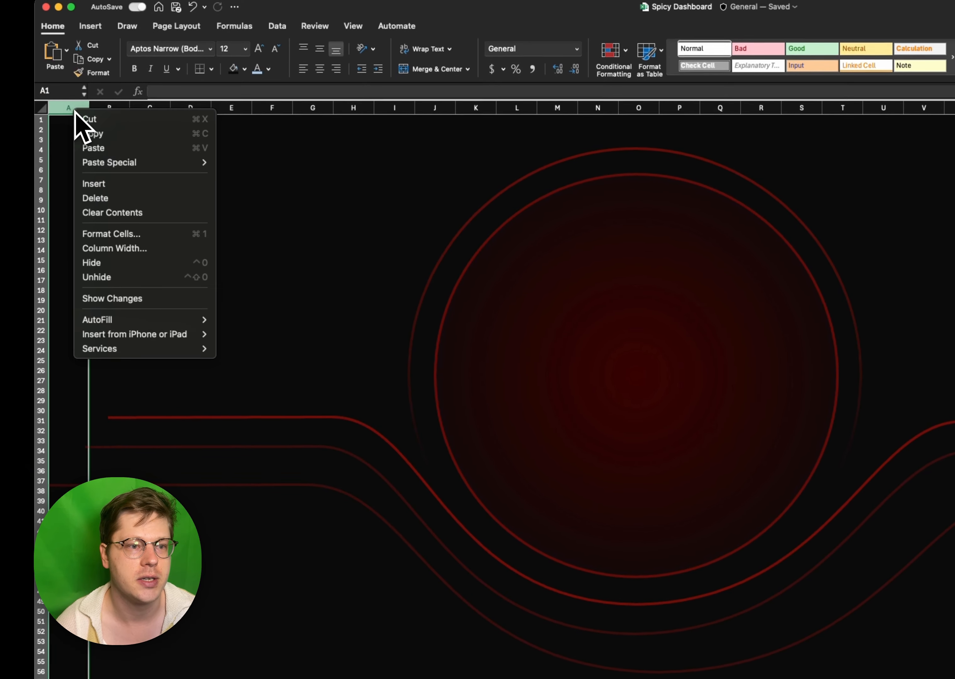
left_click(103, 184)
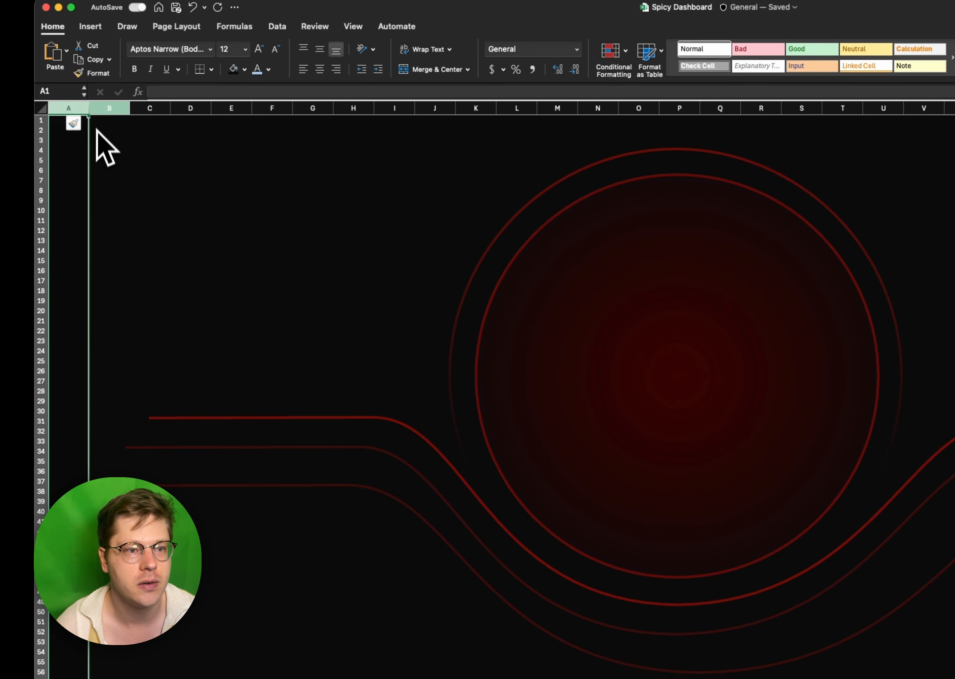
left_click_drag(90, 114, 141, 121)
- Centre the lowest curve beneath the circle and set its line transparency to 87%
scroll(482, 452, "right", 5)
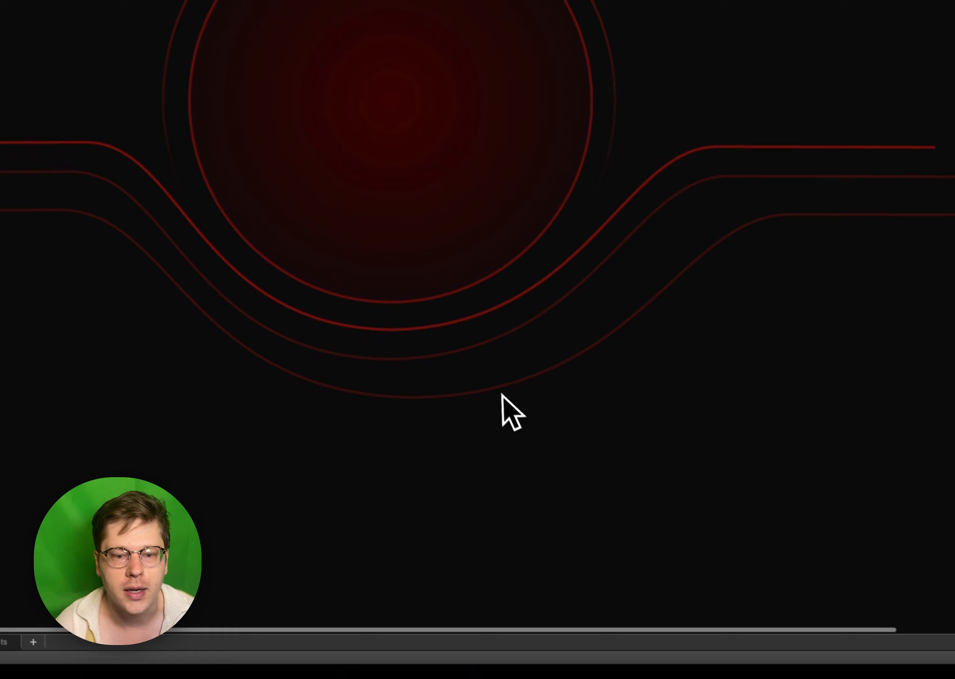
left_click_drag(500, 394, 474, 391)
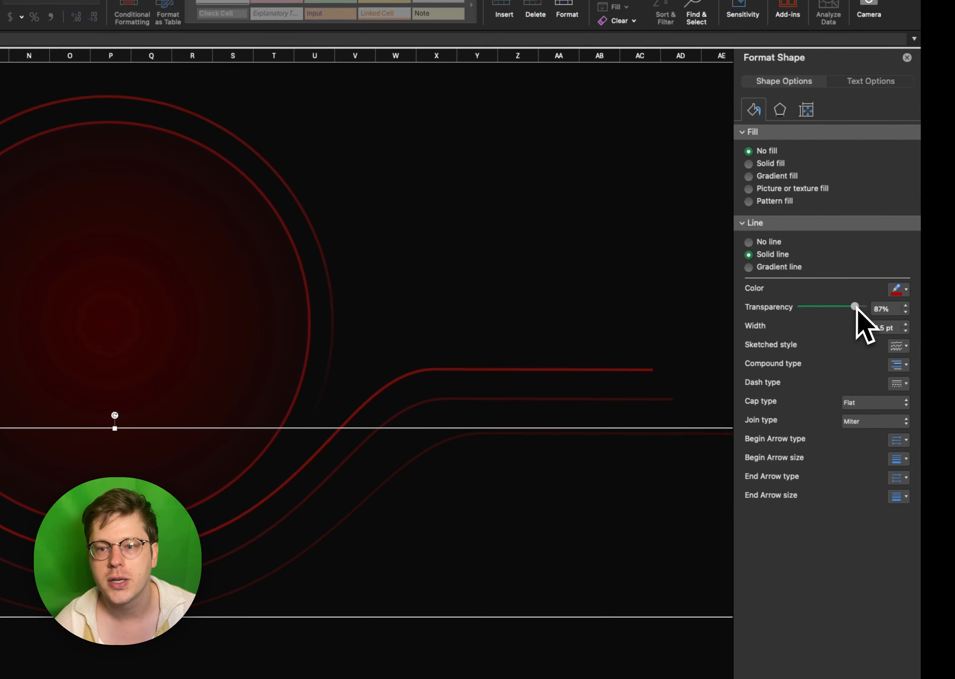
left_click(516, 310)
scroll(515, 325, "left", 4)
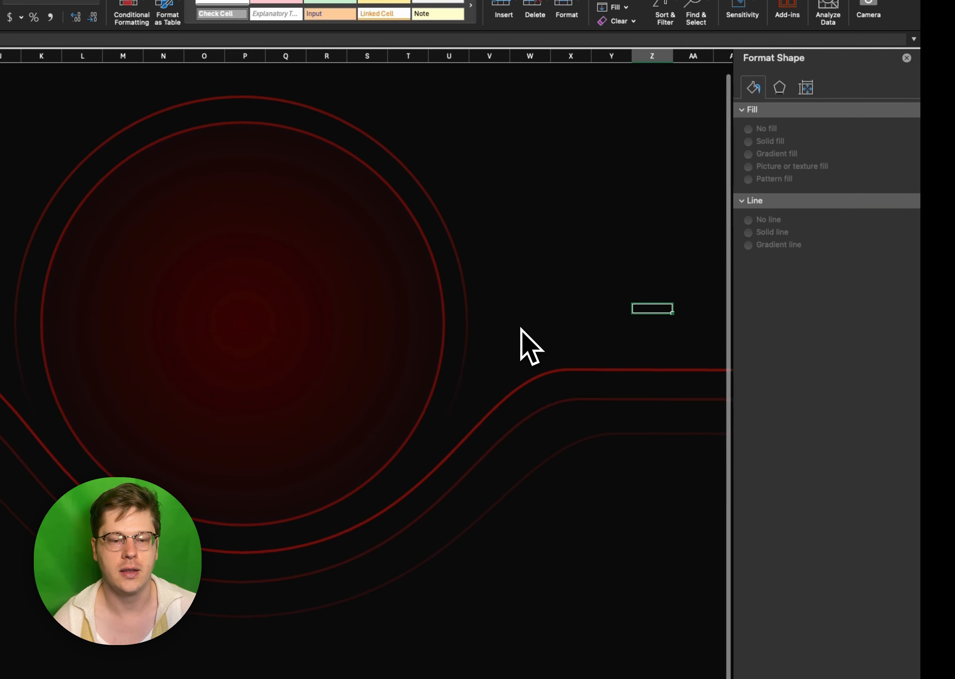
scroll(521, 329, "right", 1)
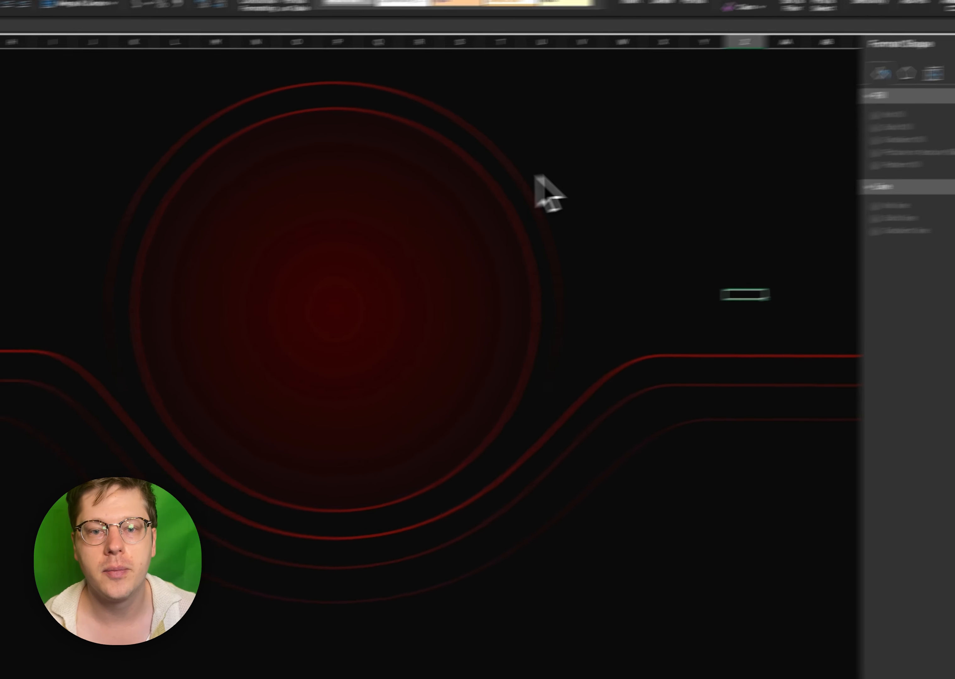
- Nudge the lowest curve slightly up to even out the spacing between the three curved lines
left_click(397, 194)
left_click(194, 397)
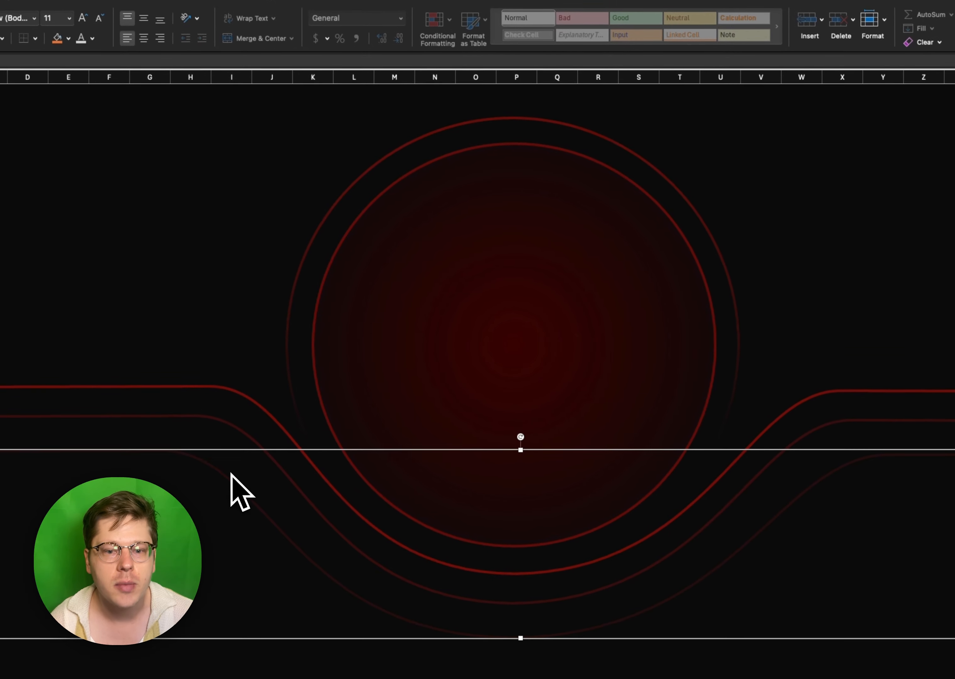
left_click(590, 377)
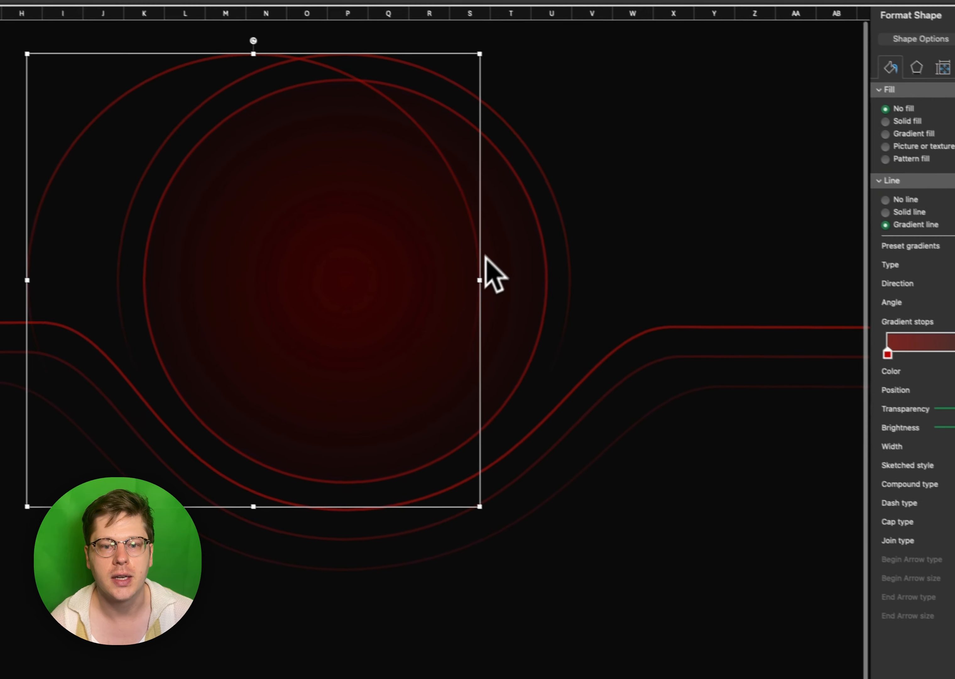
- Duplicate the fading outer ring and place the copy around it as a larger third circle
left_click_drag(478, 276, 553, 249)
left_click_drag(537, 473, 564, 504)
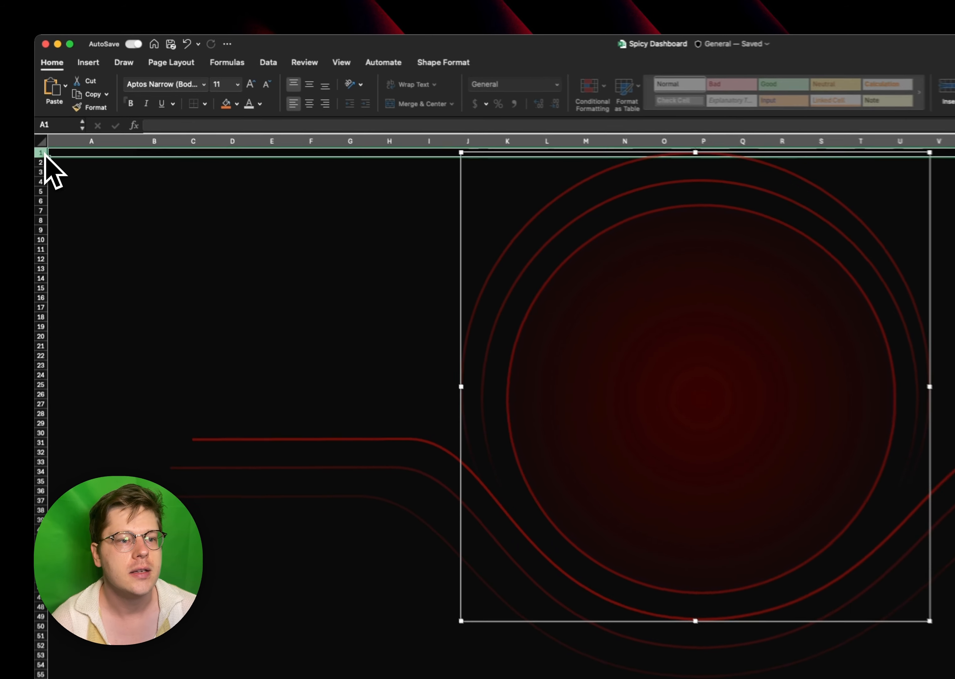
- Insert a new row above row 1 and increase its height for more space above the rings
right_click(41, 157)
left_click(65, 230)
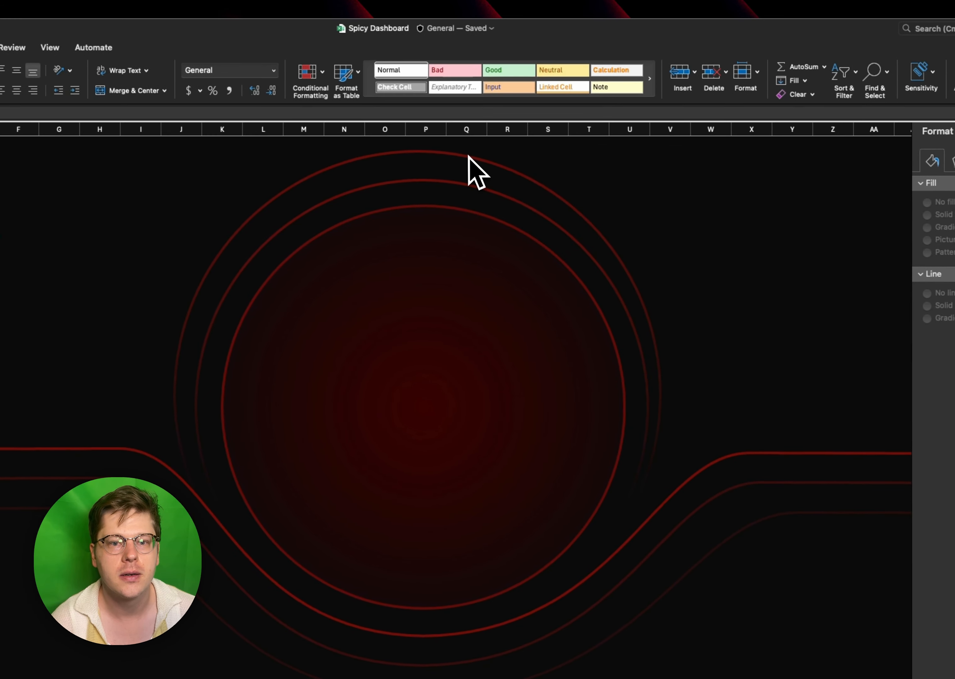
left_click(657, 199)
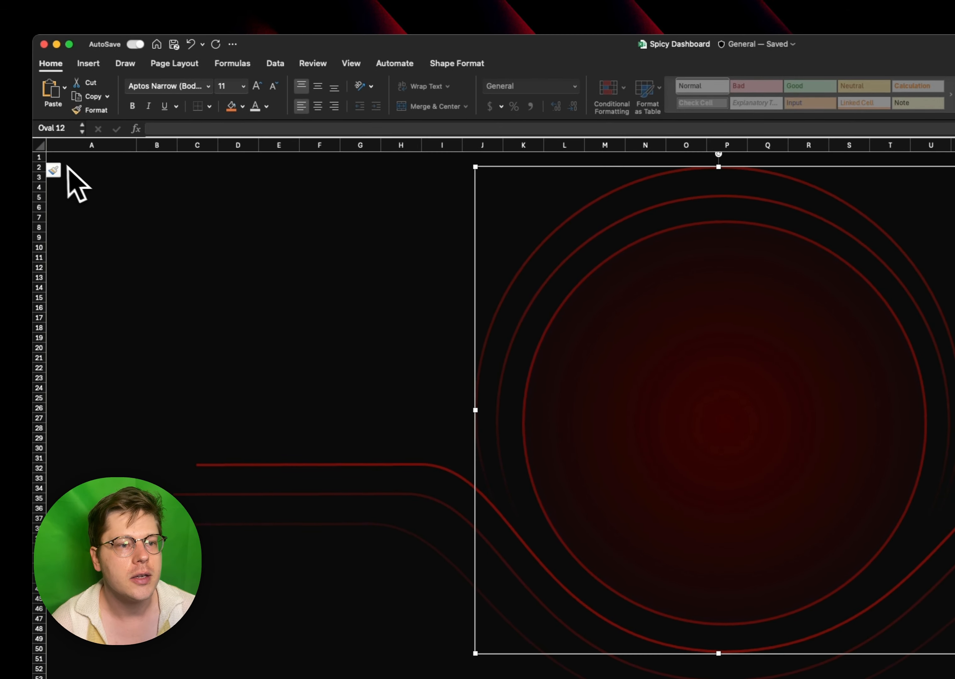
left_click_drag(42, 162, 42, 179)
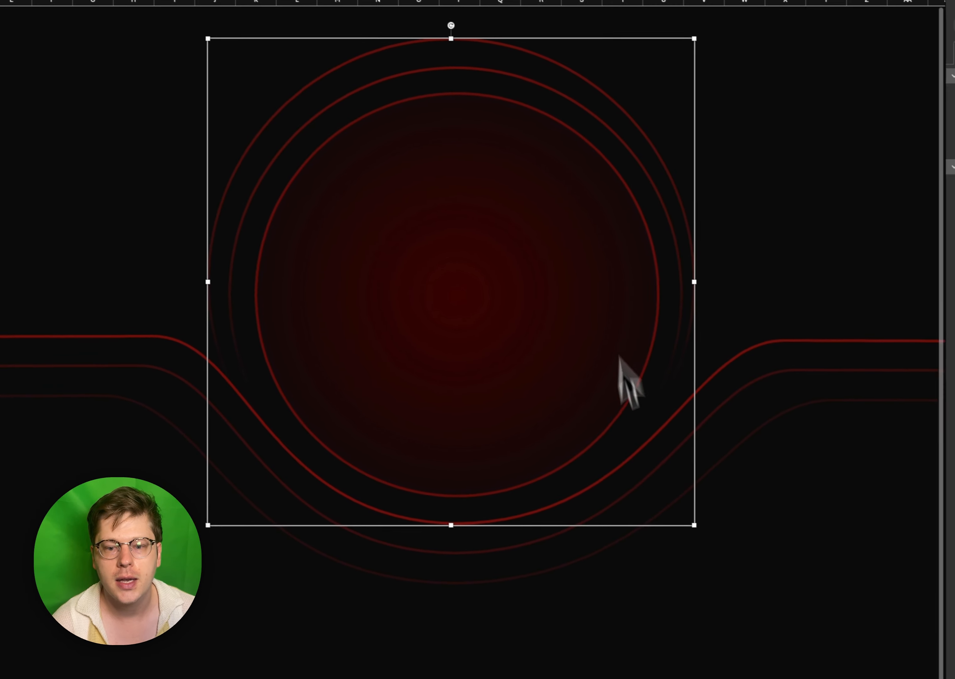
- Enlarge the outermost ring slightly and centre it around the inner ring and circle
left_click_drag(687, 520, 711, 544)
left_click_drag(684, 544, 674, 546)
left_click(589, 523)
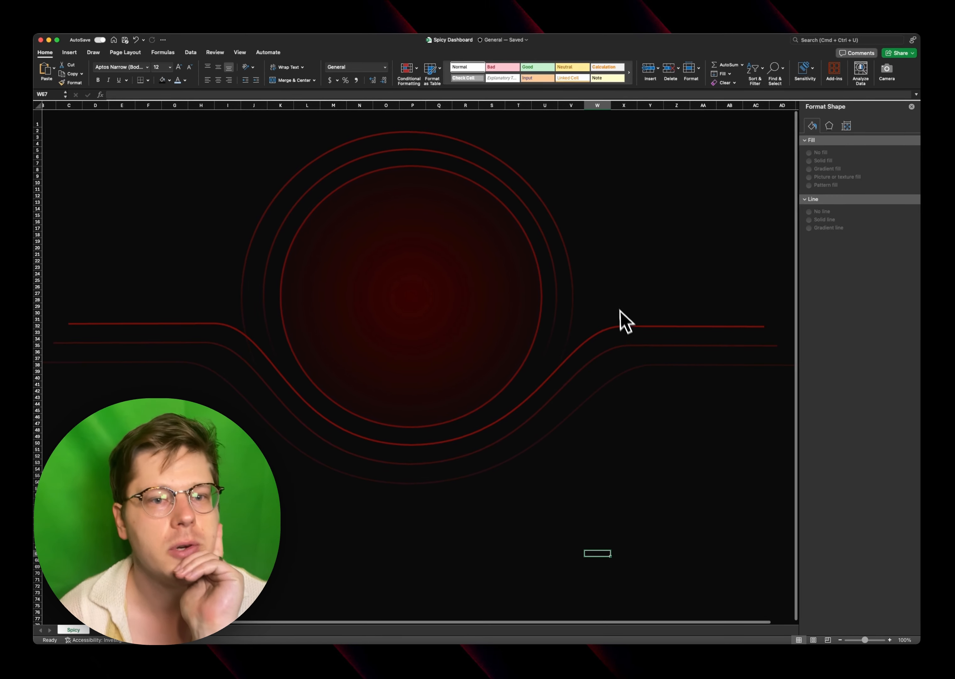
left_click(679, 190)
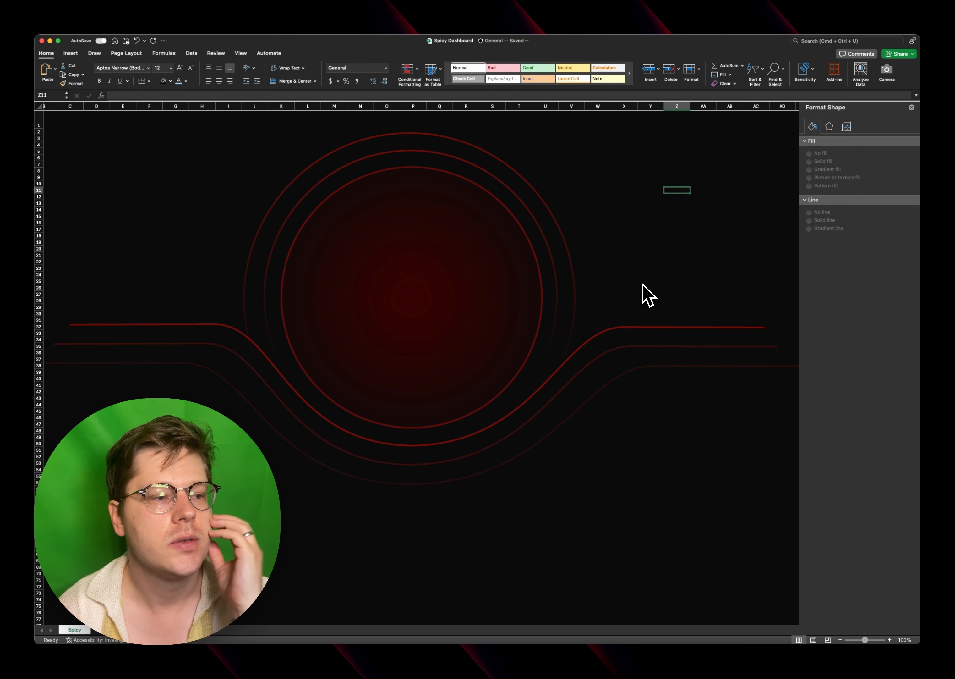
- Give the outermost ring a solid fill in the darkest shade of the black theme colour
left_click(375, 239)
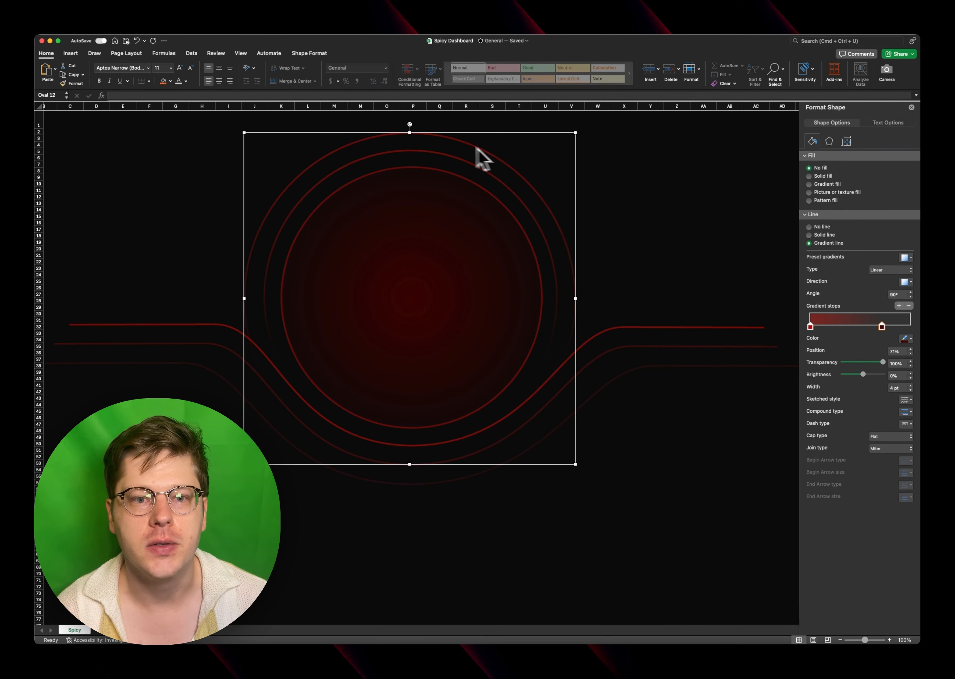
left_click(823, 176)
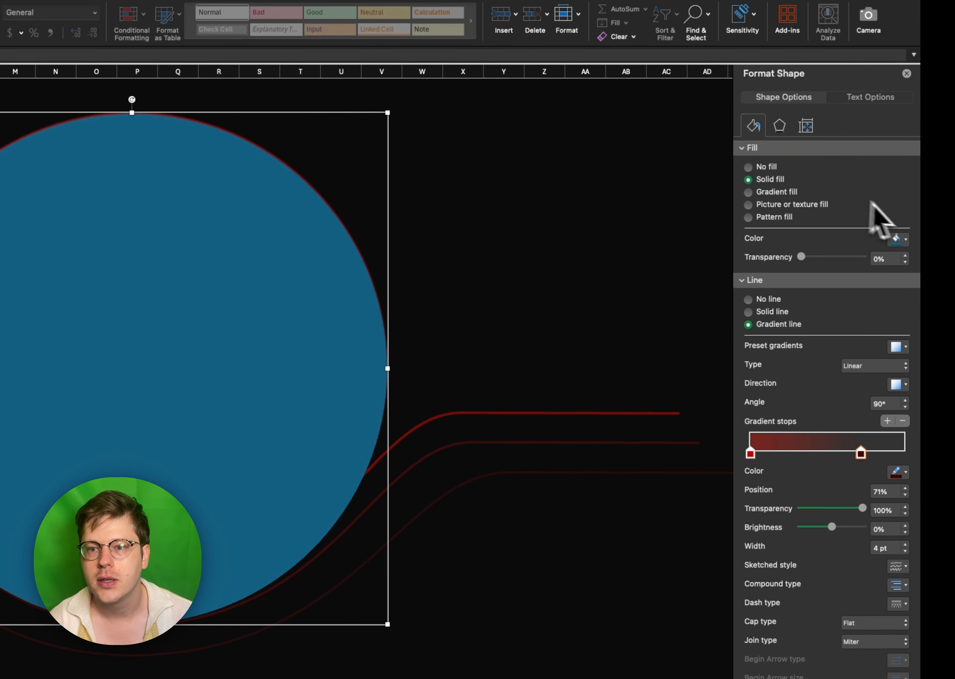
left_click(897, 239)
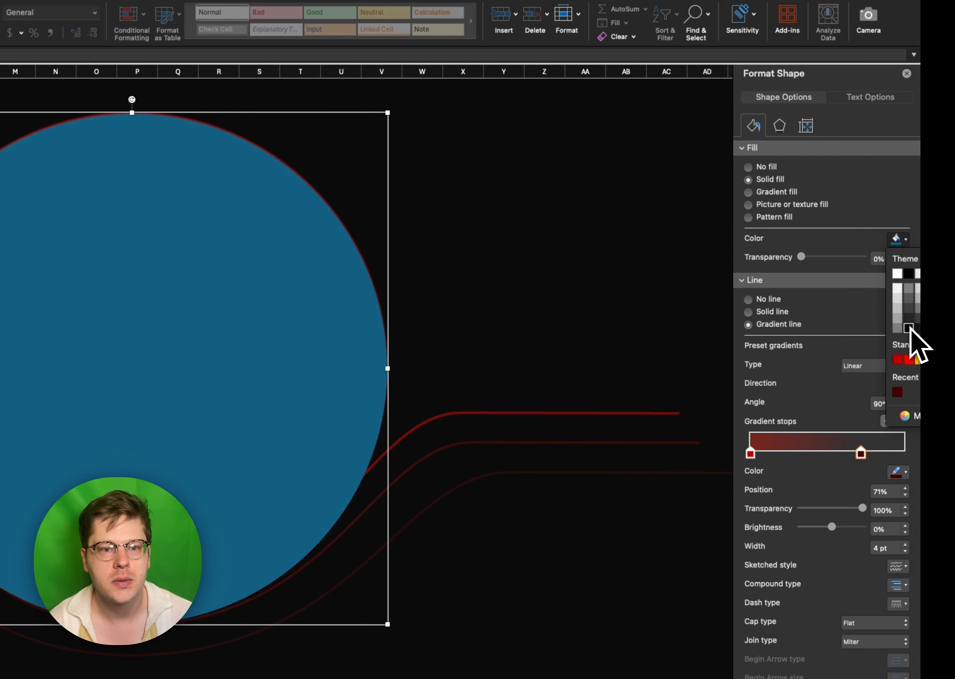
left_click(909, 328)
- Send the filled outermost ring to the back, behind the circles and curved lines
right_click(290, 171)
mouse_move(364, 284)
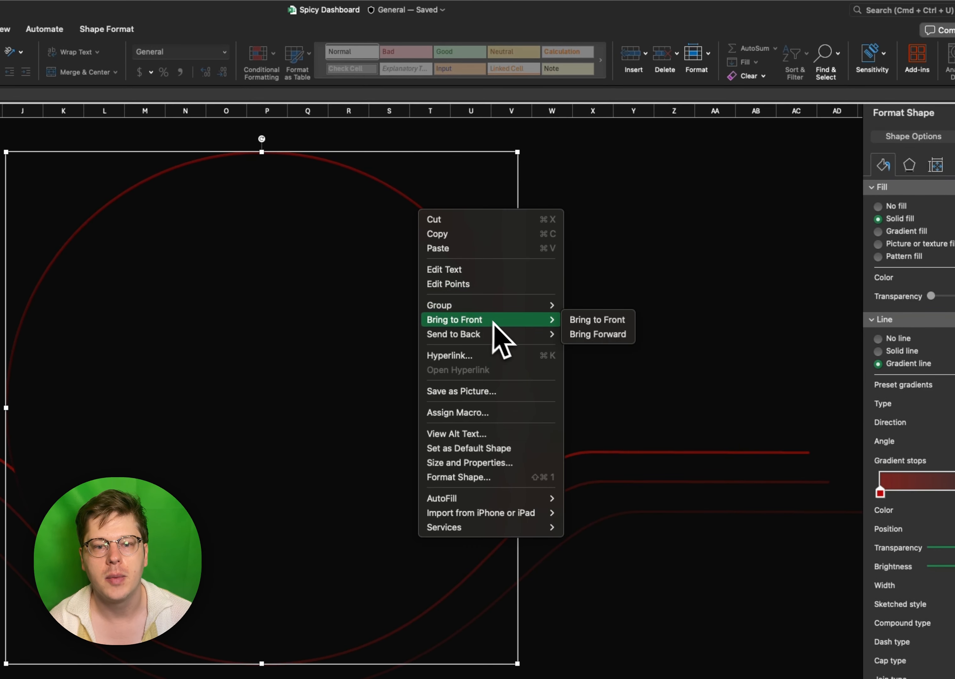
mouse_move(522, 335)
left_click(598, 335)
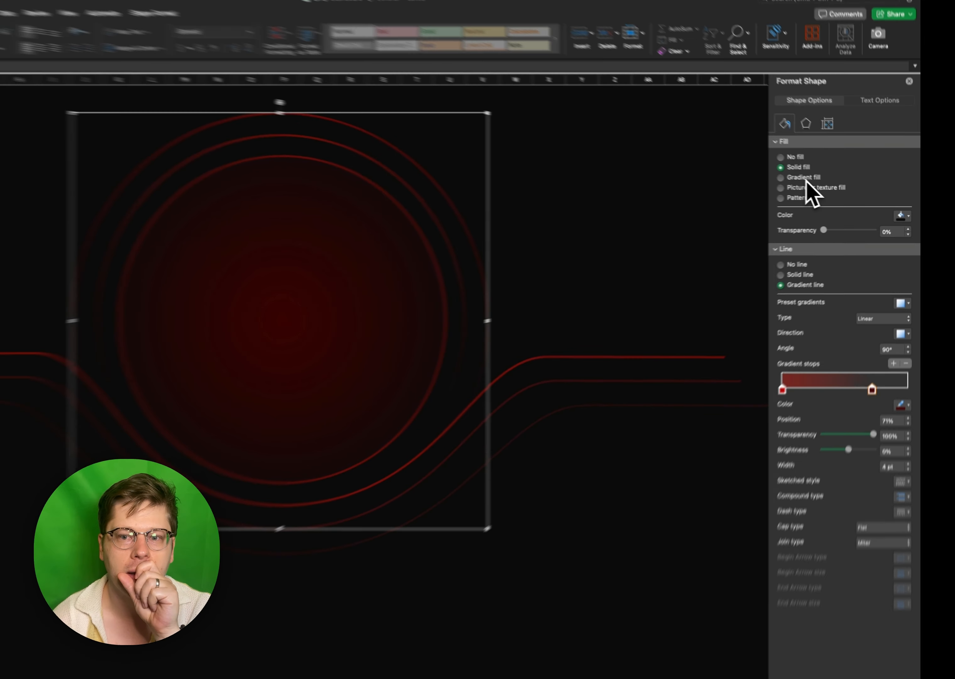
- Give the outermost ring a linear 90° gradient fill, with the transparent stop at 68% and the red stop beyond it
left_click(895, 231)
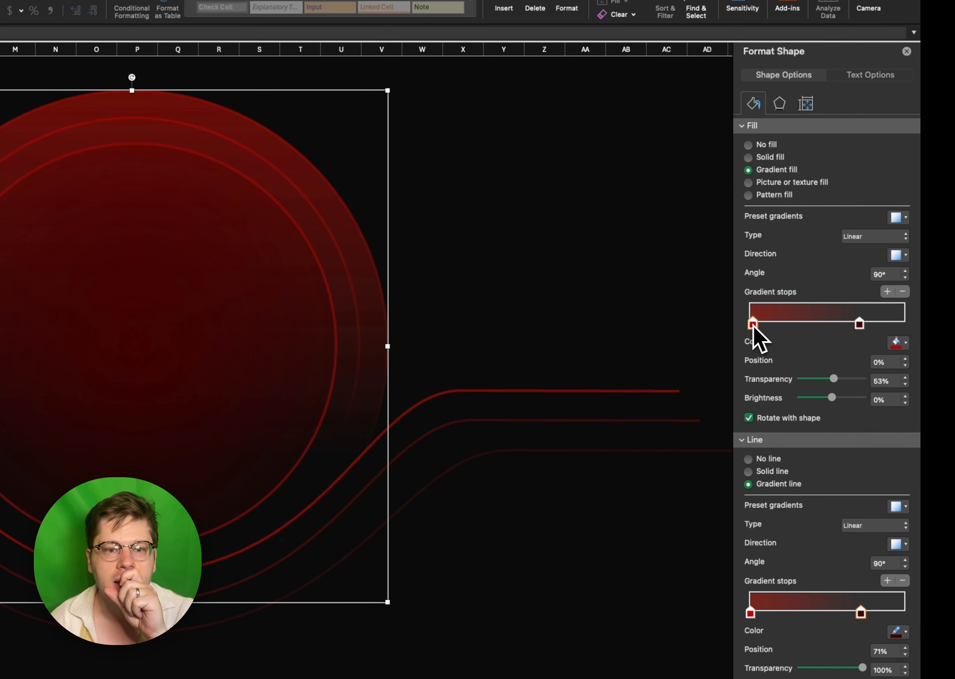
left_click_drag(763, 329, 861, 325)
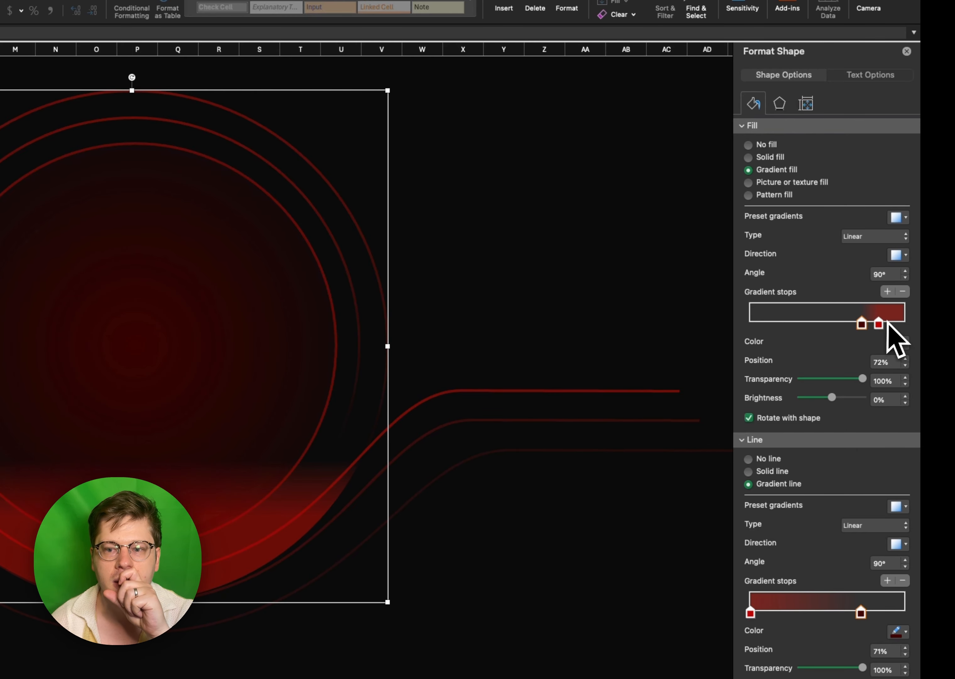
left_click(517, 351)
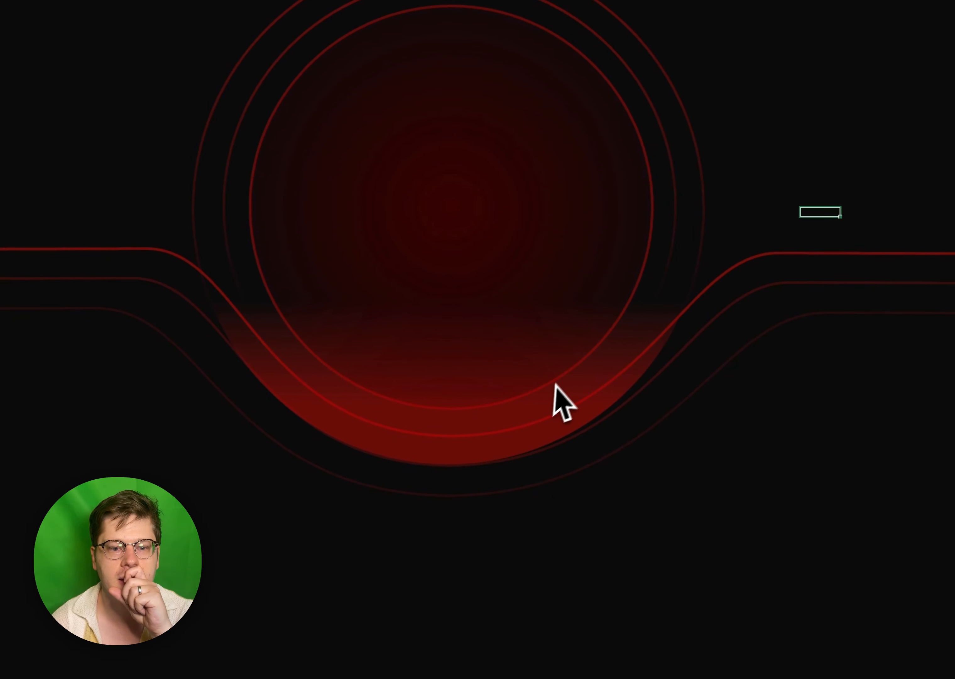
left_click(555, 436)
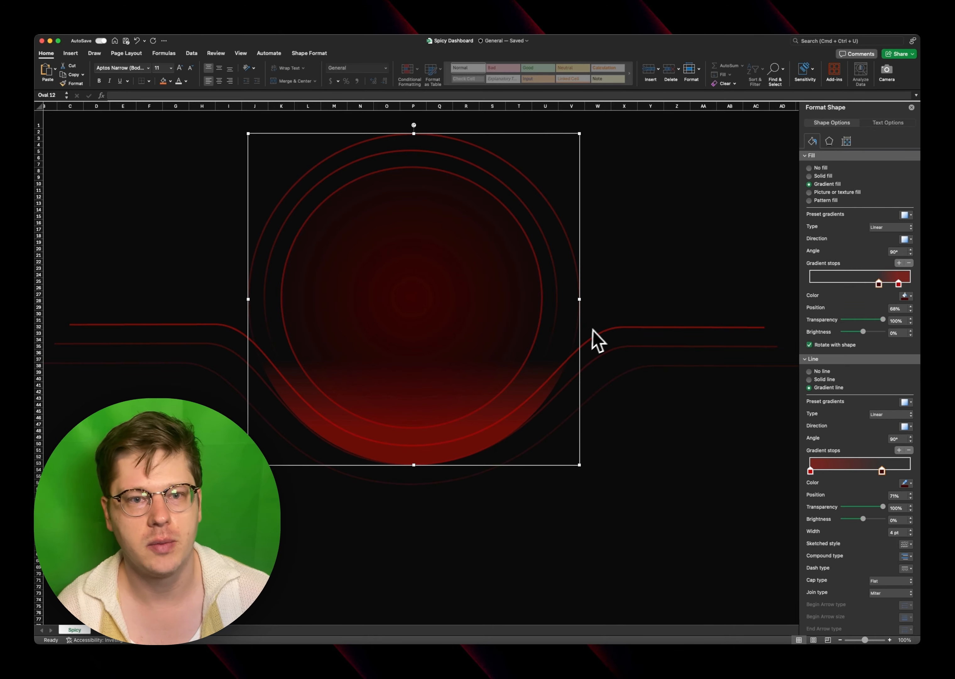
key("super+z")
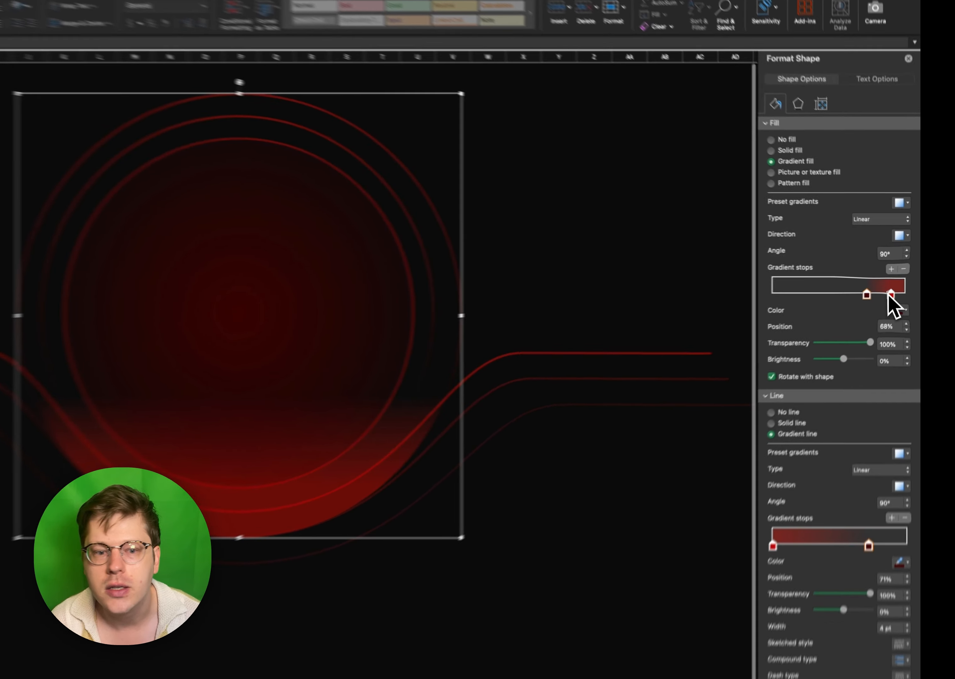
- Move the red stop of the outermost ring's gradient fill to 100%
left_click_drag(898, 284, 917, 283)
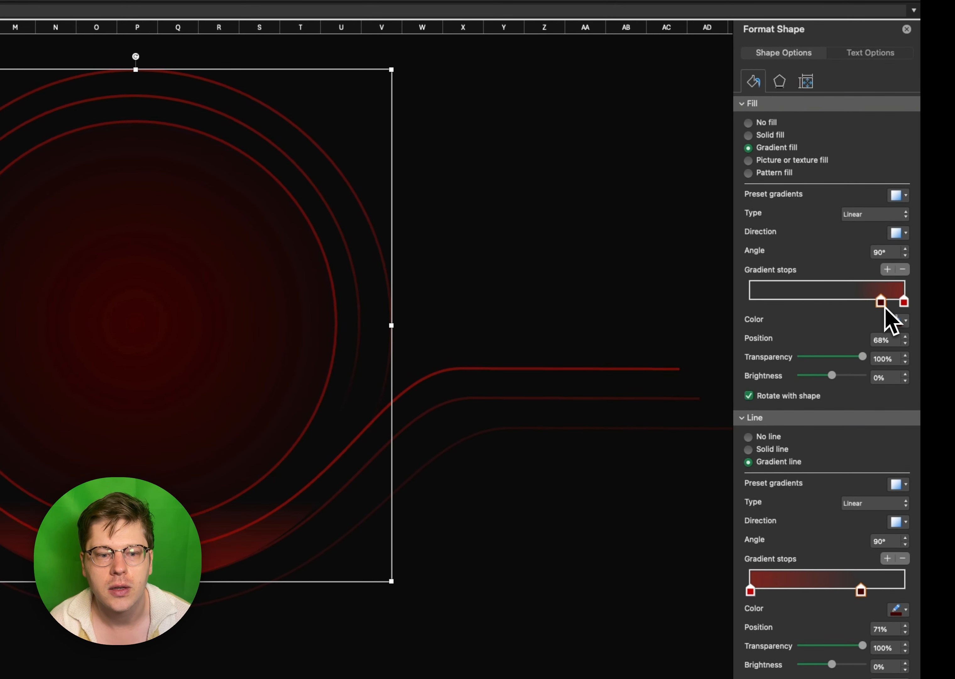
left_click(635, 317)
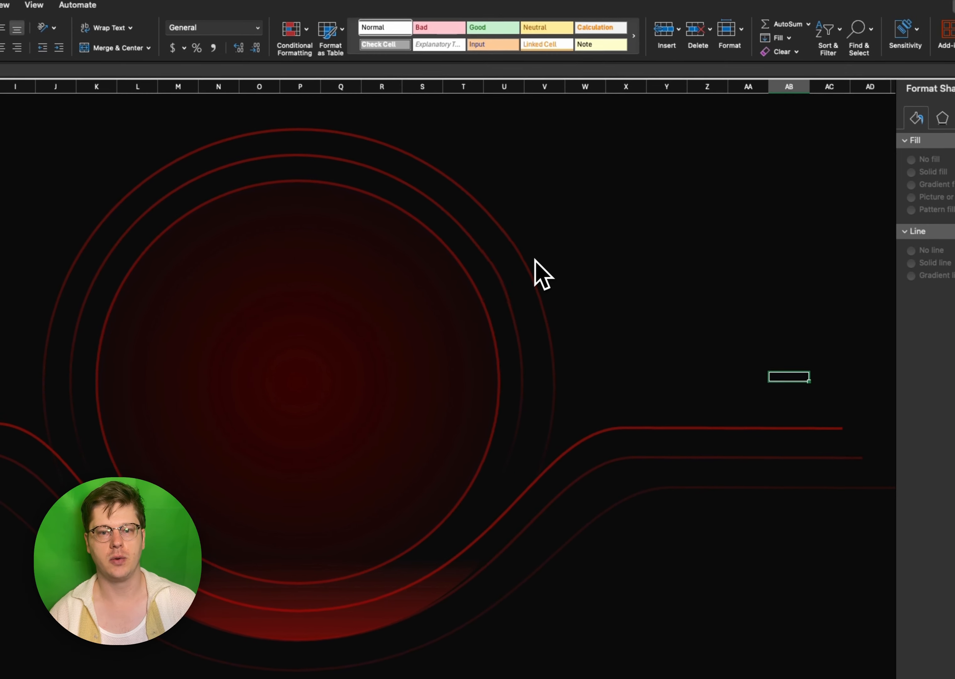
left_click(368, 202)
left_click(531, 271)
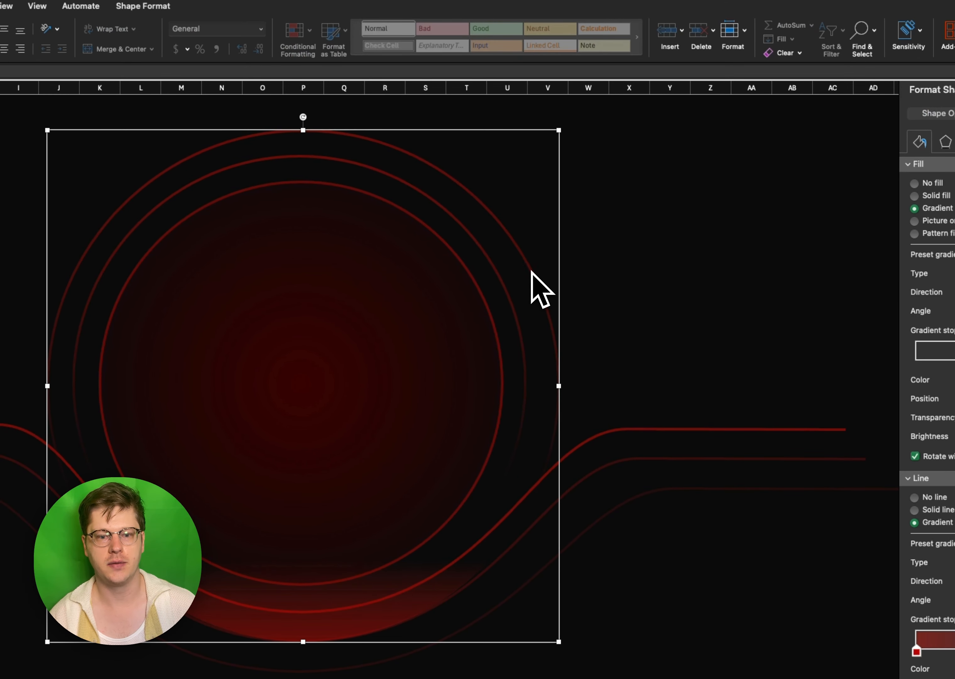
left_click(590, 259)
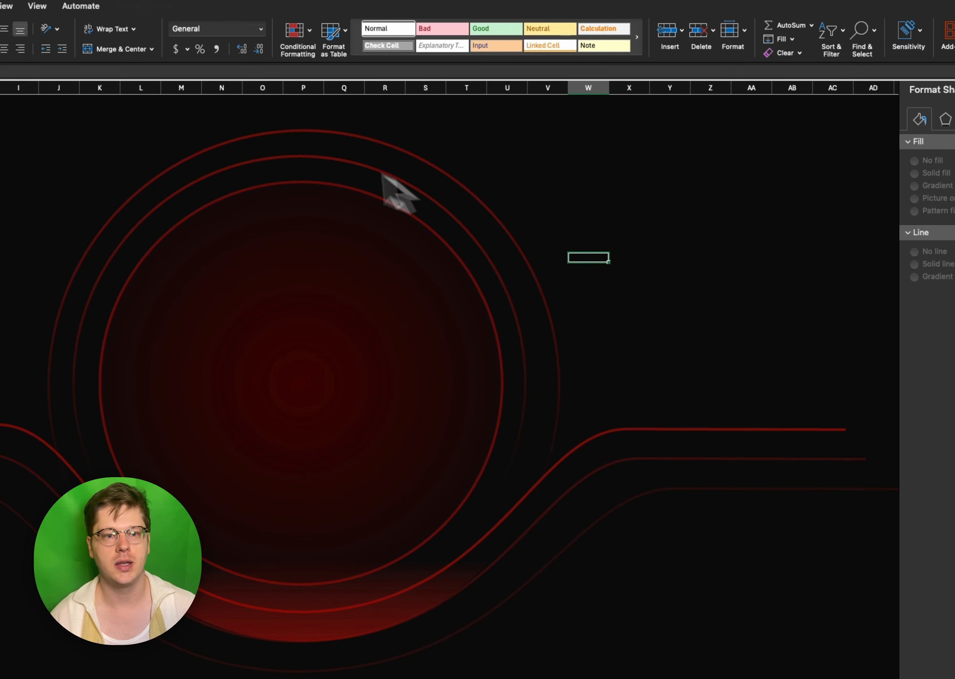
- Nudge the central circle and the middle ring slightly to the right to centre them inside the outermost ring
left_click(300, 154)
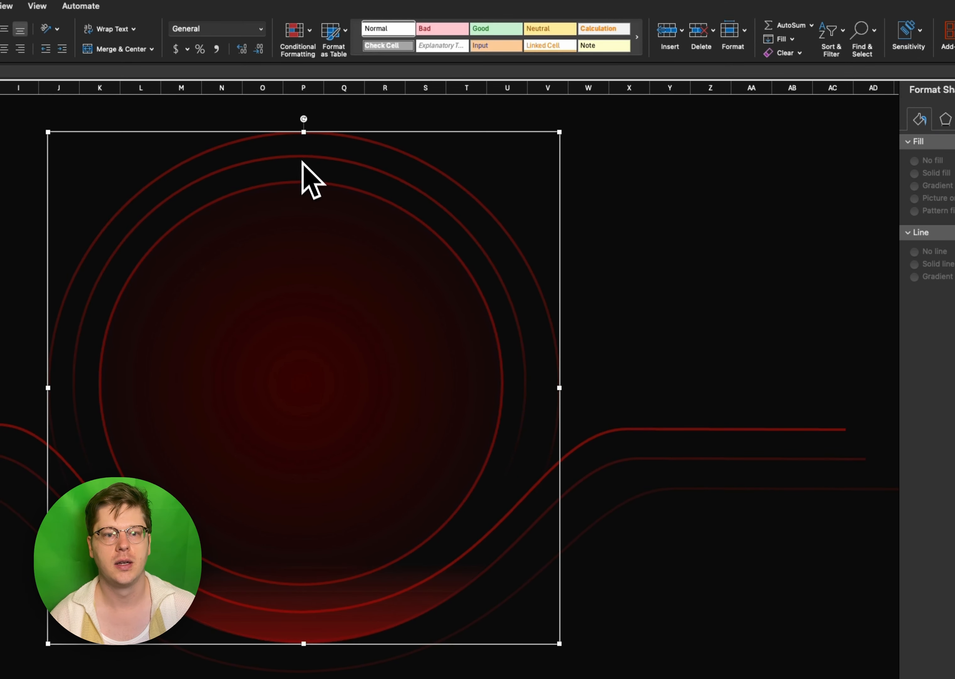
left_click(315, 188)
left_click(322, 157, "shift")
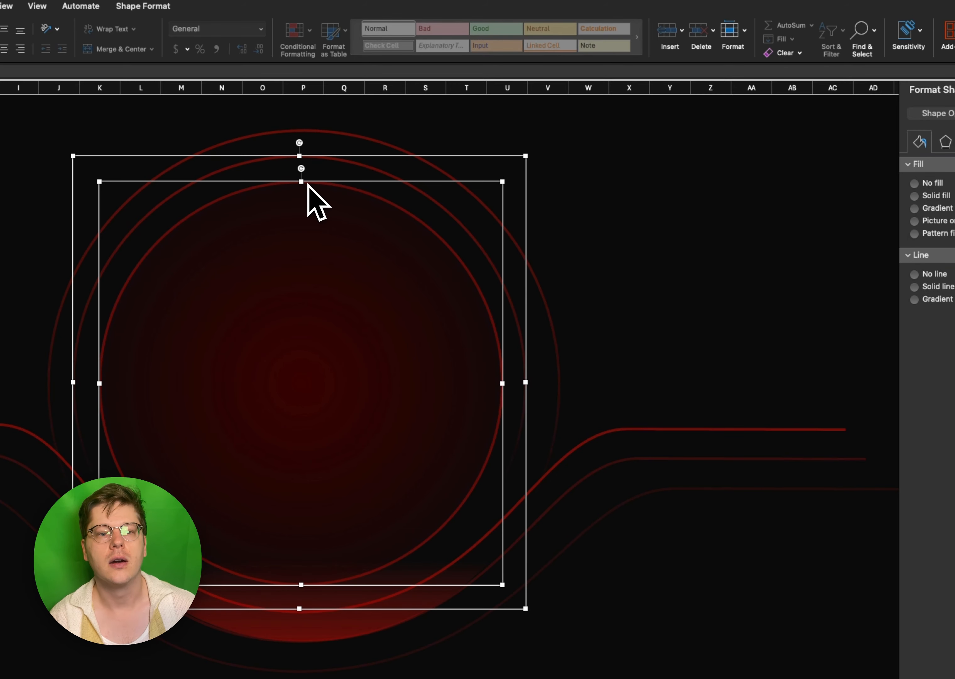
key("Right")
key("Right")
key("Right")
key("Right")
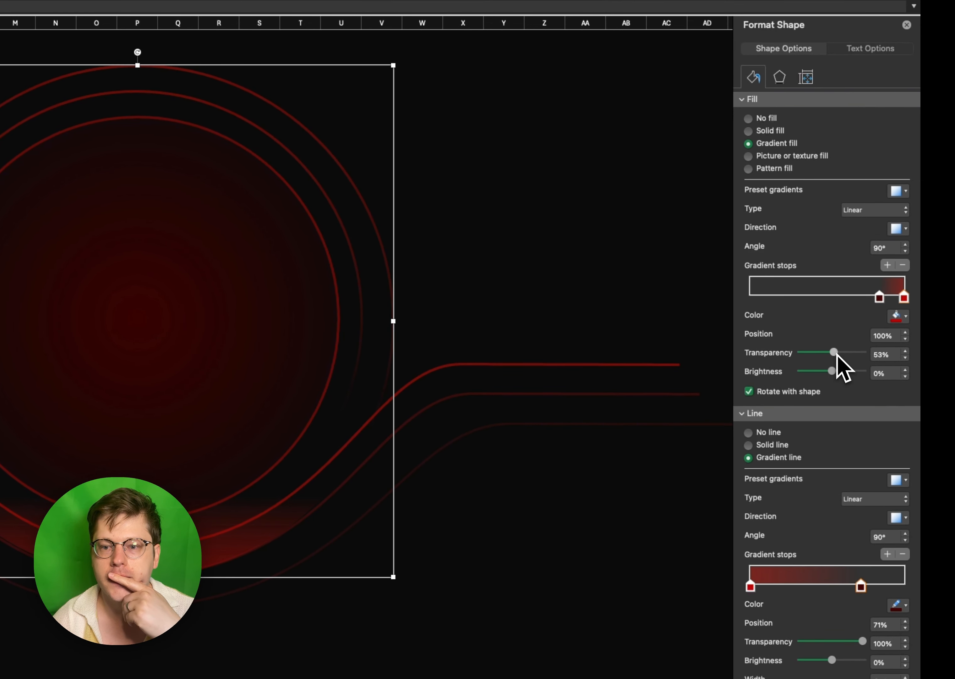
- Recolour the red stop of the outermost ring's fill with dark red 64100C, sampled from the ring's lower edge, at 100% opacity
left_click(902, 315)
left_click(851, 459)
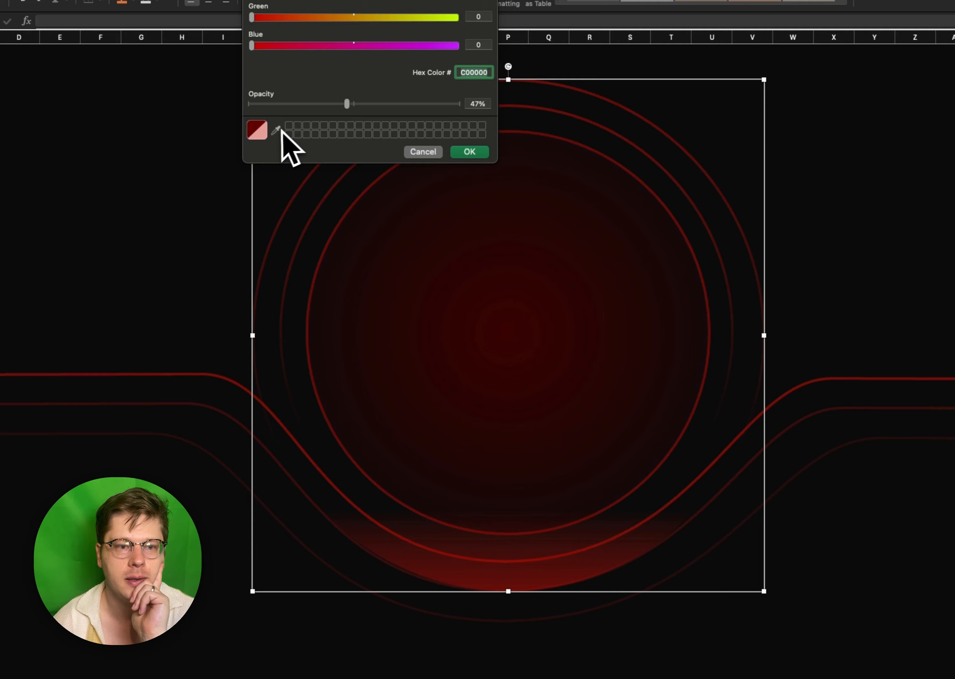
left_click(278, 131)
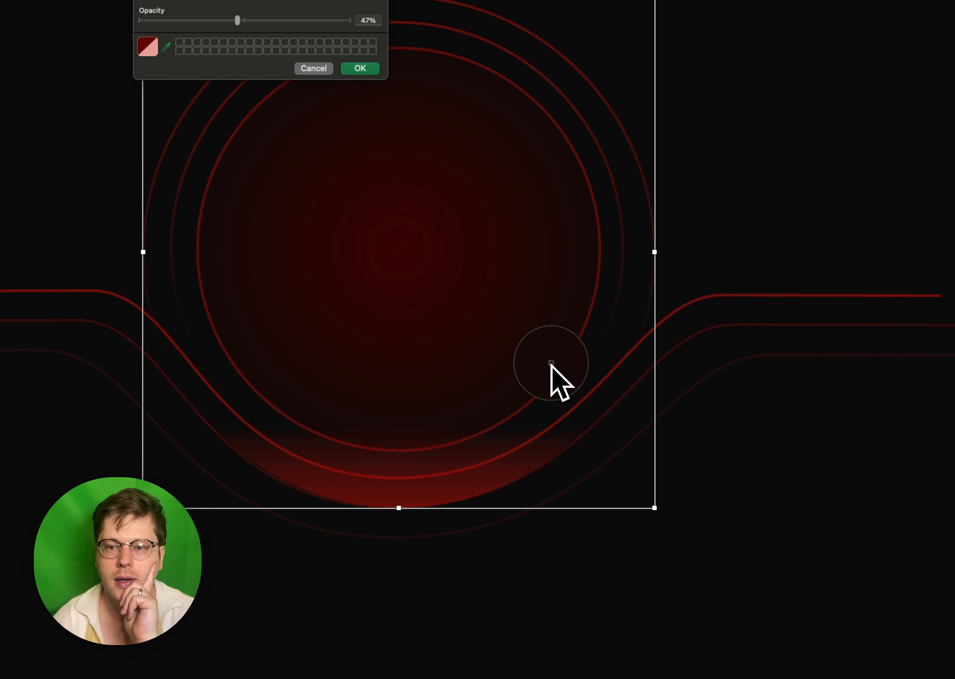
left_click(459, 497)
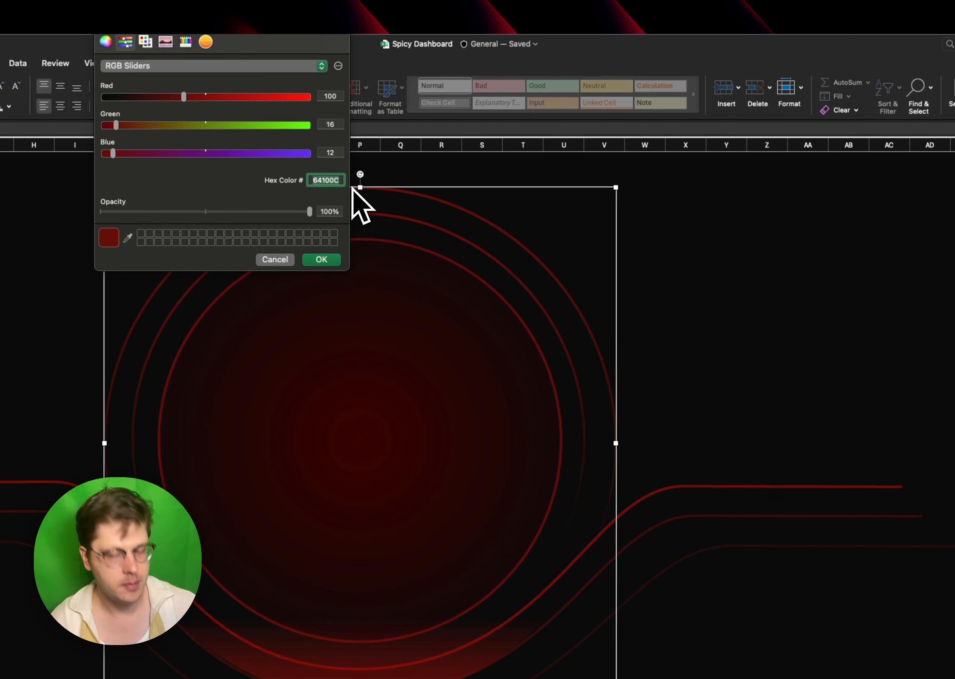
left_click(333, 258)
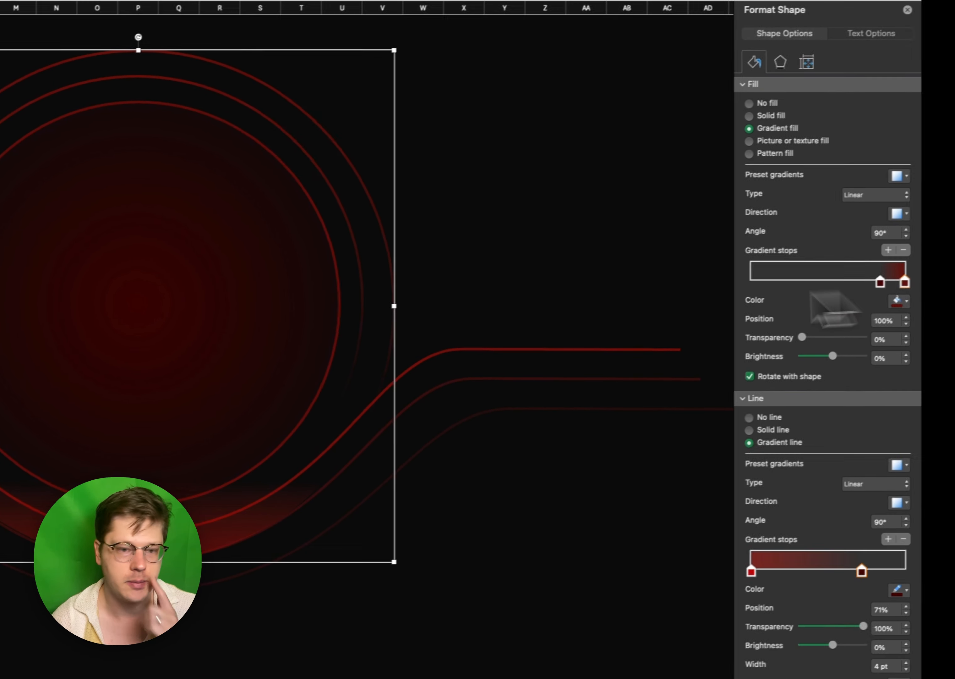
left_click(434, 238)
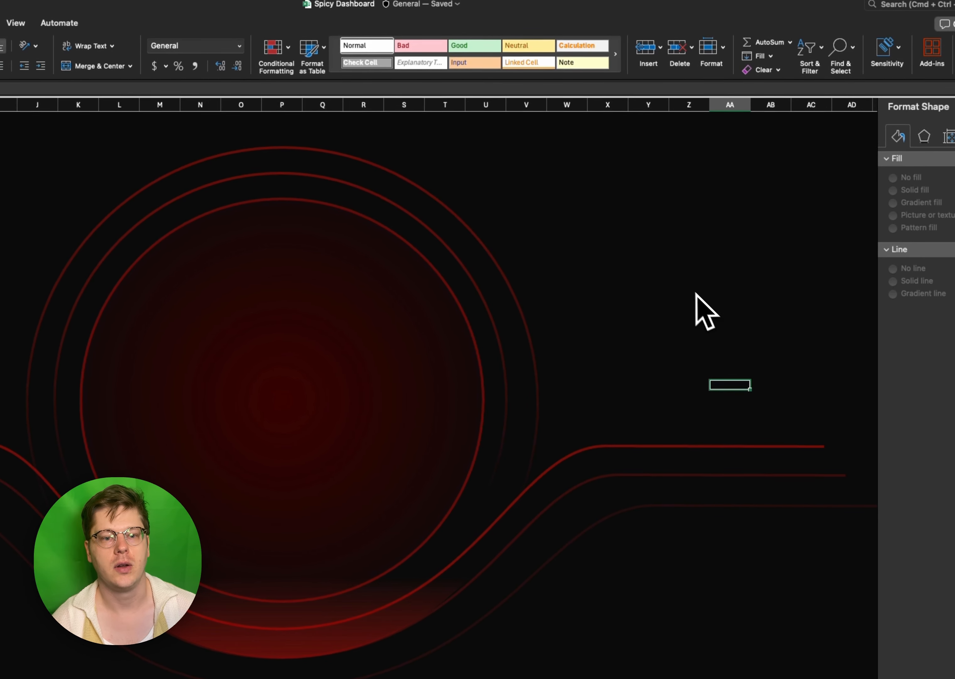
- Duplicate the outermost ring and give one copy a red glow about 102 pt in size, slightly more transparent than 60%
left_click(420, 204)
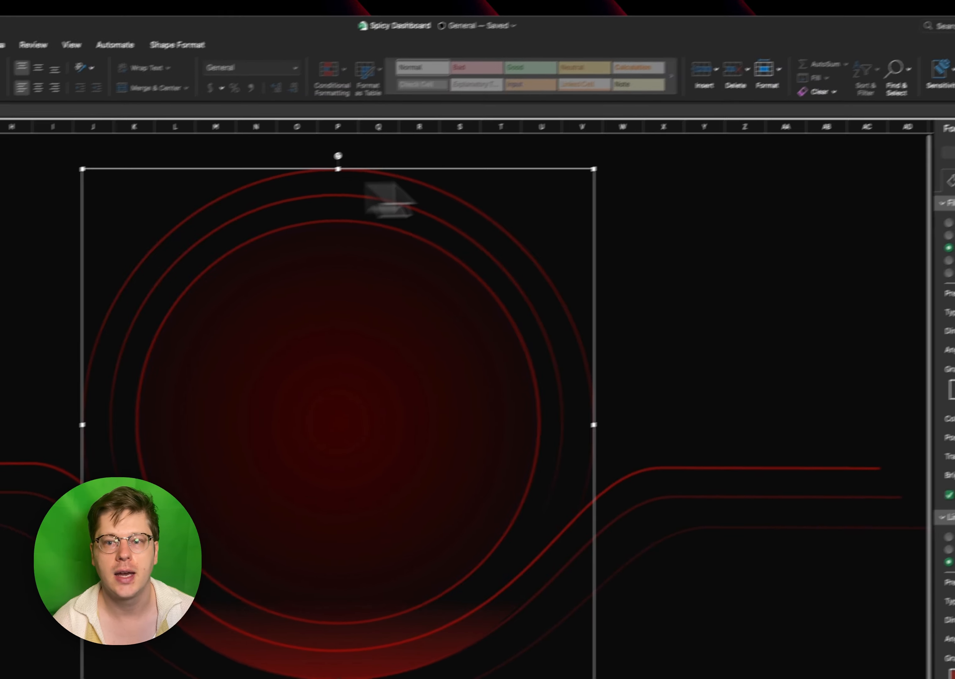
left_click(783, 200)
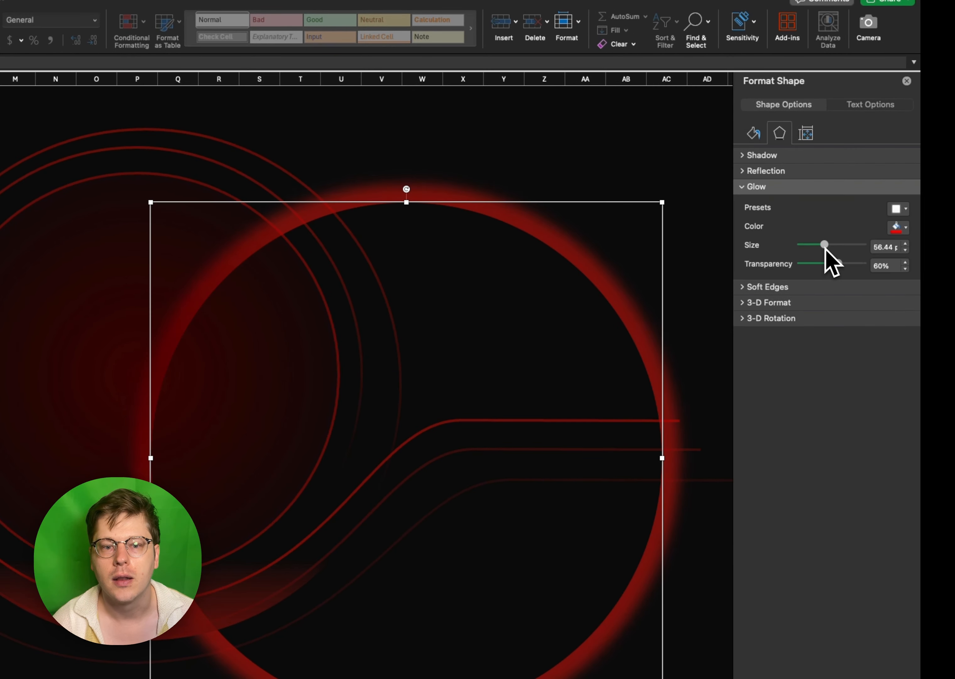
left_click_drag(824, 248, 863, 245)
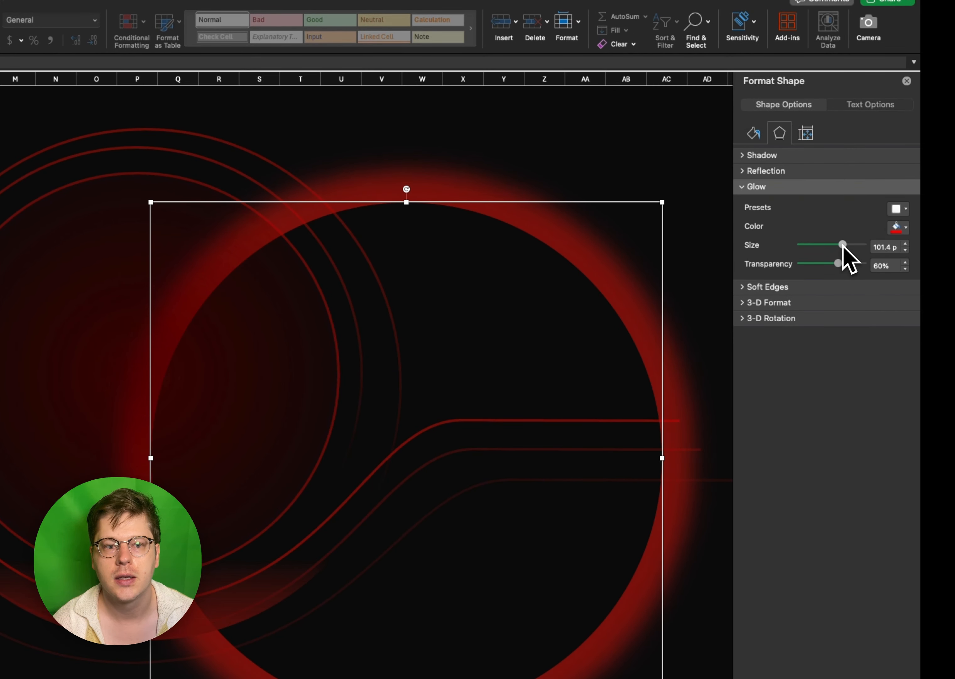
left_click_drag(845, 266, 847, 267)
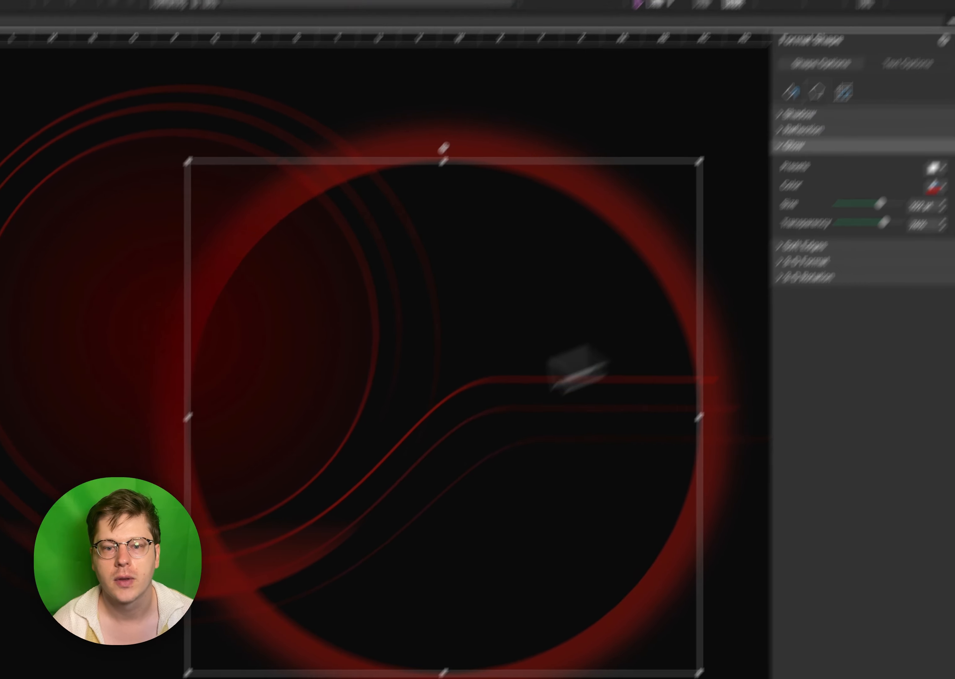
- Move the glowing ring over the concentric circles and make row 1 taller for more space above them
left_click_drag(489, 649, 207, 562)
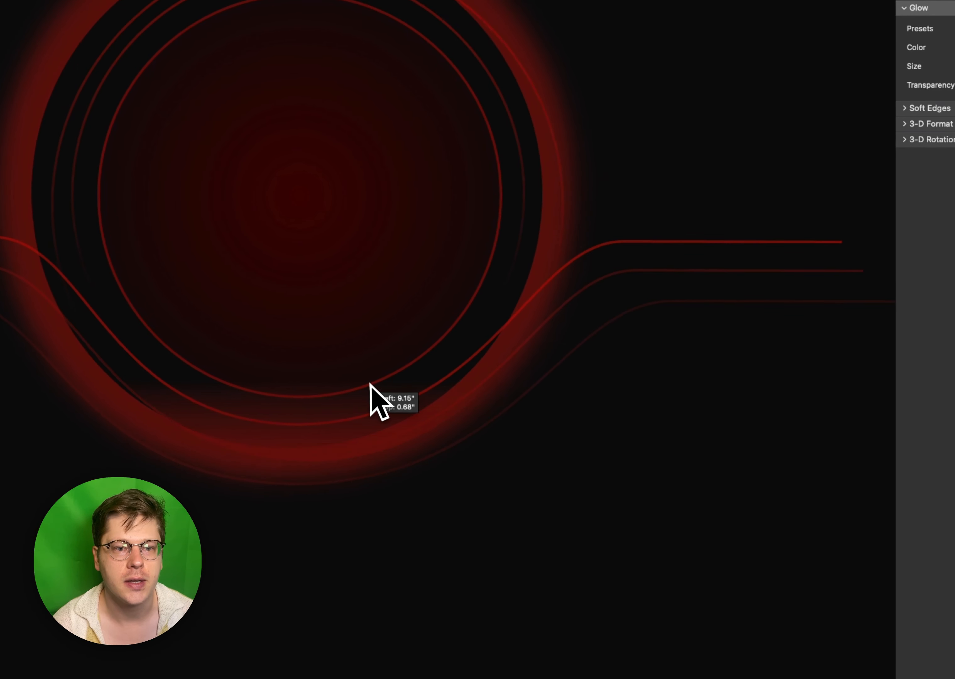
left_click_drag(370, 384, 386, 396)
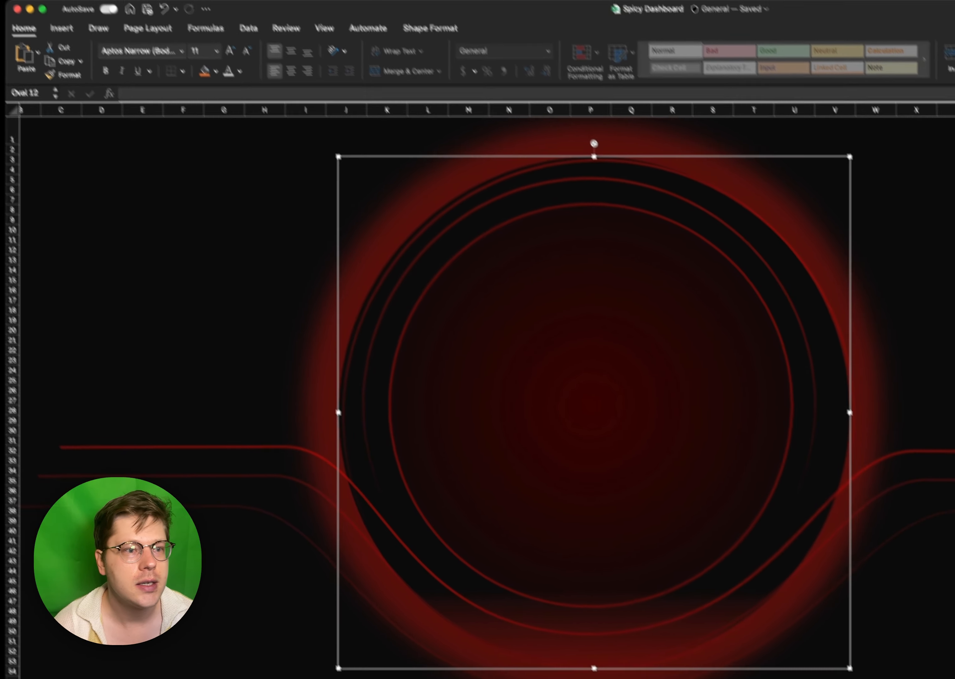
left_click_drag(509, 206, 509, 256)
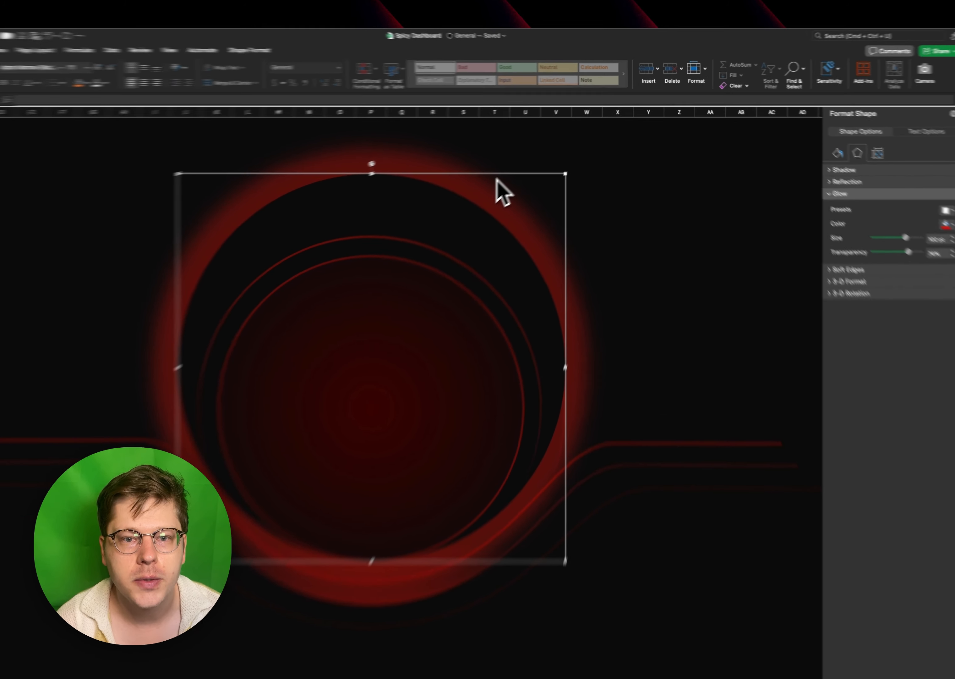
- Send the glowing ring to the back and nudge it down until it lines up with the outermost ring
right_click(522, 178)
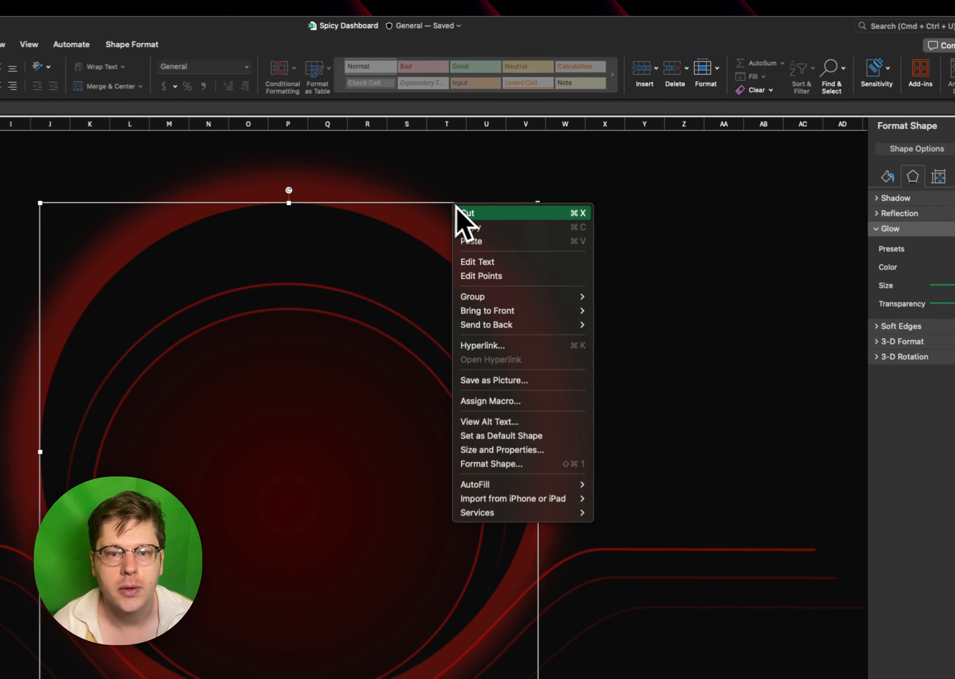
left_click(606, 332)
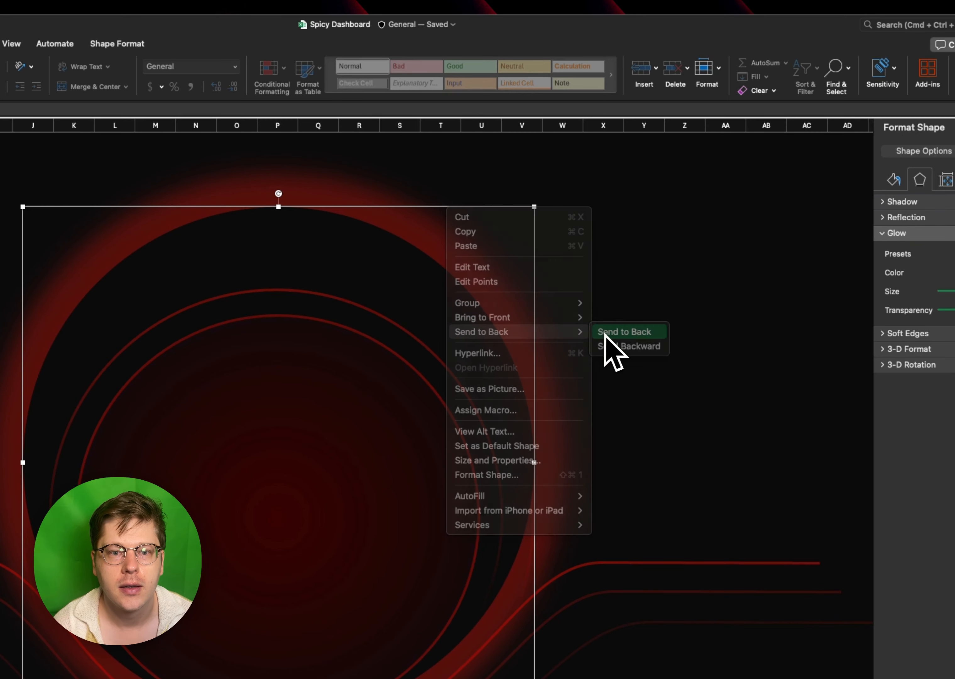
key("Down")
key("Down")
key("Down")
key("Down")
key("Down")
key("Down")
key("Down")
key("Down")
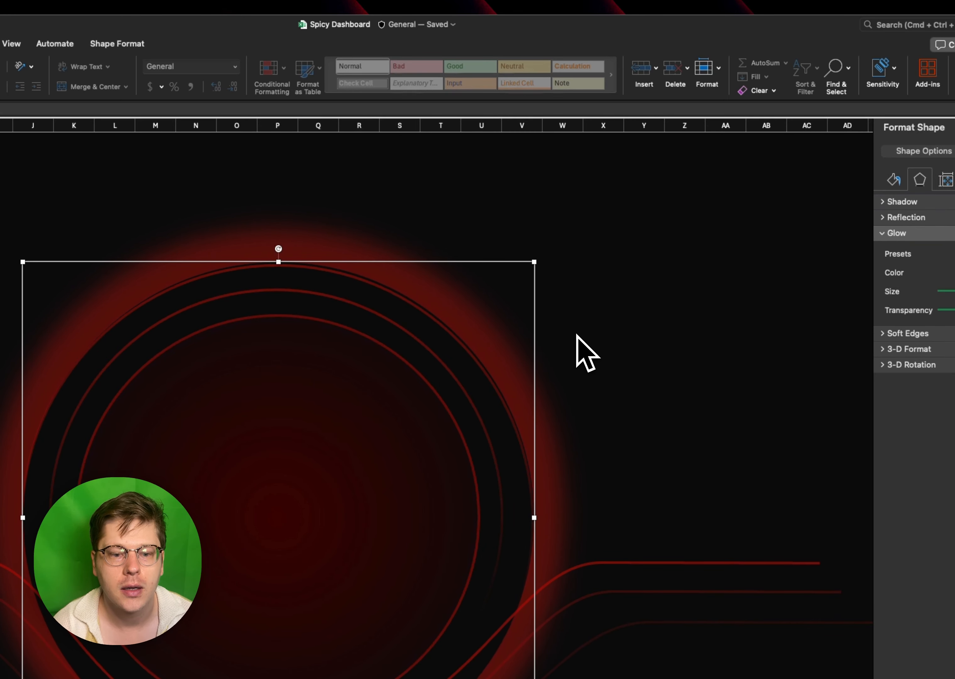
left_click(654, 313)
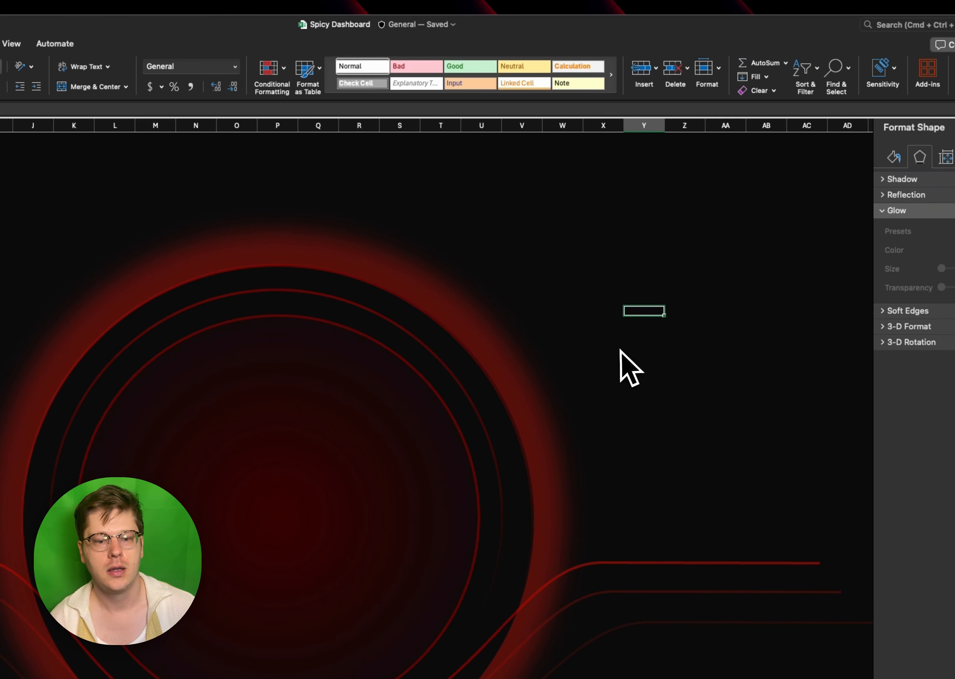
- Select Oval 12, the glowing ring at the back, through the Selection Pane and raise its glow transparency to about 90%
left_click(403, 312)
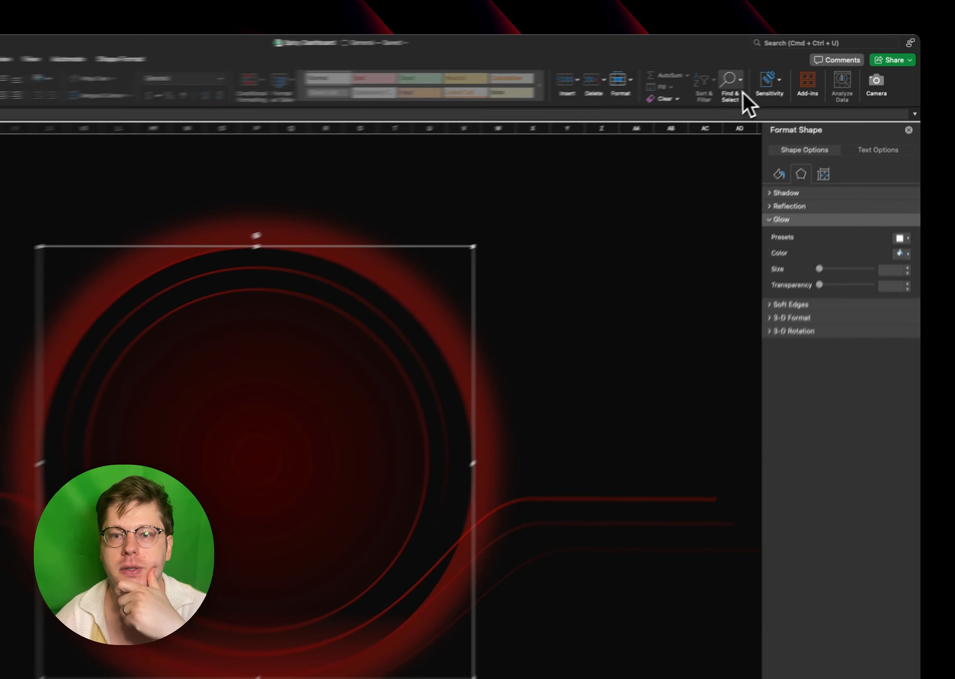
left_click(774, 70)
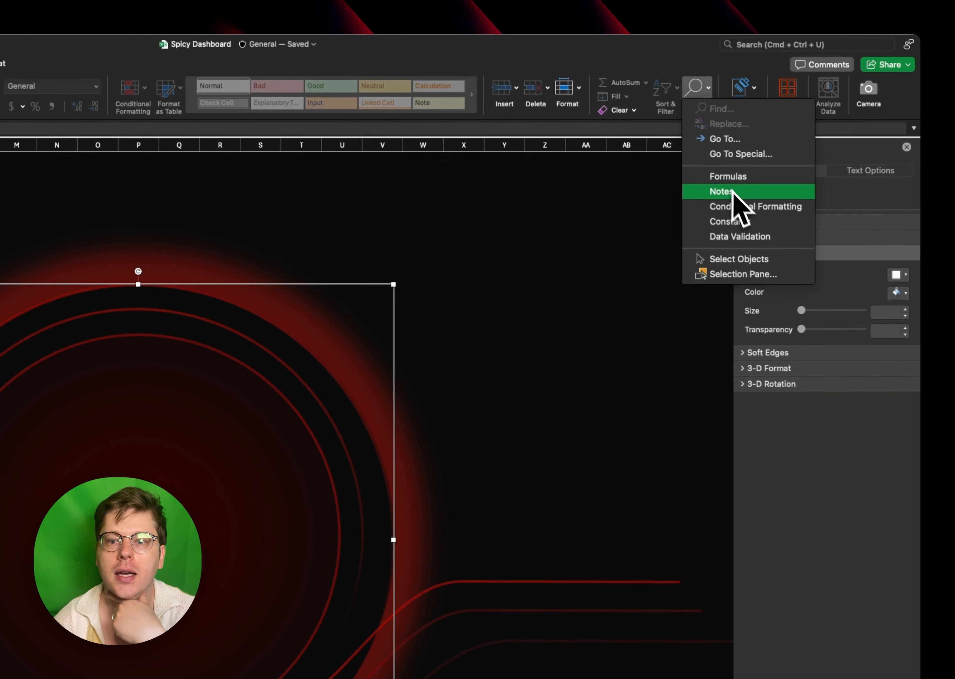
left_click(745, 270)
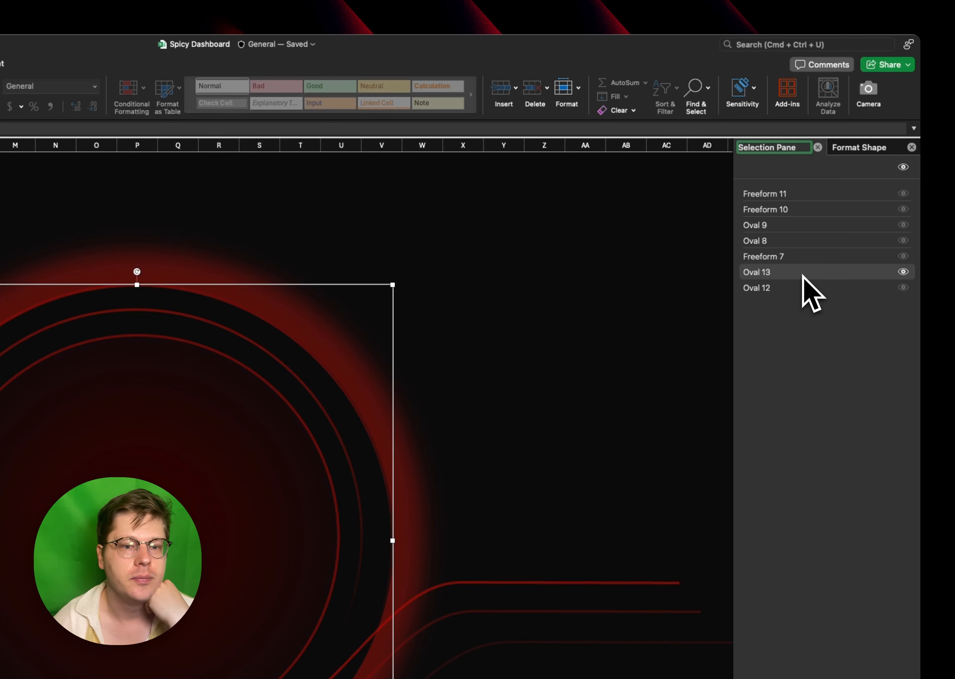
left_click(797, 288)
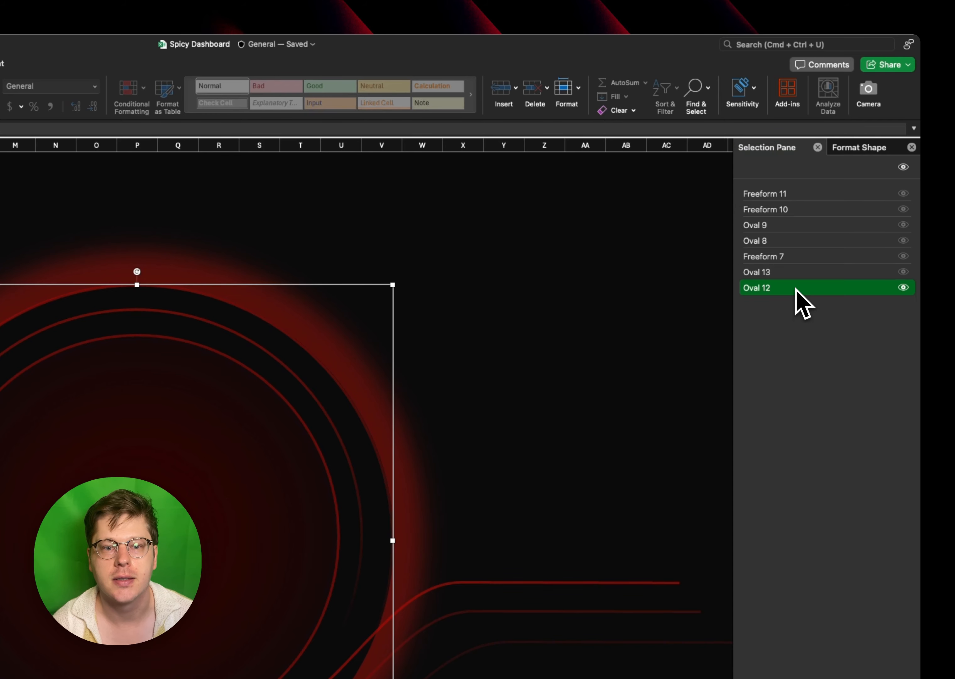
left_click(800, 275)
left_click(799, 289)
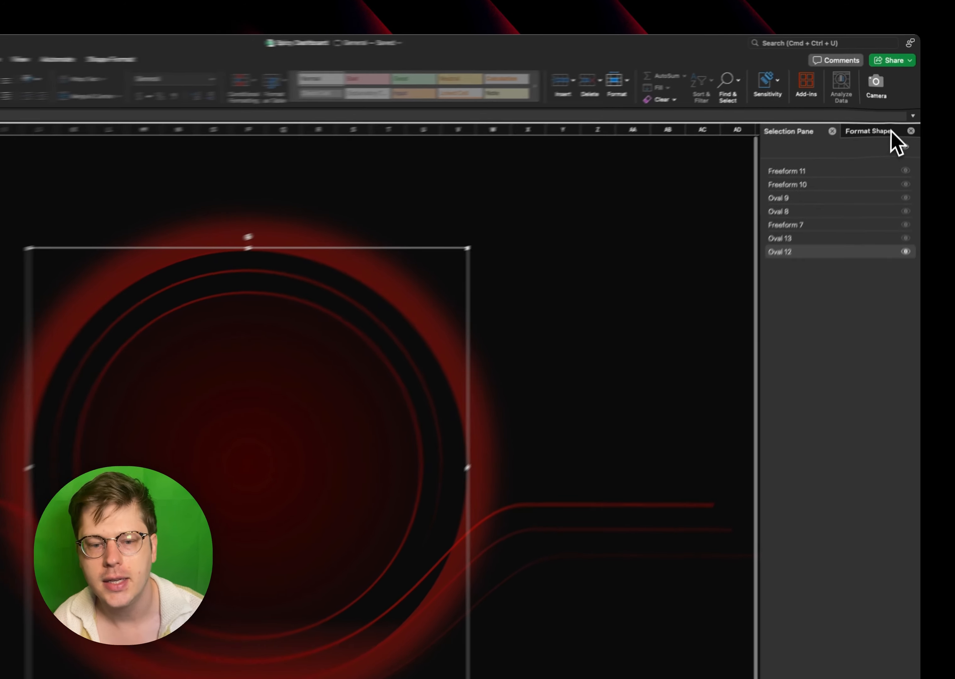
left_click(884, 147)
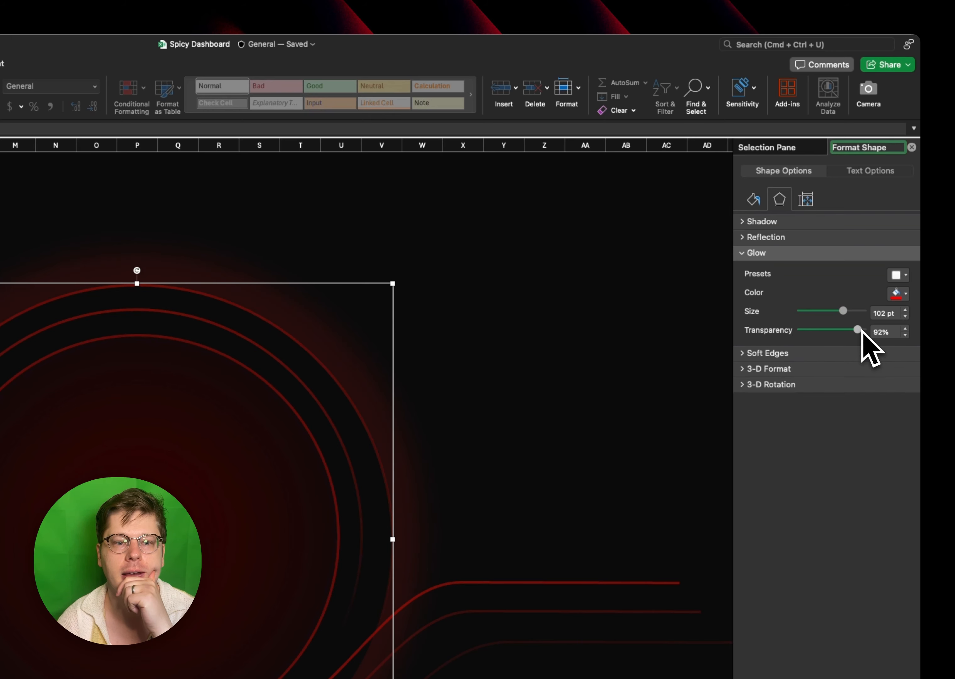
- Draw a diagonally snipped rectangle about 4.61" high and 5.64" wide over the middle of the concentric rings
left_click(541, 314)
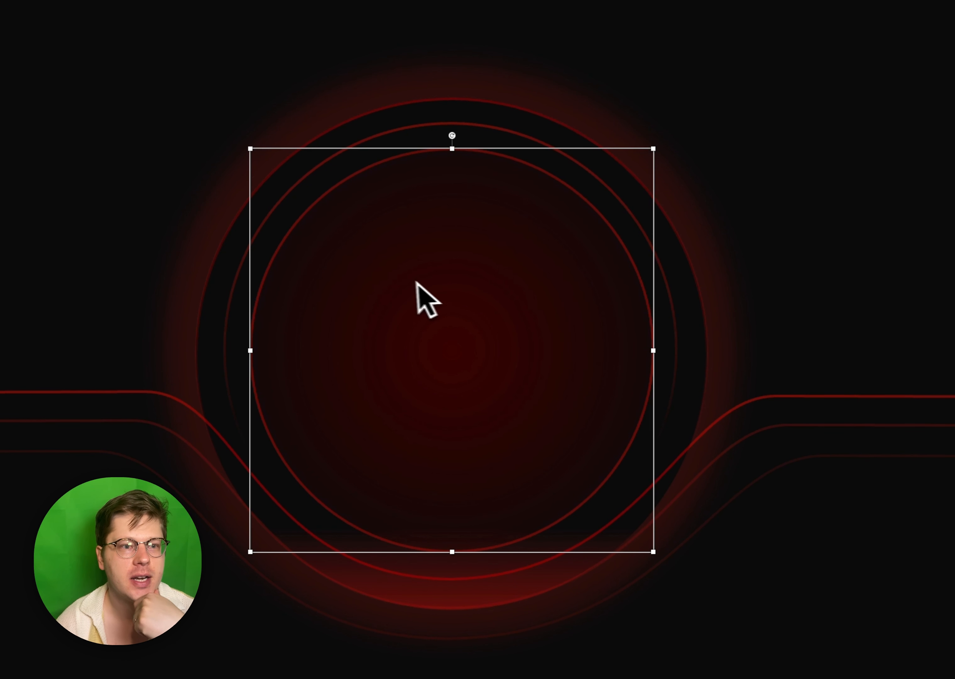
left_click(92, 62)
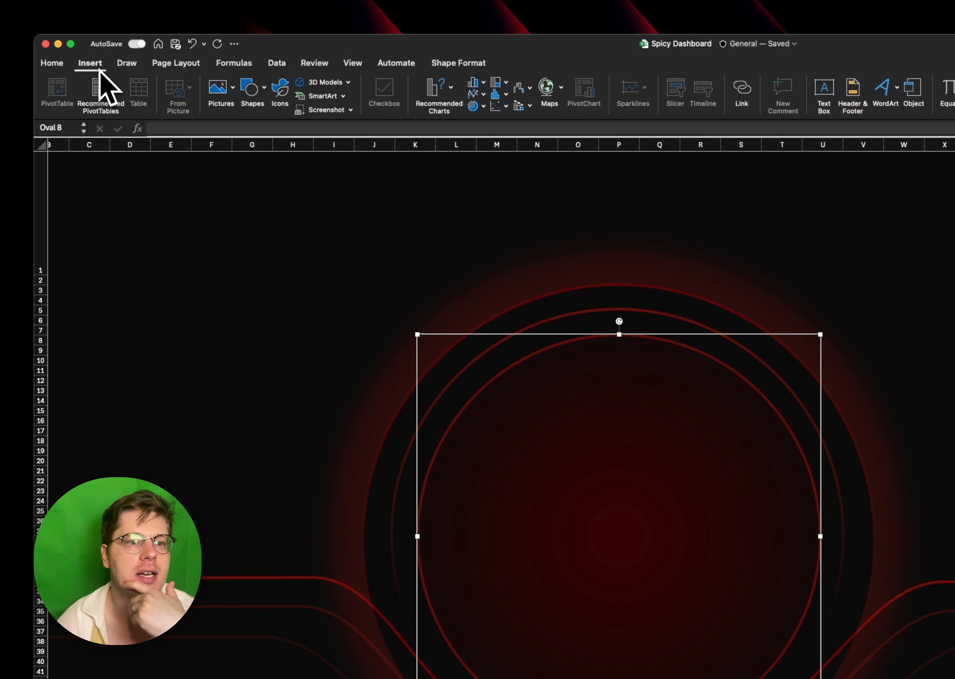
left_click(264, 88)
scroll(382, 286, "down", 5)
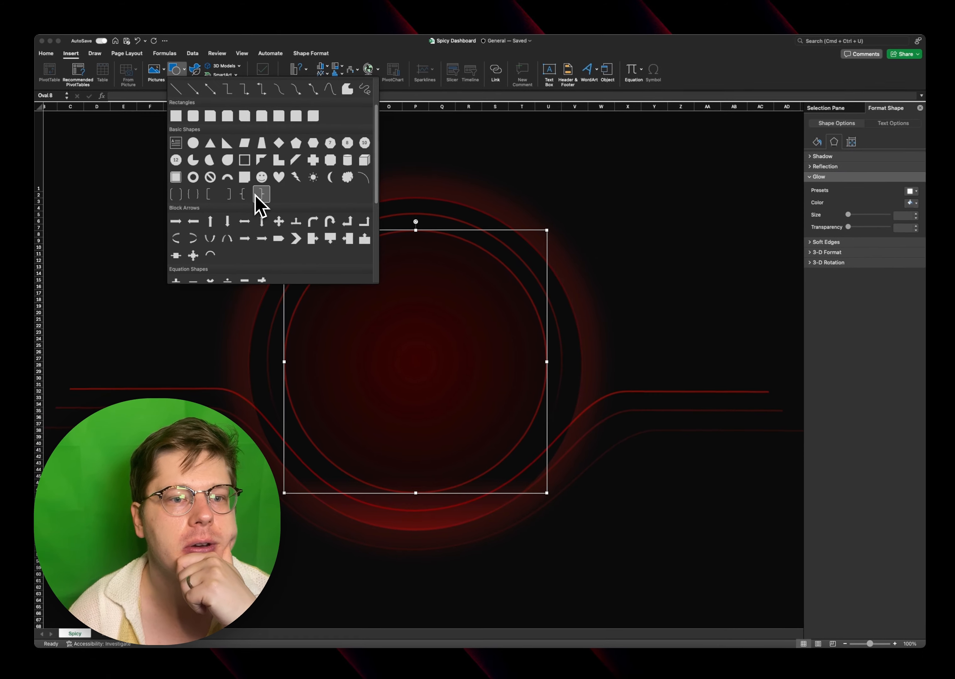
scroll(362, 284, "down", 3)
scroll(363, 284, "up", 3)
left_click(243, 104)
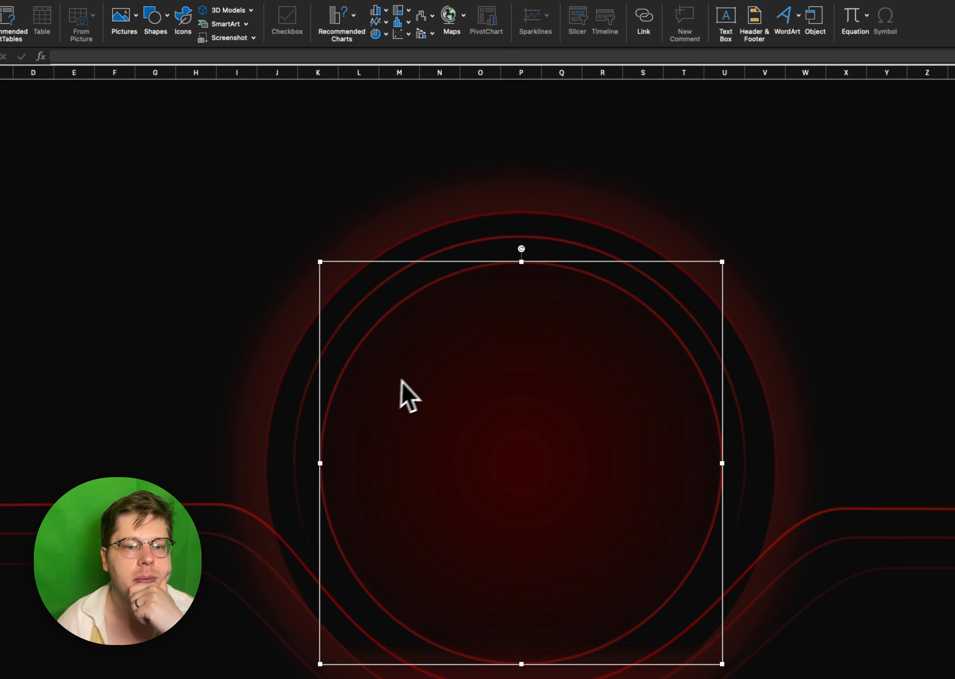
mouse_move(343, 298)
left_mouse_down()
mouse_move(504, 440)
mouse_move(490, 417)
left_mouse_up()
left_click_drag(436, 485, 436, 484)
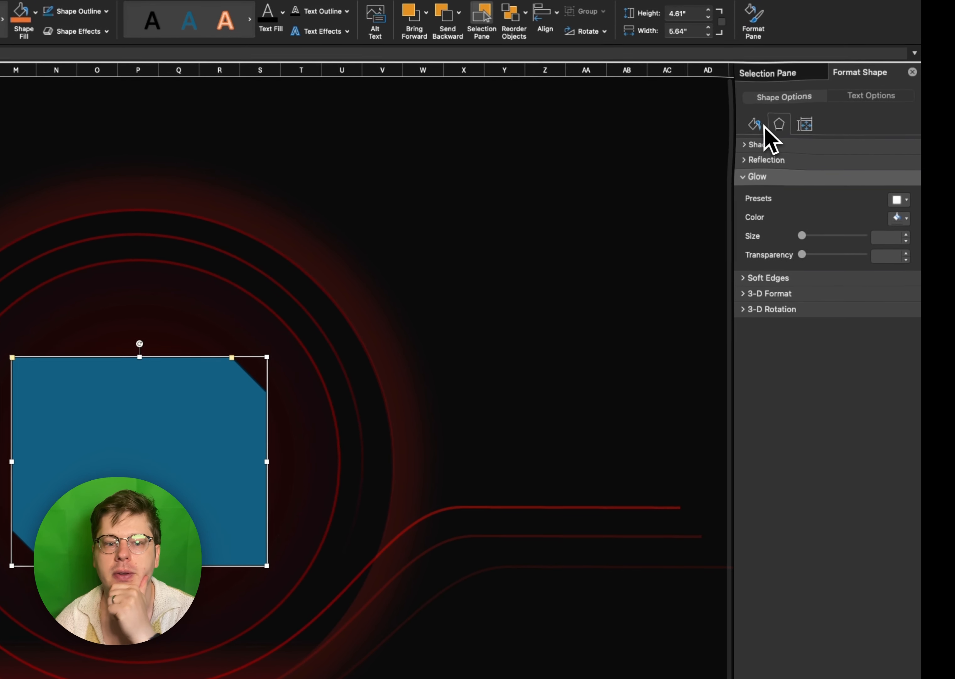
- Remove the snipped rectangle's fill and give it a solid red outline 8 pt wide
left_click(754, 124)
left_click(748, 166)
left_click(898, 303)
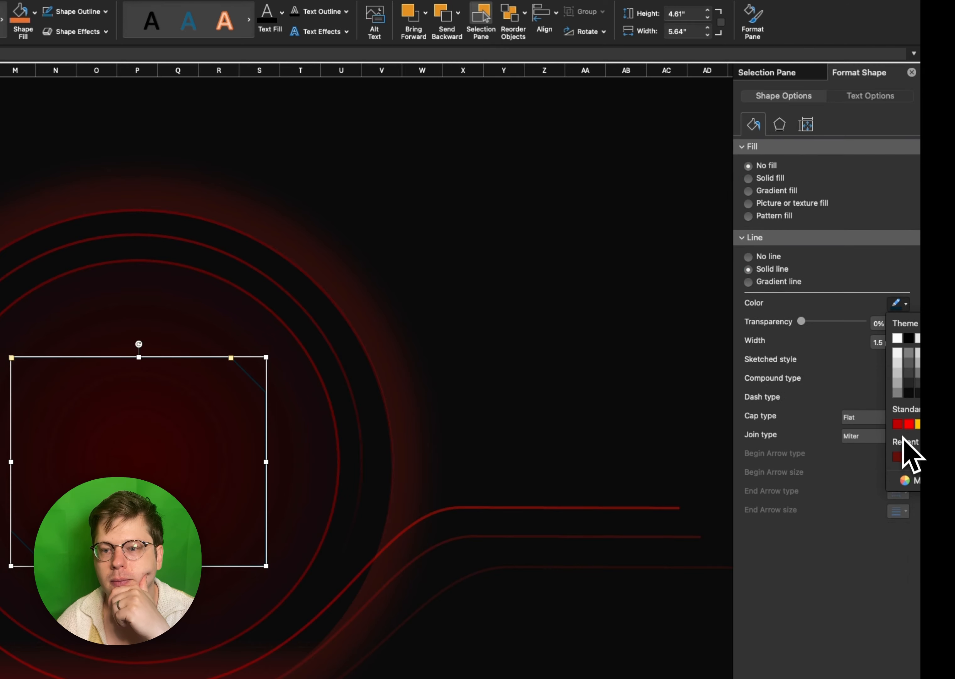
left_click(908, 444)
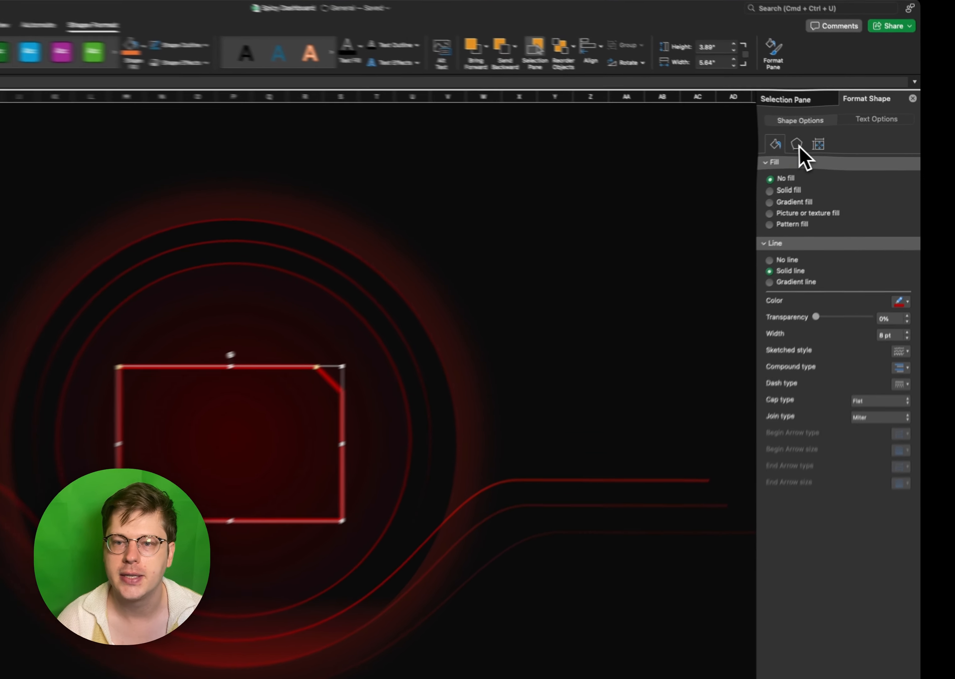
- Give the snipped rectangle a red glow 40 pt in size with about 81% transparency
left_click(829, 140)
left_click(896, 221)
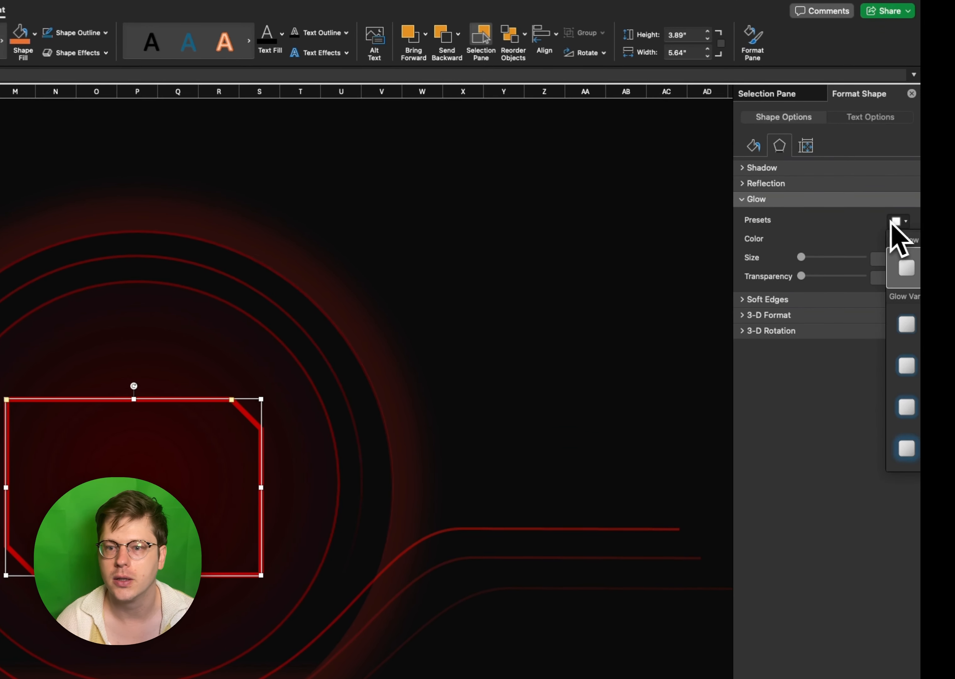
left_click(948, 452)
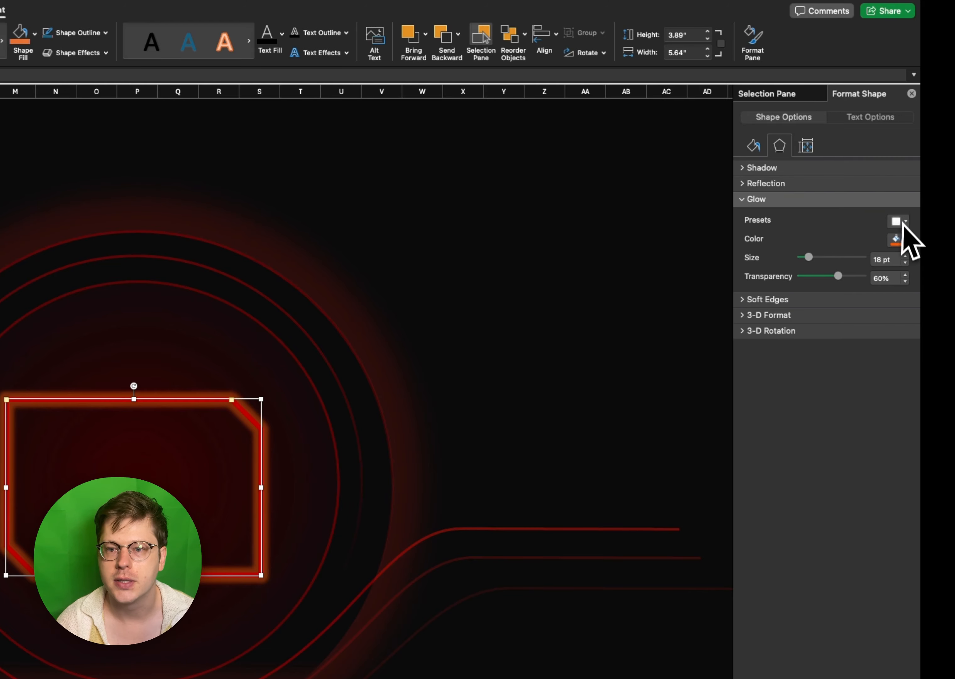
left_click(897, 240)
left_click(909, 360)
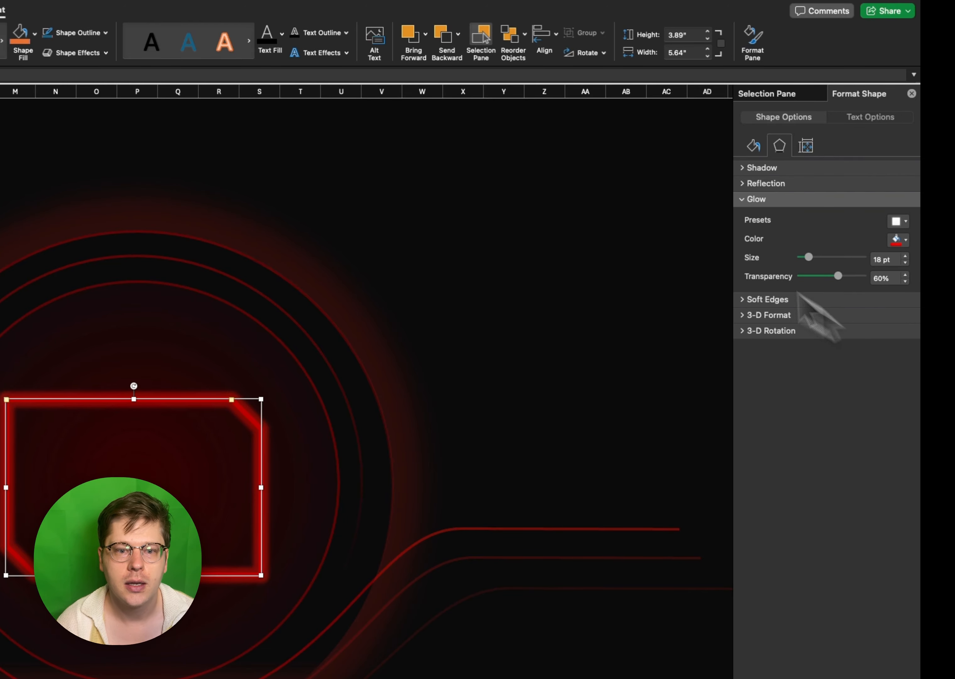
left_click_drag(809, 257, 844, 260)
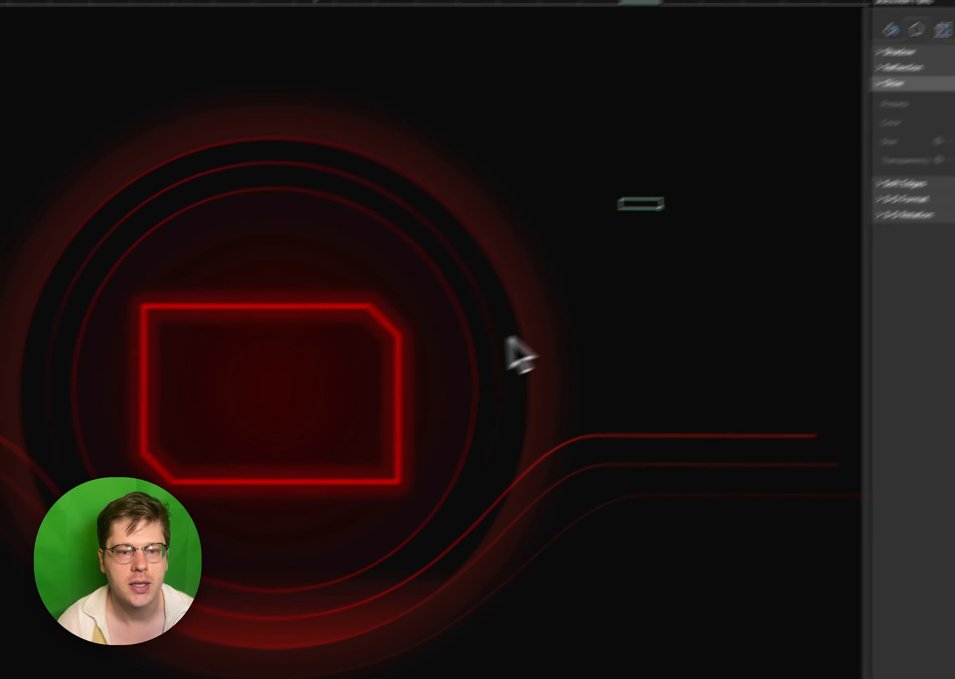
- Reshape the glowing rectangle to about 2.31" high and 6.93" wide and nudge it to the centre of the rings
key("Up")
key("Up")
key("Up")
key("Up")
key("Up")
key("Up")
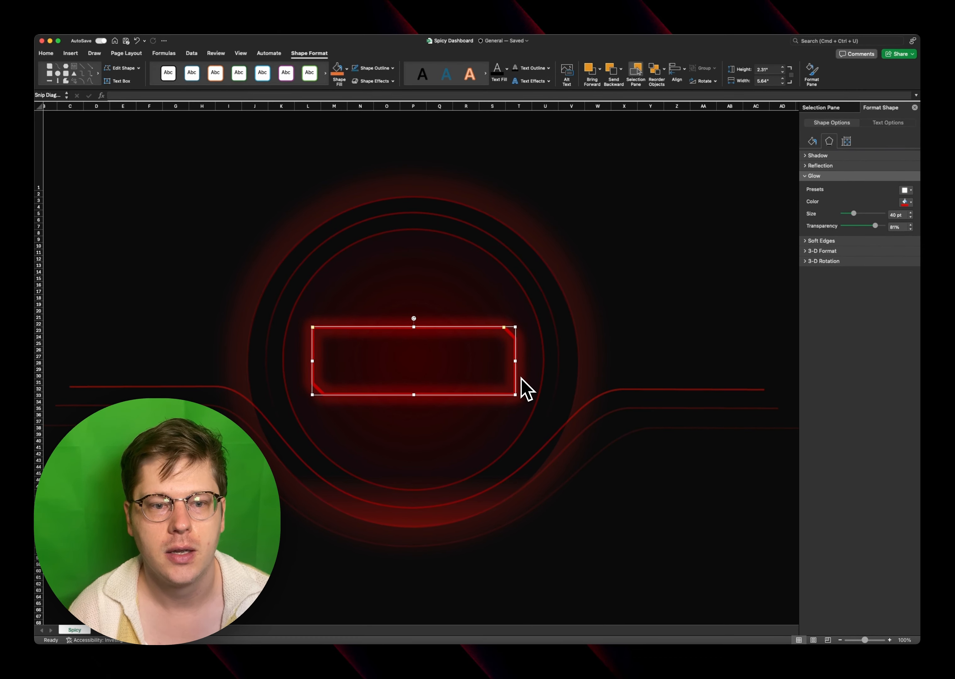
key("Right")
key("Up")
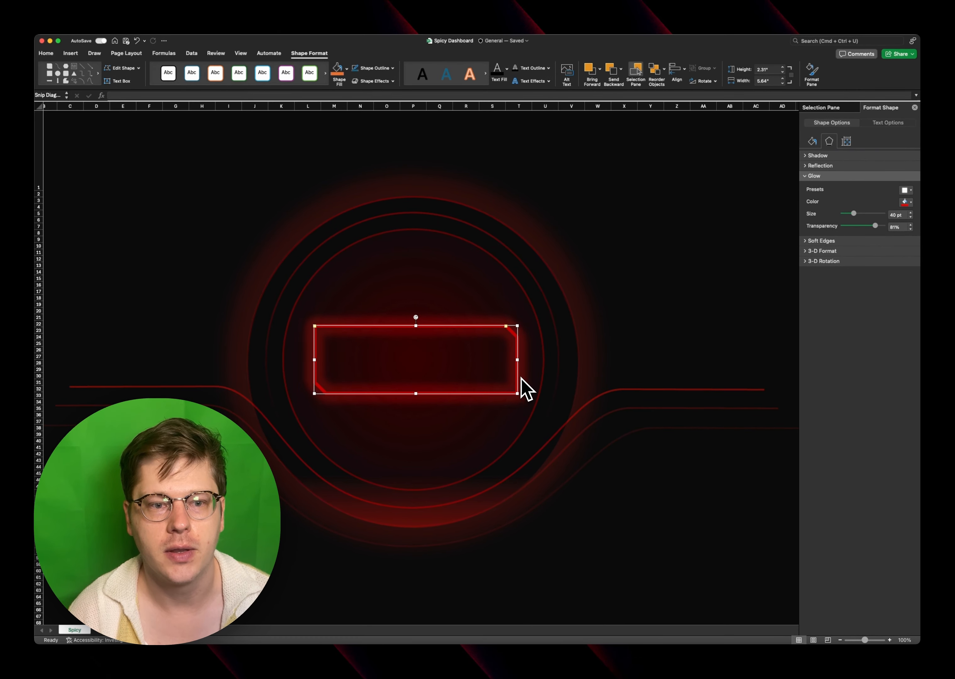
key("Down")
key("super+z")
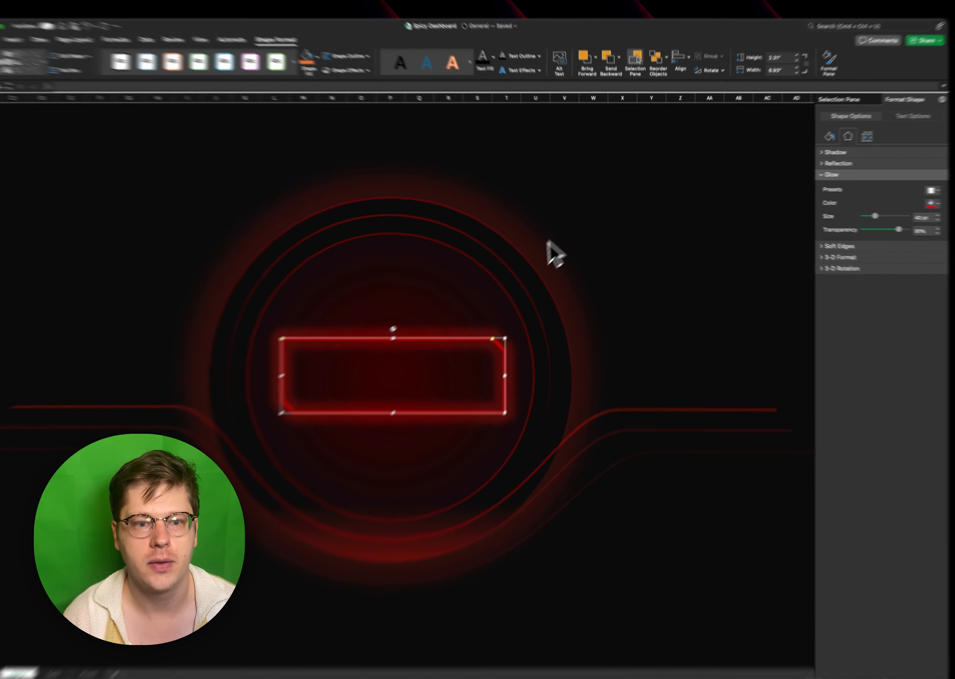
left_click(598, 259)
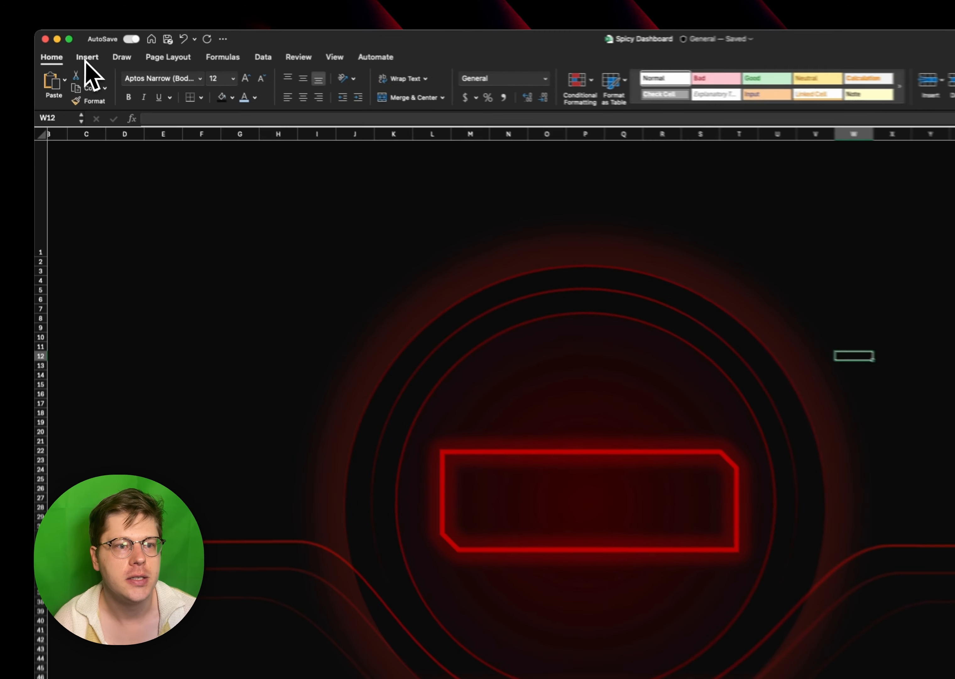
- Draw a straight horizontal line about 4.9" long beside the glowing rectangle and colour it red
left_click(71, 53)
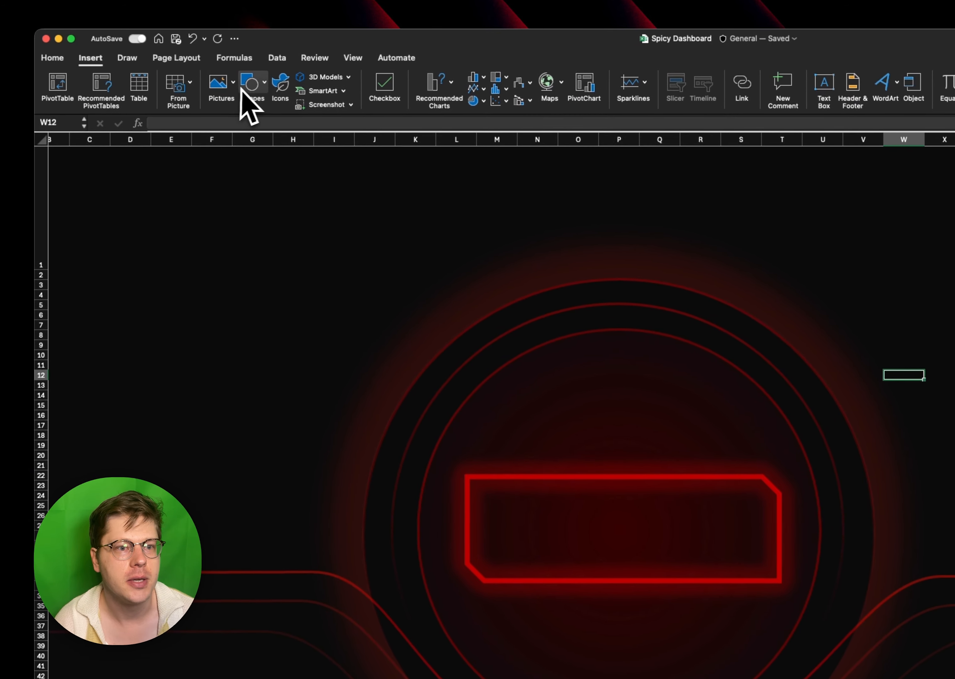
left_click(266, 83)
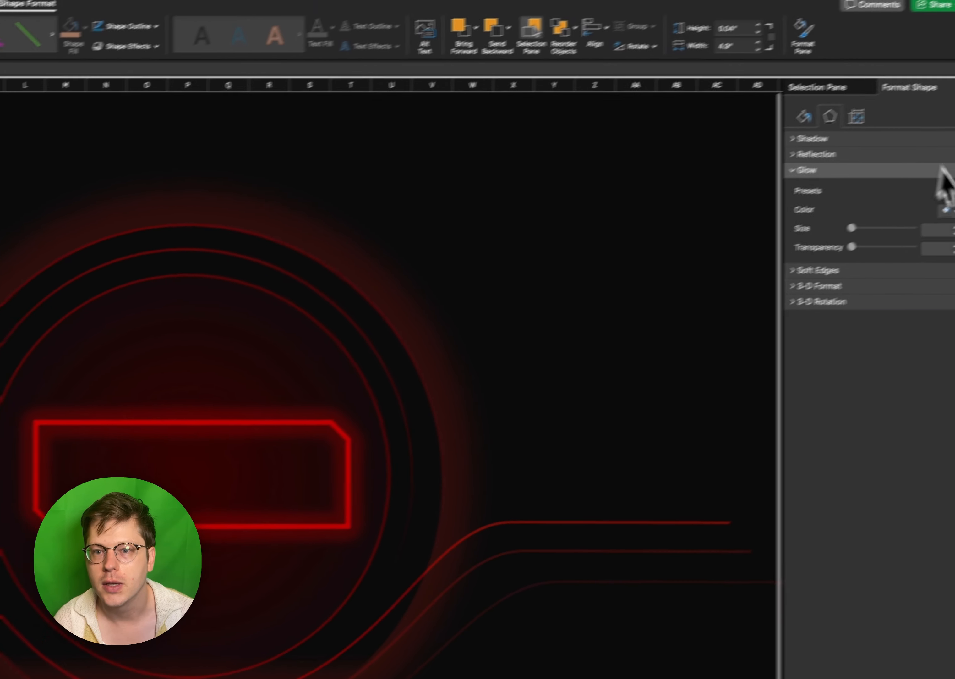
left_click(764, 133)
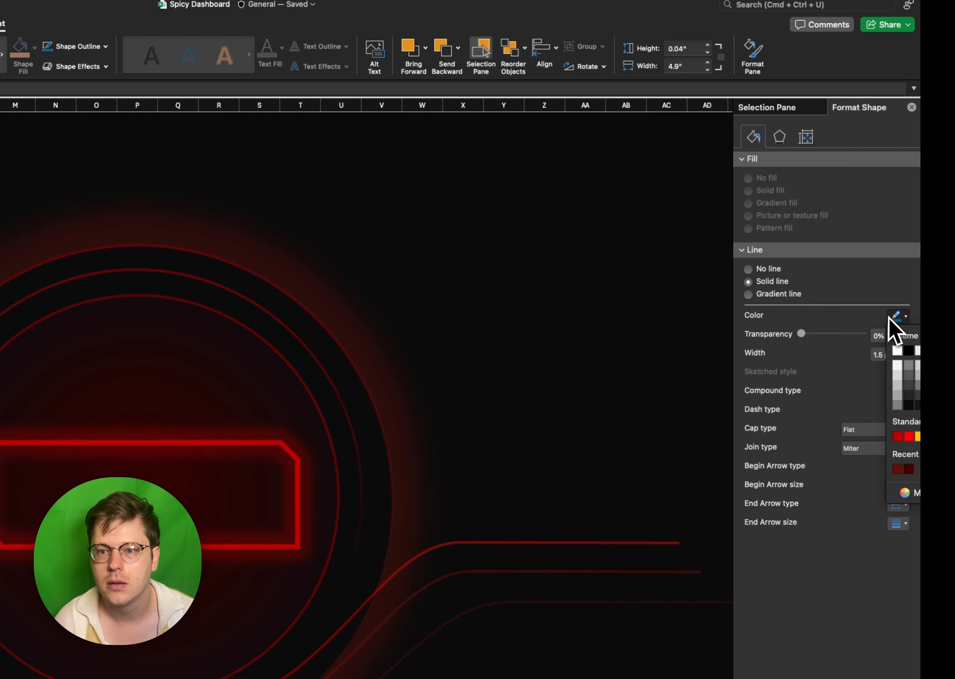
left_click(909, 436)
scroll(465, 407, "left", 1)
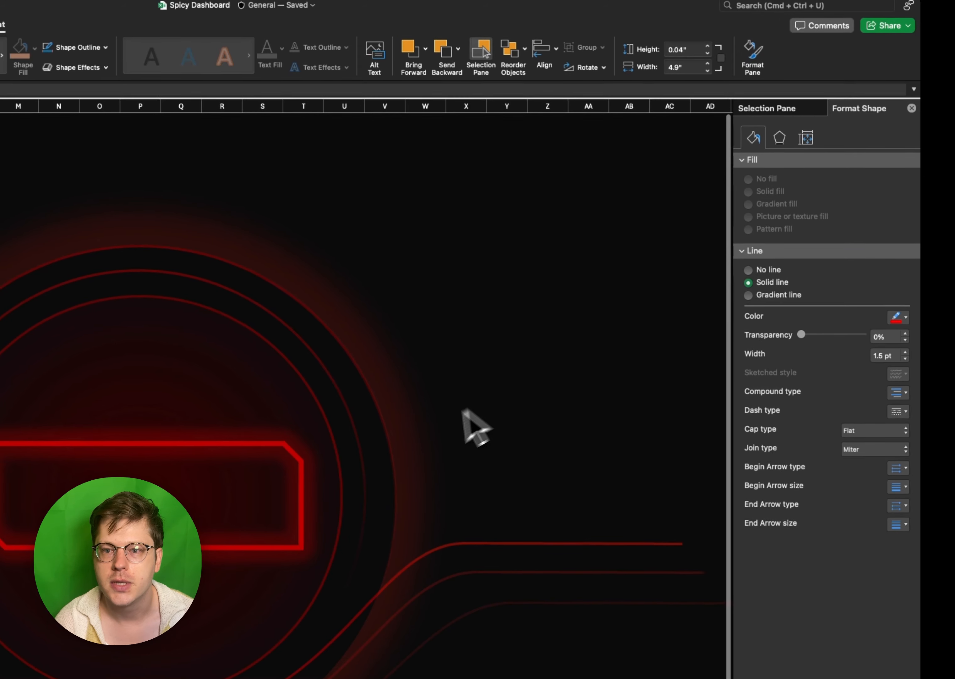
- Give the line a red 40 pt glow at about 75% transparency, and make the line 8 pt wide and about 67% transparent
left_click(783, 141)
left_click(901, 215)
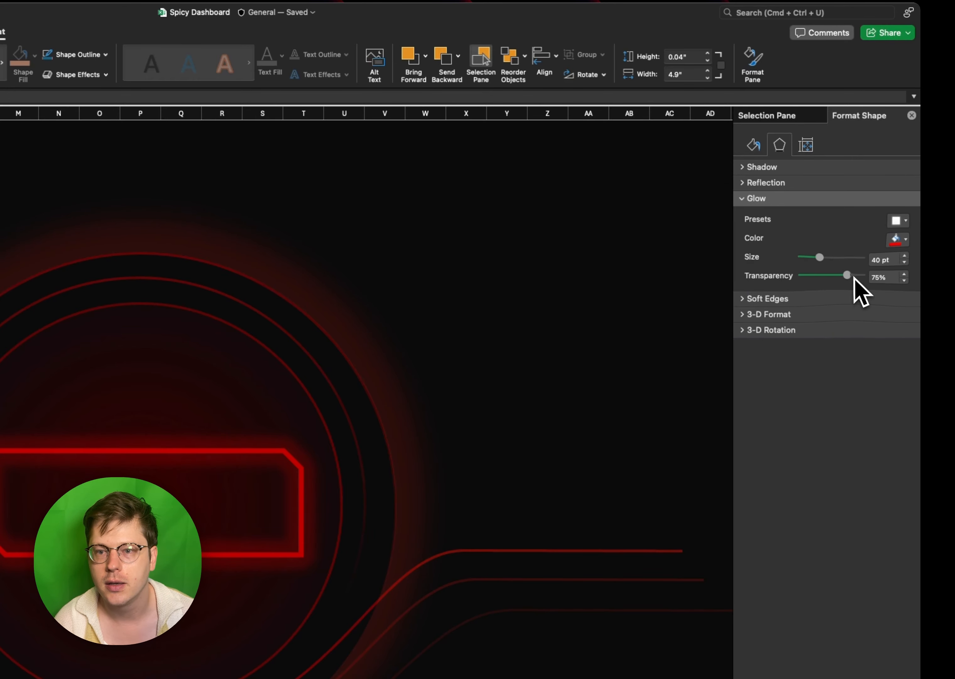
left_click(755, 145)
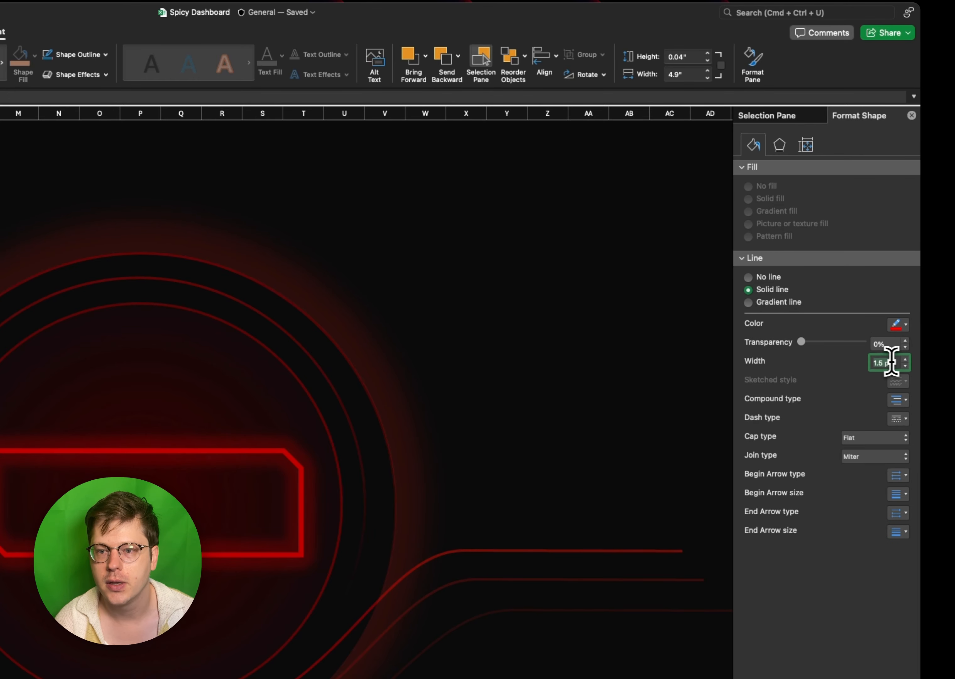
left_click_drag(802, 341, 832, 342)
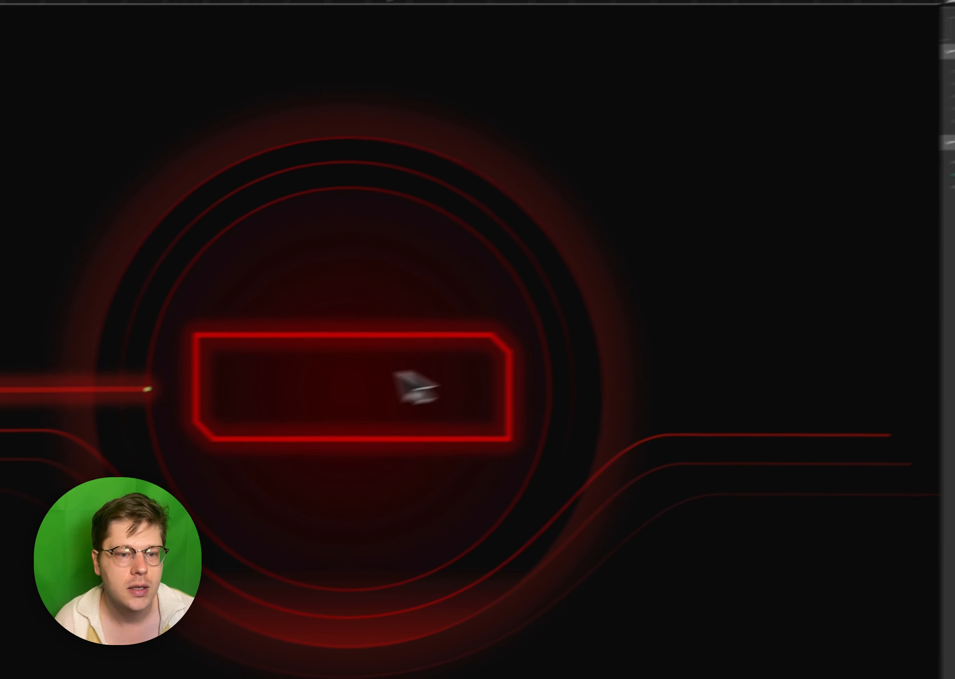
- Duplicate the glowing line to the rectangle's opposite side and add a shorter pair of copies, about 2.93" long, beneath both lines
left_click_drag(192, 353, 557, 380)
key("super+d")
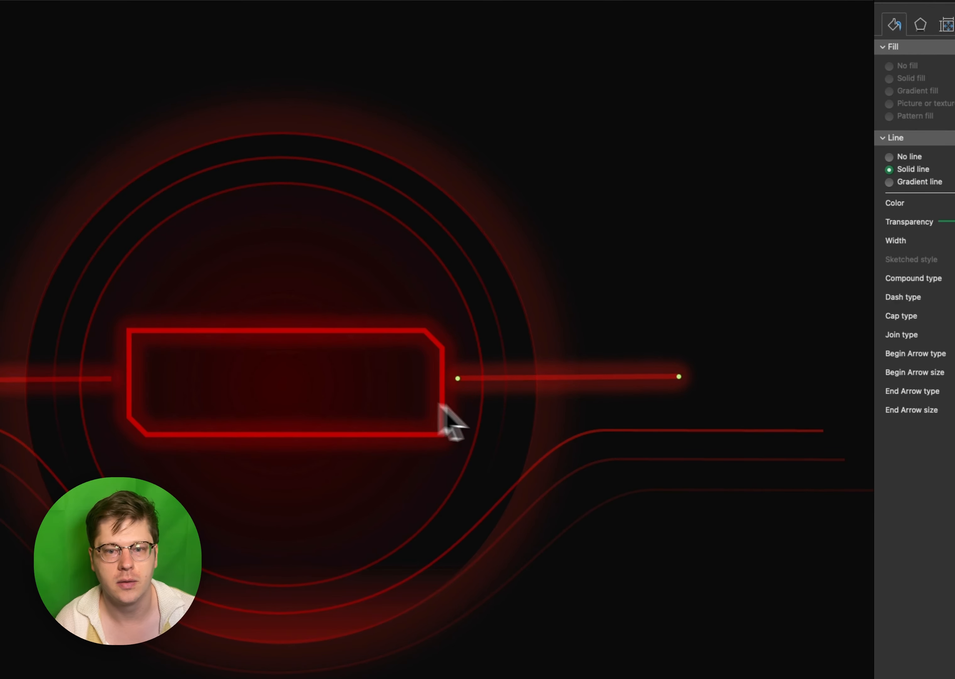
left_click(18, 379)
key("super+d")
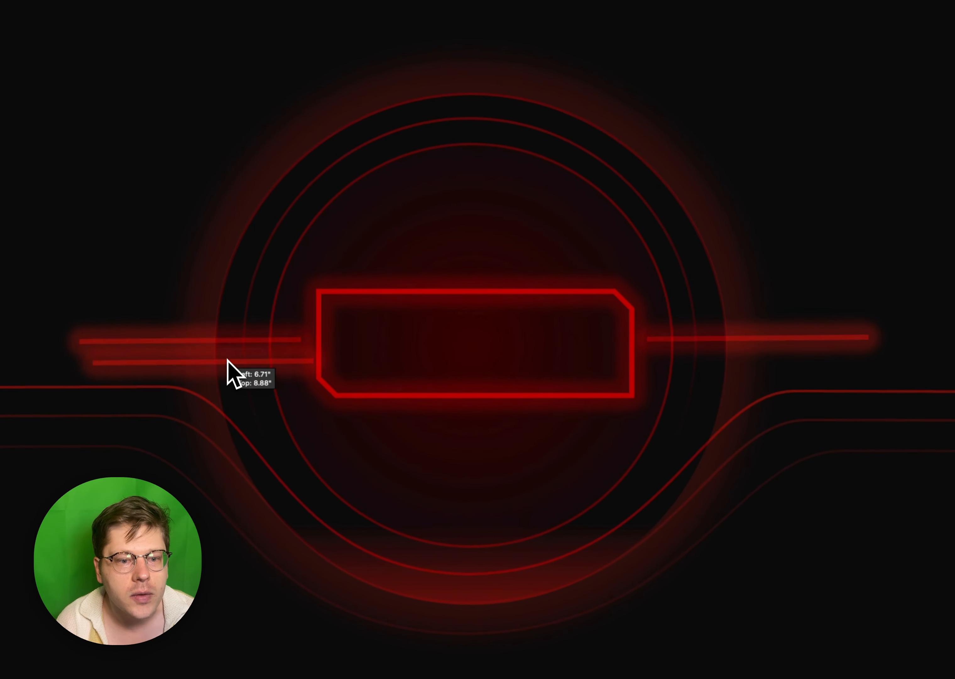
left_click_drag(227, 360, 266, 352)
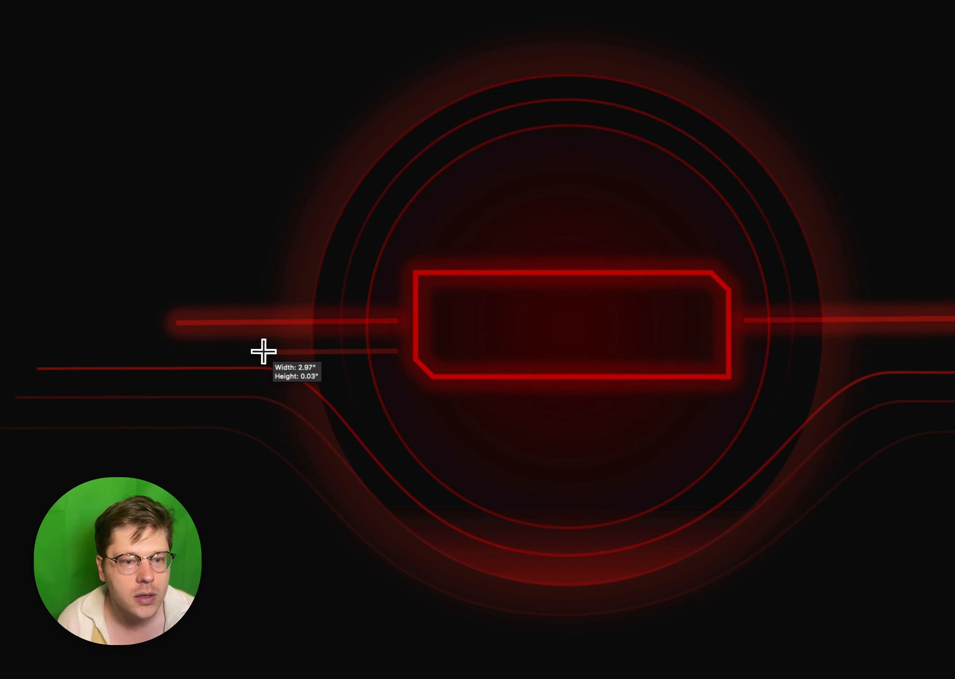
key("super+d")
left_click_drag(357, 365, 585, 378)
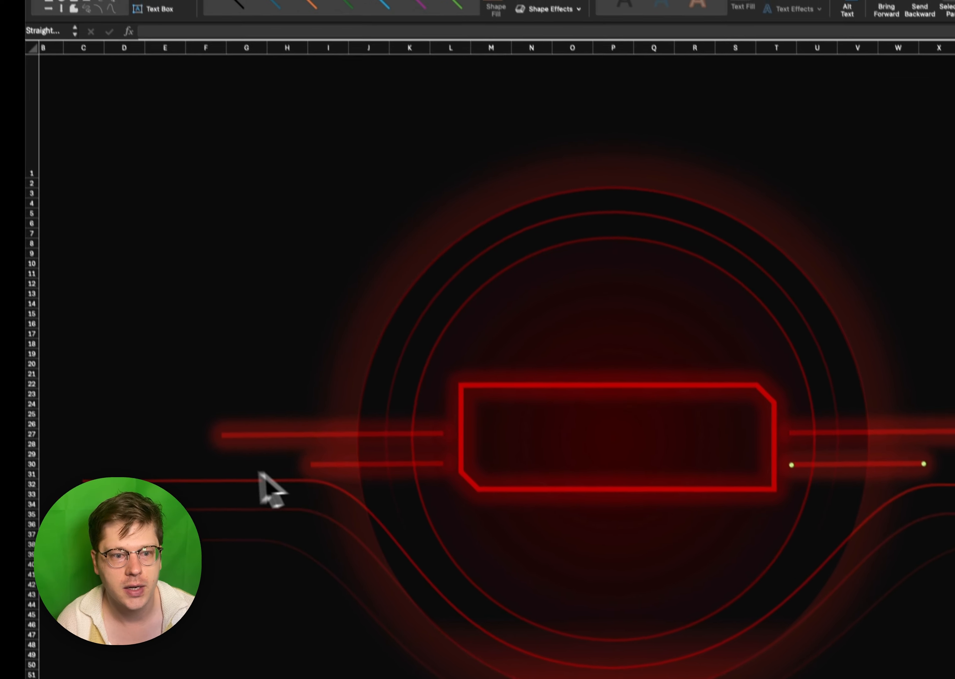
- Select the two short glowing lines on either side of the rectangle and align their top edges
left_click(348, 465, "shift")
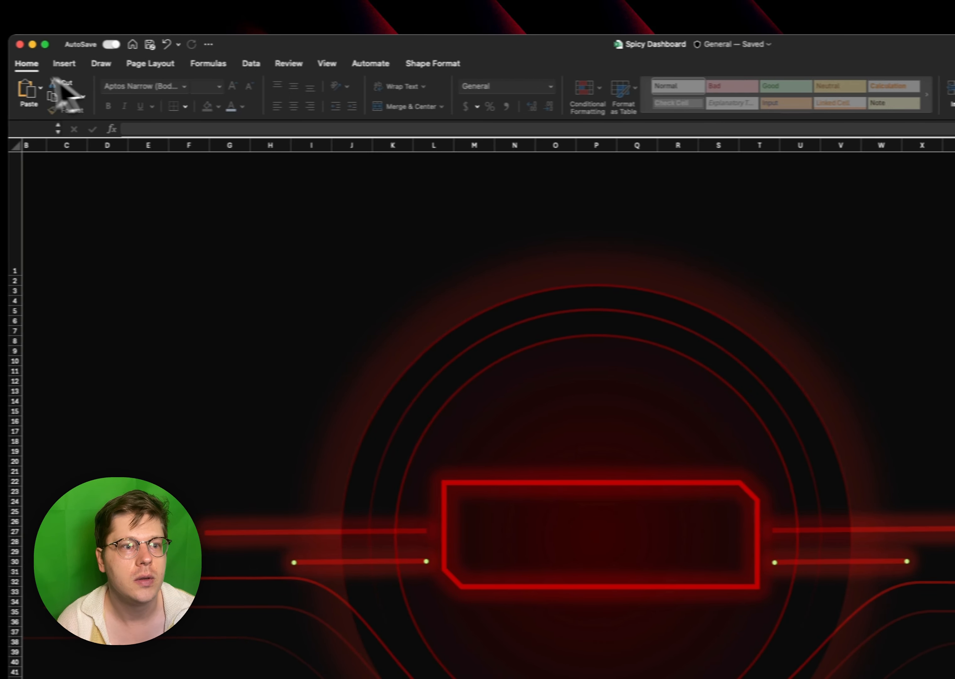
left_click(434, 63)
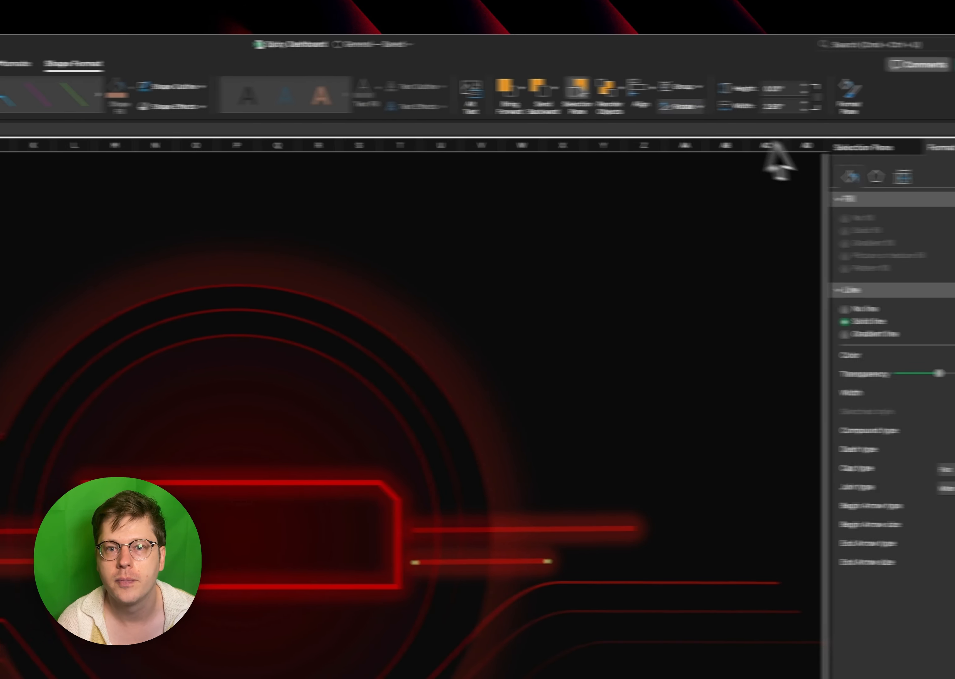
left_click(548, 89)
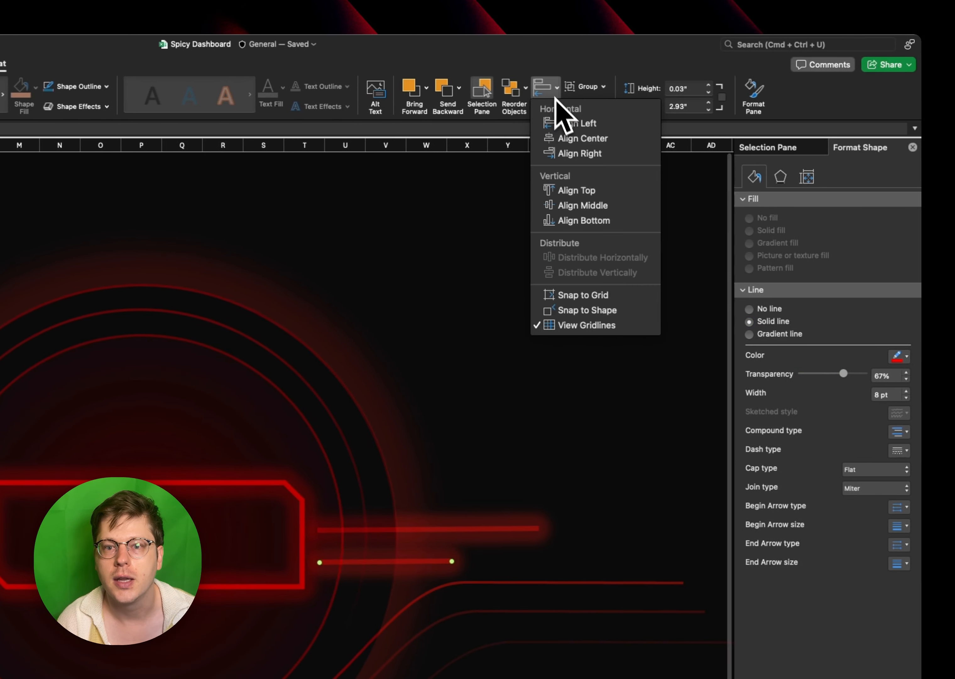
left_click(571, 194)
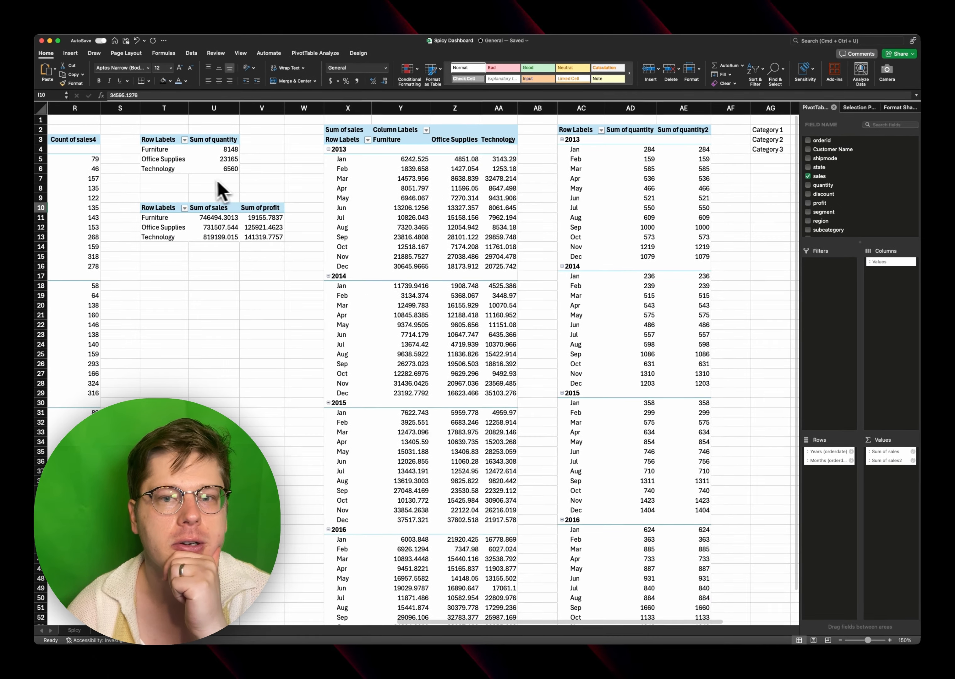
- Try to chart the category percentages in AG2:AI4 on the pivot table sheet as a doughnut, and check other chart types
scroll(236, 189, "right", 10)
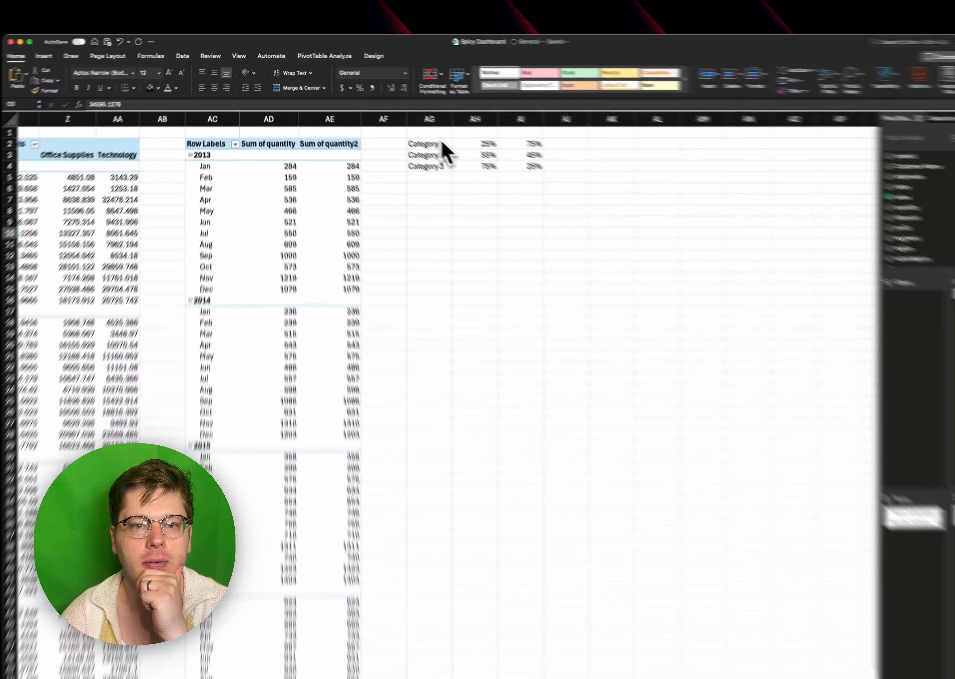
left_click_drag(404, 130, 488, 150)
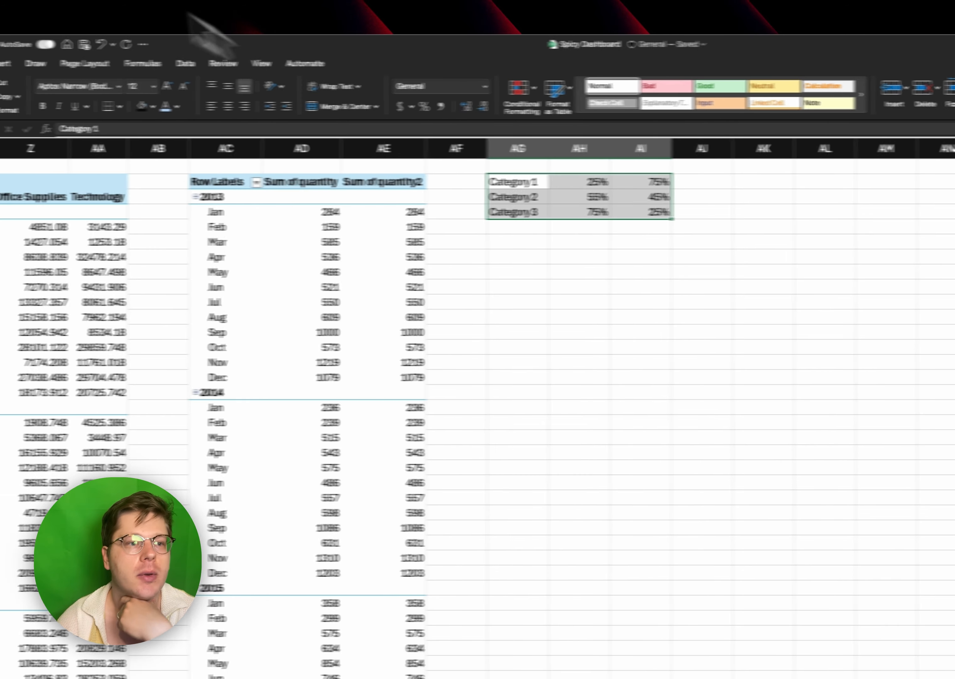
left_click(0, 63)
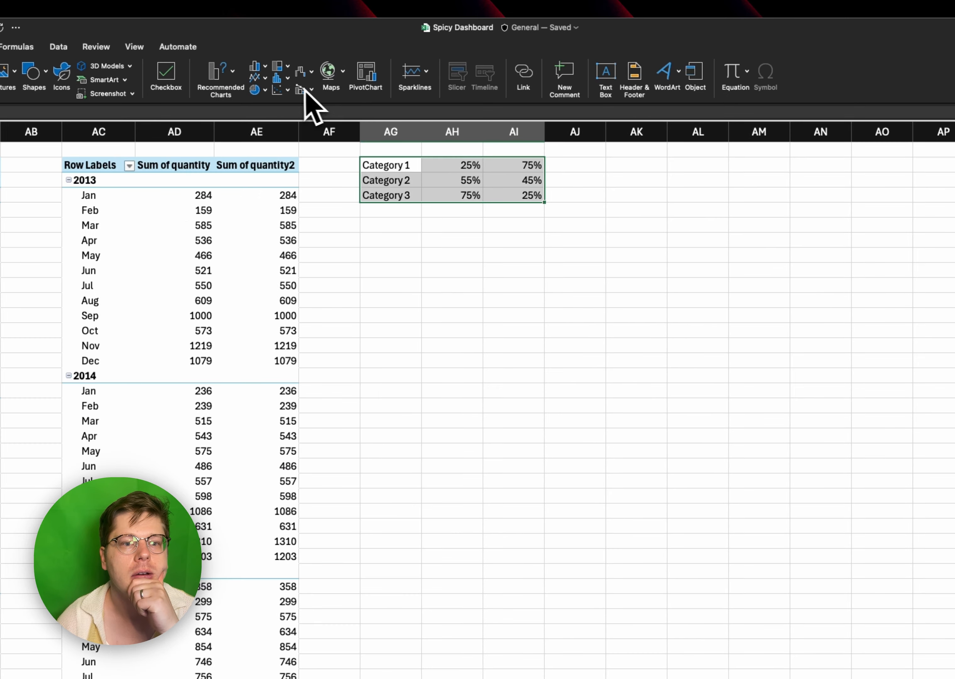
left_click(262, 91)
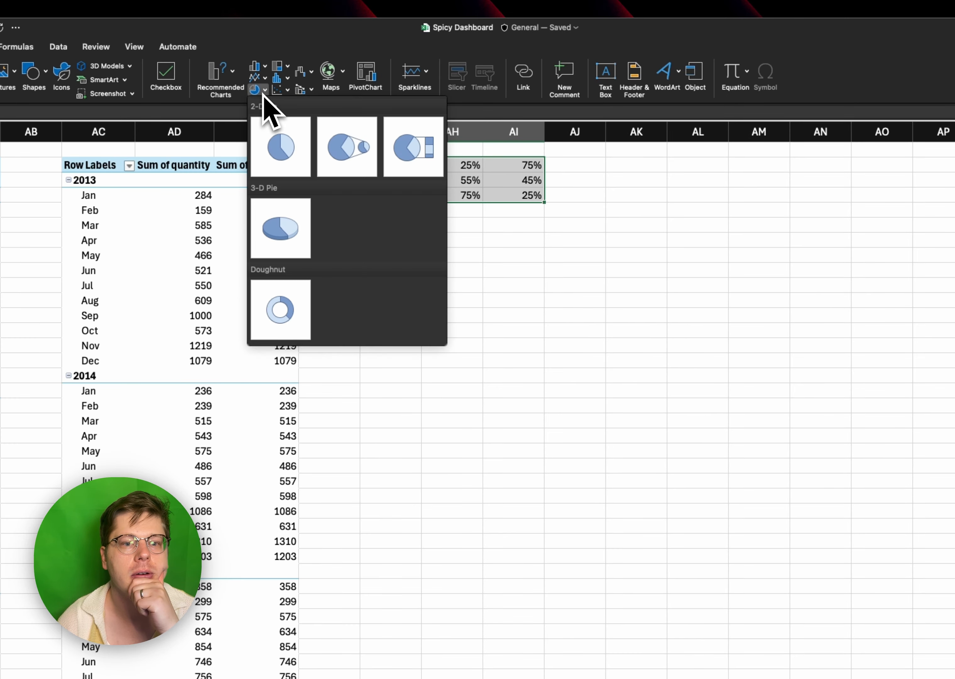
left_click(311, 338)
left_click_drag(466, 485, 563, 366)
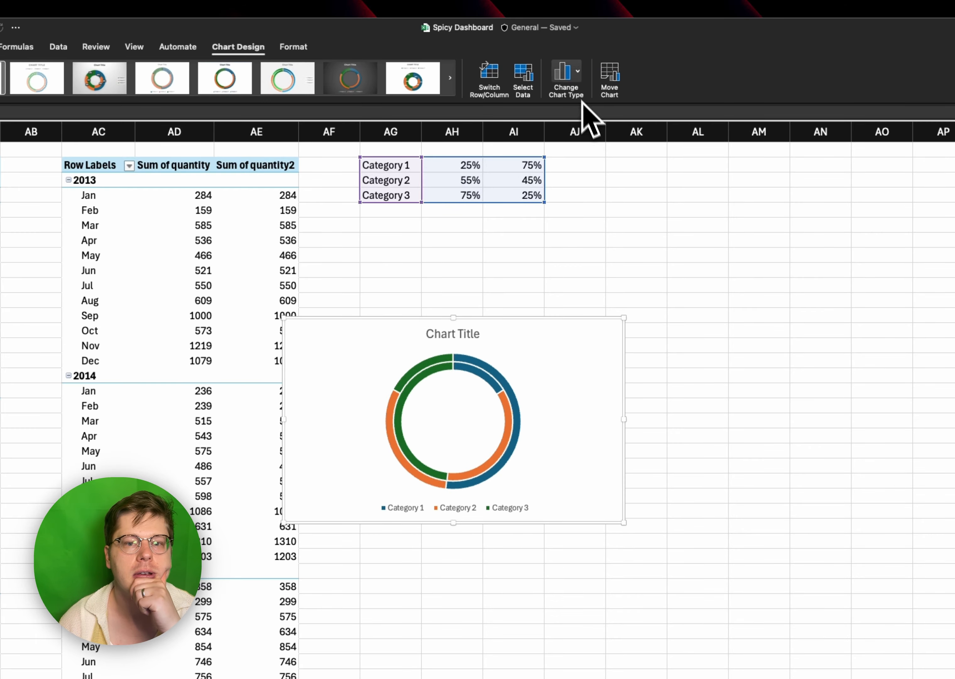
left_click(575, 86)
mouse_move(642, 229)
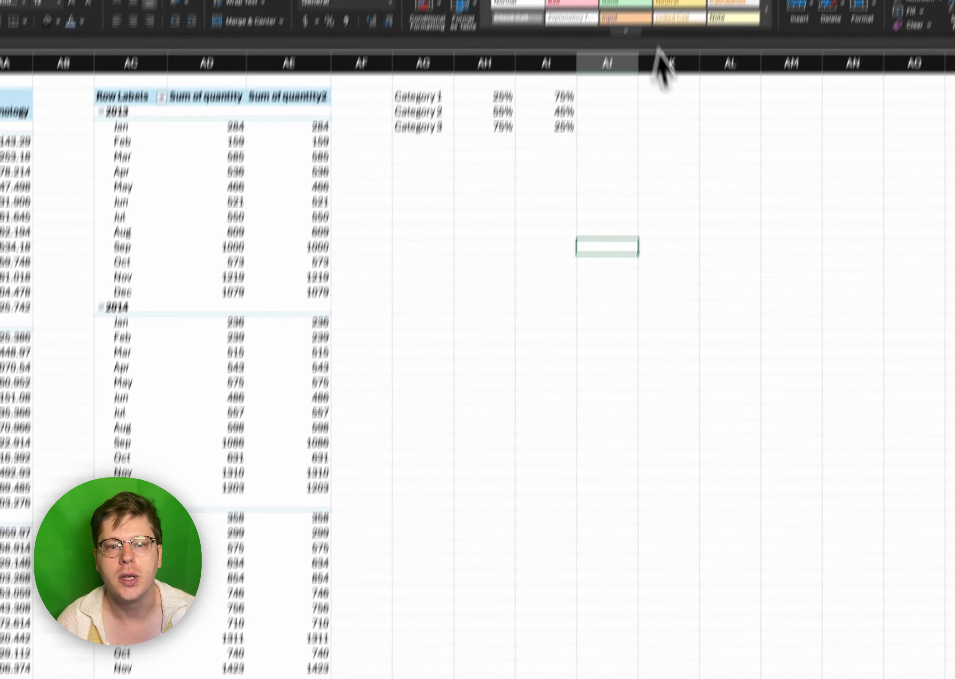
- Add 100% values in AJ2:AJ4 beside the category percentages and insert a doughnut chart from AG2:AJ4
left_click(612, 83)
left_click(610, 100)
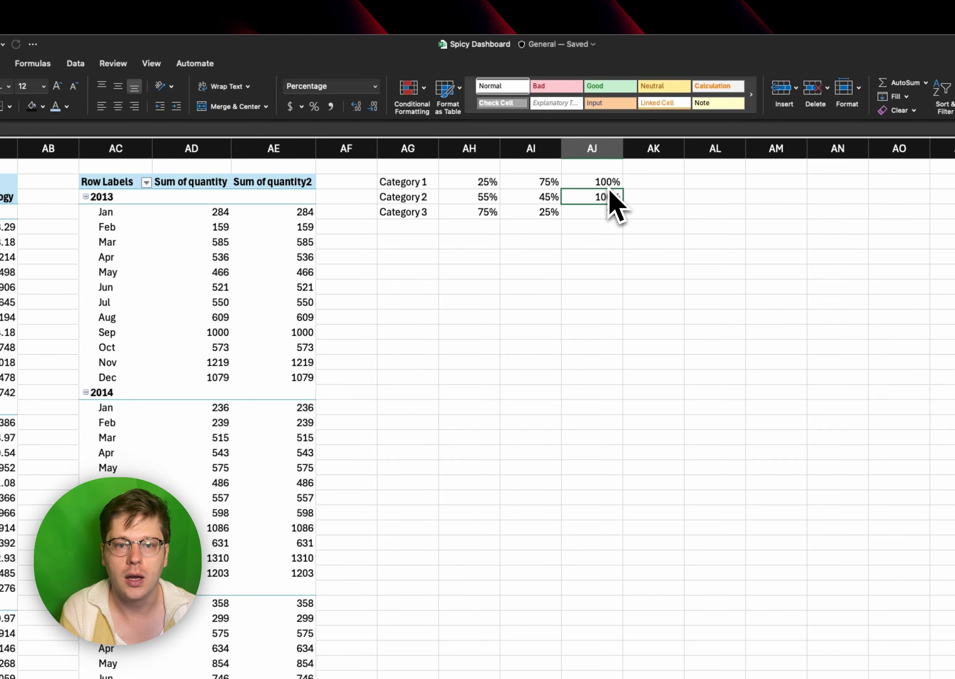
key("Down")
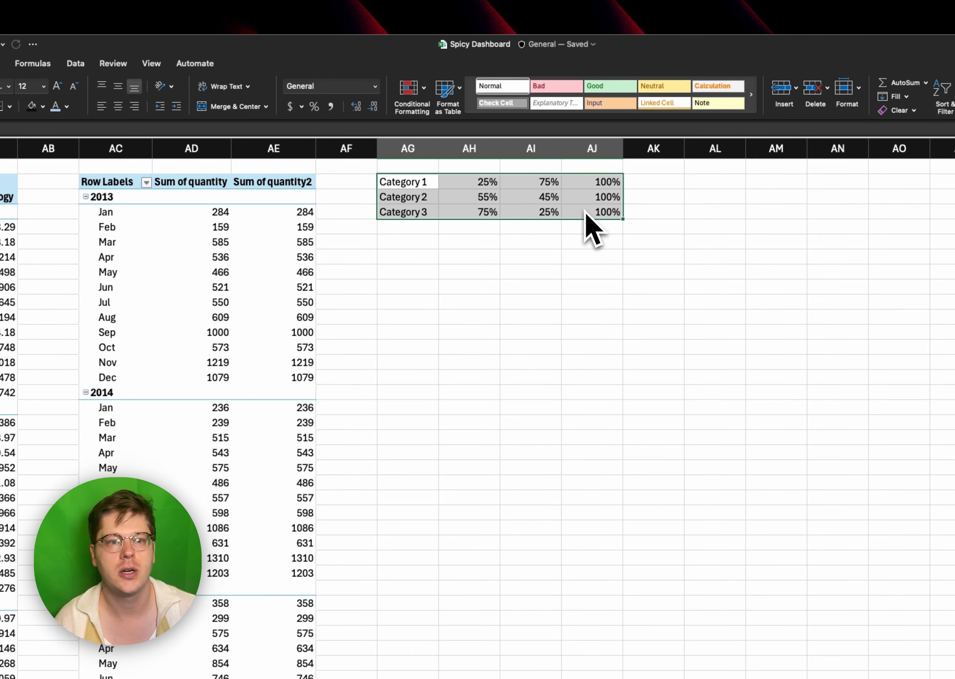
left_click(86, 65)
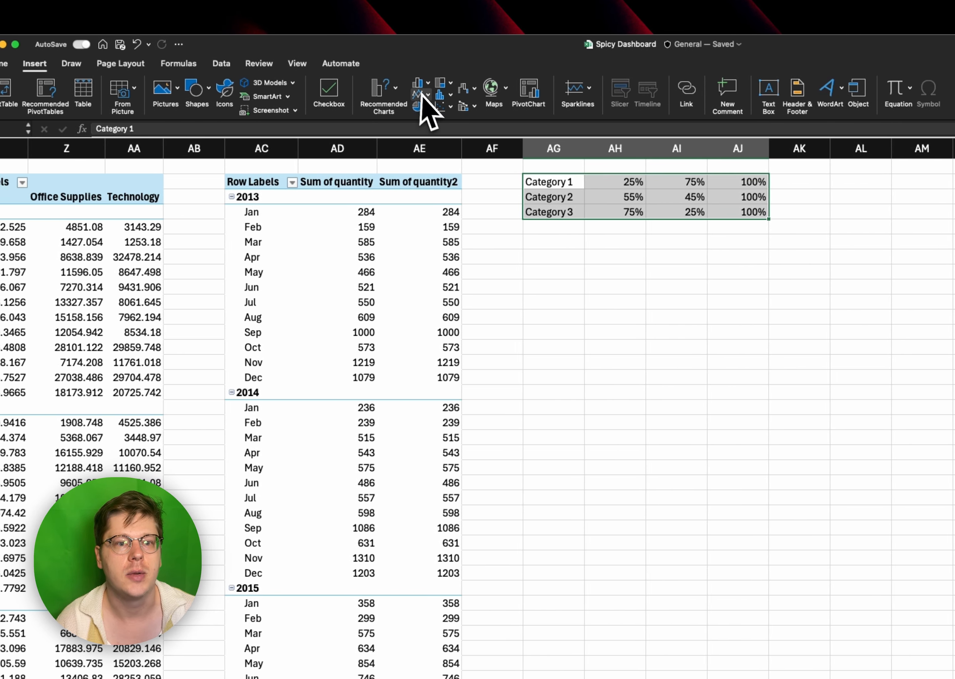
left_click(423, 107)
left_click(471, 309)
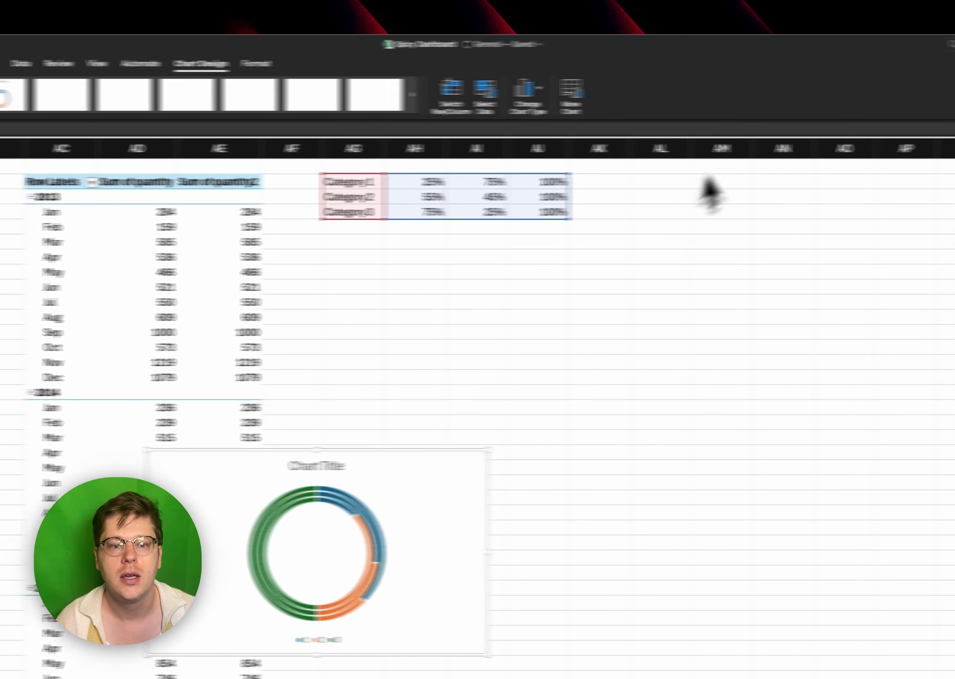
- Apply the saved Neon Progress chart template to the doughnut chart
left_click(430, 89)
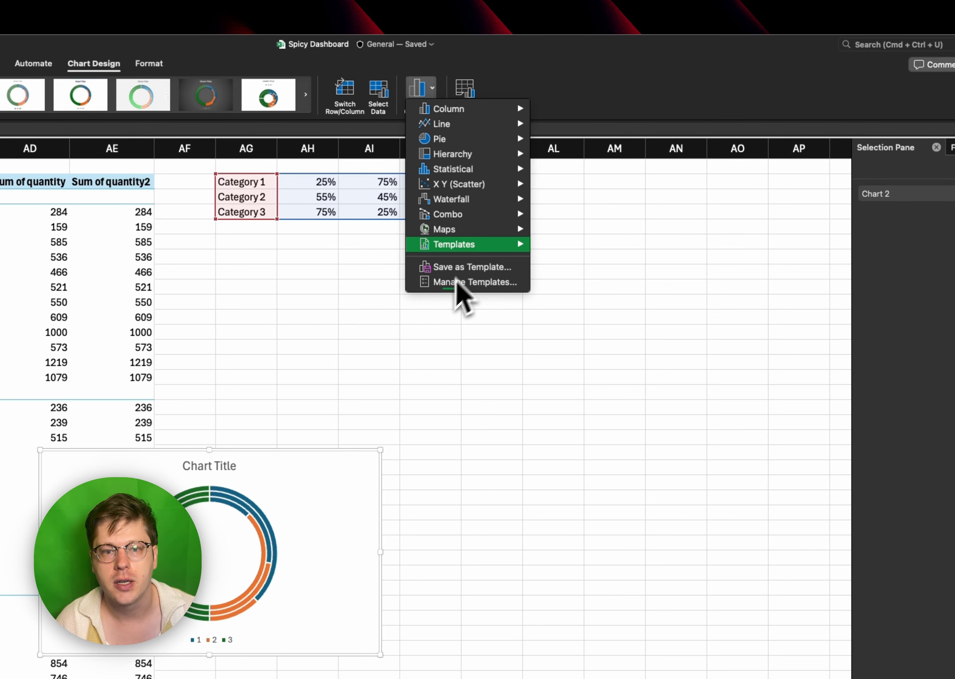
mouse_move(476, 247)
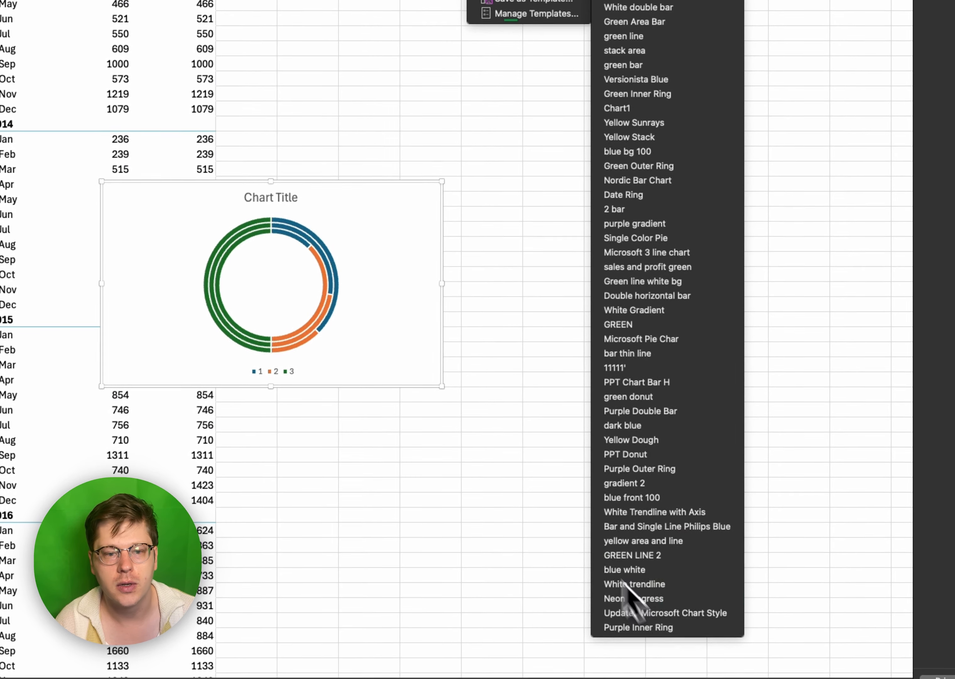
left_click(627, 598)
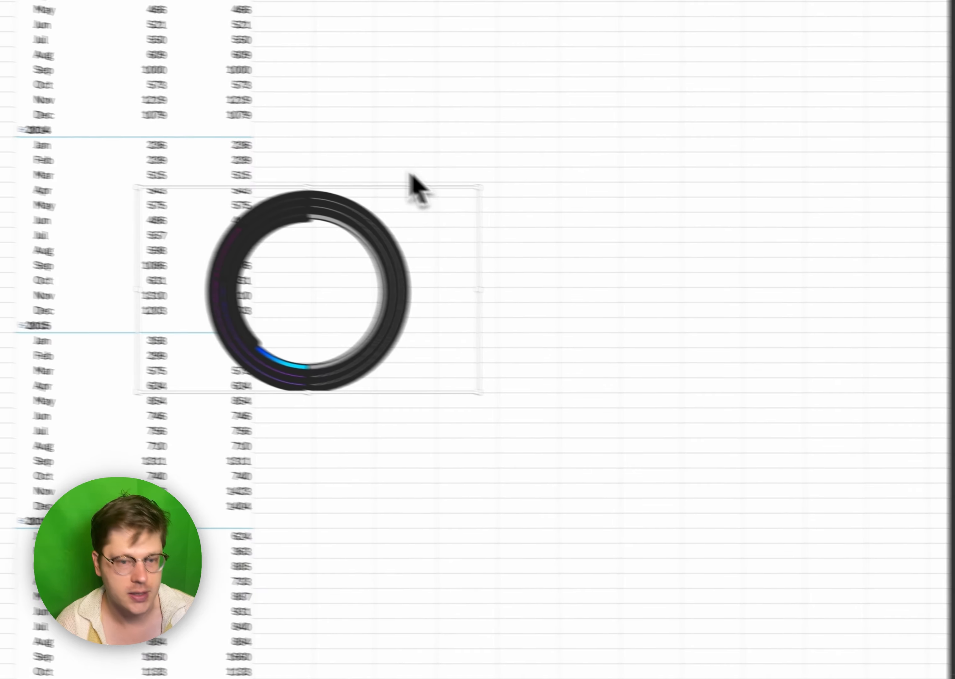
- Cut the doughnut chart from the Pivots sheet, paste it into the Spicy sheet and enlarge it over the red circles
key("Delete")
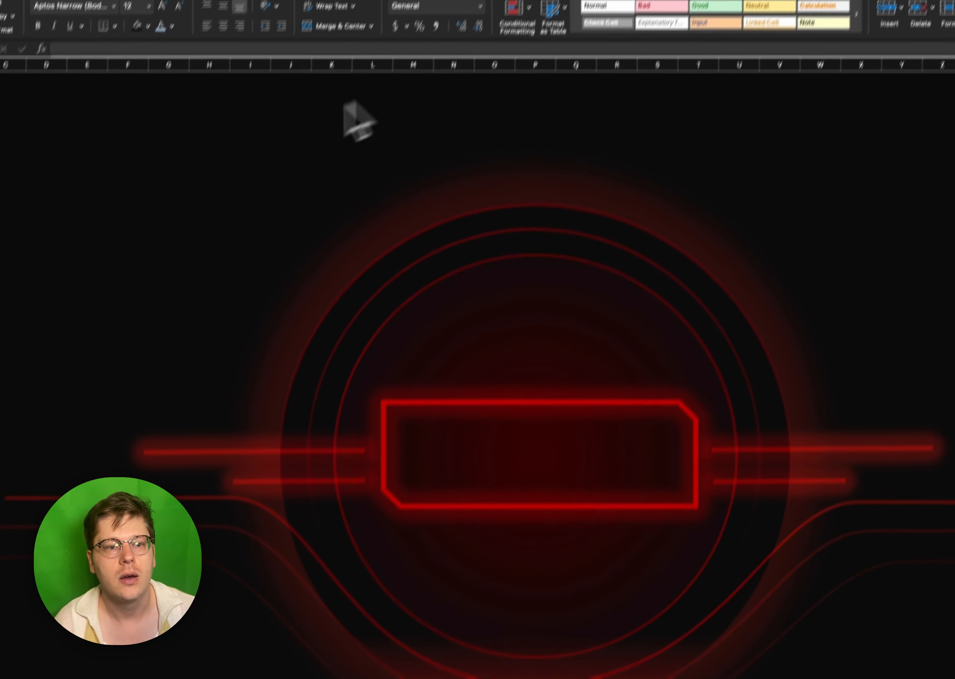
key("super+v")
left_click_drag(357, 236, 312, 383)
left_click_drag(454, 413, 678, 671)
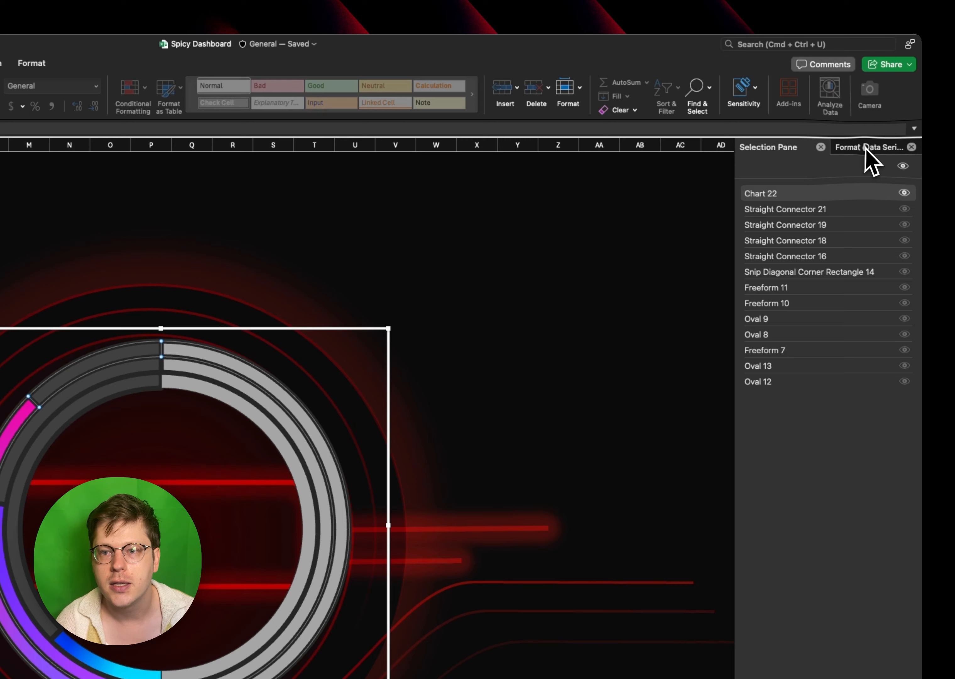
- Set the doughnut chart's angle of first slice to 270° so the coloured arcs start at the horizontal
left_click(918, 122)
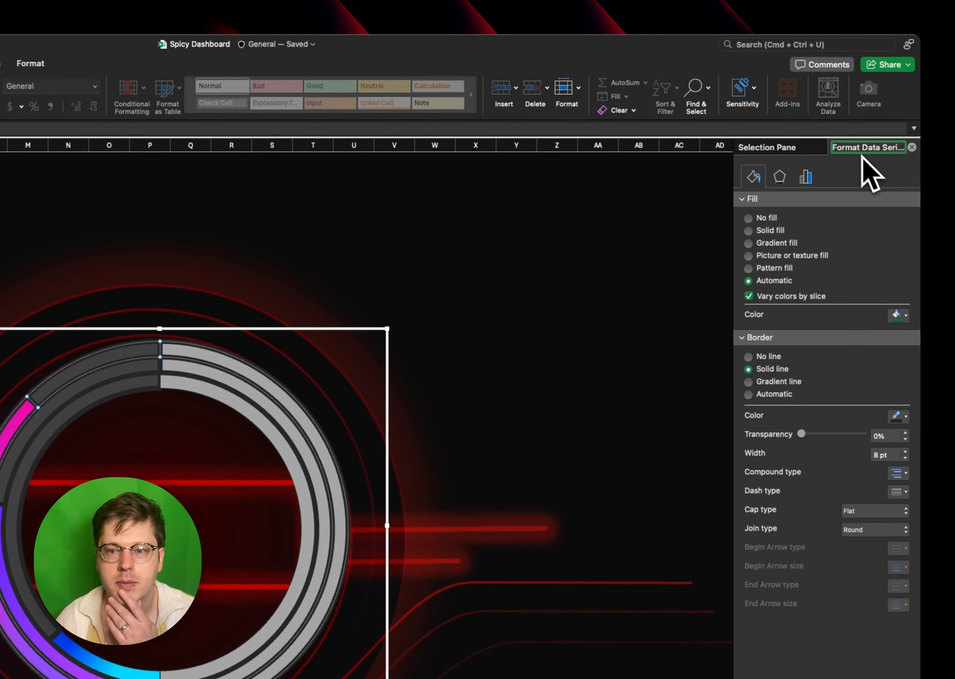
left_click(805, 177)
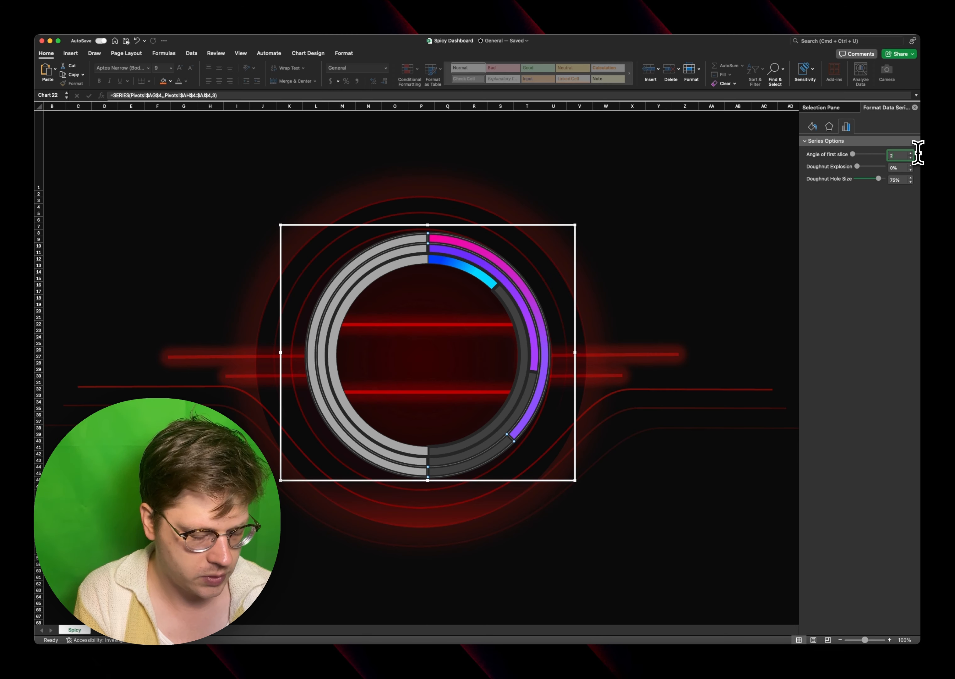
type("270")
key("Return")
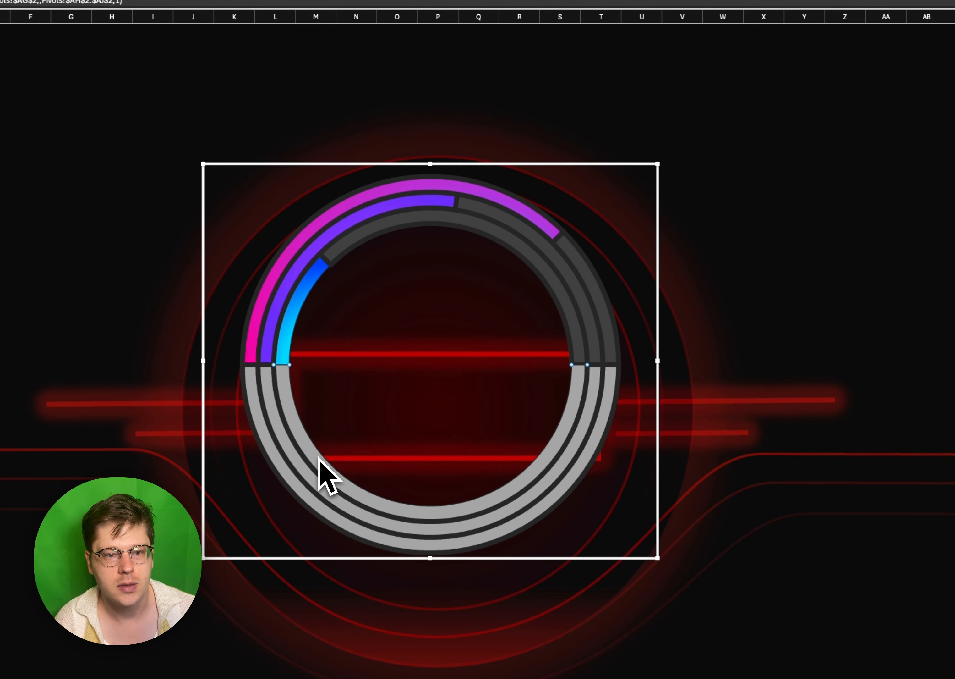
key("Delete")
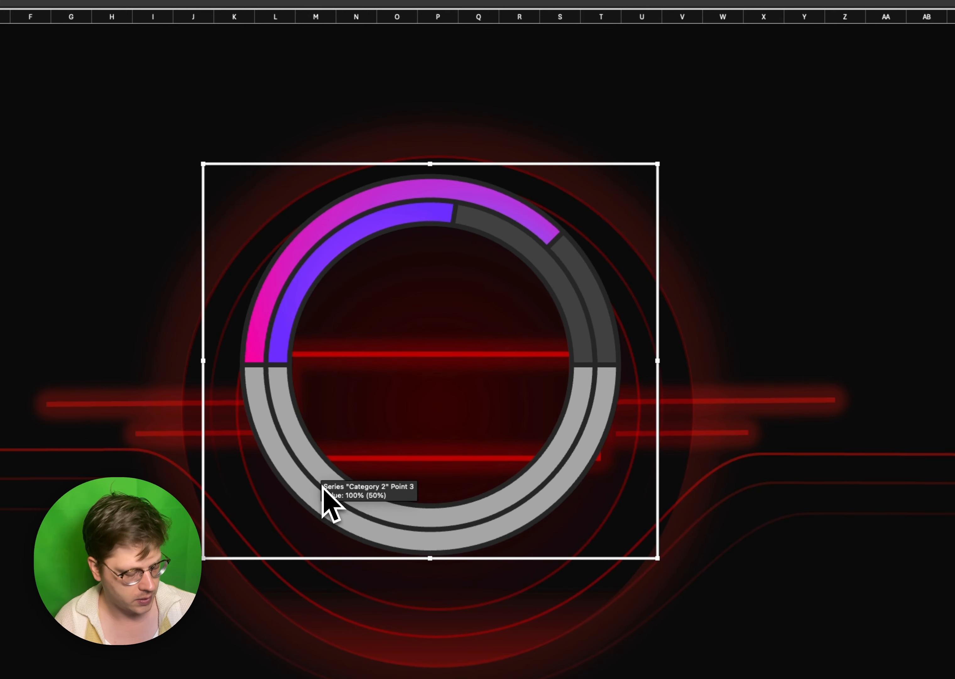
key("super+z")
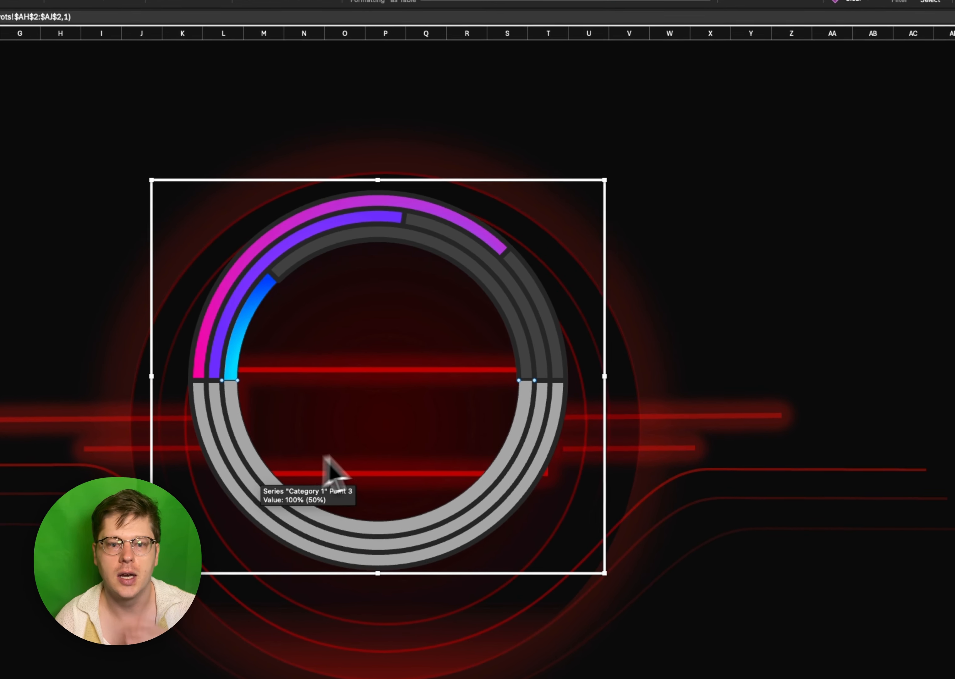
- Check the outer ring's border colour and the dashboard's background cell fill colour
left_click(433, 181)
left_click(416, 208)
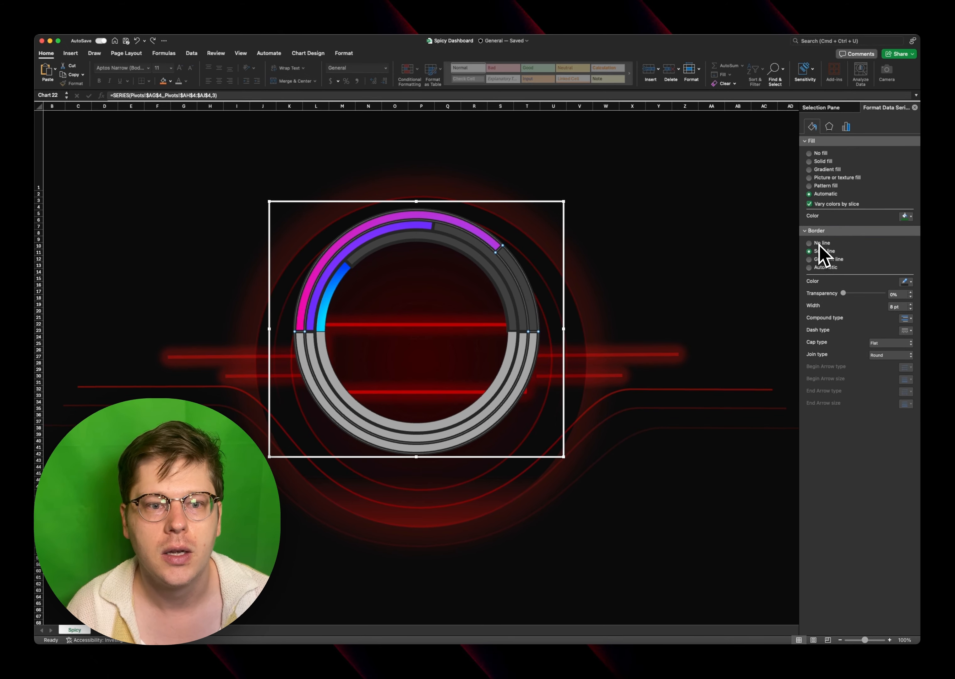
left_click(906, 282)
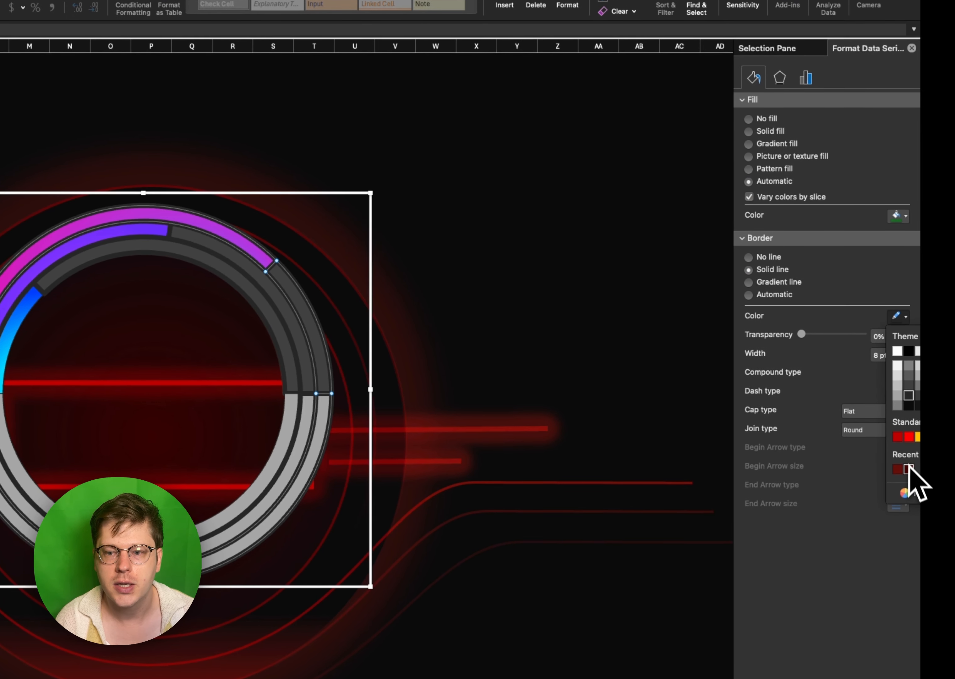
left_click(695, 237)
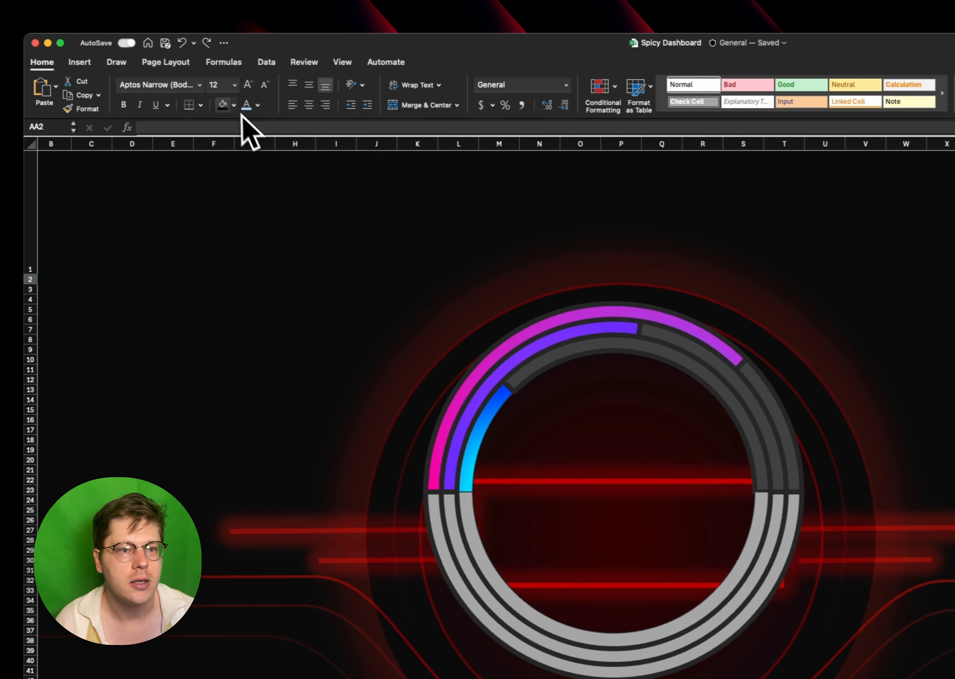
left_click(245, 106)
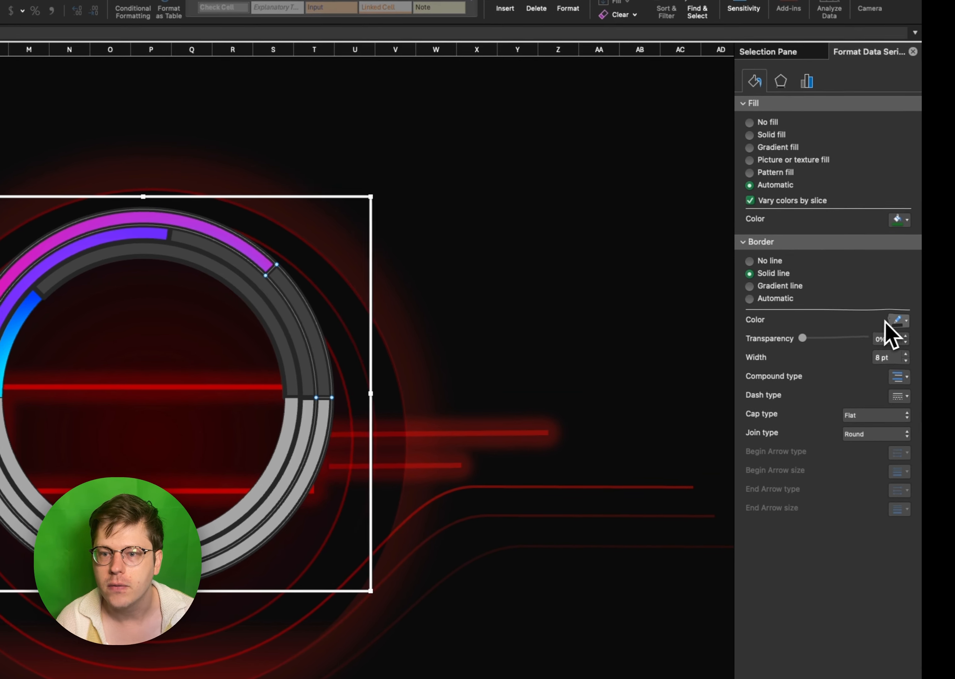
- Fill the 100% slices forming the rings' lower half with the borders' dark grey, and move the chart to about 10.1" left and 4.13" top
left_click(948, 303)
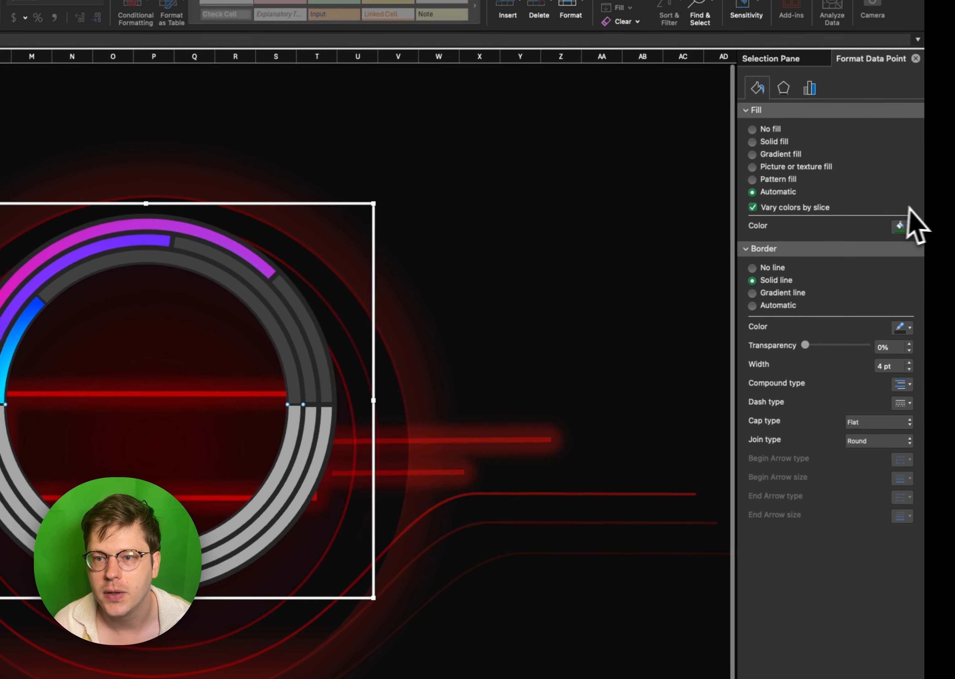
left_click(952, 152)
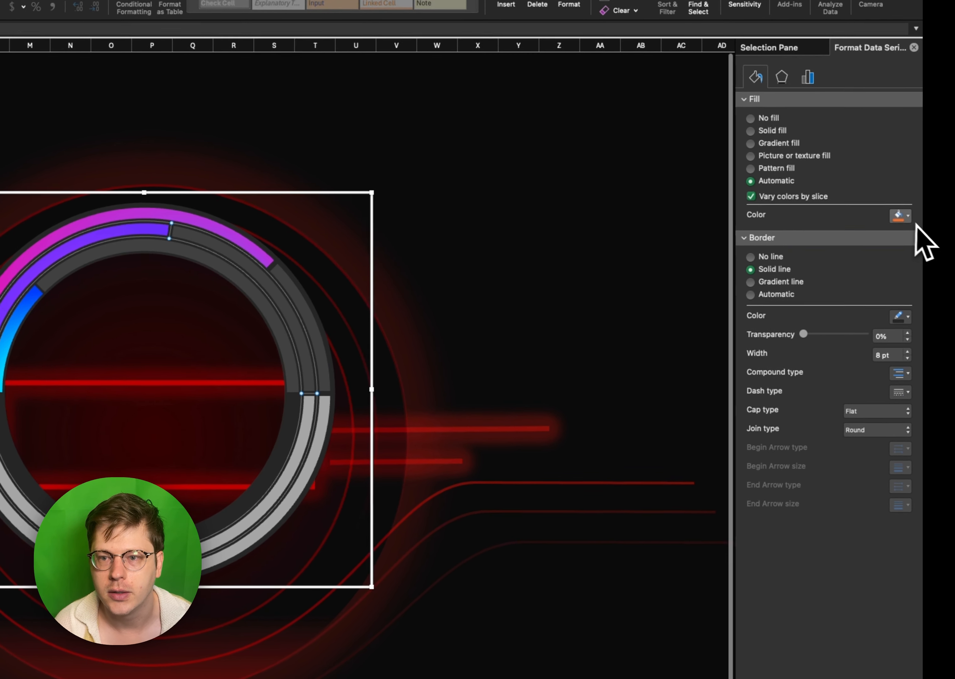
left_click(899, 232)
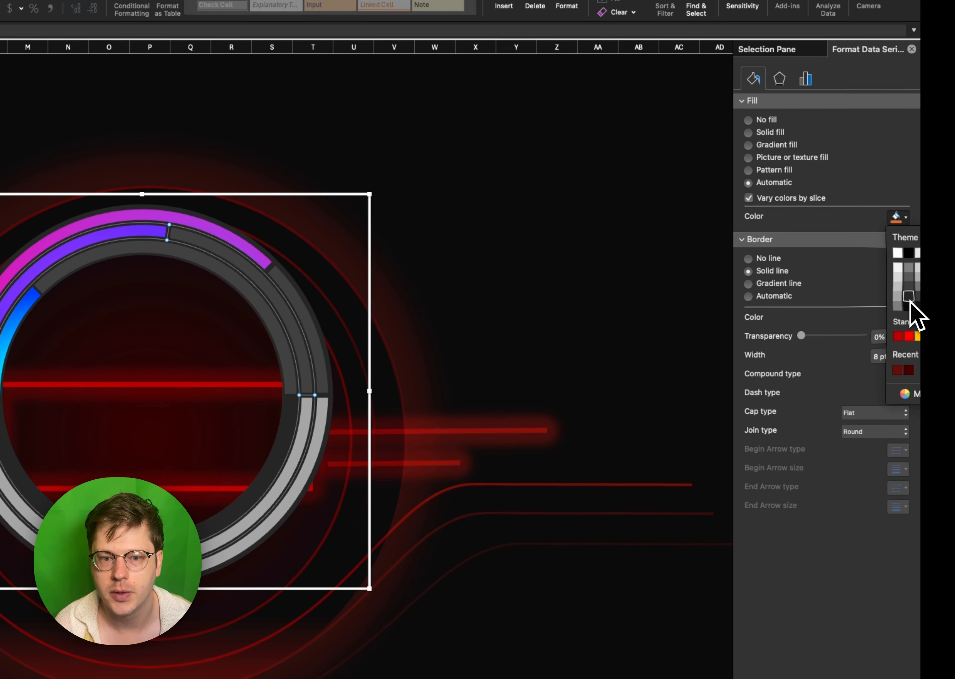
left_click(909, 297)
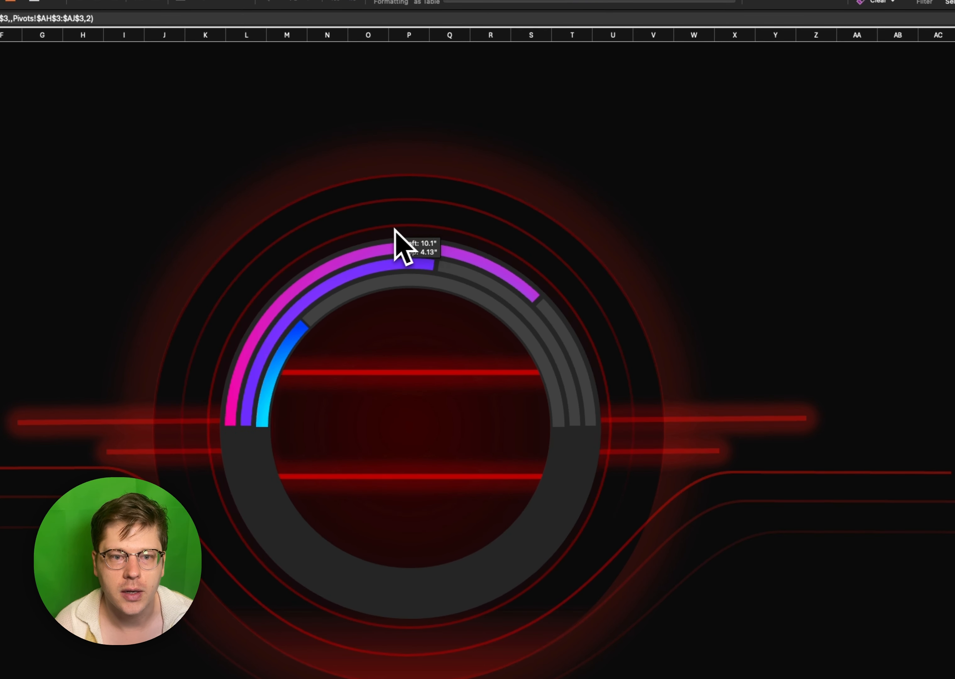
left_click_drag(394, 228, 394, 232)
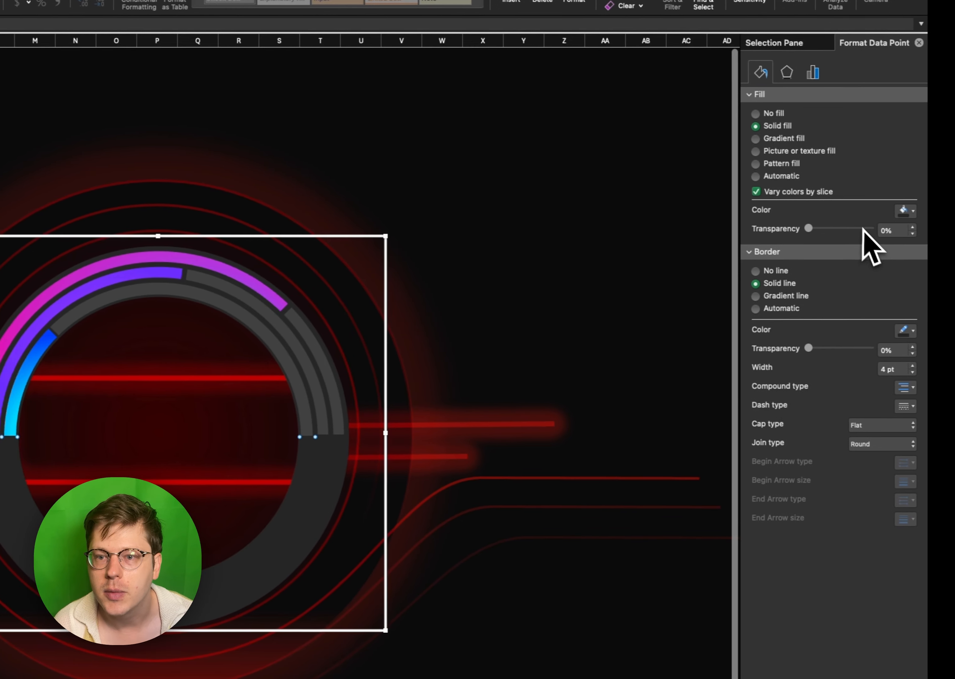
- Make the three lower-half slices invisible by setting both their fill and border transparency to 100%
left_click(865, 229)
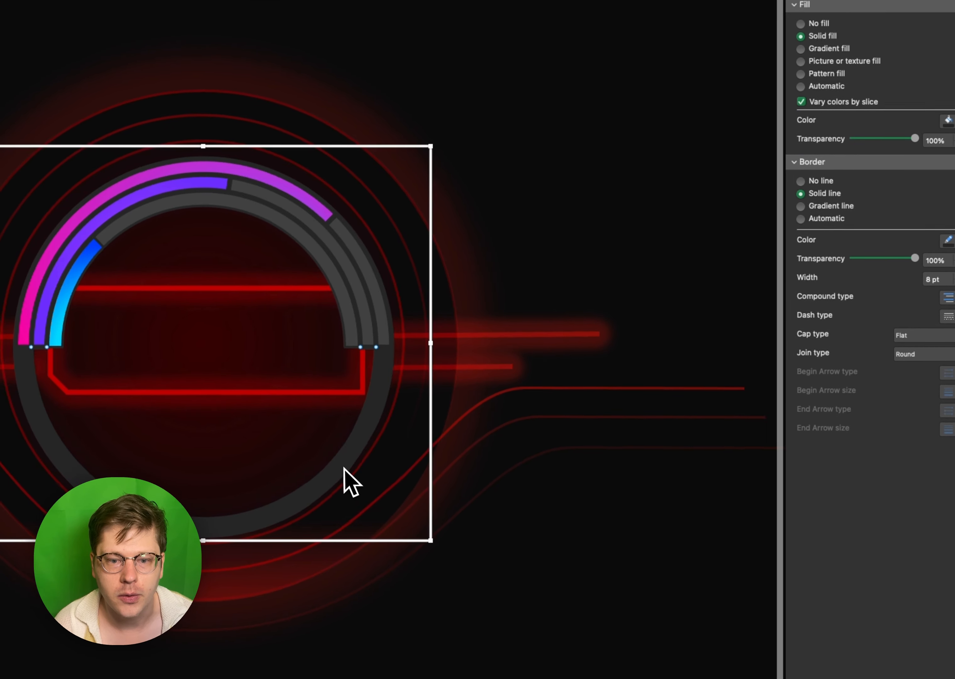
left_click(383, 440)
left_click(345, 464)
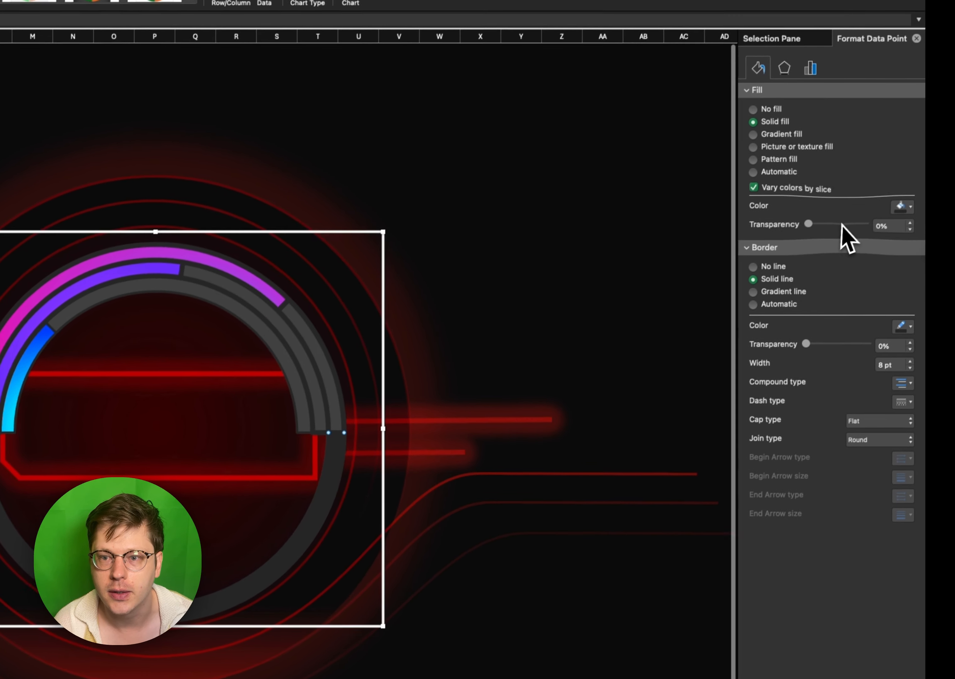
left_click_drag(852, 136, 916, 136)
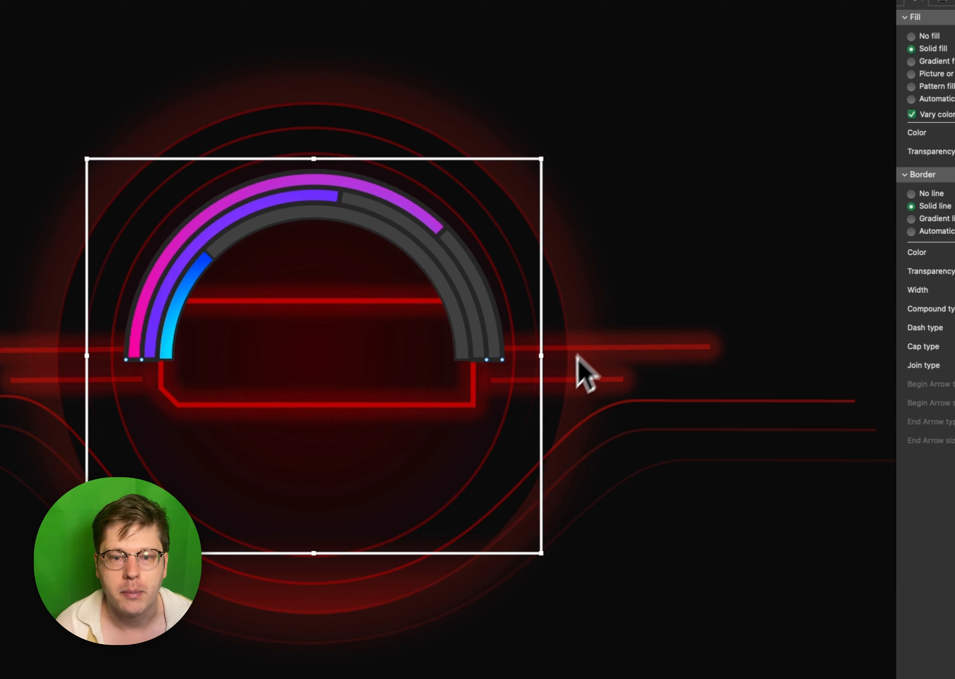
- Resize the half-ring chart slightly smaller and reposition it so its arcs are centred around the glowing frame
left_click_drag(379, 491, 396, 471)
left_click_drag(563, 531, 456, 432)
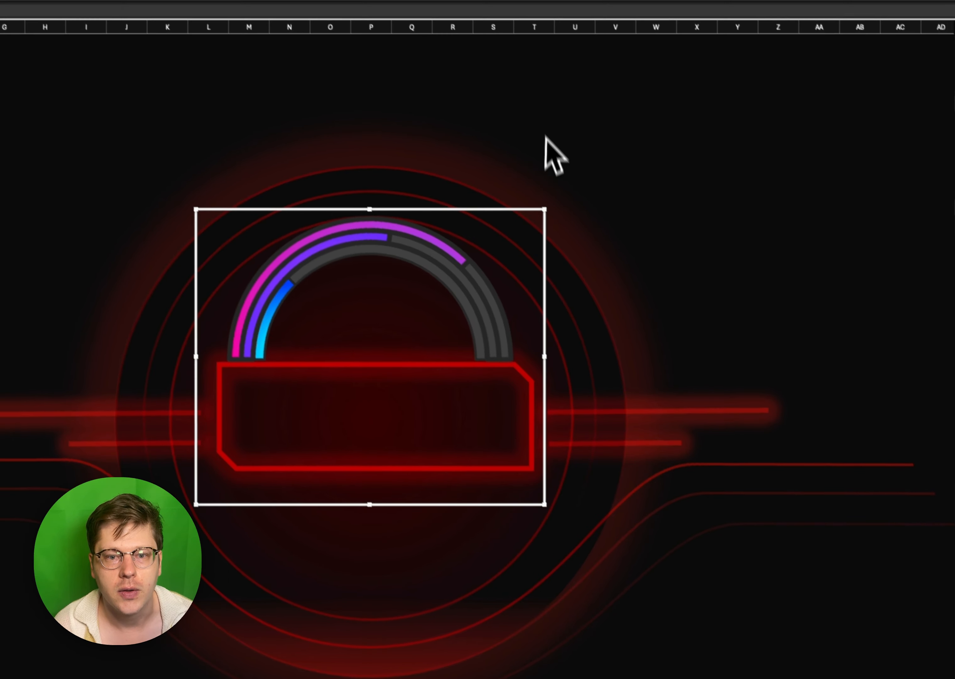
left_click_drag(545, 209, 539, 252)
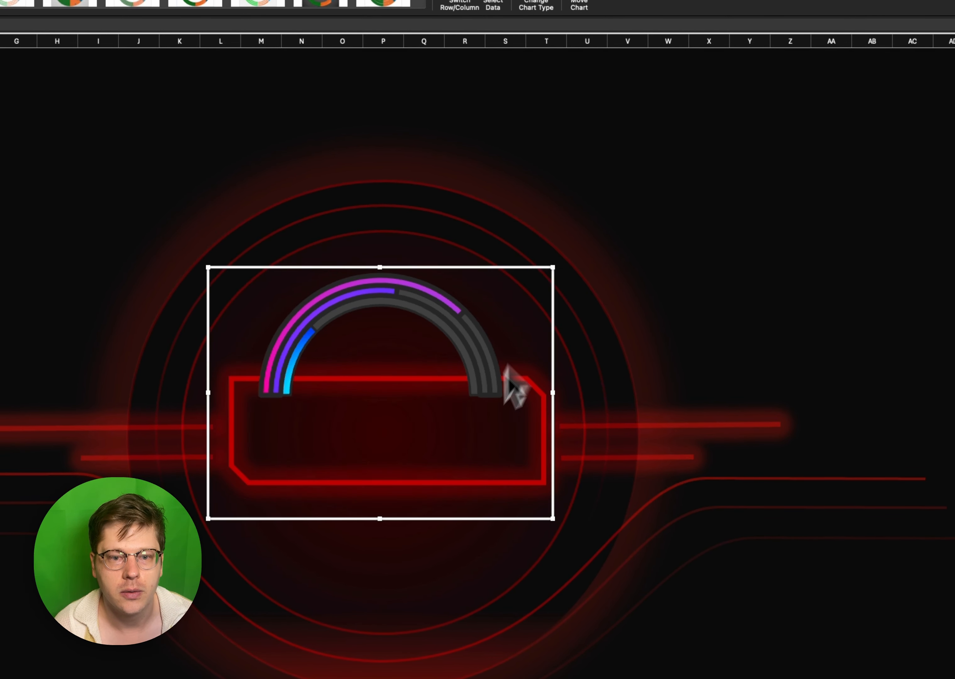
left_click_drag(452, 518, 432, 570)
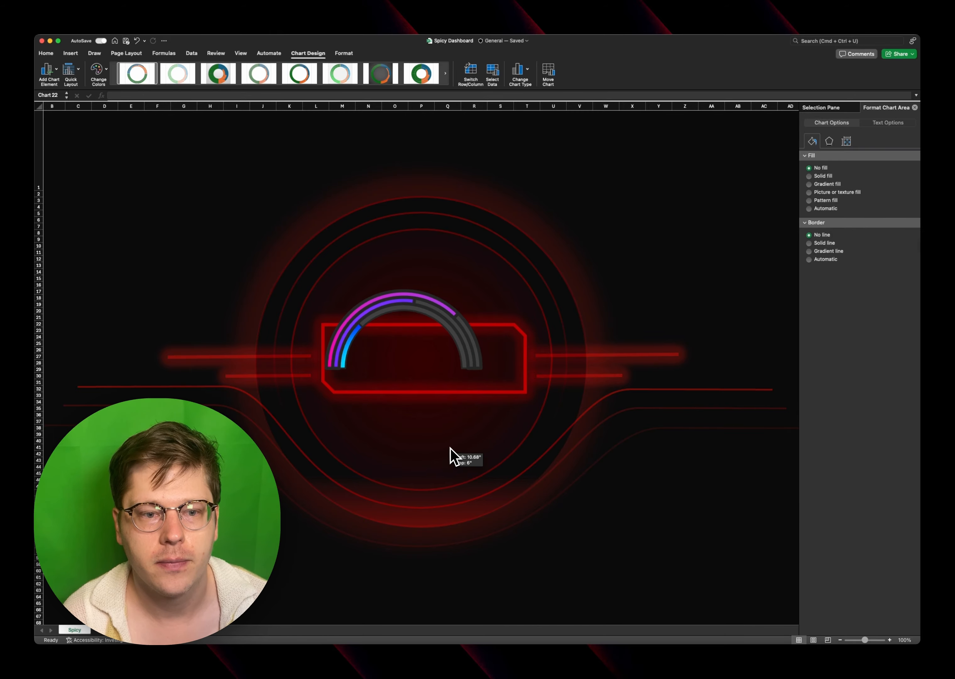
left_click_drag(450, 447, 432, 441)
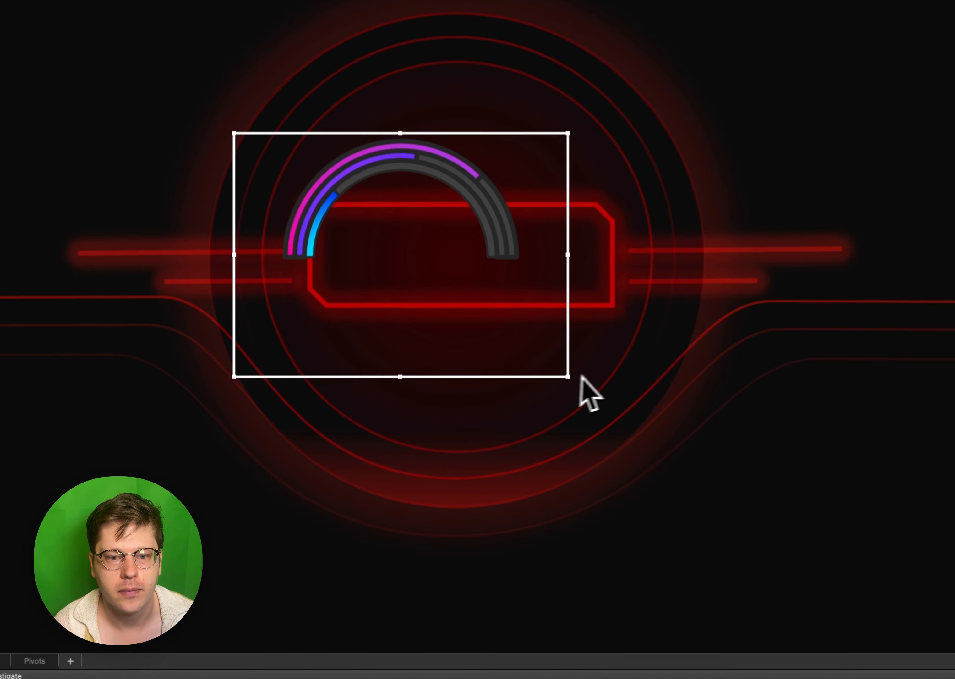
left_click_drag(498, 440, 558, 486)
left_click_drag(462, 482, 470, 436)
left_click_drag(535, 364, 527, 397)
left_click_drag(238, 395, 127, 419)
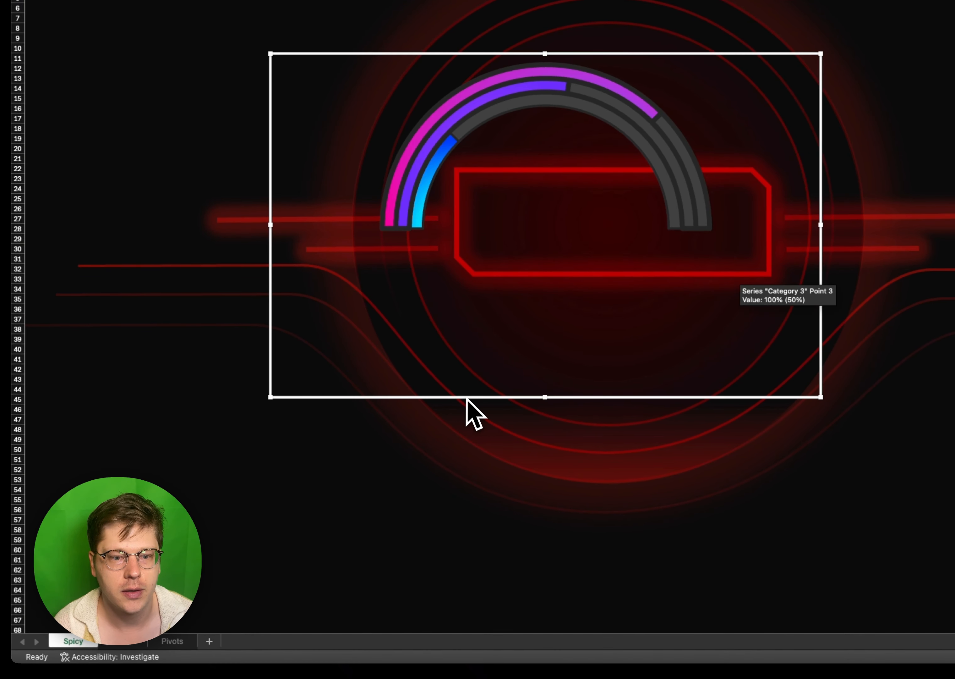
left_click_drag(467, 398, 528, 375)
left_click_drag(331, 377, 290, 404)
mouse_move(473, 404)
left_mouse_down()
mouse_move(503, 409)
mouse_move(498, 389)
mouse_move(487, 396)
left_mouse_up()
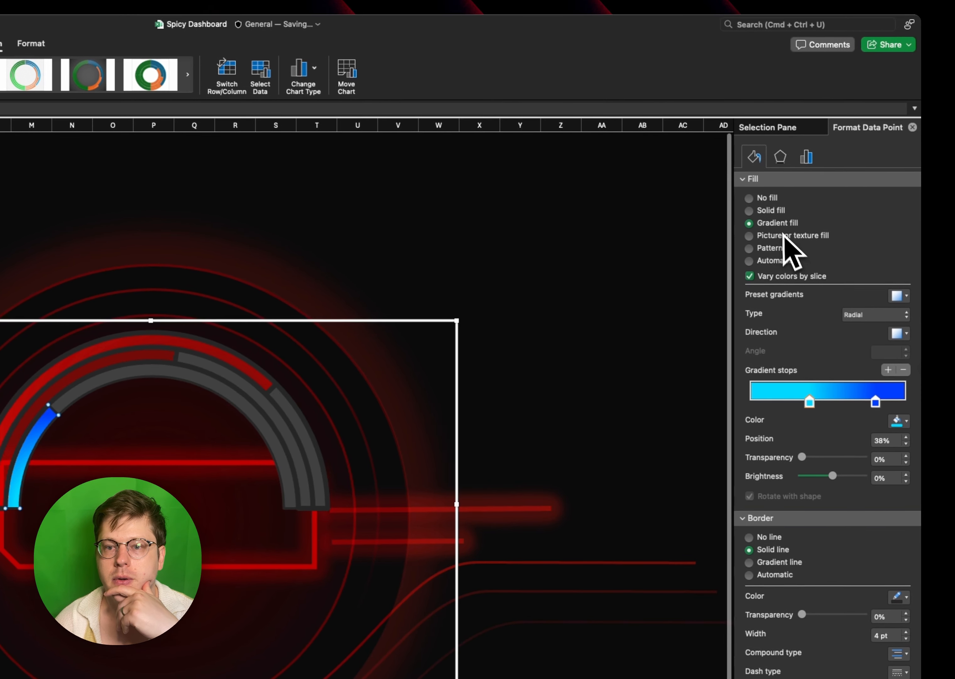
- Fill the inner progress slice solid red at 78% transparency, and remove the fill and border from the grey remainder slices
left_click(773, 210)
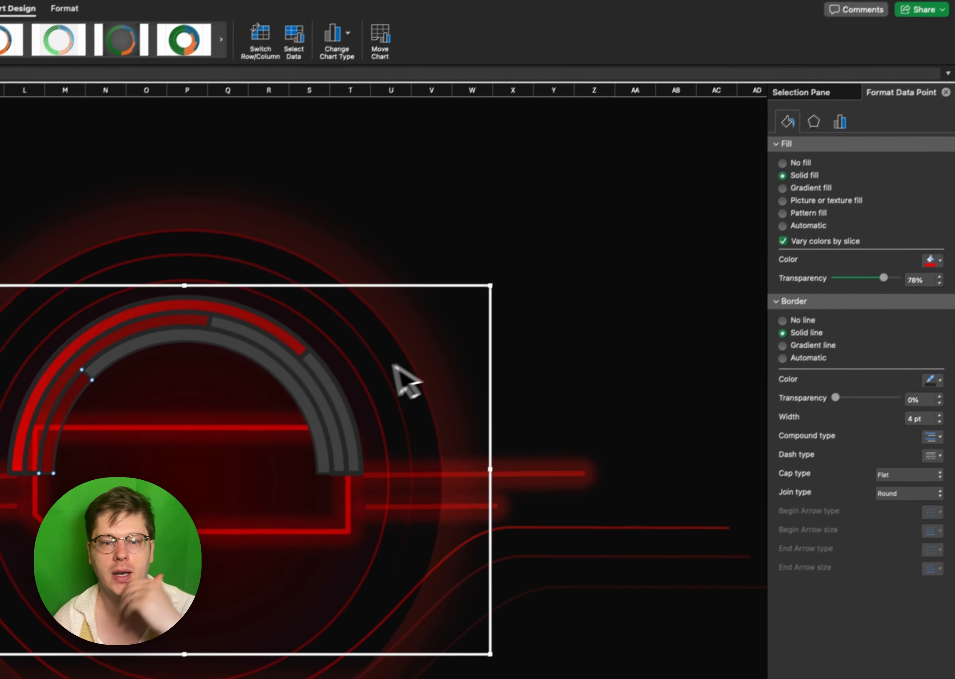
left_click(294, 420)
left_click(294, 420)
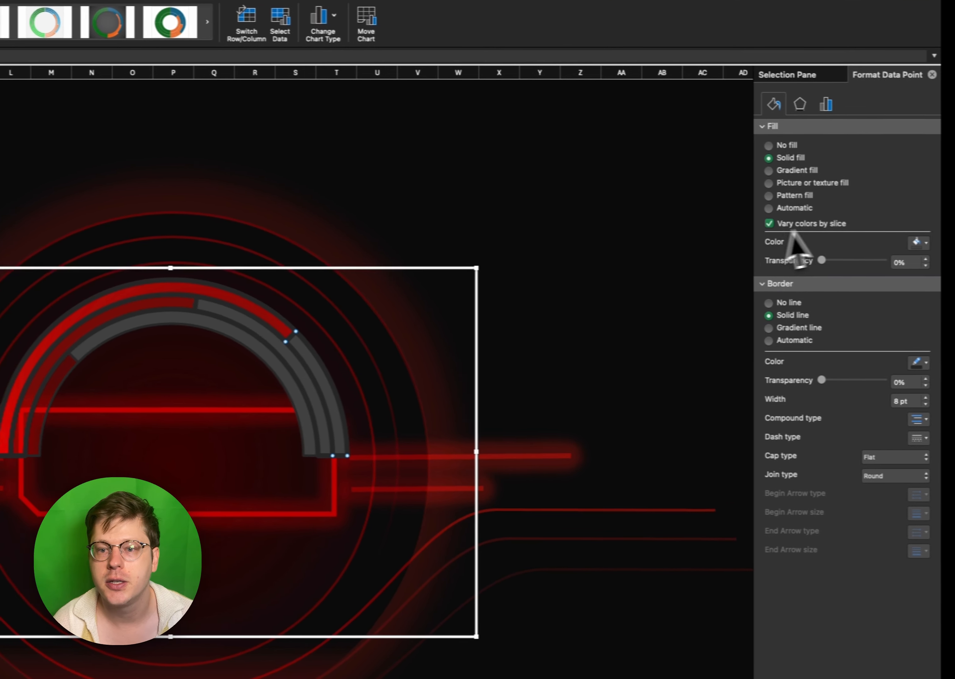
left_click(340, 394)
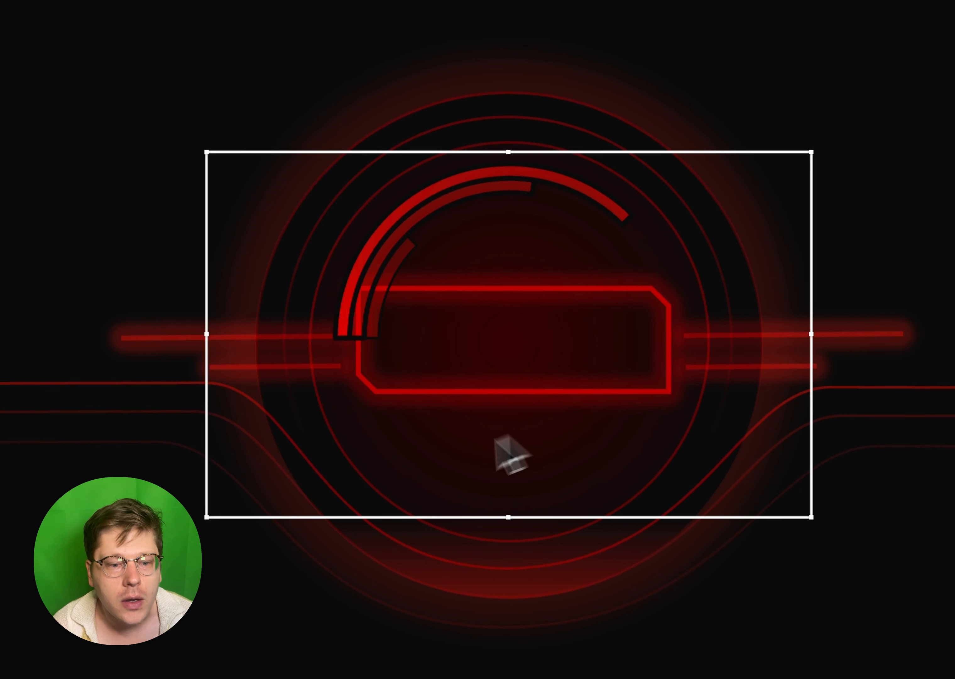
- Reshape the half-ring chart to a nearly square frame and centre its arcs on the rings, behind the glowing centre frame
left_click_drag(211, 441, 345, 375)
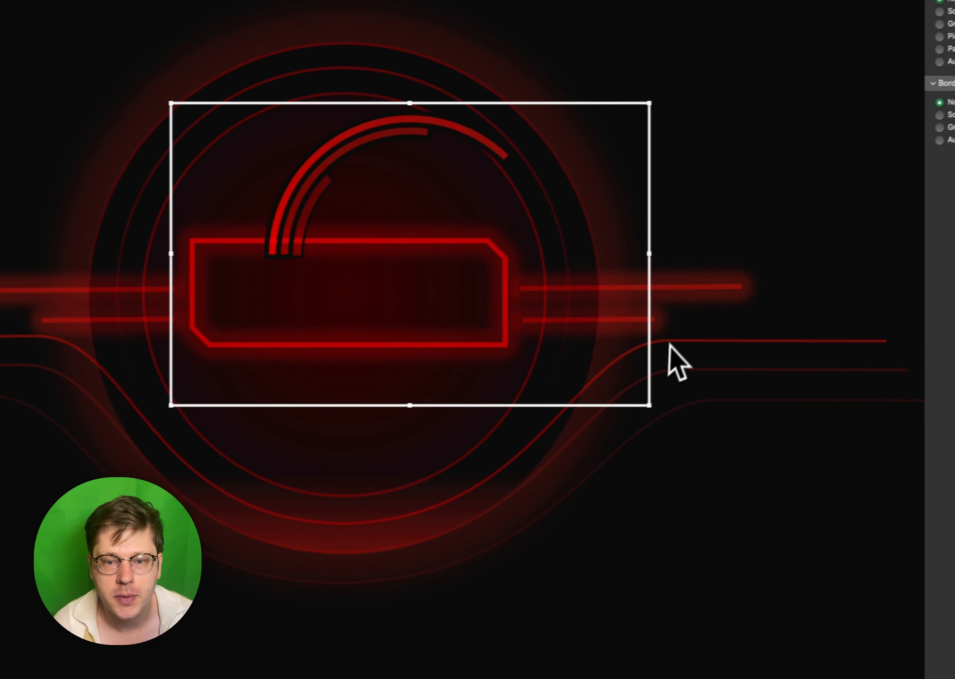
left_click_drag(823, 358, 754, 346)
left_click_drag(575, 397, 464, 438)
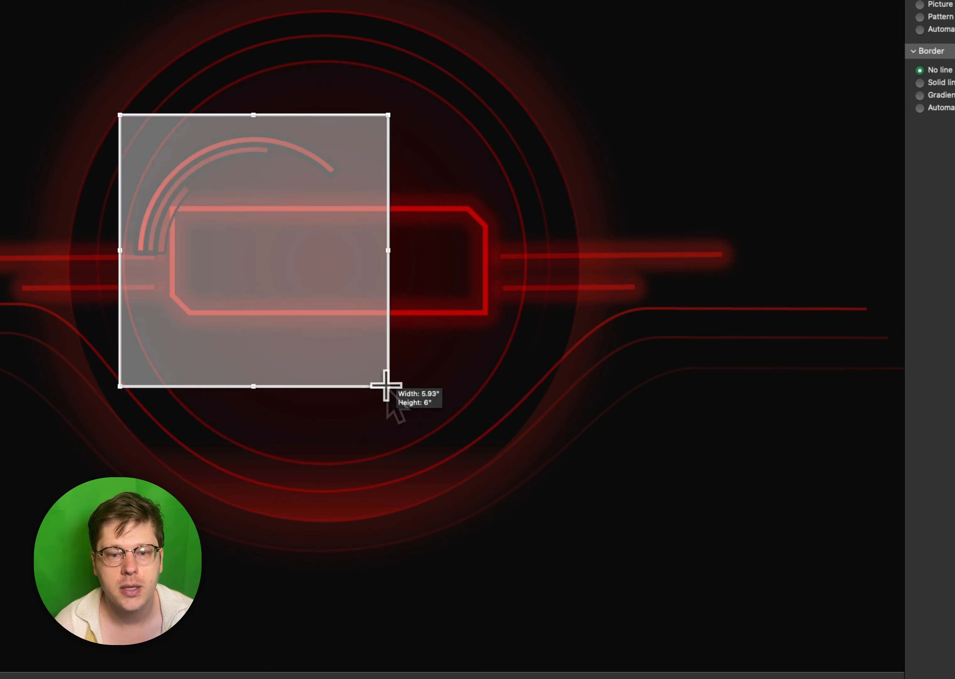
left_click_drag(386, 385, 533, 519)
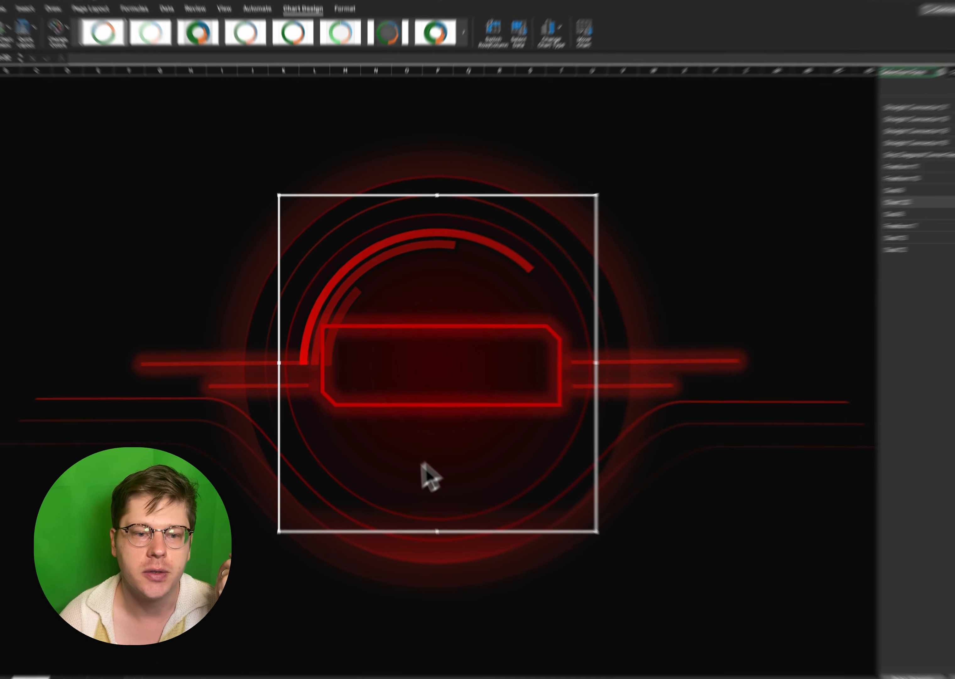
- Remove the 100% lower-half slices from the ring chart so the three progress arcs run around the full circle
left_click(376, 459)
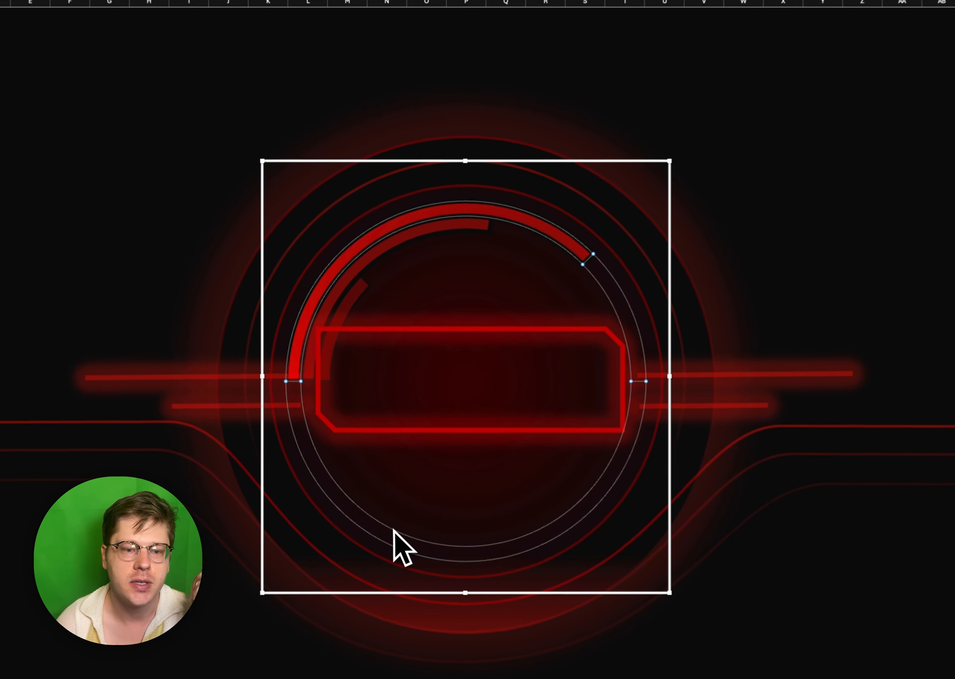
left_click(365, 459)
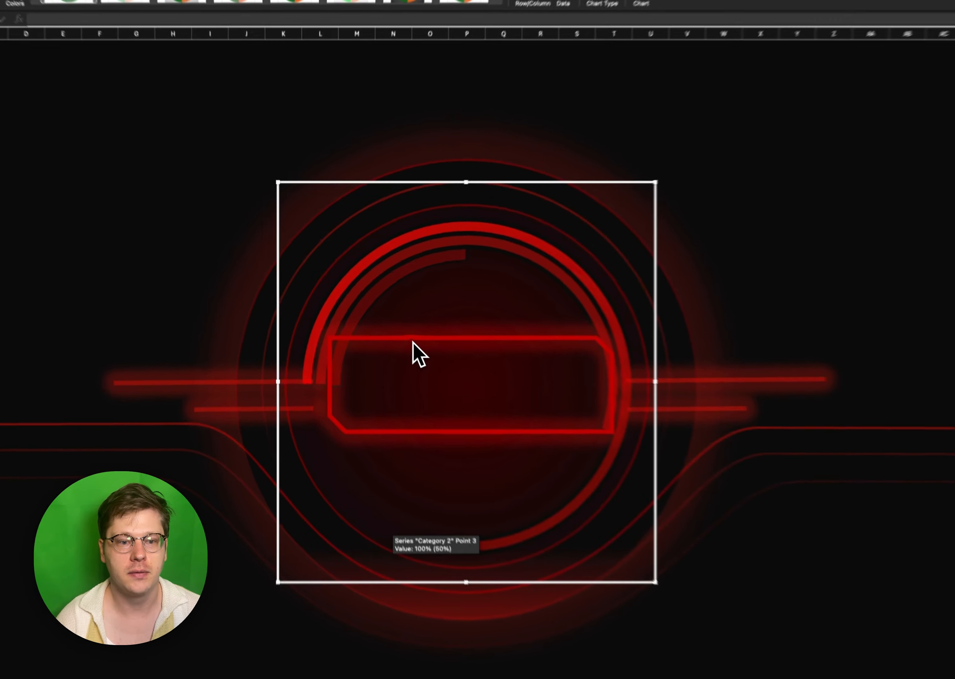
- Shrink the glowing centre frame to fit inside the arcs and move it to about 12.47" left and 7.65" top
left_click(385, 337)
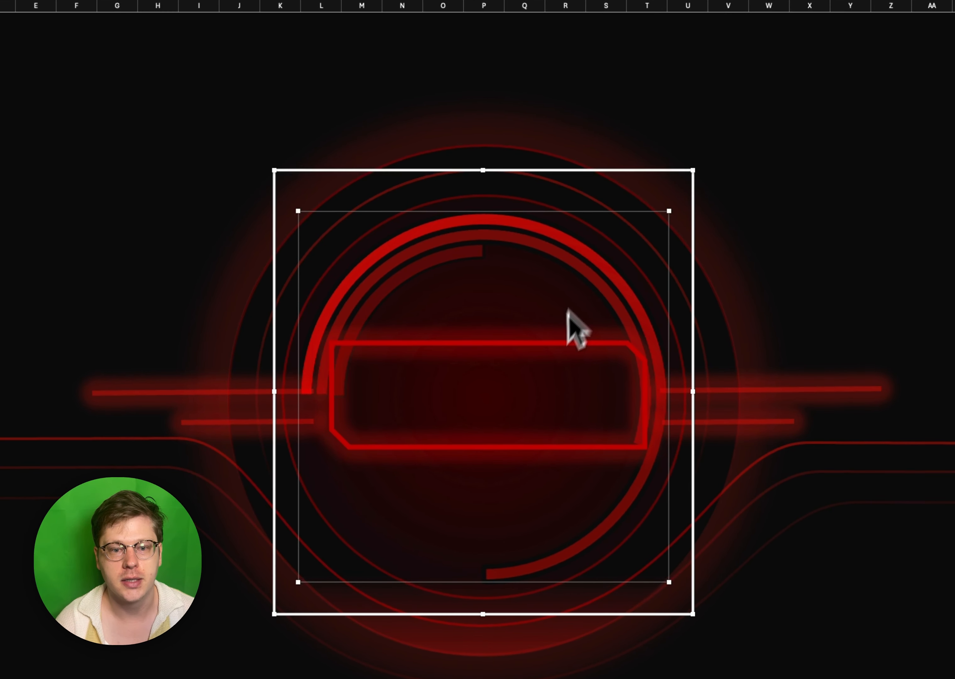
left_click(550, 353)
left_click_drag(548, 347, 507, 445)
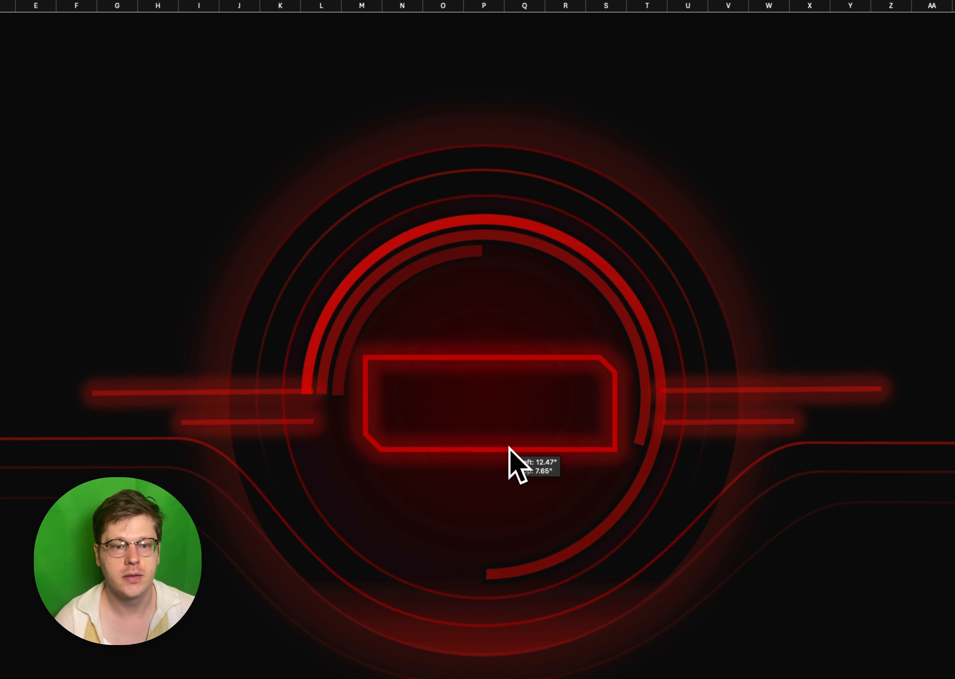
- Reposition the glowing side lines, shifting the left long line inward and the right pair outward from the rings
left_click_drag(205, 392, 199, 395)
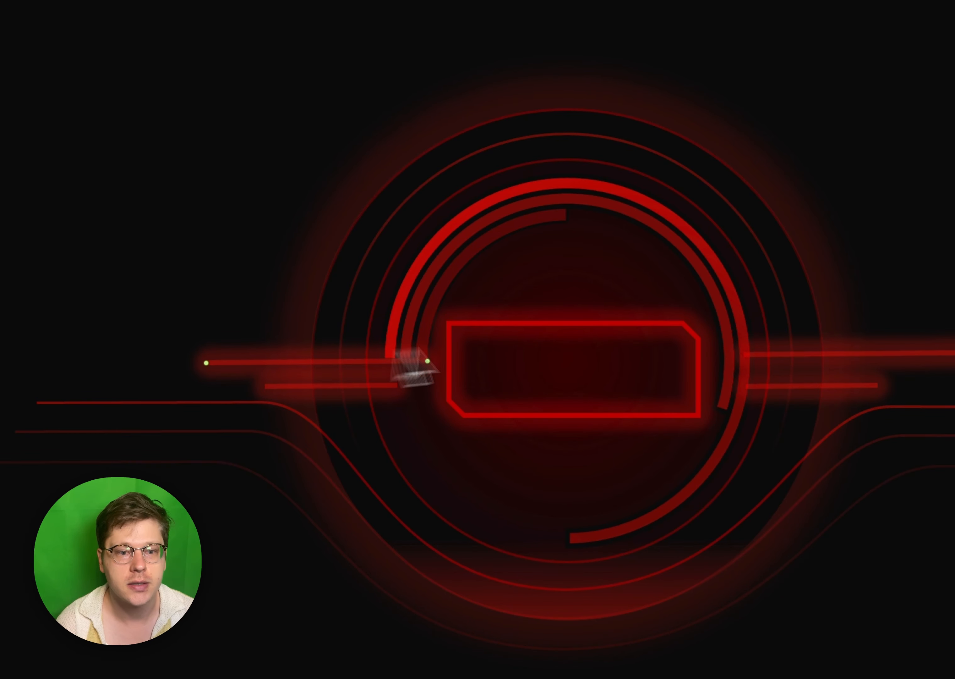
left_click(860, 355)
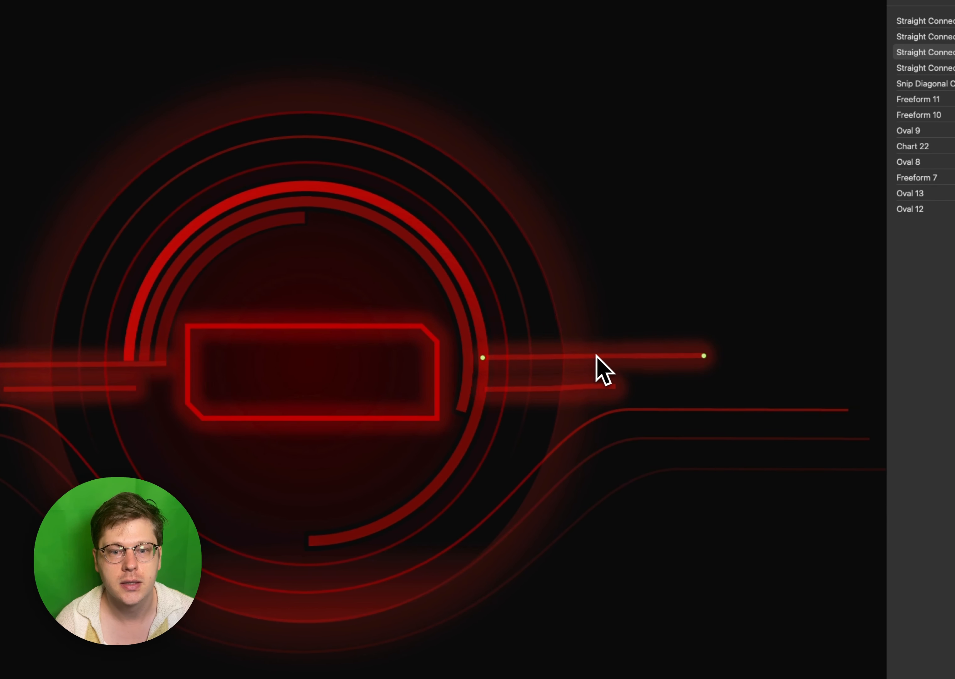
left_click_drag(596, 356, 624, 361)
- Delete the glowing centre frame and place three vertical glowing lines across the upper edge of the rings
left_click(428, 341)
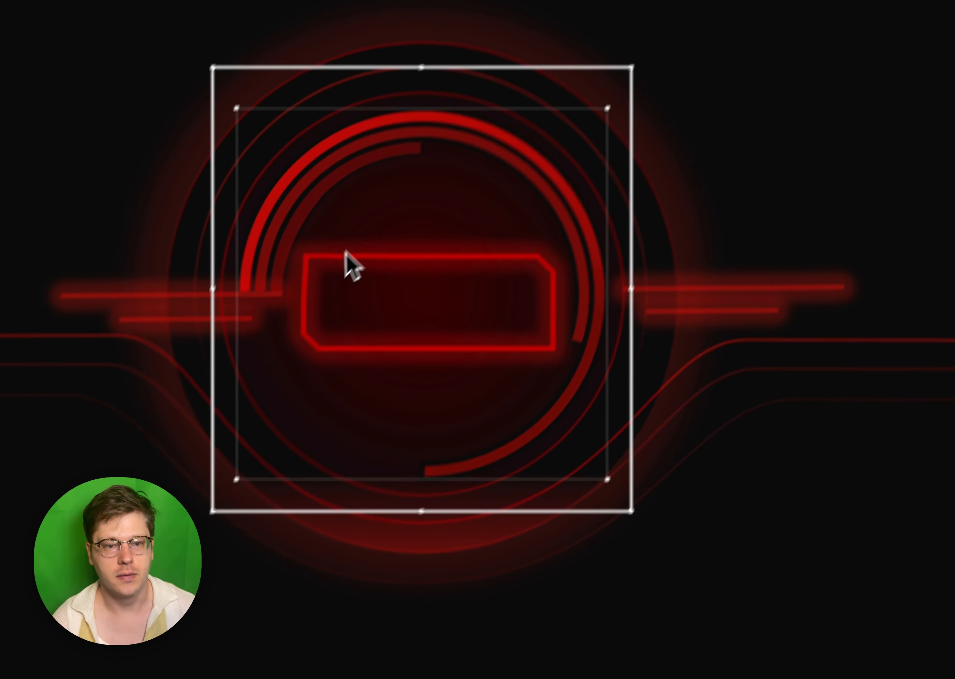
left_click(241, 380)
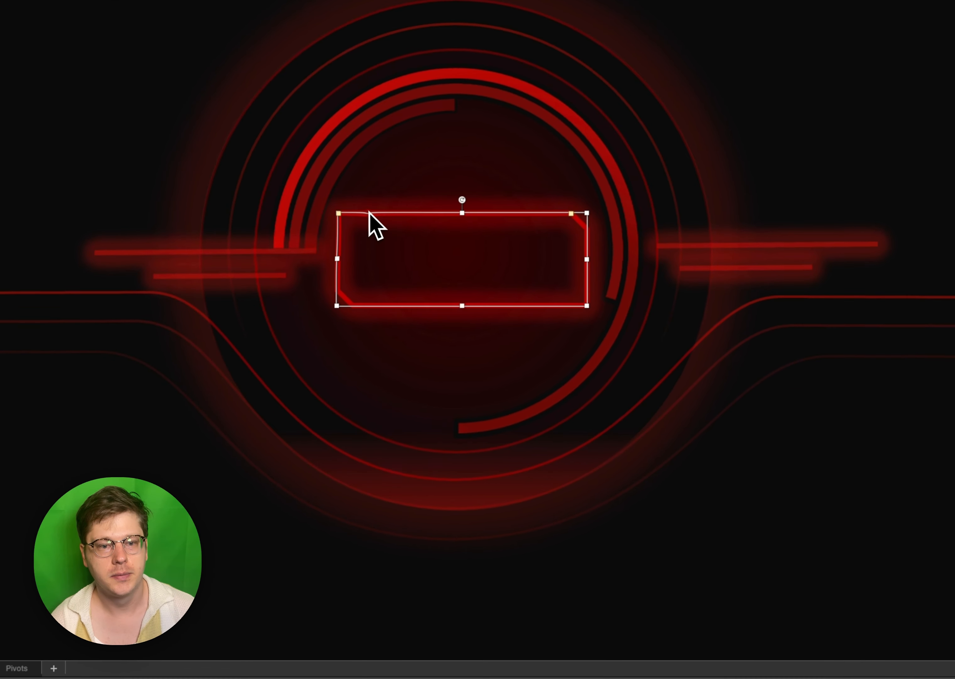
left_click_drag(332, 378, 369, 398)
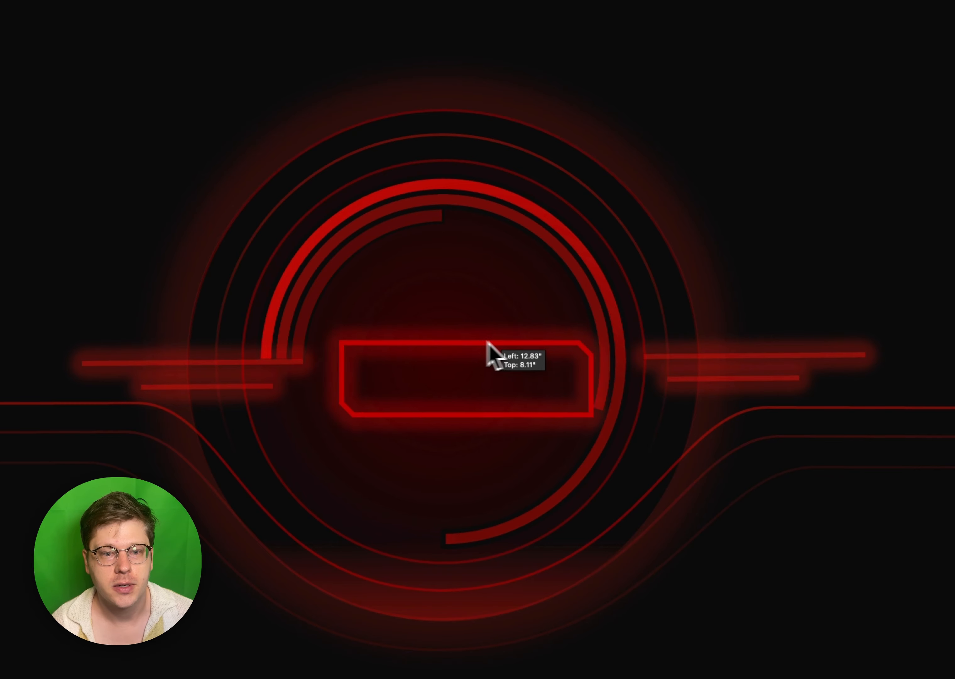
left_click_drag(489, 344, 471, 335)
key("Delete")
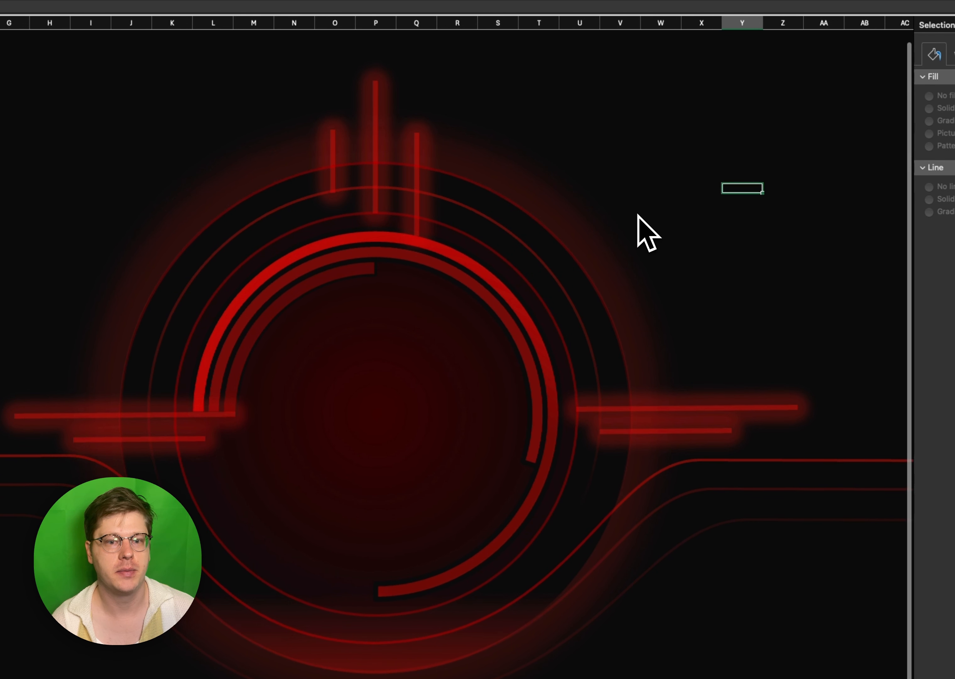
left_click(314, 429)
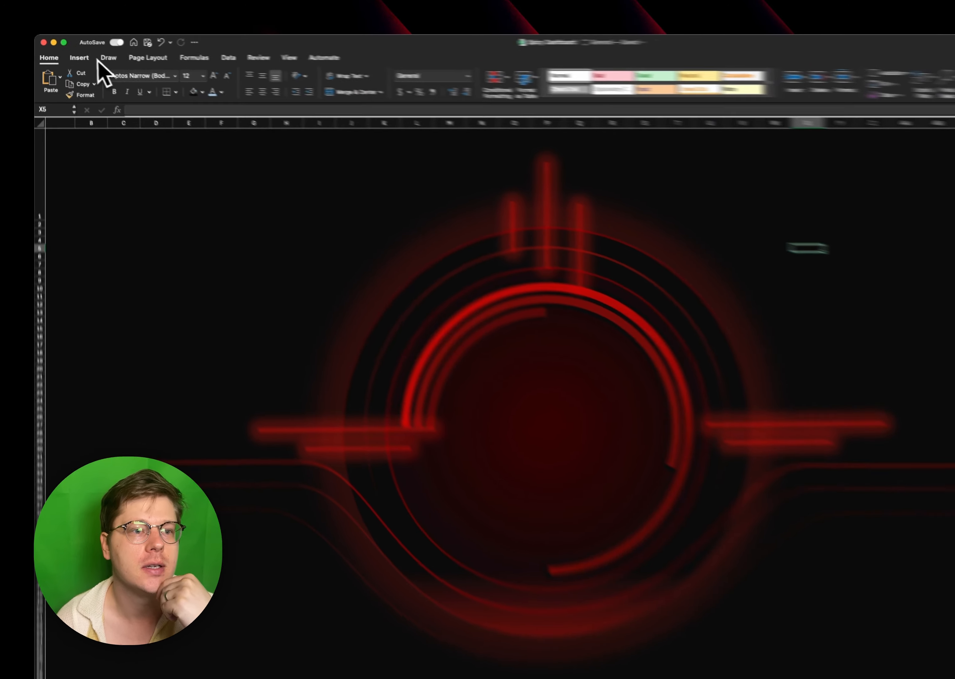
- Draw a circle in the middle of the rings, inside the innermost progress arc
left_click(70, 53)
left_click(183, 71)
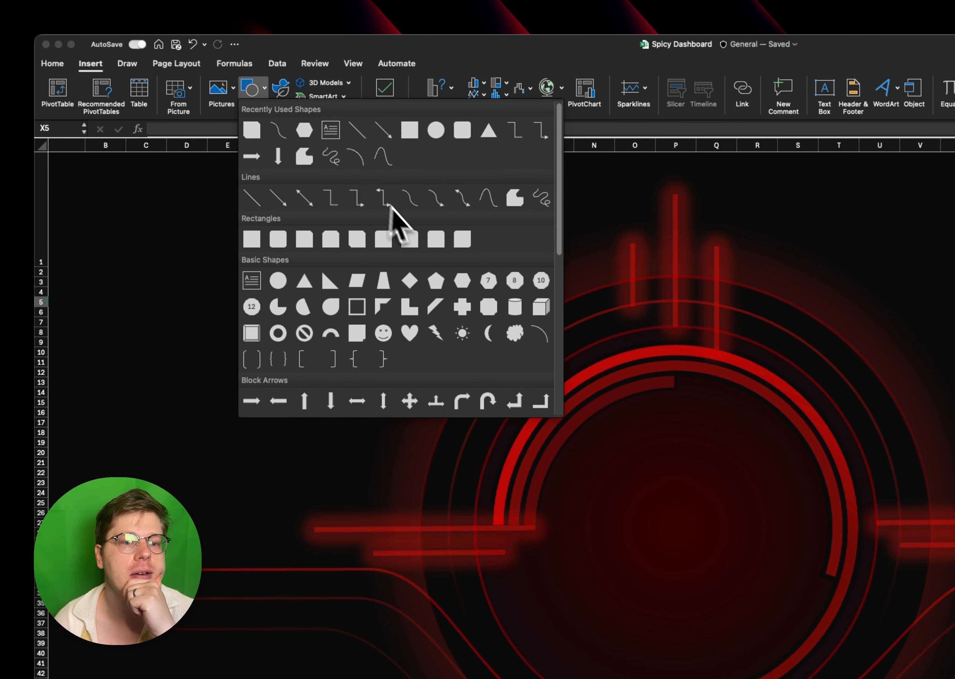
scroll(410, 234, "down", 5)
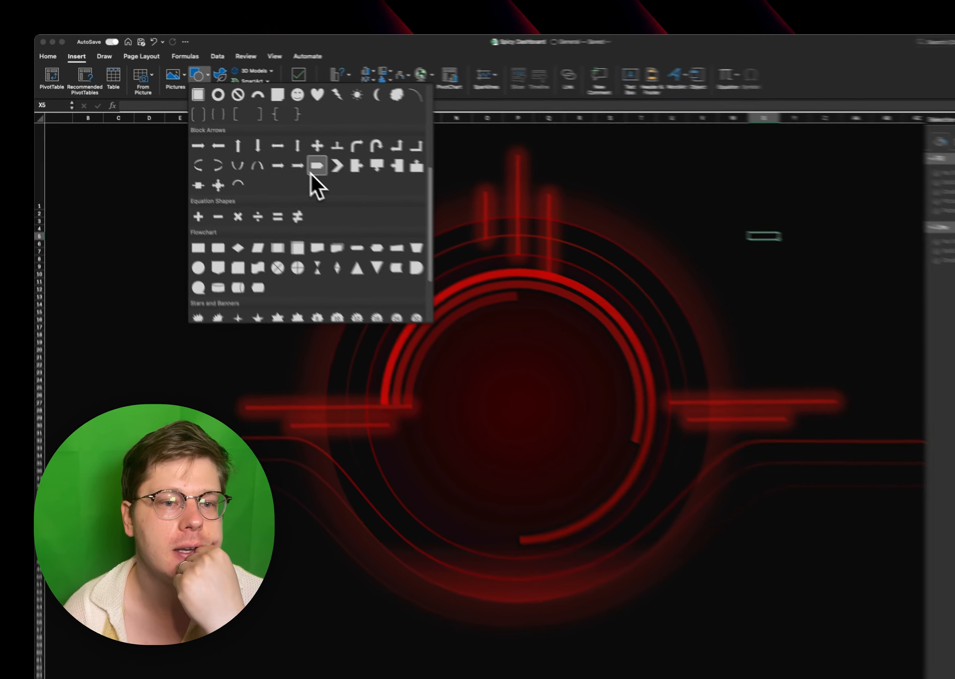
scroll(271, 155, "up", 5)
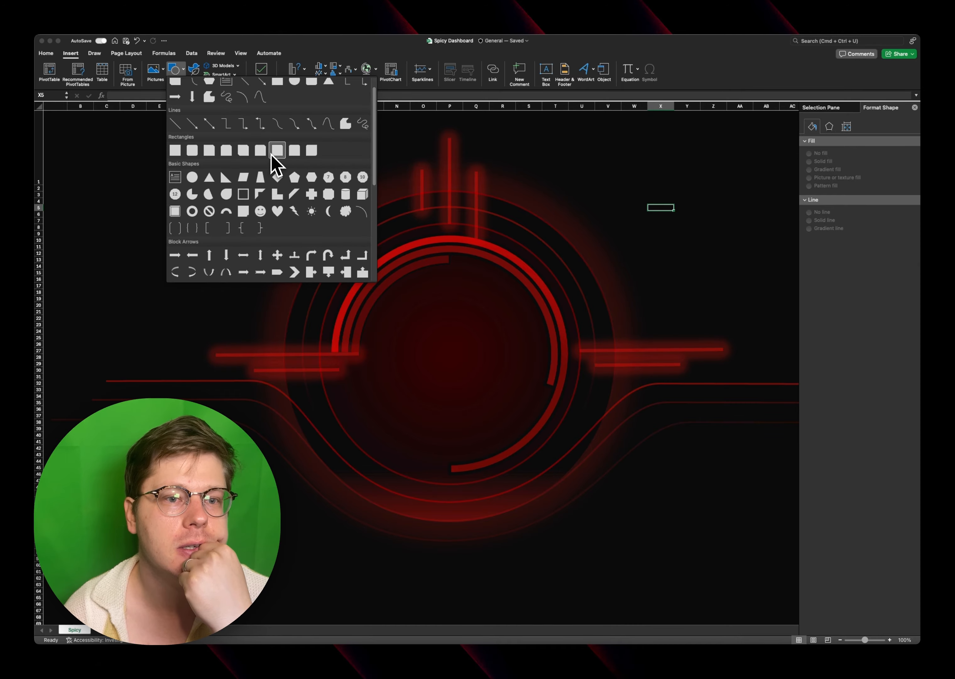
scroll(272, 154, "up", 1)
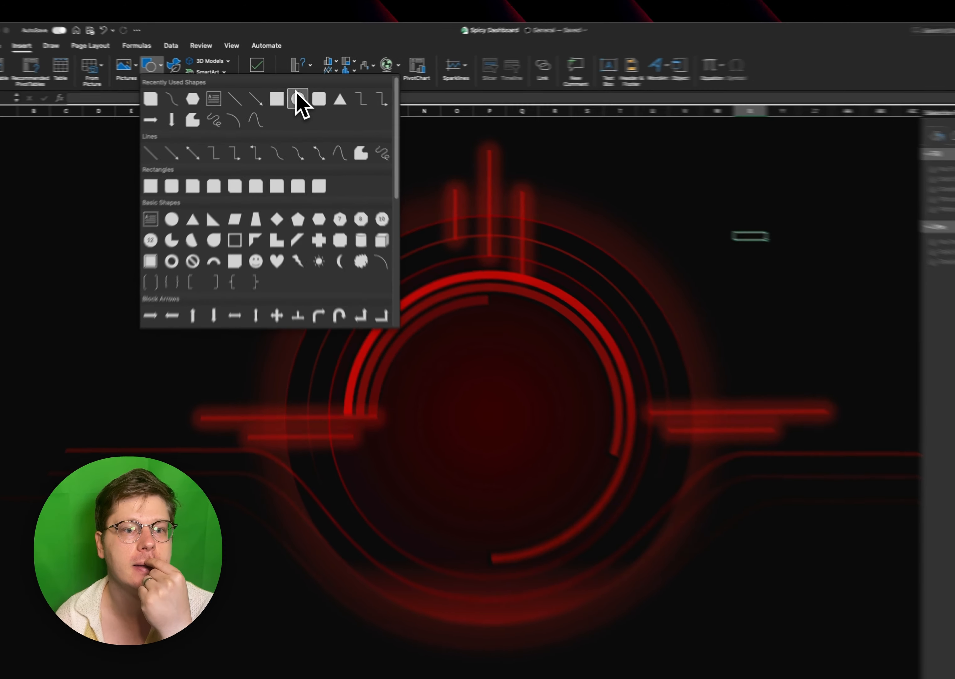
left_click(297, 97)
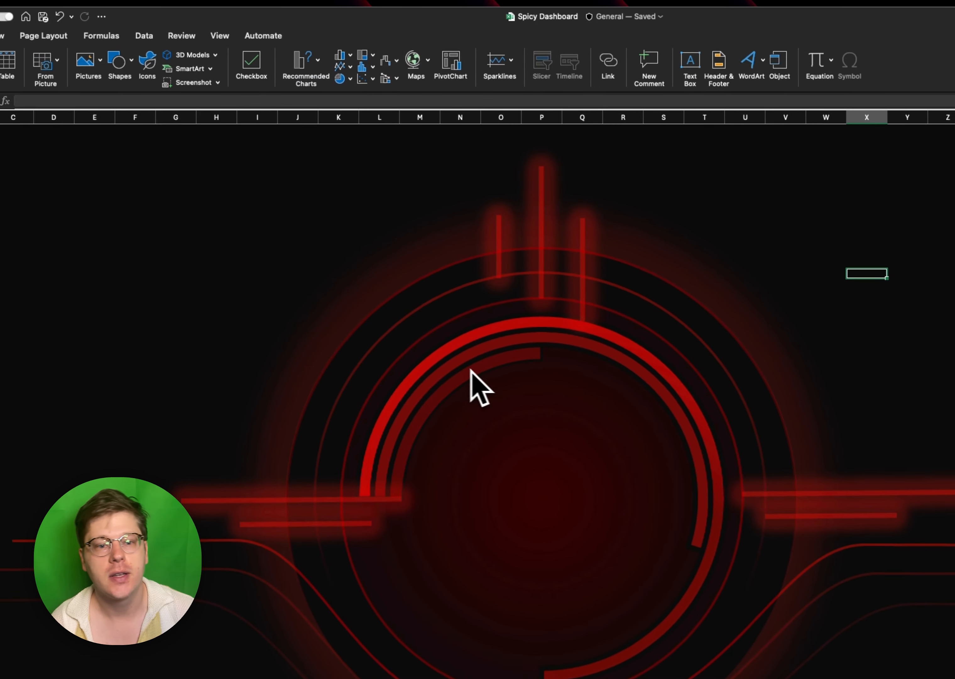
left_click_drag(463, 404, 660, 625)
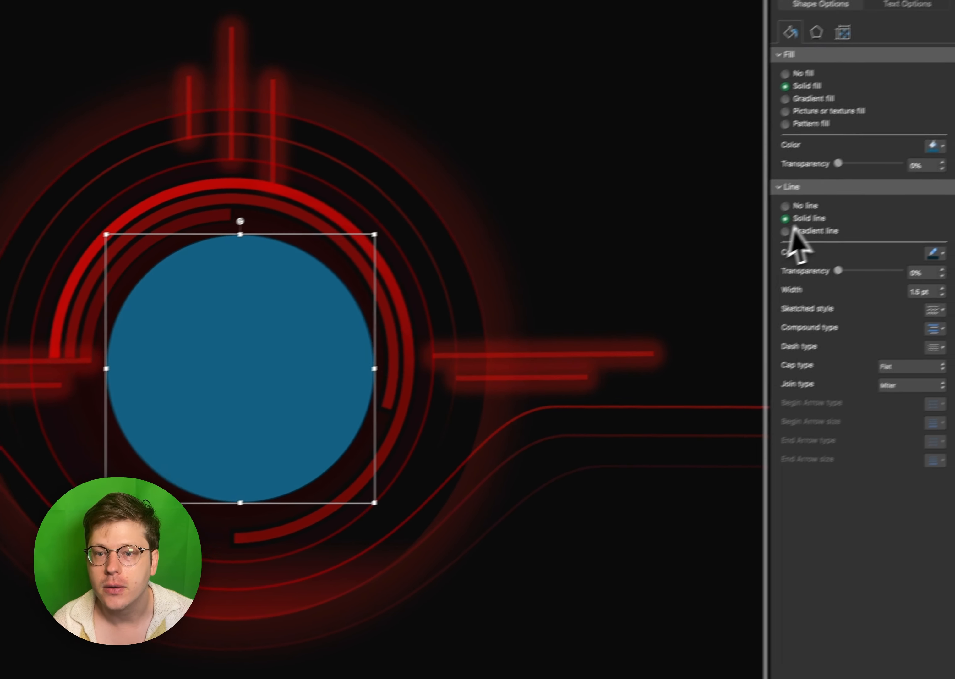
- Give the central circle a red pattern fill using a dense dotted pattern
left_click(802, 206)
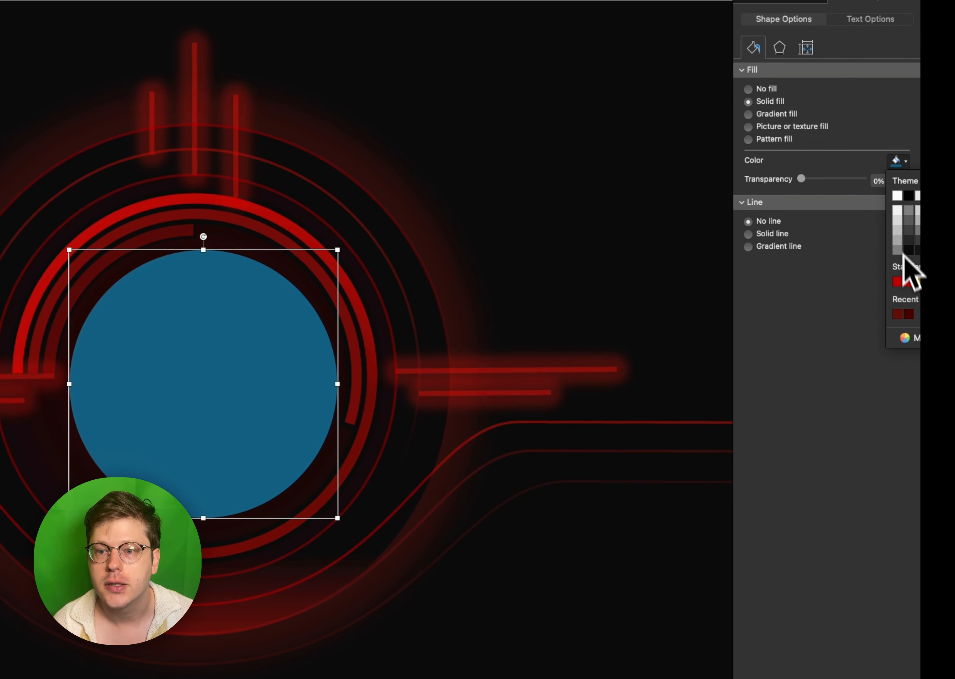
left_click(909, 282)
left_click(775, 139)
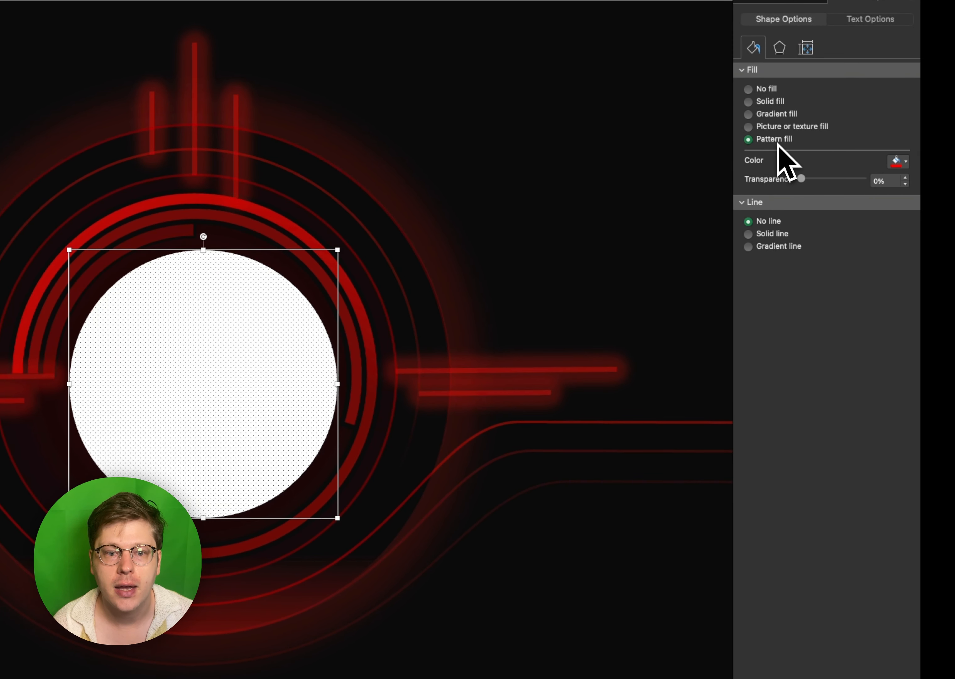
left_click(855, 195)
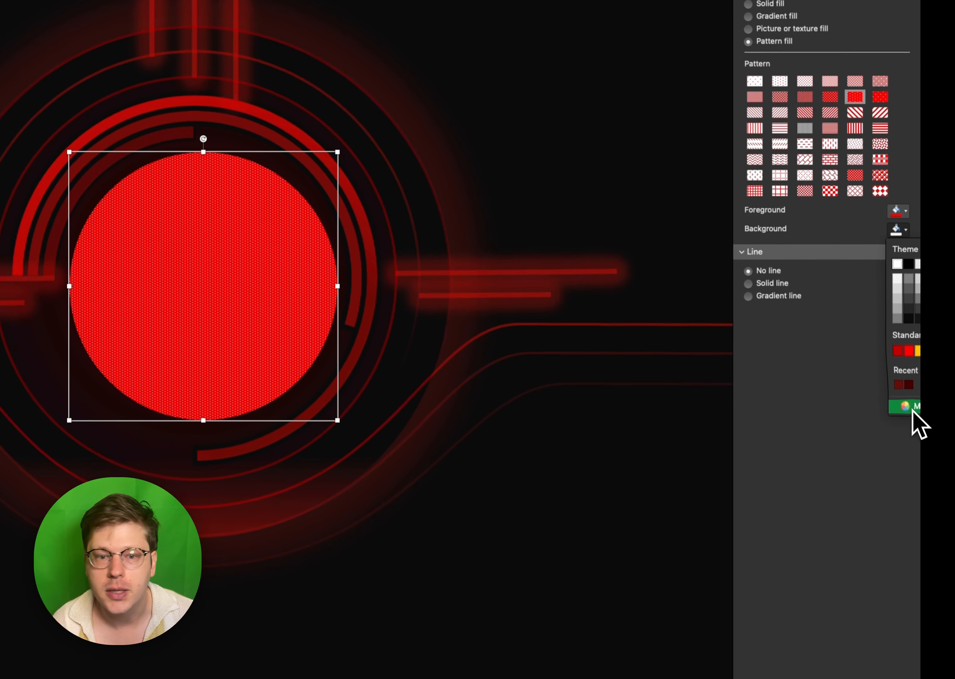
- Set the circle pattern's background to near-black, and move the circle to about 12.26" left and 5.76" top
left_click(912, 504)
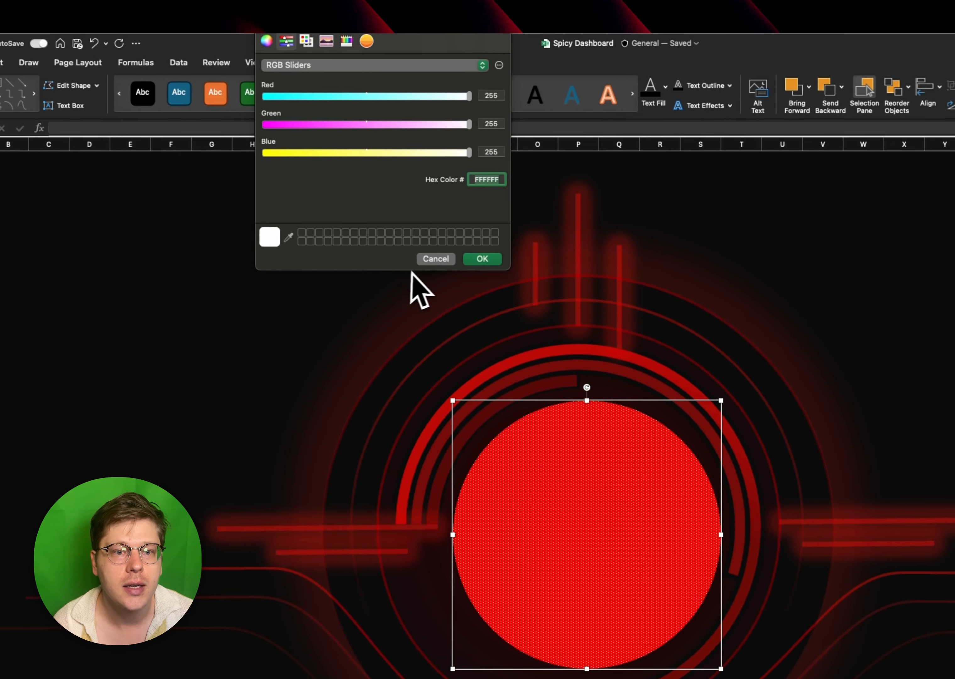
left_click(289, 185)
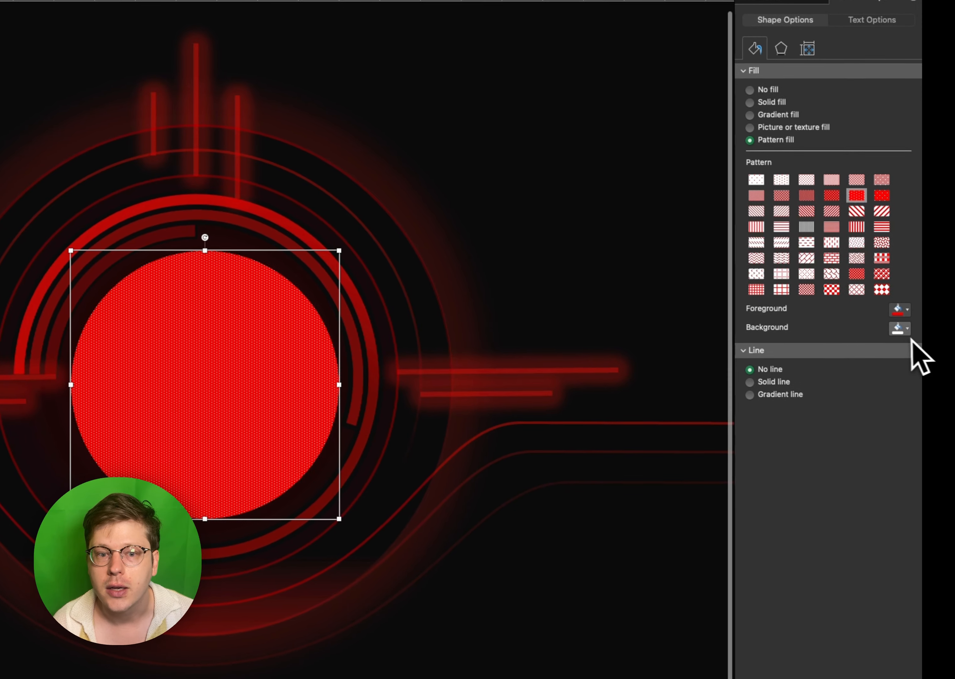
left_click(899, 327)
left_click(906, 417)
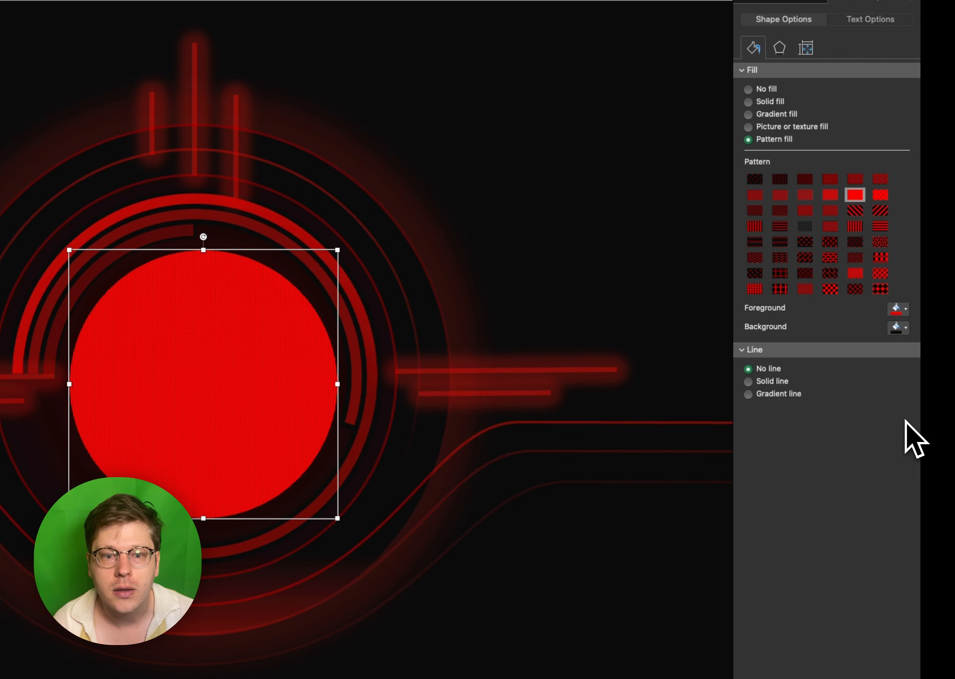
left_click_drag(208, 375, 205, 374)
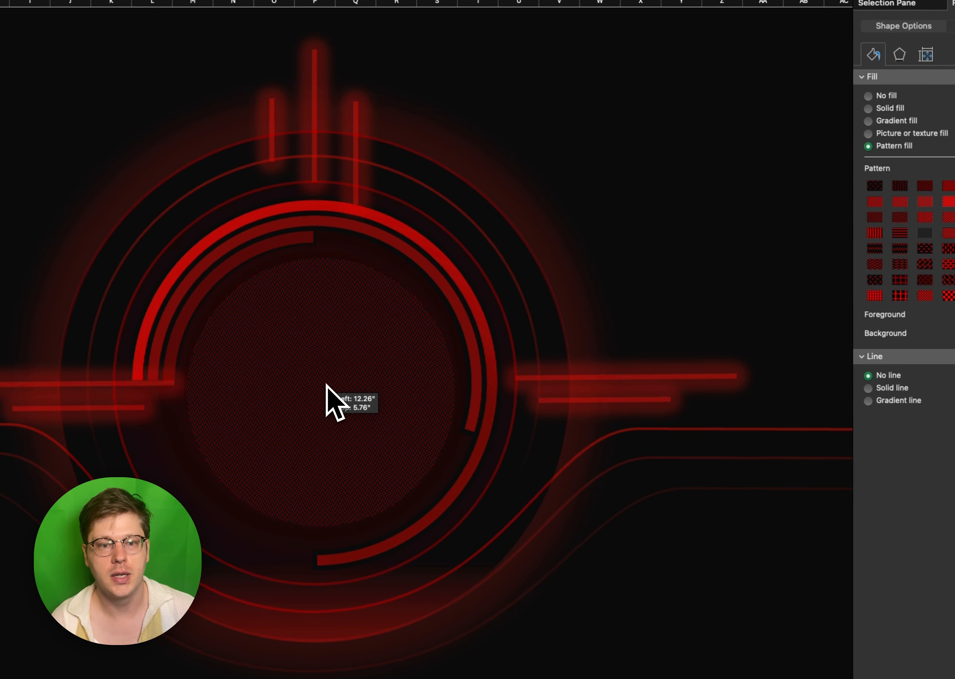
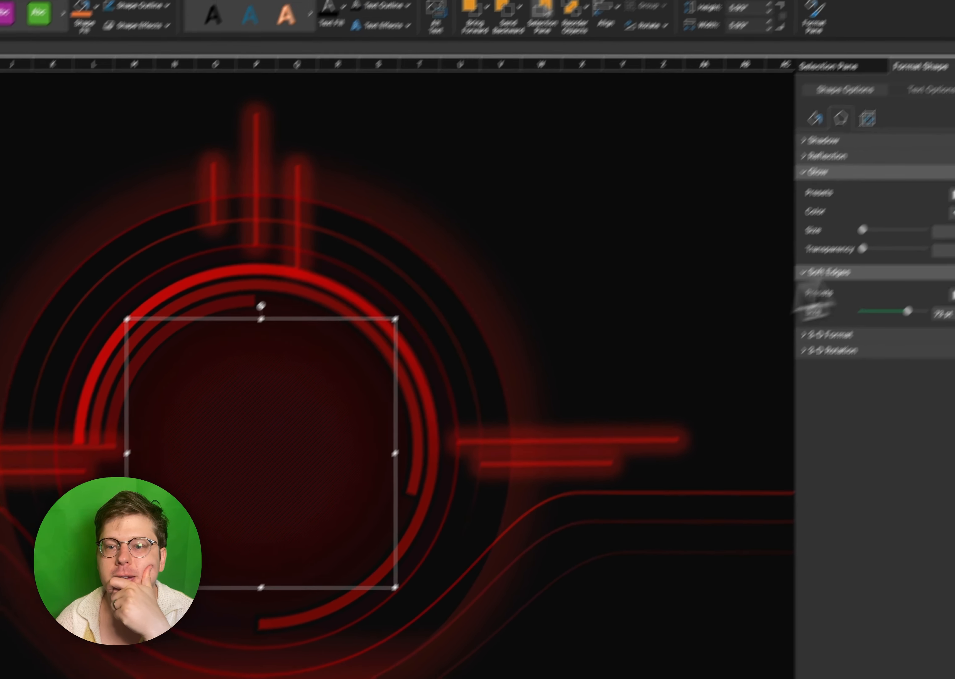
- Increase the central circle's soft edges slightly and change its pattern fill to the sparsest dots
left_click_drag(909, 313, 913, 314)
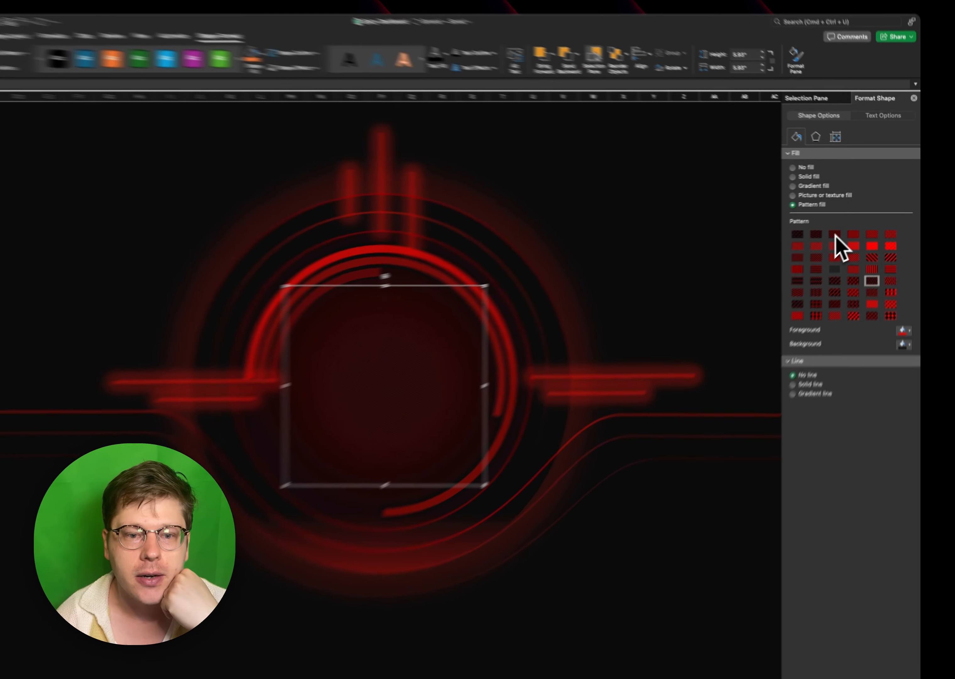
left_click(846, 226)
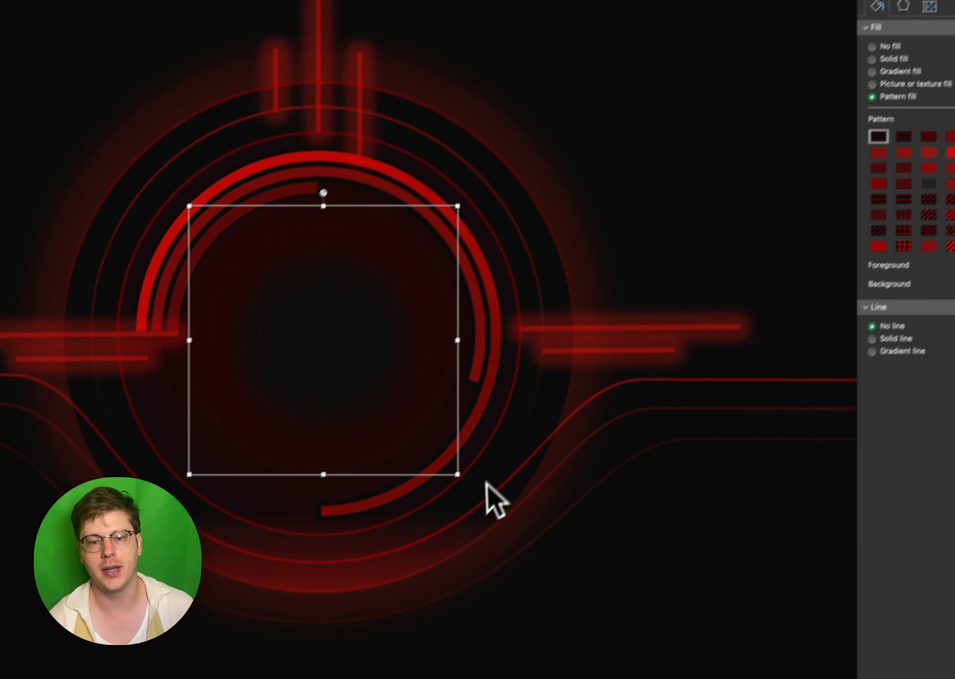
- Enlarge the patterned central circle and recentre it inside the innermost progress arc
left_click_drag(334, 594, 368, 633)
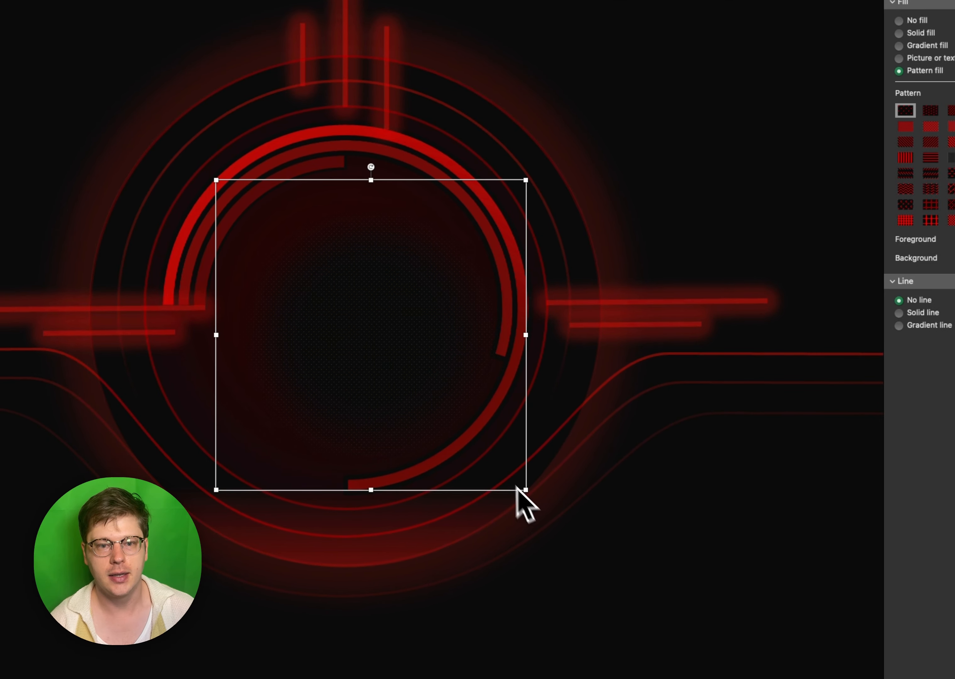
left_click_drag(242, 474, 236, 468)
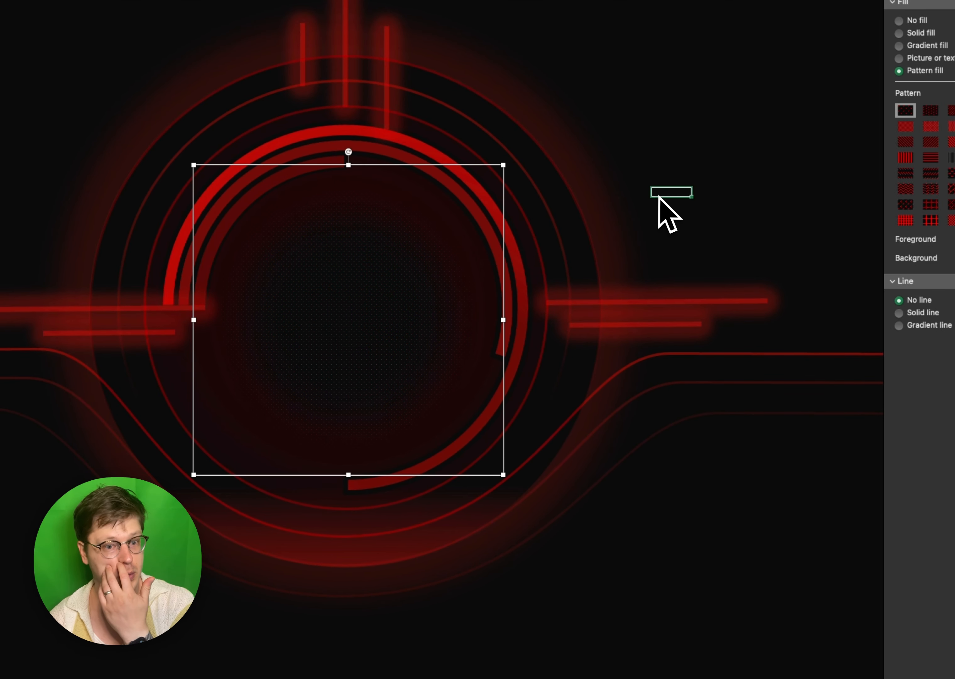
left_click(659, 197)
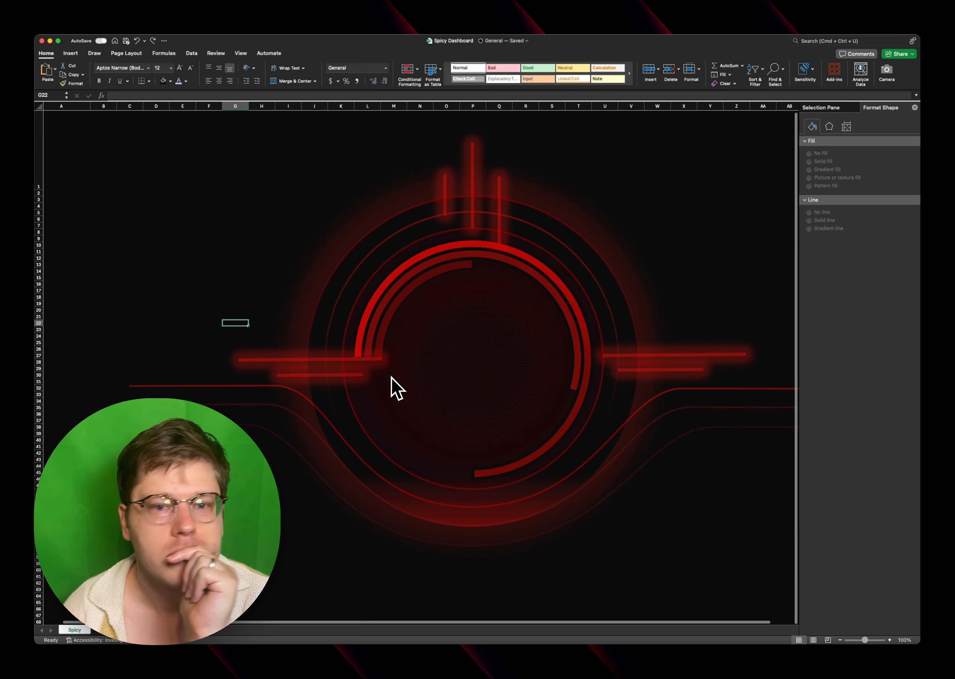
- Draw a rectangle with snipped diagonal corners, about 9.46" wide and 4.71" high, beside the rings above the left glowing lines
left_click(70, 53)
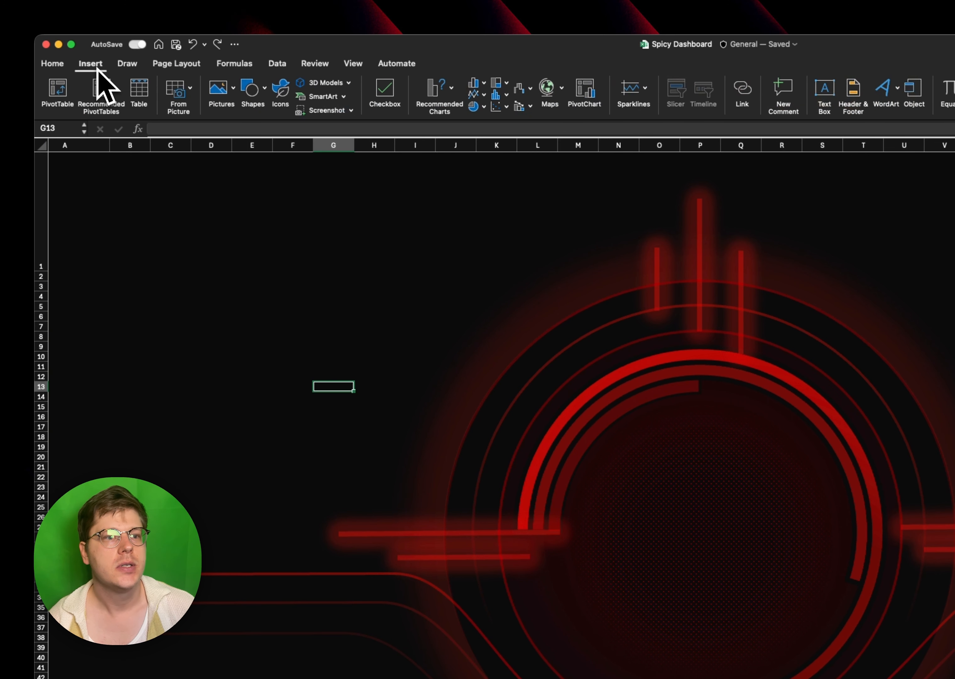
left_click(253, 91)
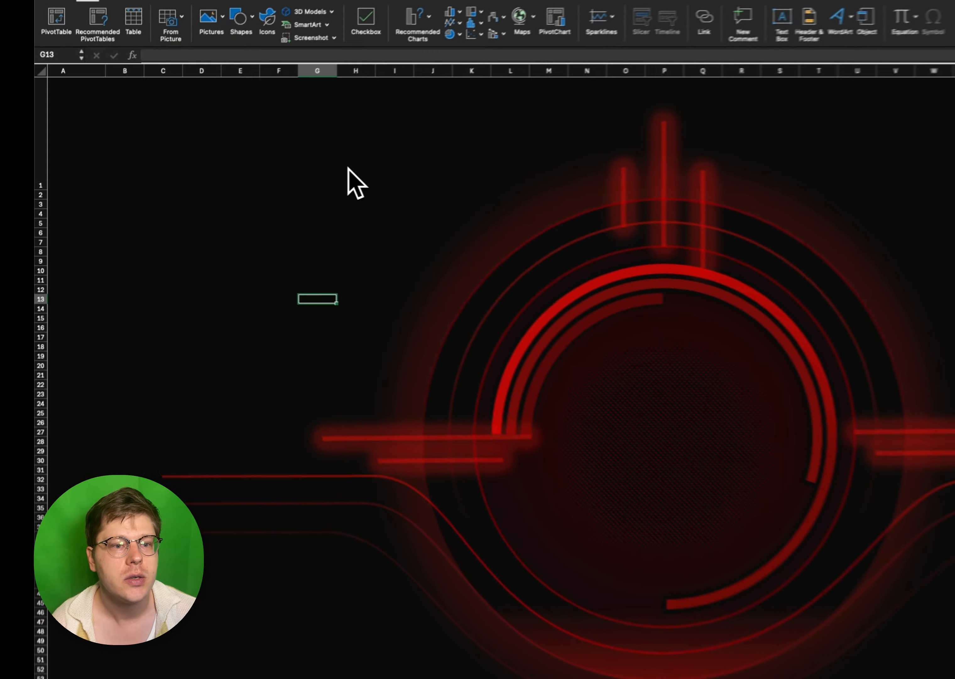
left_click_drag(132, 224, 565, 439)
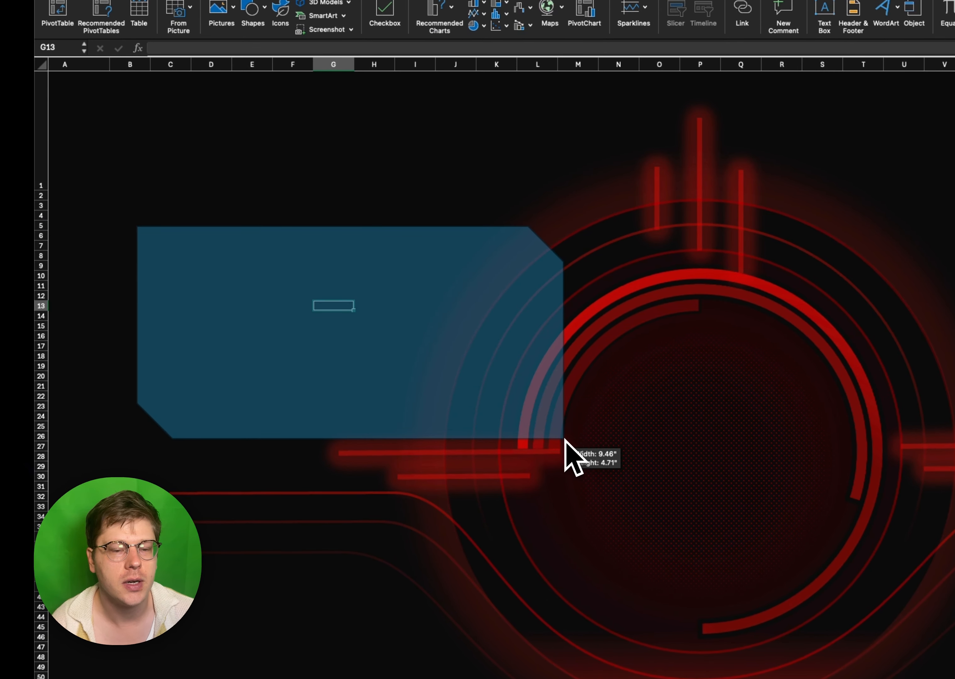
mouse_move(385, 370)
left_mouse_down()
mouse_move(380, 360)
mouse_move(398, 357)
mouse_move(394, 365)
left_mouse_up()
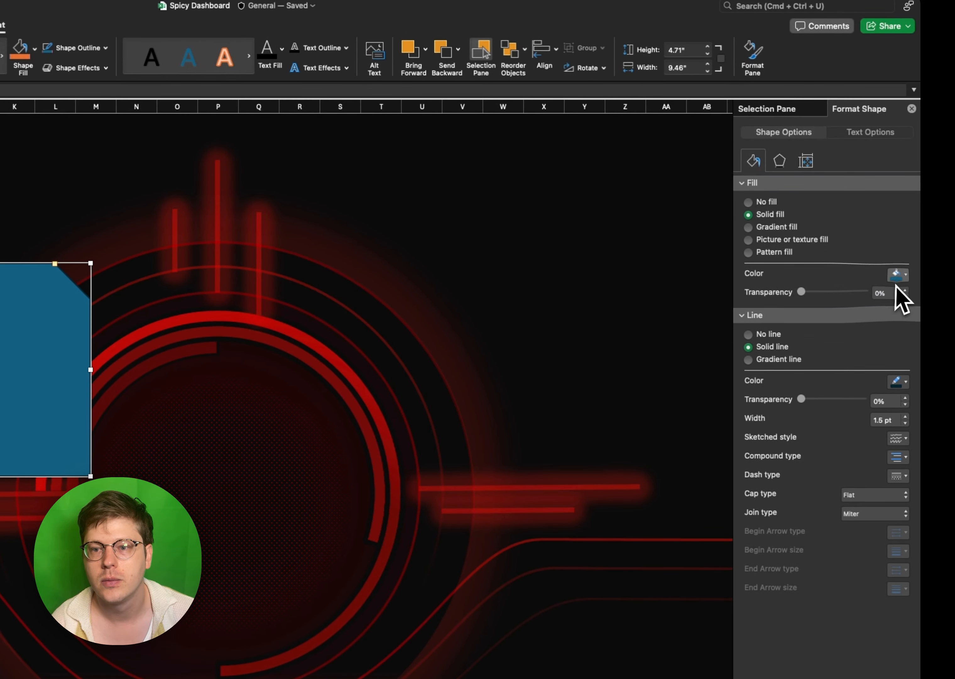
- Give the snipped-corner panel a solid near-black fill and a red outline
left_click(897, 274)
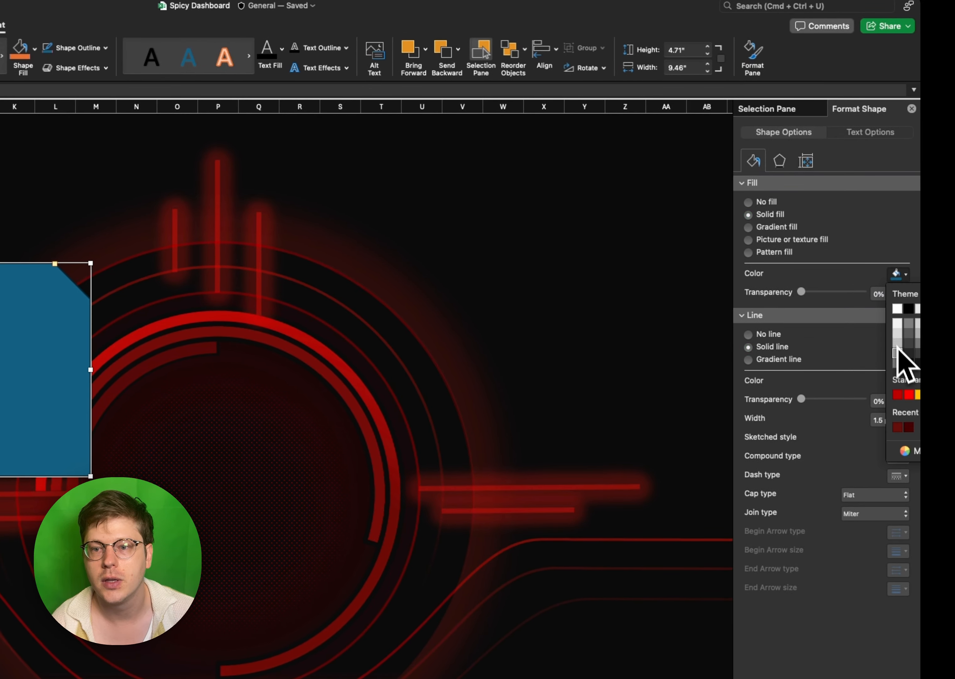
left_click(909, 364)
left_click(896, 381)
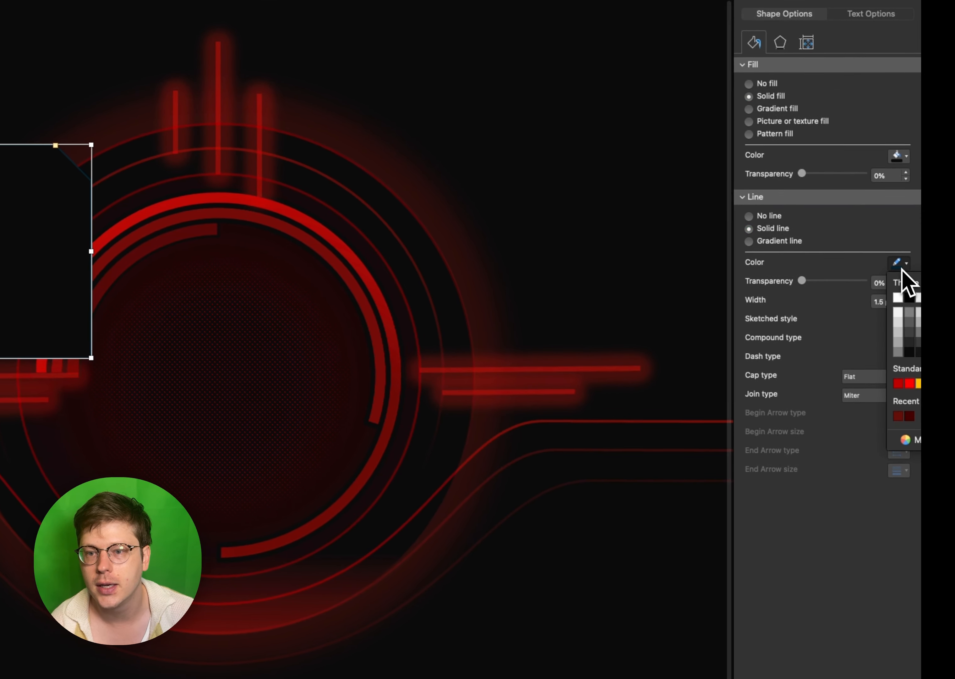
left_click(905, 385)
- Send the panel to the back, shift it slightly left and deepen its diagonal corner snips
right_click(277, 275)
mouse_move(378, 400)
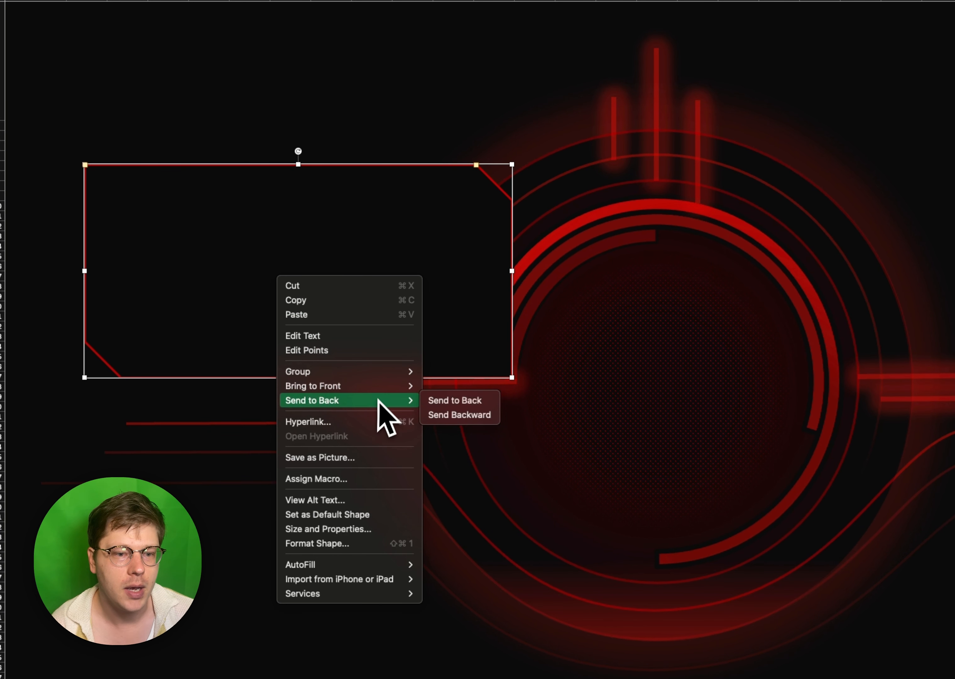
left_click(455, 400)
left_click_drag(255, 290, 181, 301)
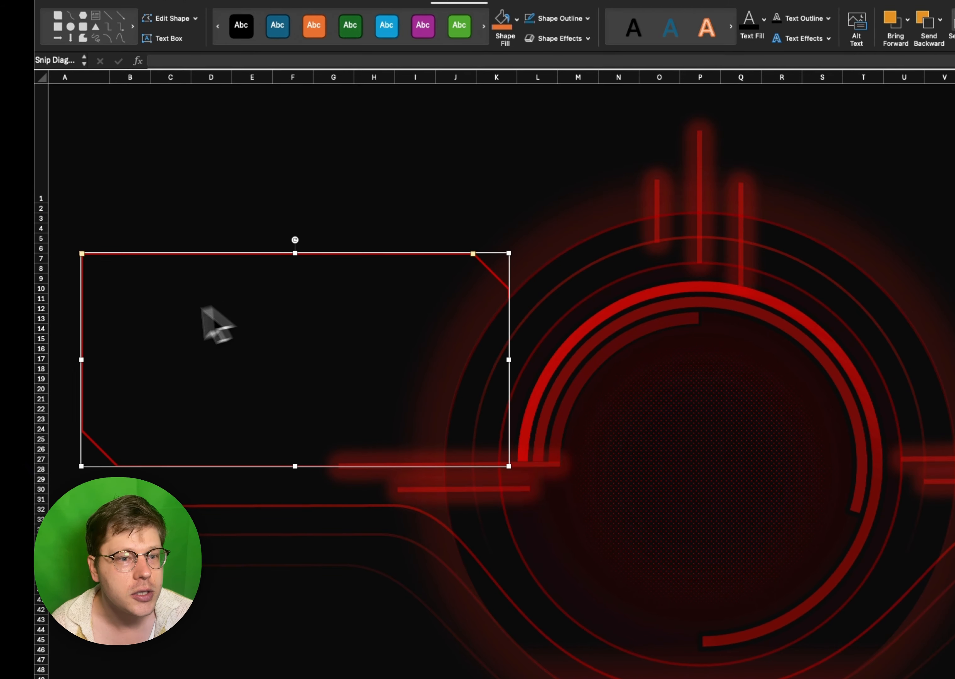
left_click_drag(473, 254, 466, 255)
left_click(577, 198)
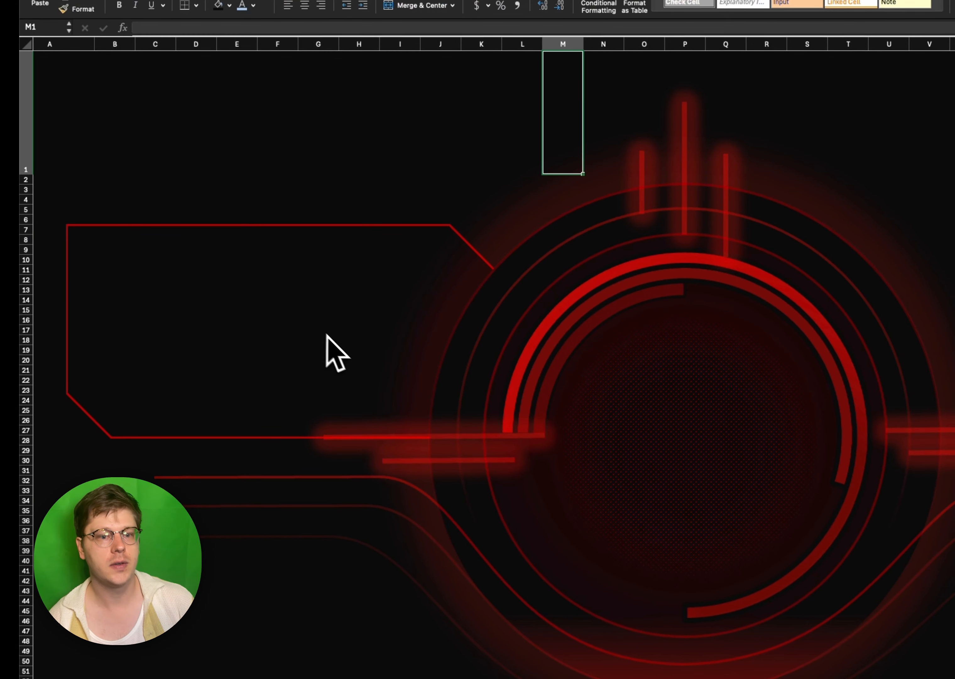
- Shorten the upper glowing line left of the rings to about 2.42" and set its height to 0" to level it
scroll(306, 455, "right", 1)
left_click(370, 439)
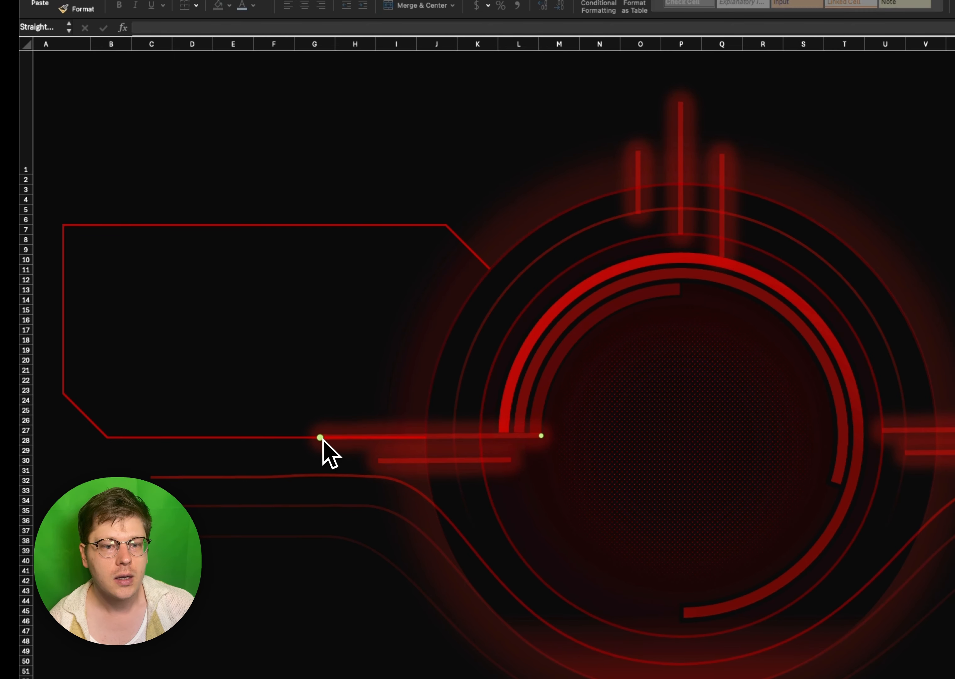
left_click_drag(321, 437, 381, 437)
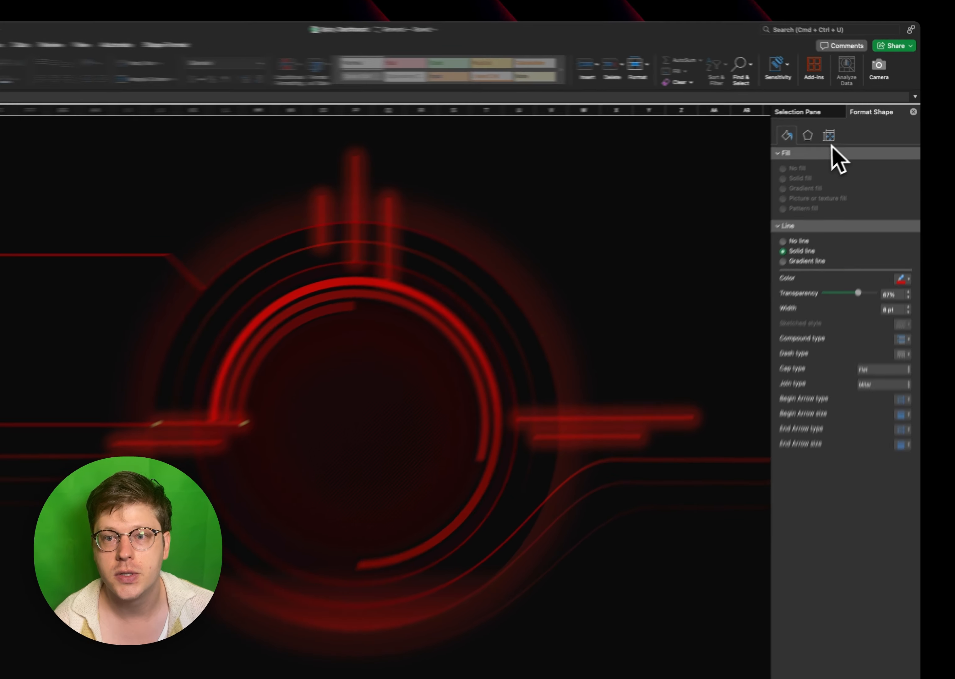
left_click(846, 126)
left_click(885, 192)
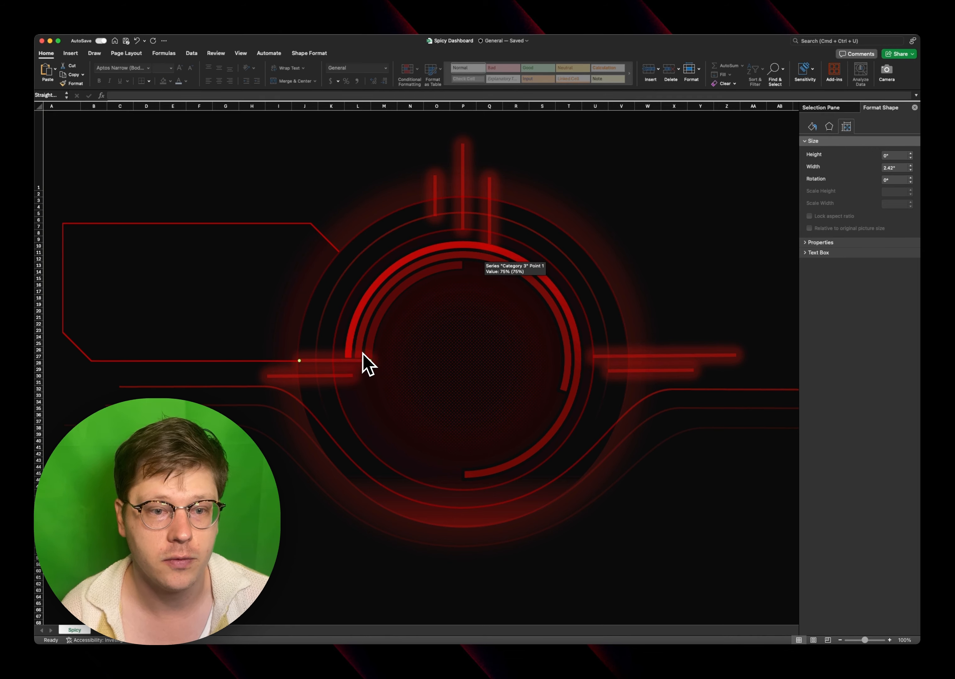
- Delete the short upper glowing line, and stretch the lower one just beneath the panel, from the upper curved line's left end to the innermost arc
left_click_drag(309, 361, 143, 335)
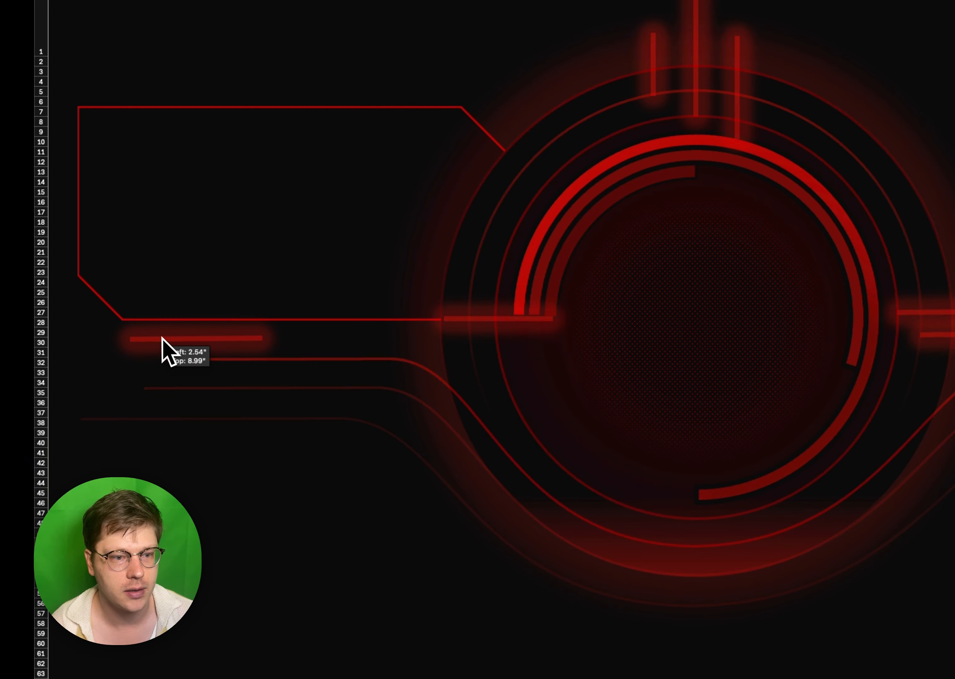
left_click_drag(262, 338, 560, 312)
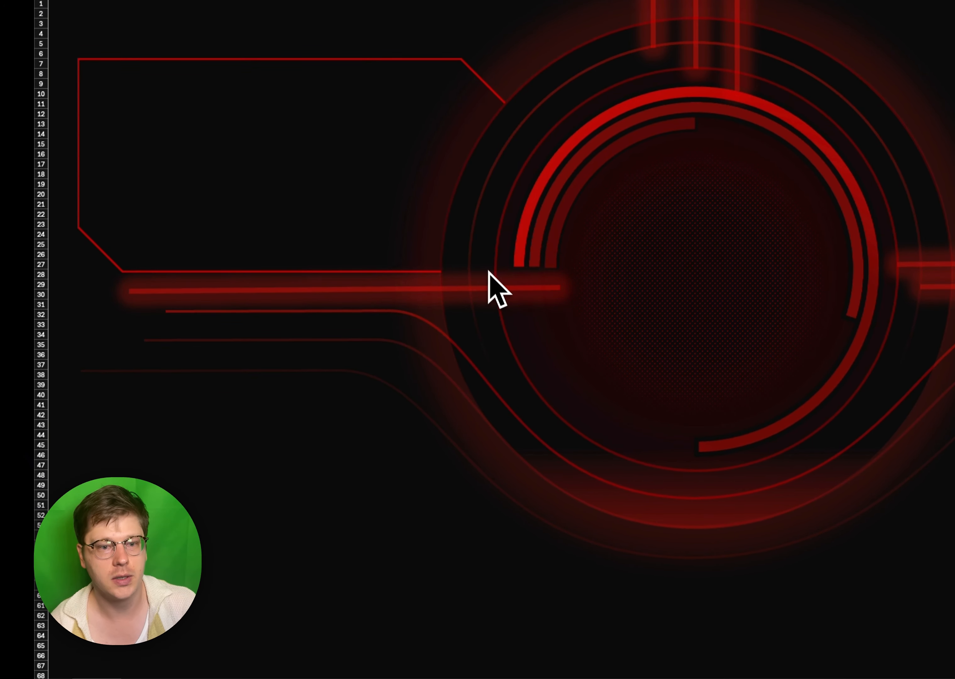
left_click(329, 365)
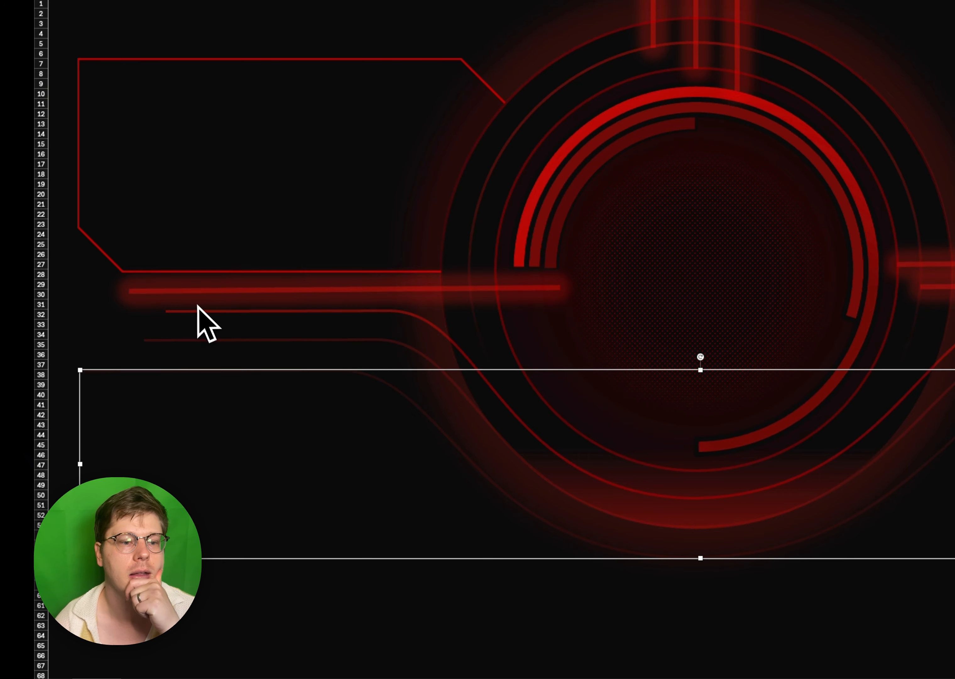
left_click(159, 296)
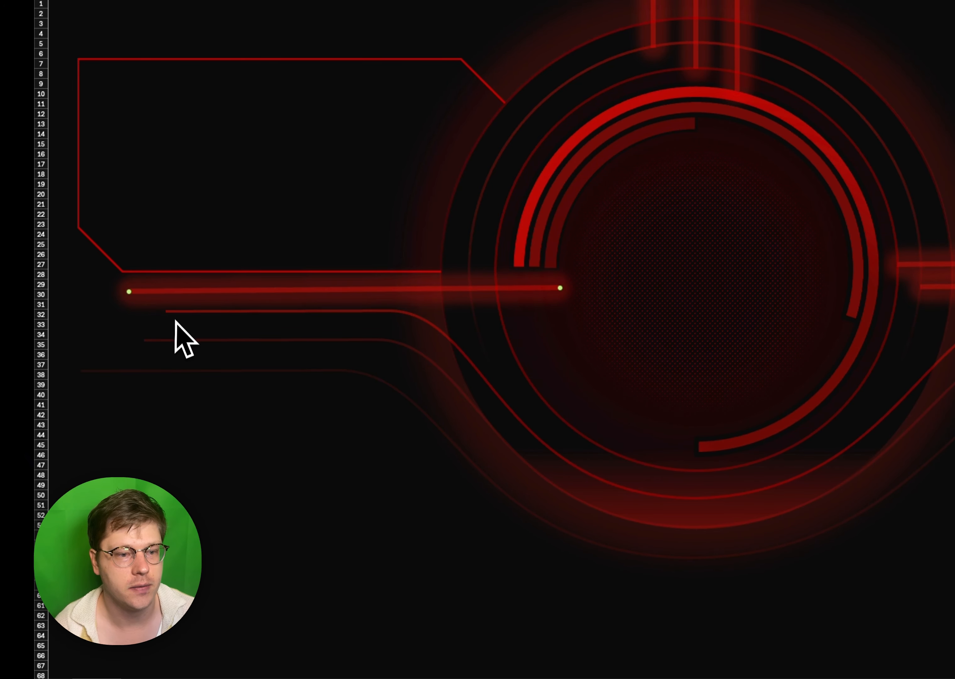
left_click_drag(129, 291, 168, 291)
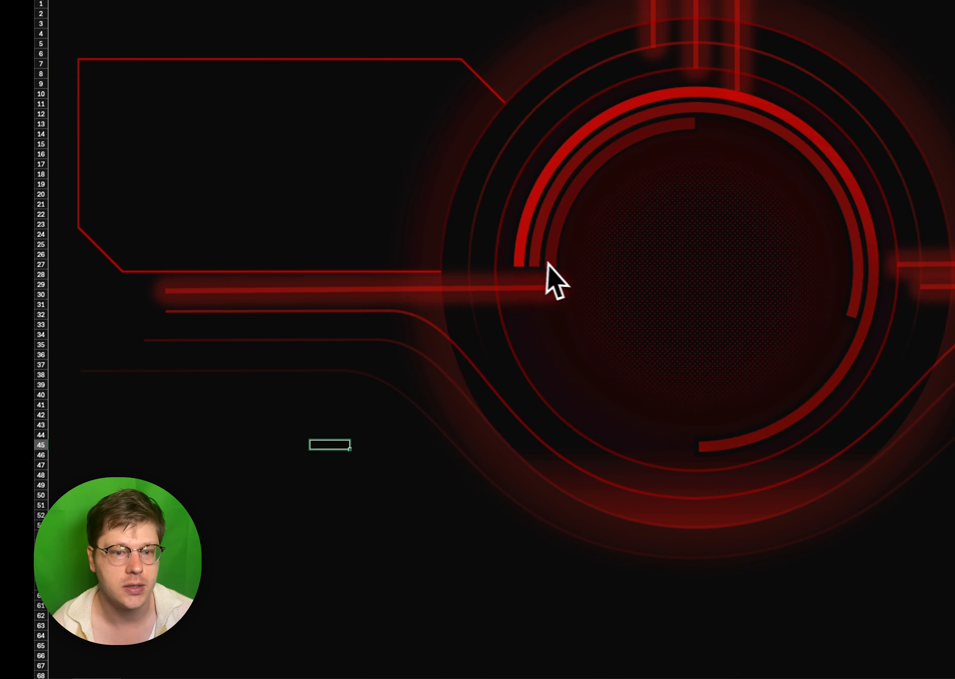
- Give the snipped-corner panel a red glow with a size of 69 pt and 84% transparency
scroll(708, 364, "right", 2)
scroll(708, 365, "left", 2)
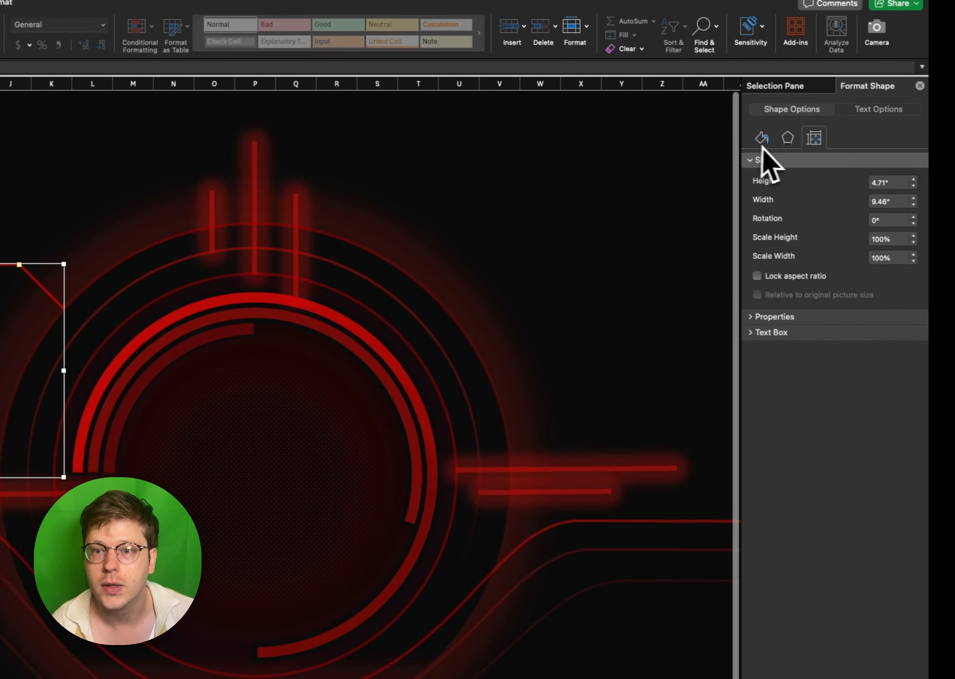
left_click(778, 136)
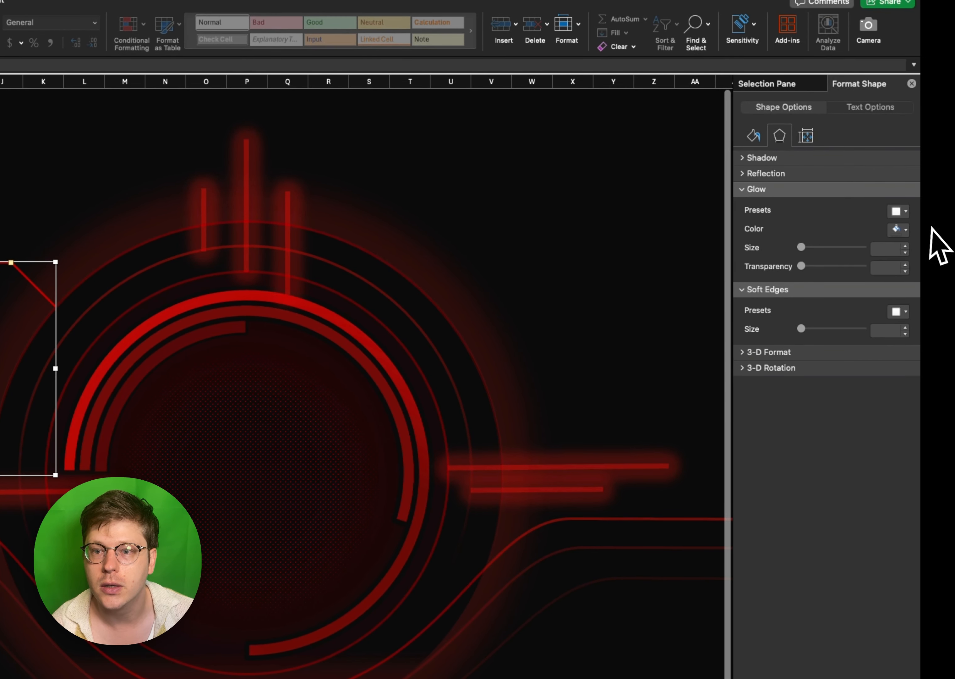
left_click(900, 212)
left_click(937, 354)
left_click(896, 229)
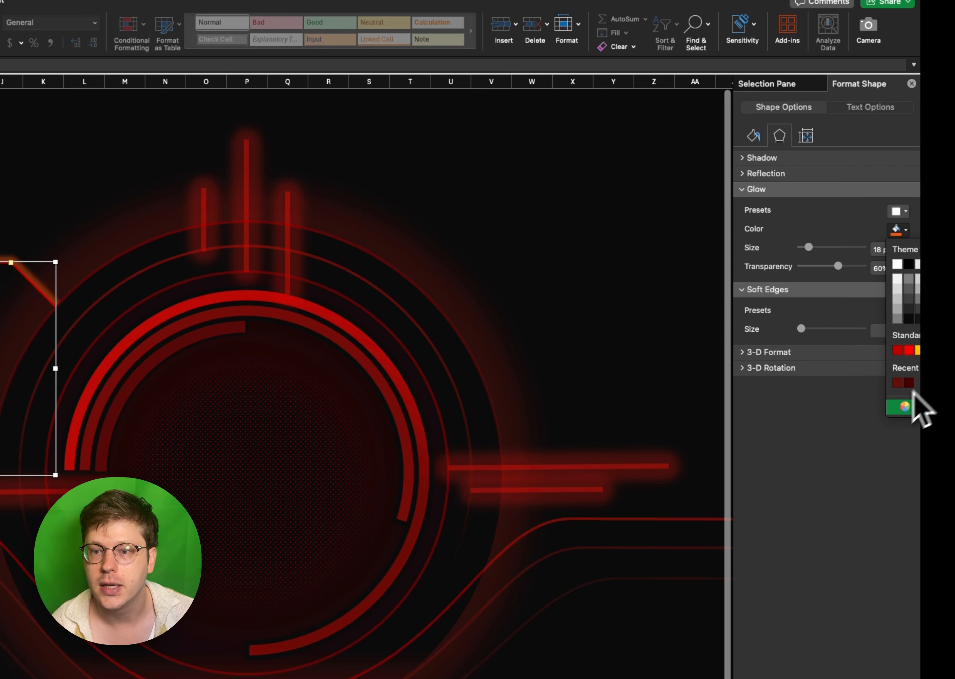
left_click(897, 349)
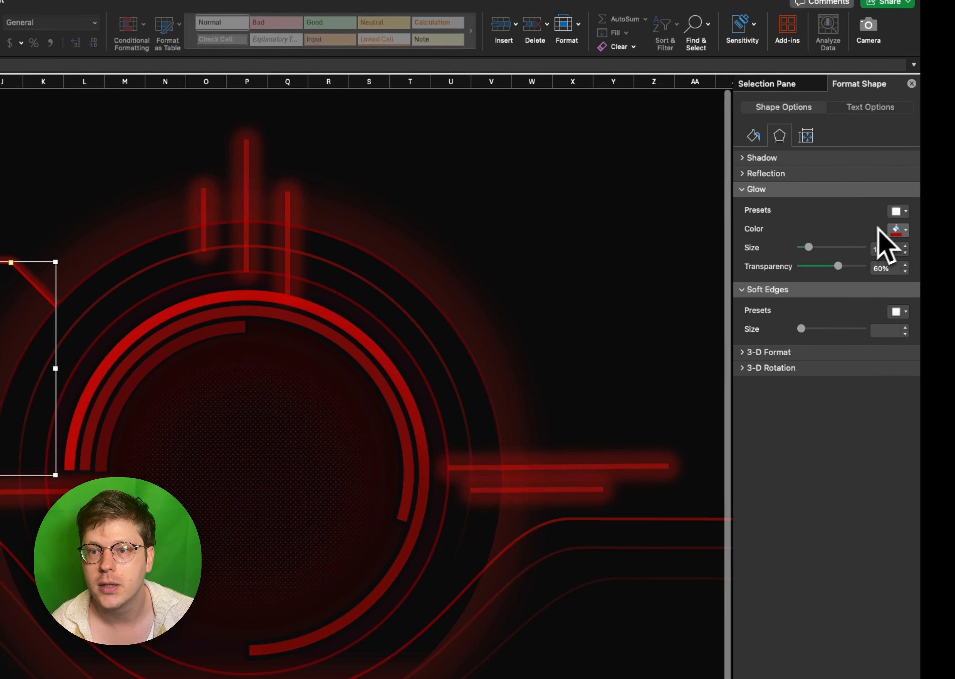
left_click(896, 230)
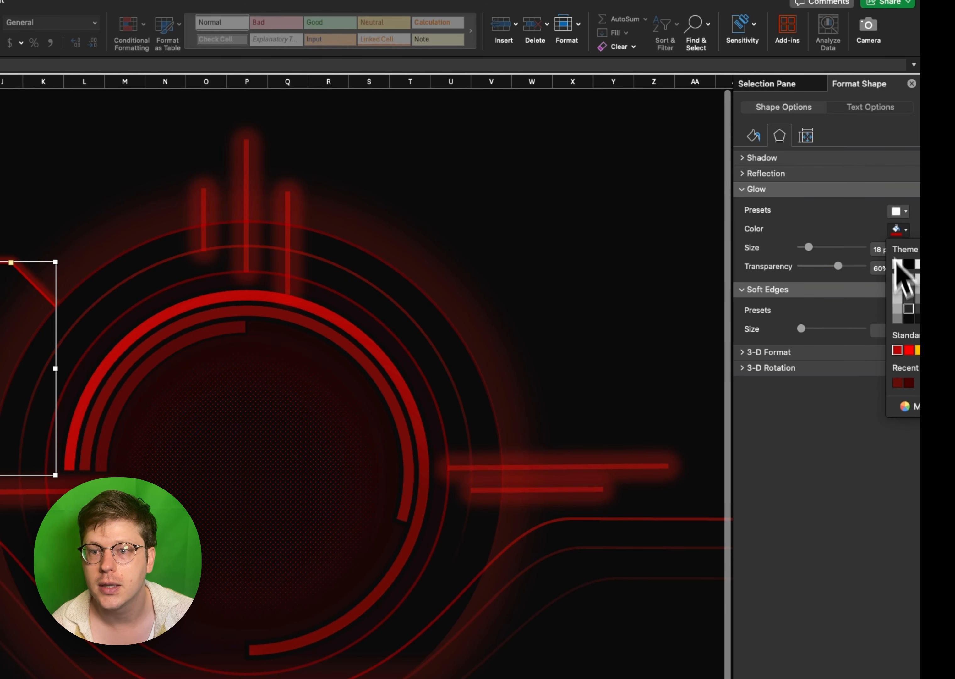
left_click(908, 350)
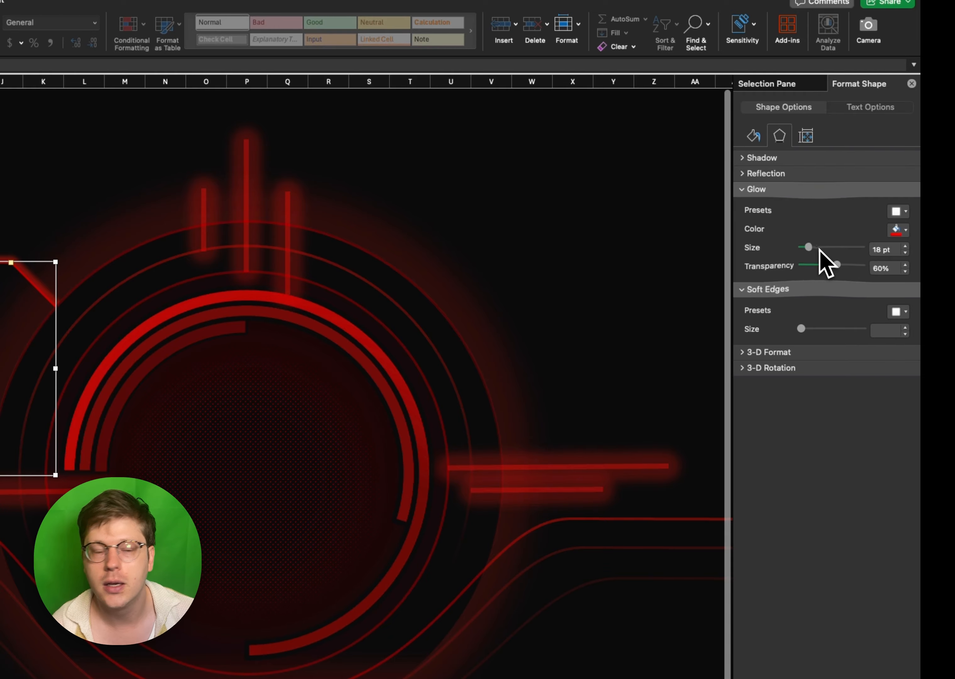
left_click_drag(819, 249, 829, 248)
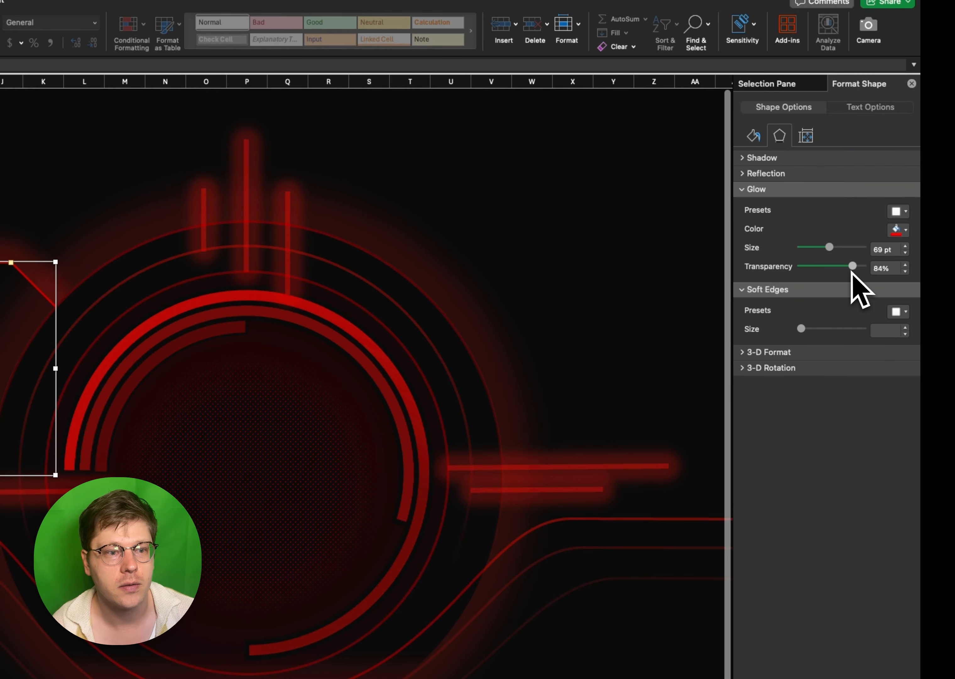
left_click(489, 327)
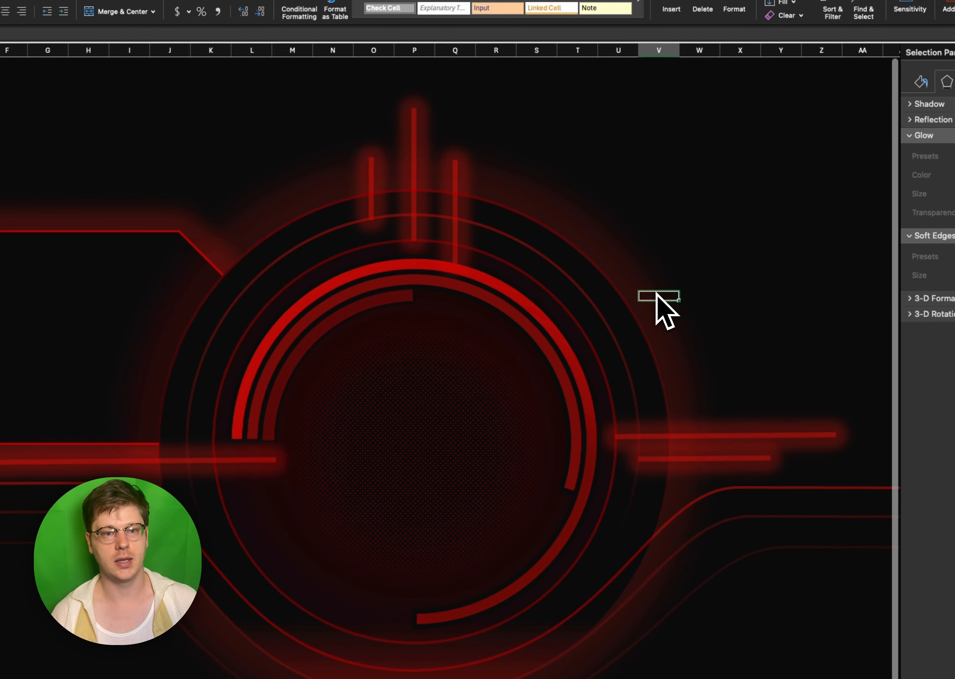
- Place a copy of the glowing line just above the panel, spanning its upper edge up to the snipped corner
left_click_drag(340, 460, 229, 202)
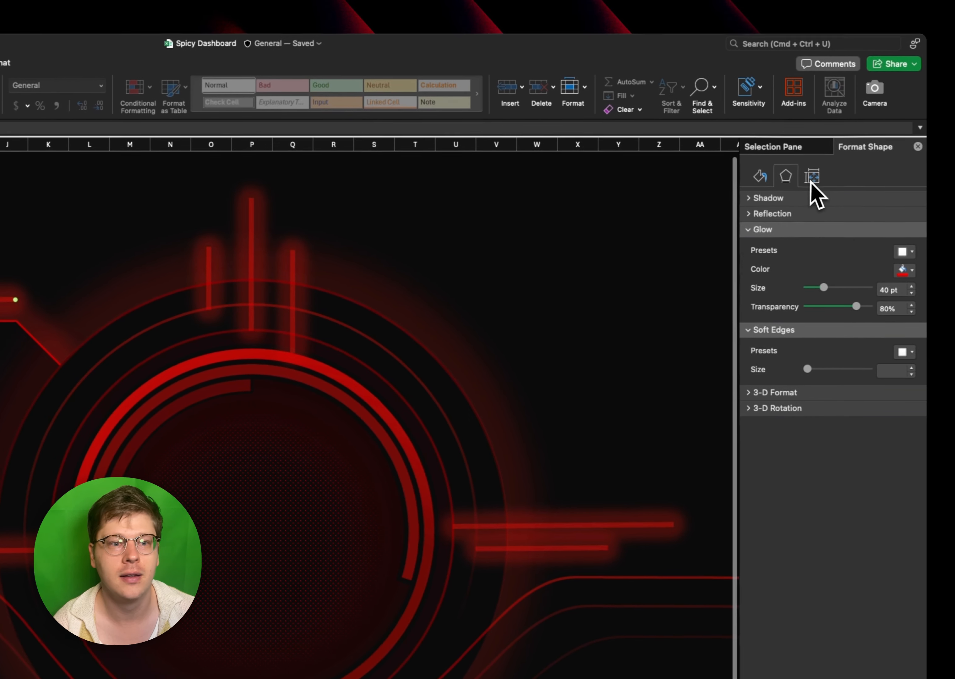
left_click(812, 183)
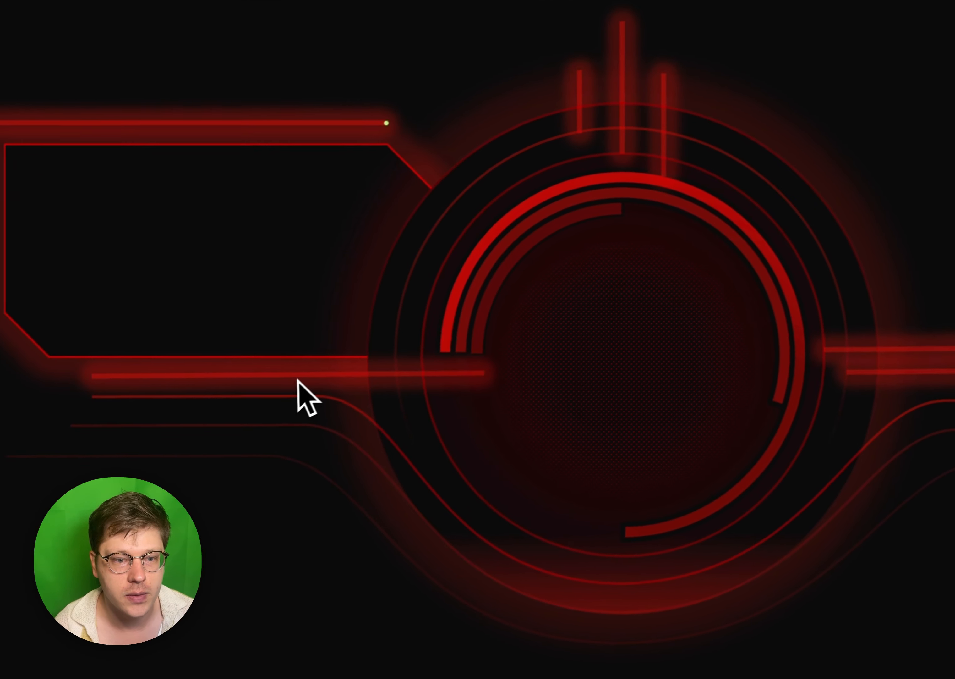
left_click(315, 369)
key("Escape")
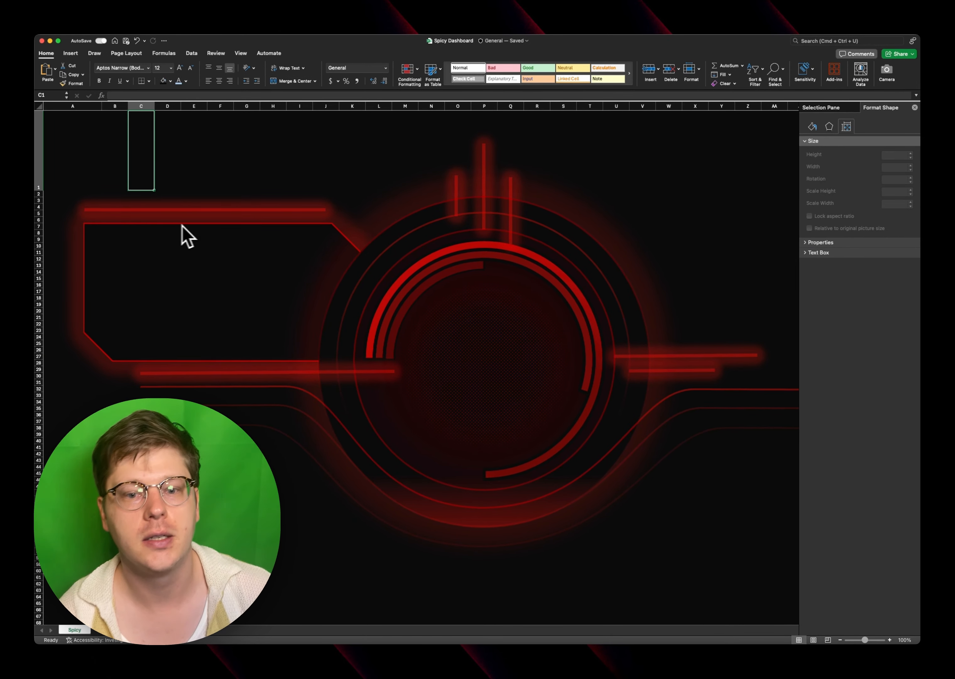
- Place a copy of the glowing panel on the right side of the rings and send it to the back
scroll(182, 224, "right", 2)
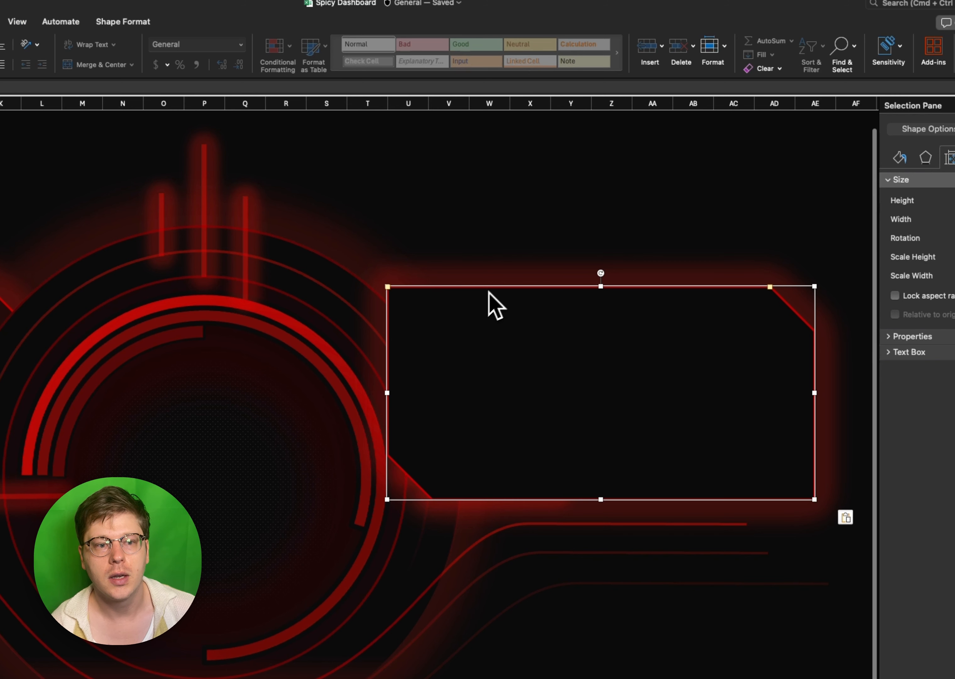
left_click_drag(489, 293, 448, 240)
scroll(548, 240, "left", 5)
scroll(546, 238, "right", 5)
right_click(448, 240)
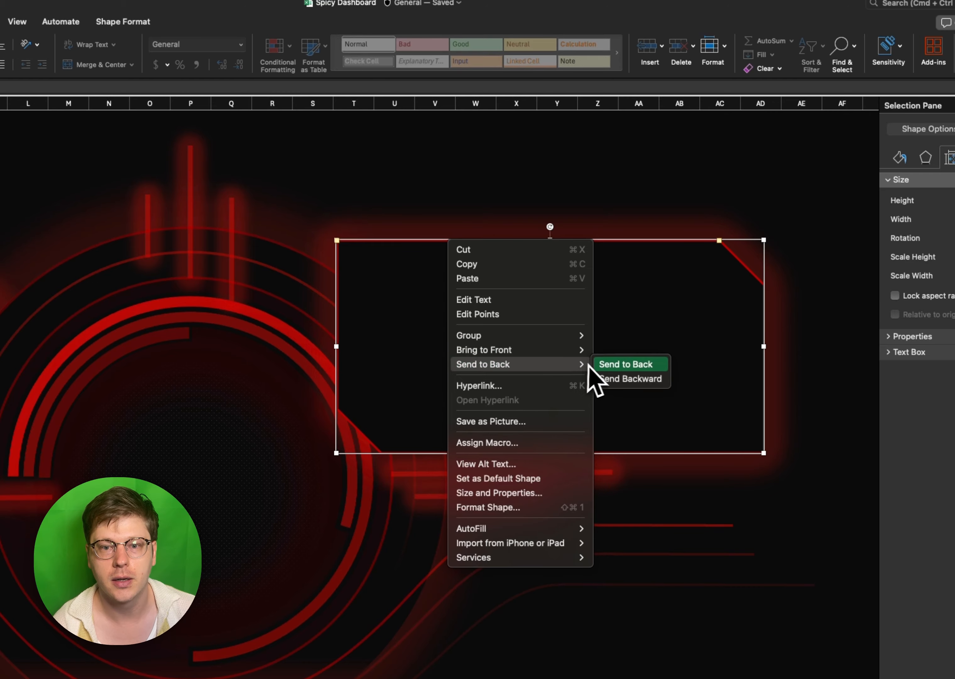
left_click(624, 364)
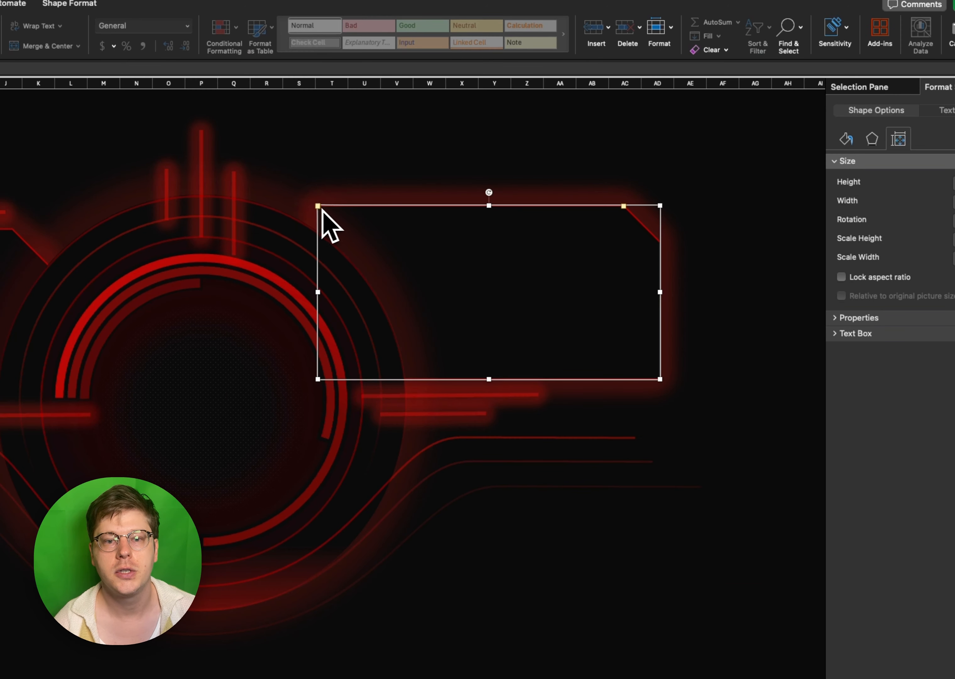
- Reshape the right panel's corners, snipping the upper-left and lower-right ones deeply and nearly squaring off the other two
left_click(358, 211)
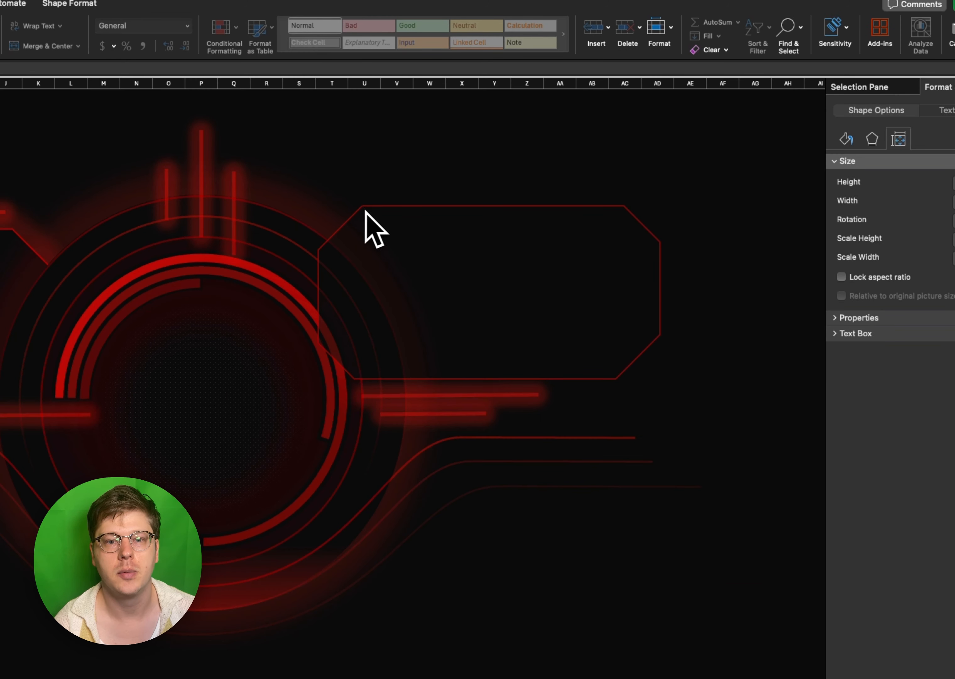
left_click(505, 219)
left_click_drag(624, 206, 654, 207)
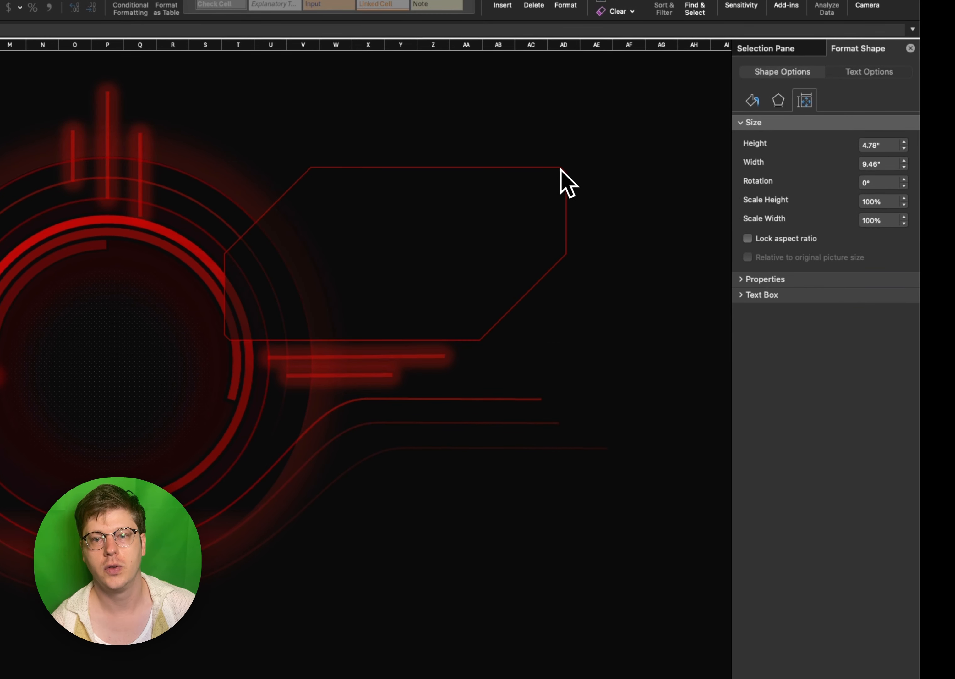
- Snip the right panel's upper-right corner slightly and move the panel up, clear of the glowing horizontal lines beside the rings
left_click_drag(553, 165, 553, 166)
left_click(614, 199)
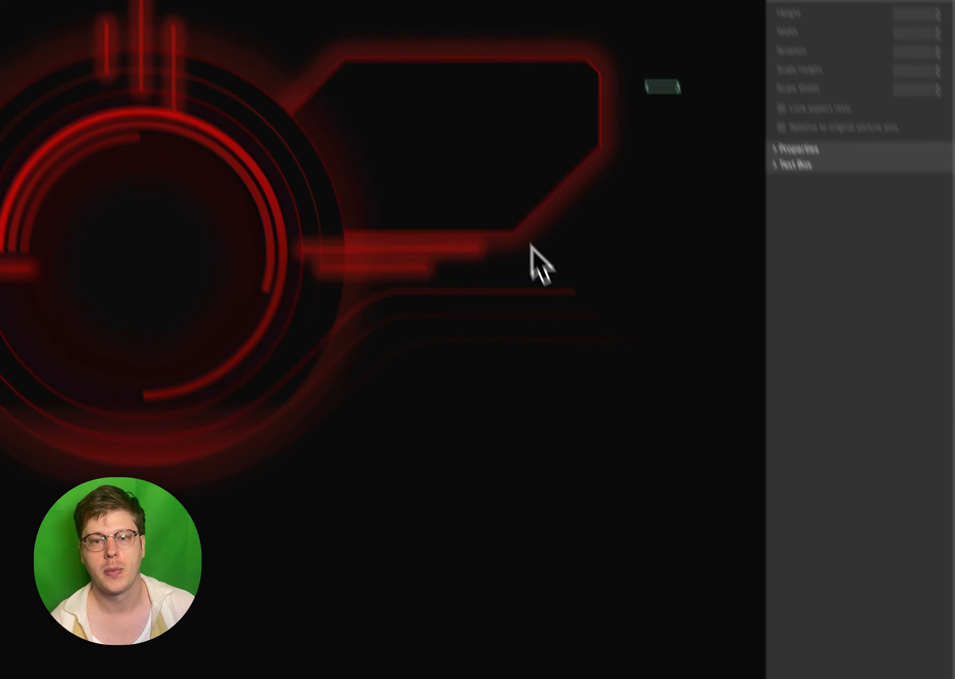
left_click_drag(561, 334, 519, 263)
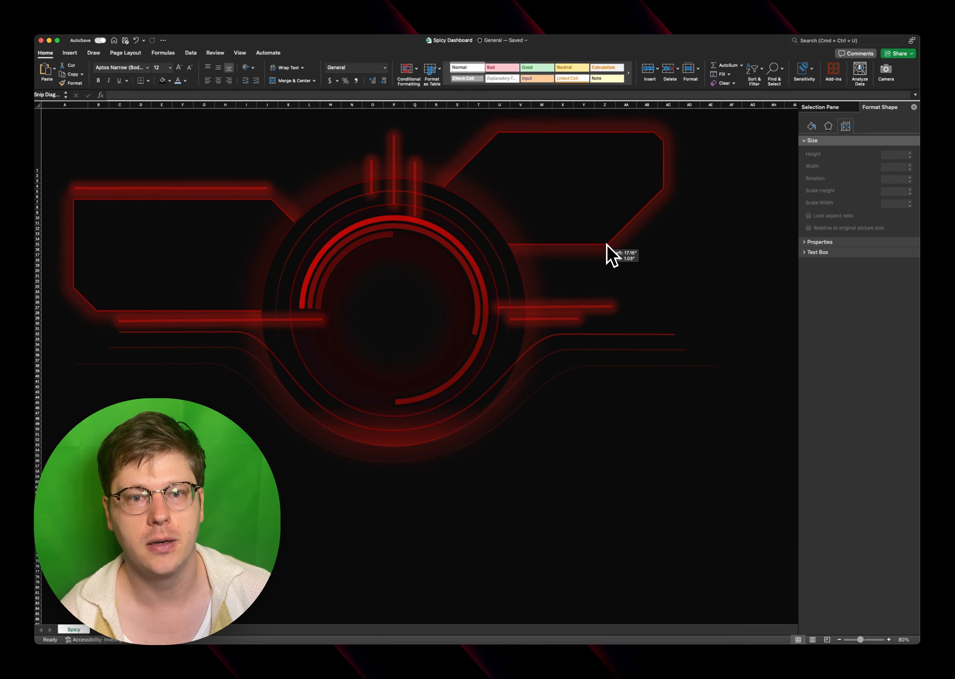
left_click_drag(607, 243, 609, 244)
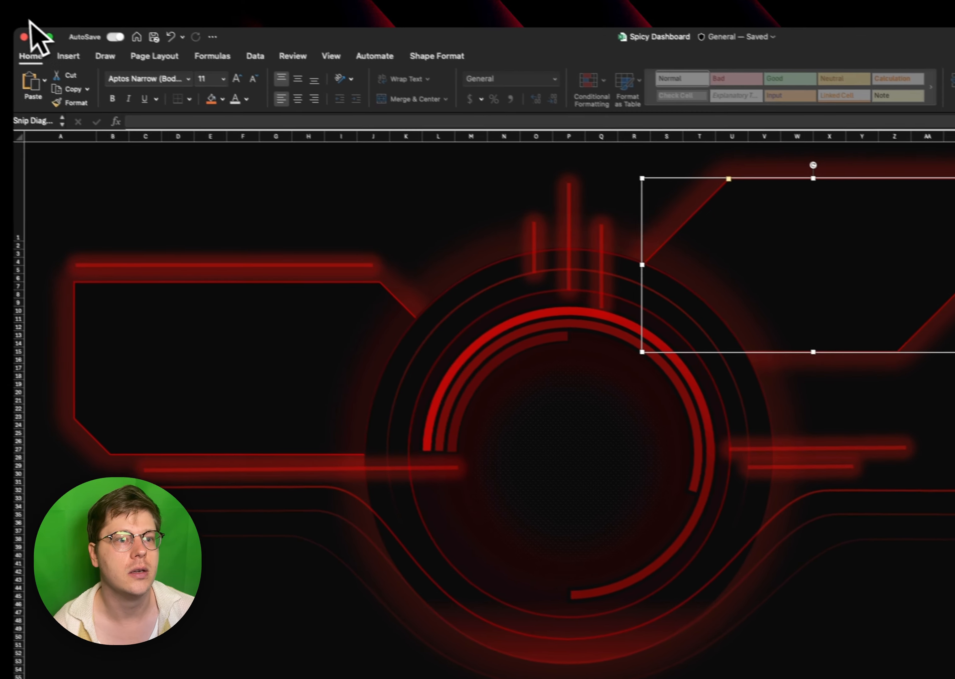
- Place a copy of the right panel directly below it as a bar about 2.02" tall and 9.46" wide with small corner snips
left_click(68, 56)
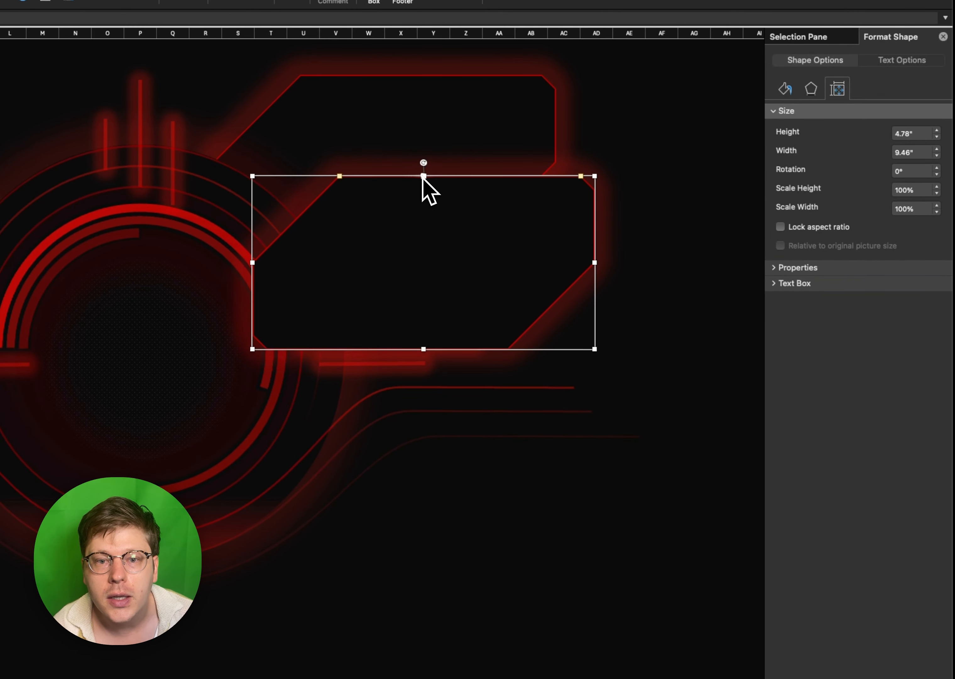
left_click_drag(423, 177, 422, 275)
right_click(462, 332)
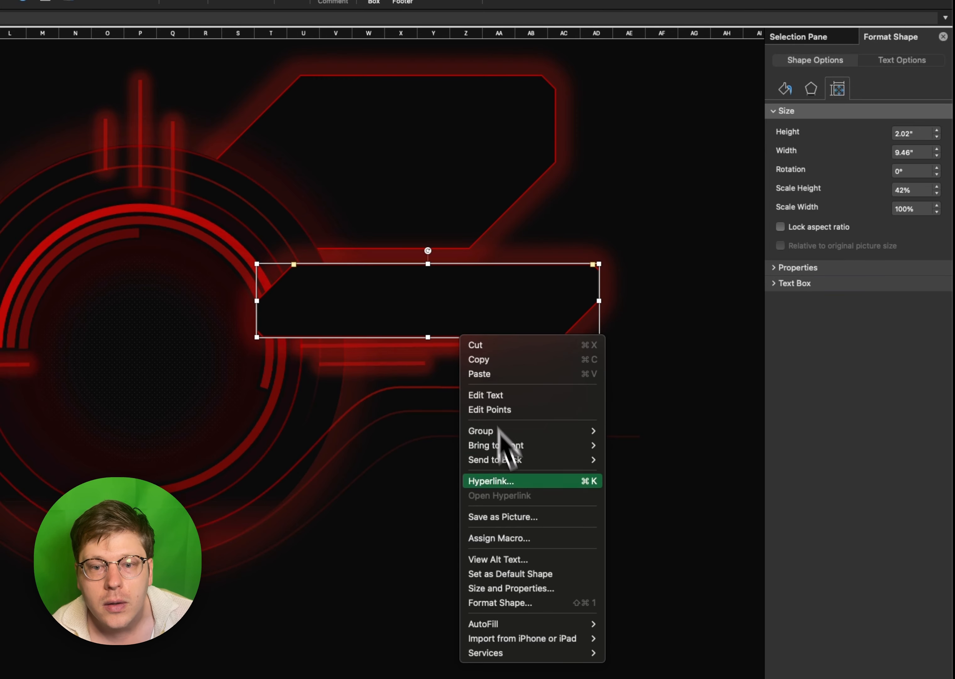
left_click(568, 286)
left_click_drag(564, 265, 586, 261)
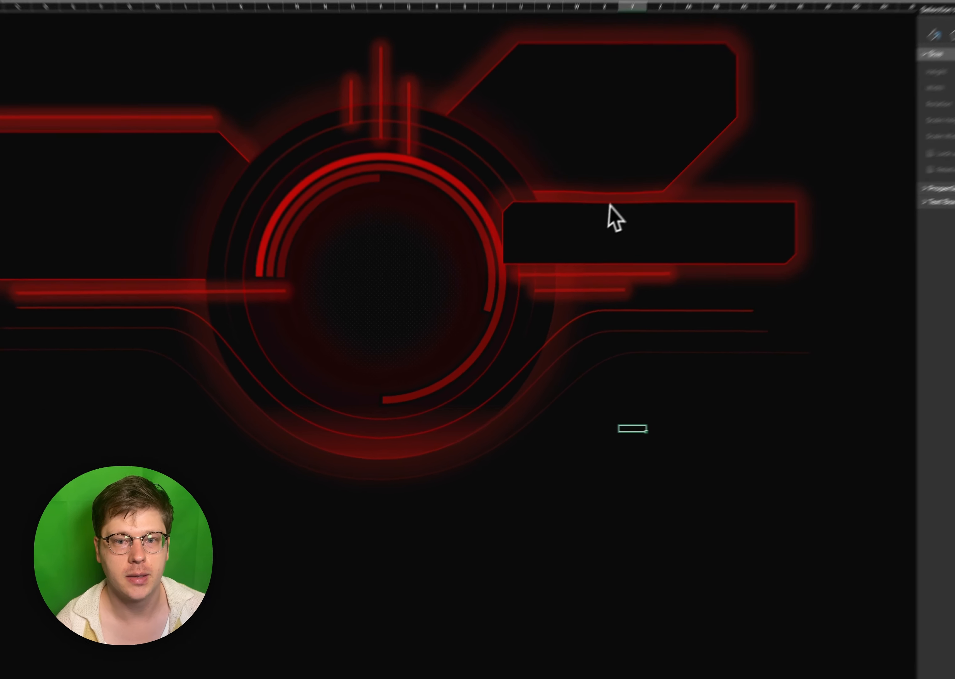
- Place a copy of the bar panel to the lower right of the rings, enlarging it to about 3.44" tall and 7.36" wide
left_click_drag(582, 285, 585, 291)
left_click_drag(666, 225, 362, 469)
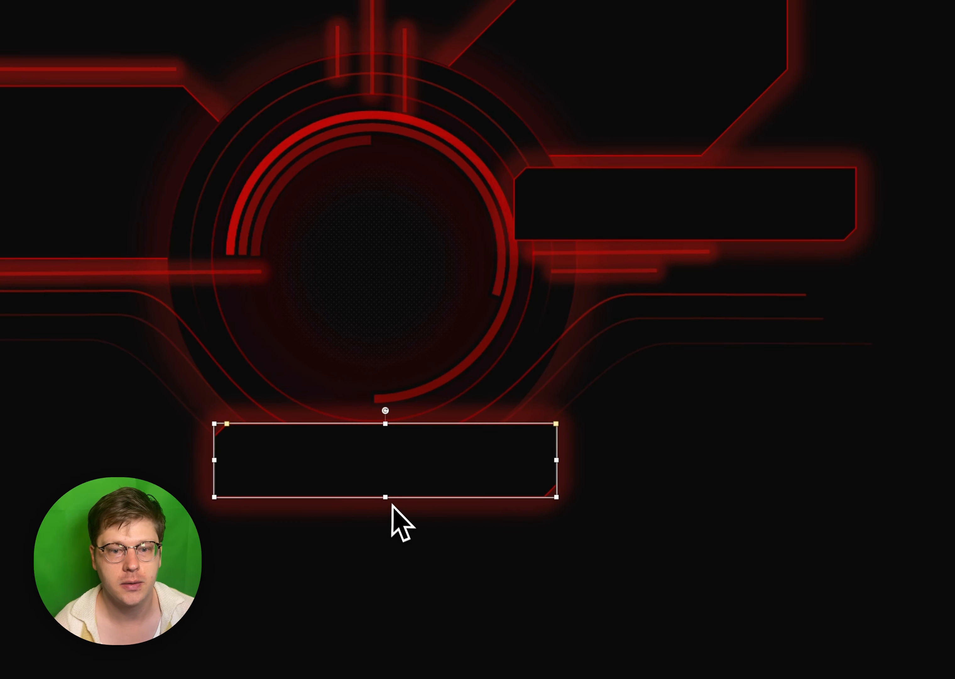
left_click_drag(556, 497, 552, 549)
left_click_drag(480, 482, 634, 412)
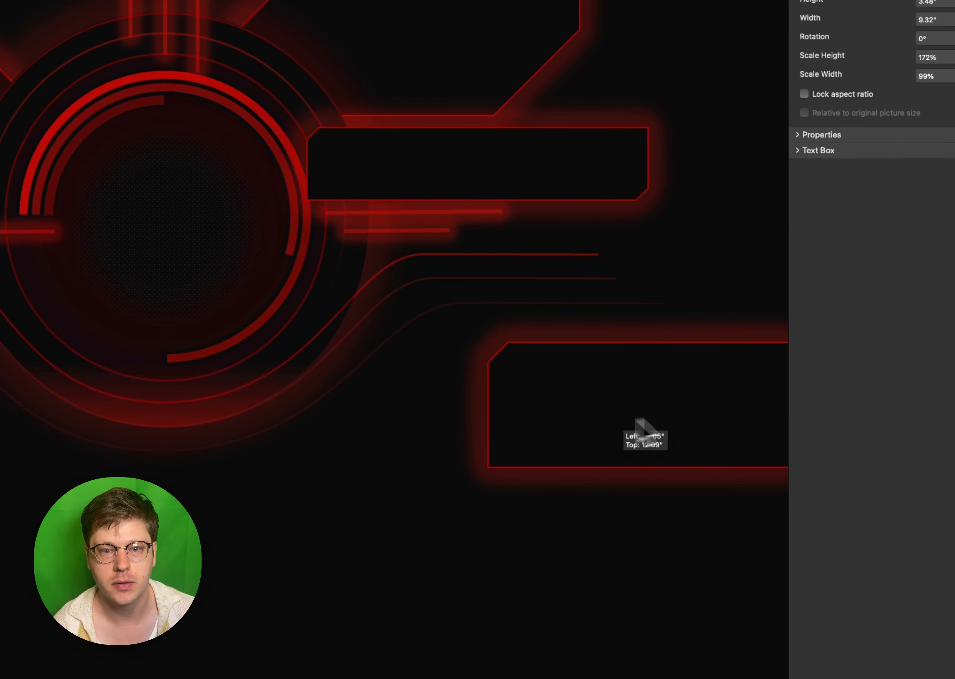
mouse_move(533, 373)
left_mouse_down()
mouse_move(510, 375)
mouse_move(518, 379)
left_mouse_up()
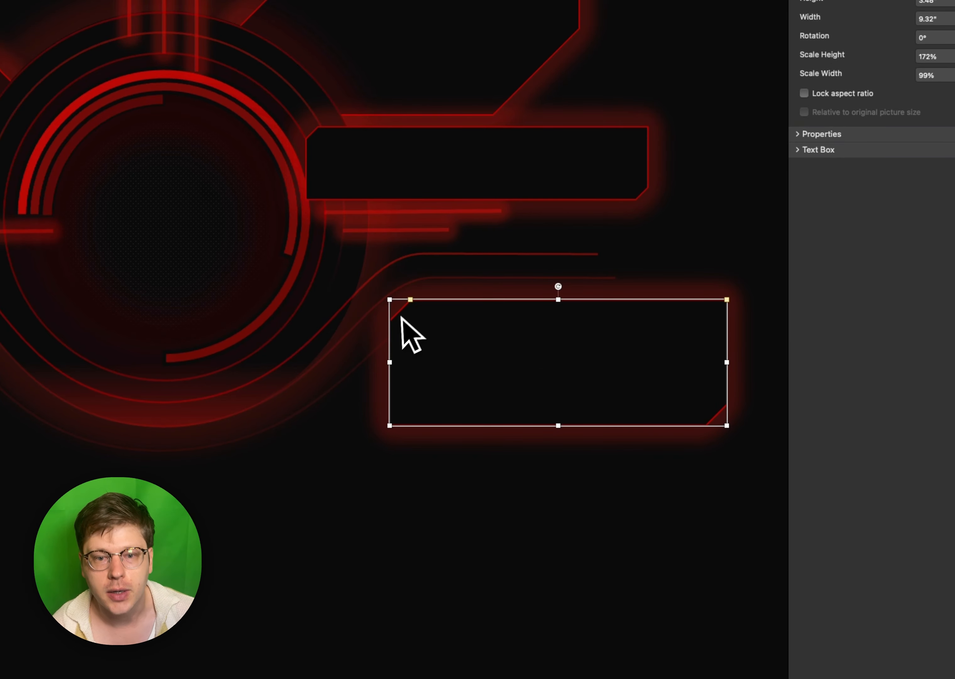
left_click_drag(421, 311, 492, 384)
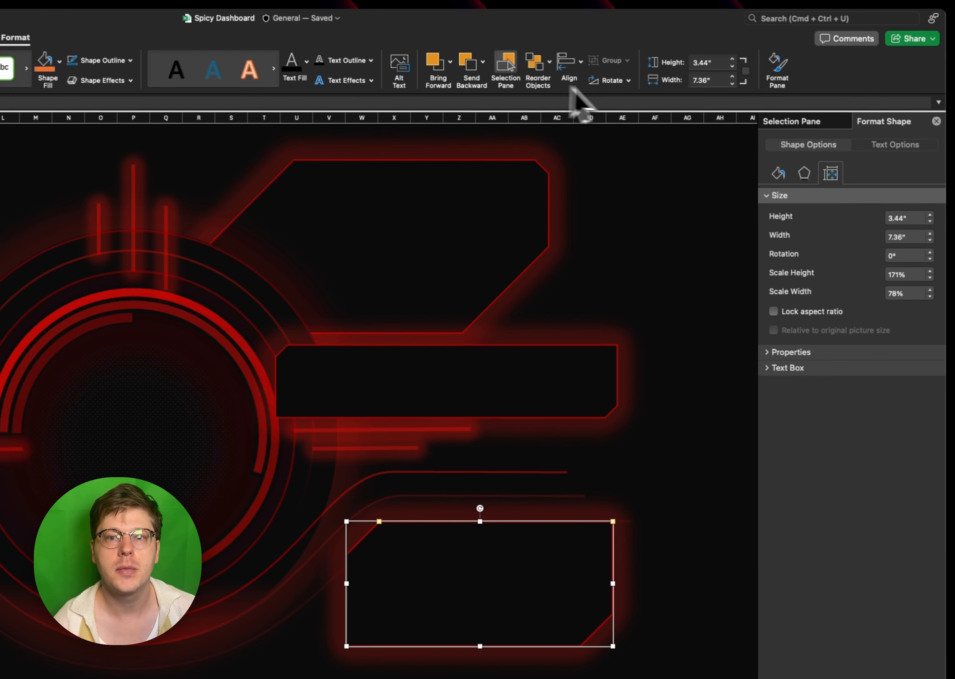
- Flip the lower-right panel horizontally and deepen the snips at its upper-right and lower-left corners
left_click(851, 106)
left_click(868, 177)
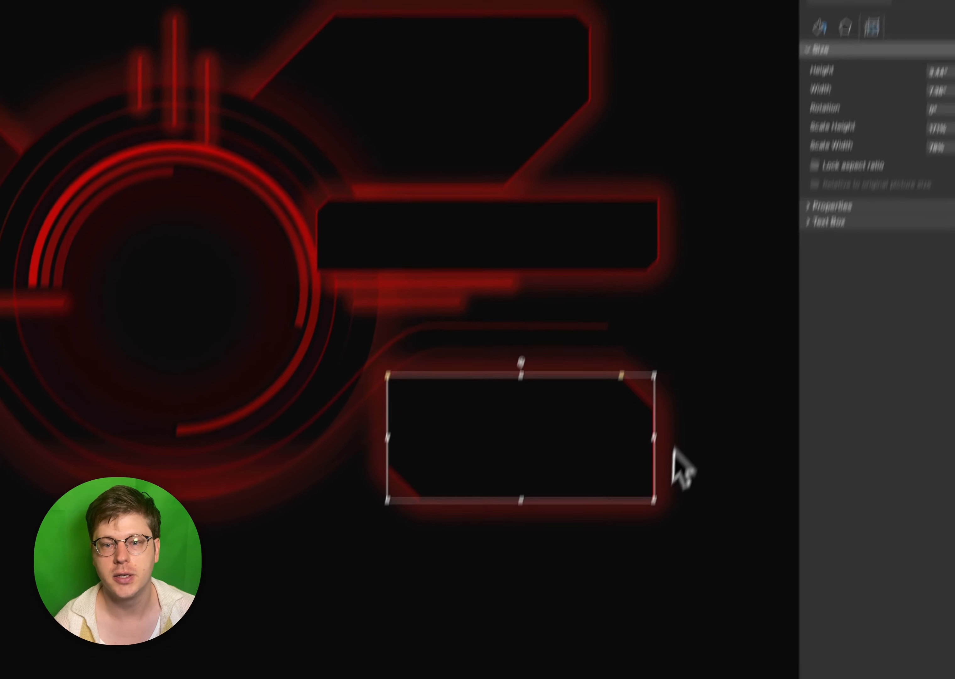
left_click(688, 560)
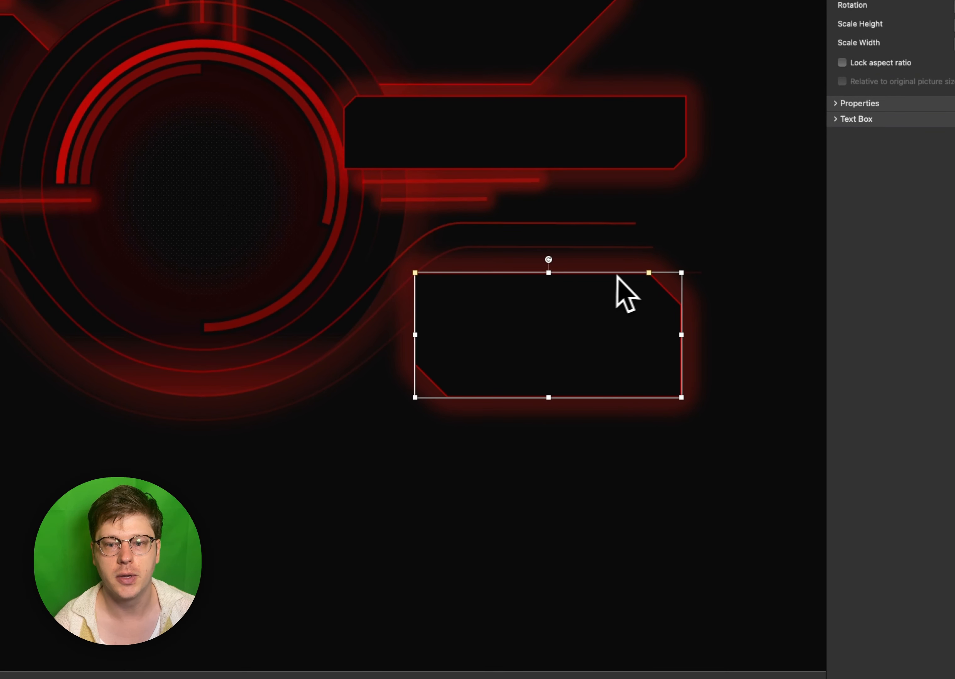
left_click_drag(649, 272, 600, 277)
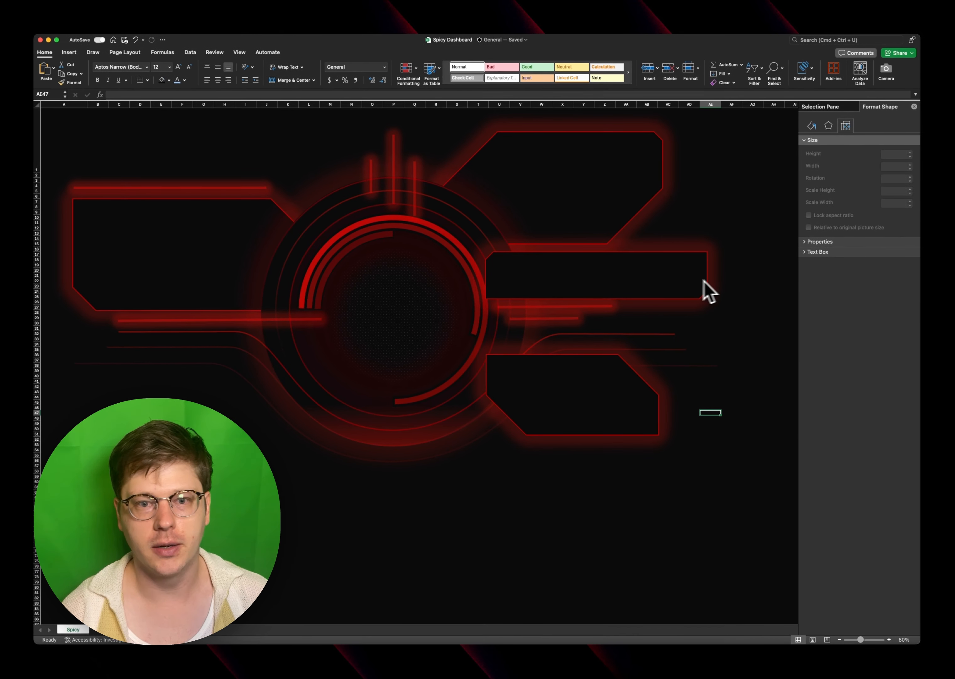
- Add a text box about 4.7" by 0.95" near the left panel's upper-left corner, with no fill and no line
left_click(227, 266)
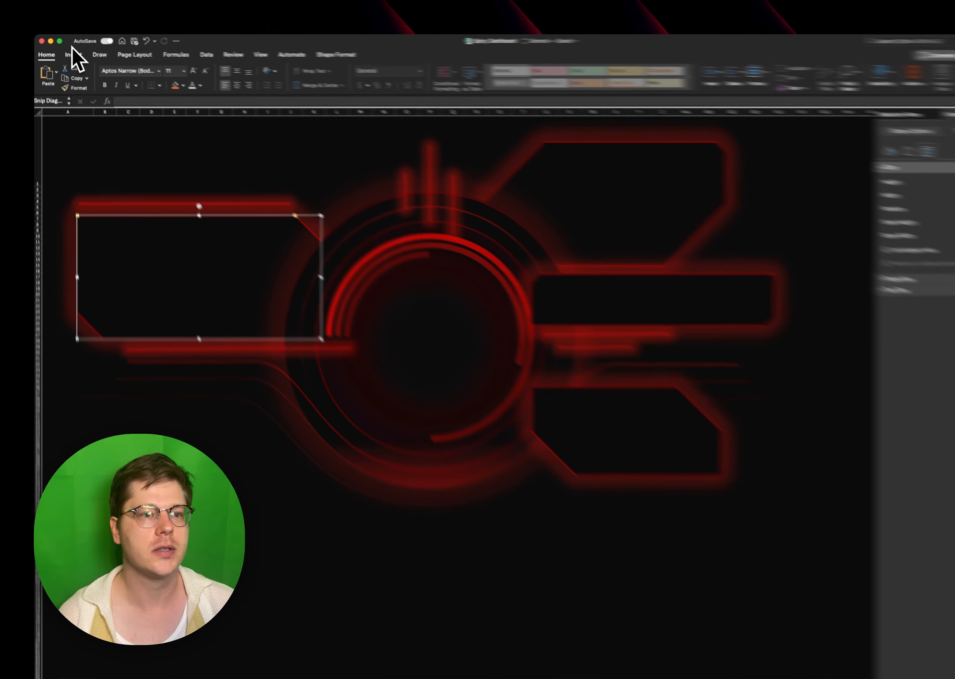
left_click(70, 53)
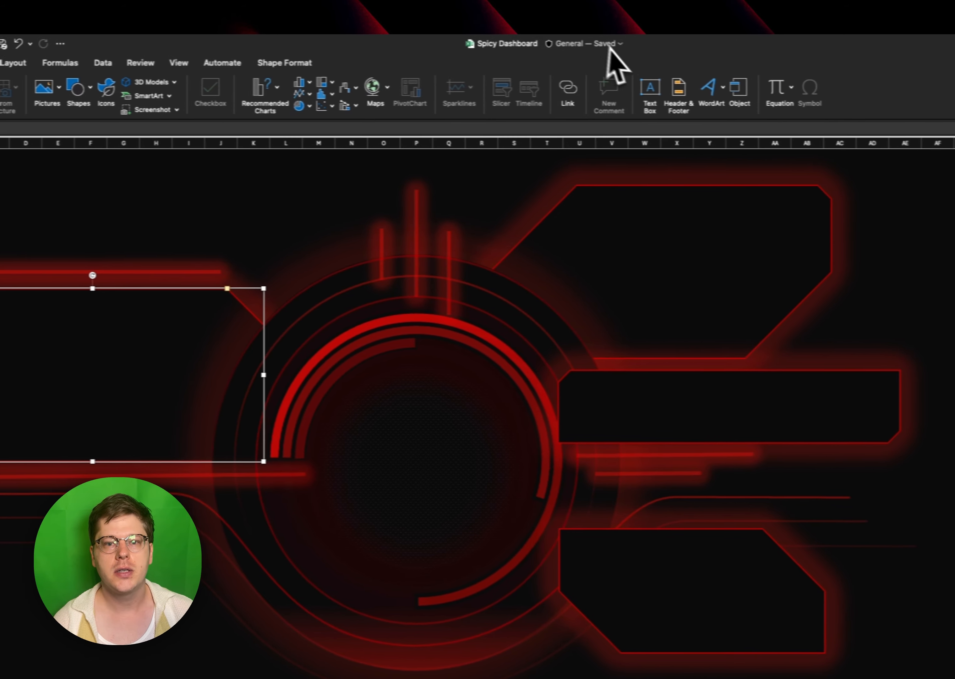
left_click(632, 95)
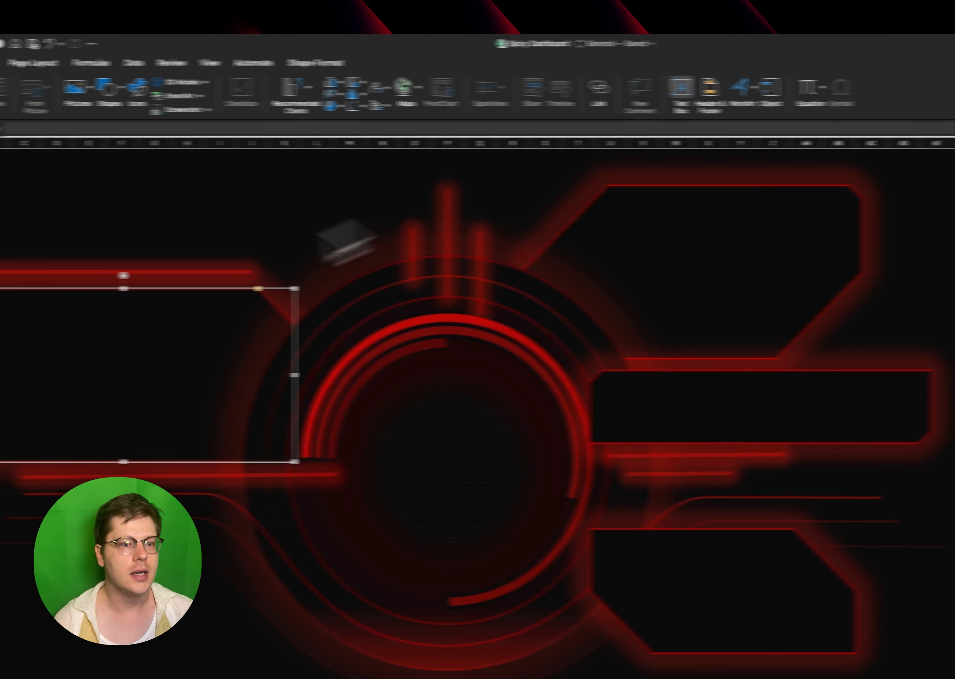
left_click_drag(98, 300, 268, 335)
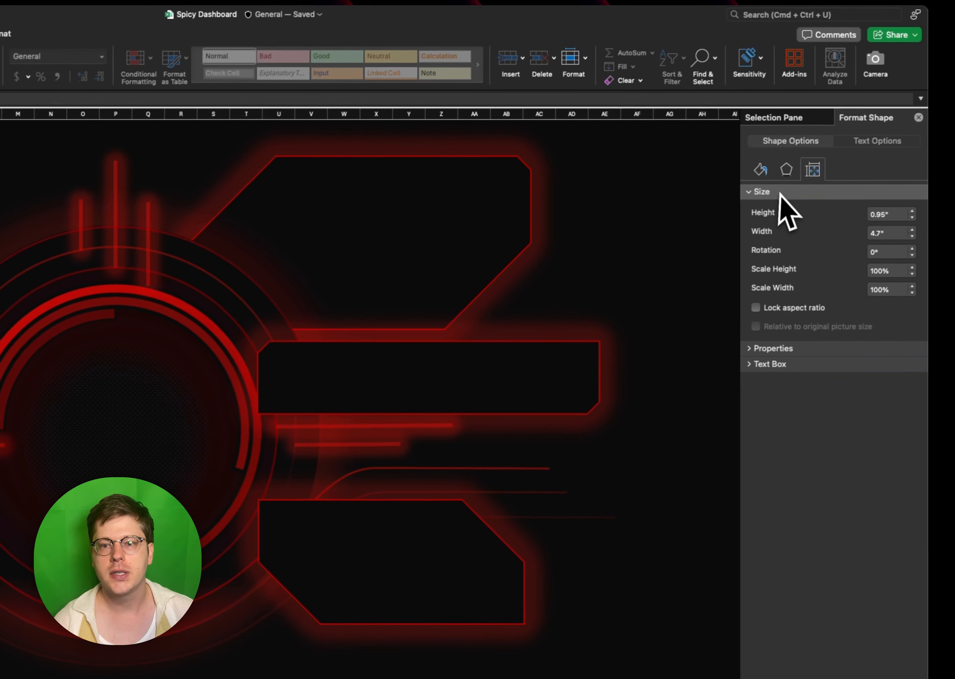
left_click(759, 172)
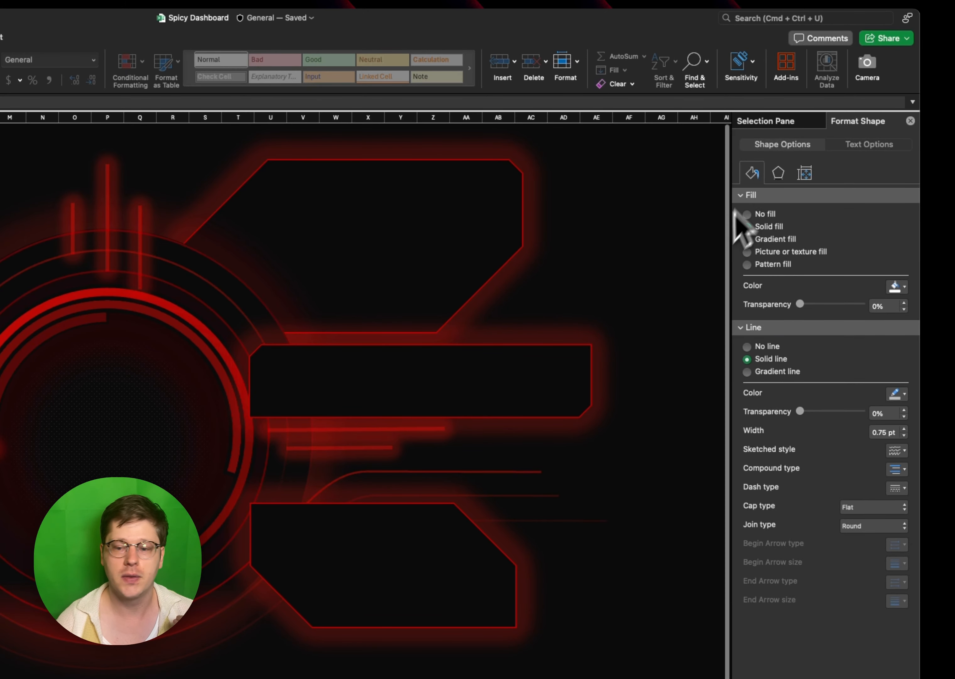
left_click(767, 347)
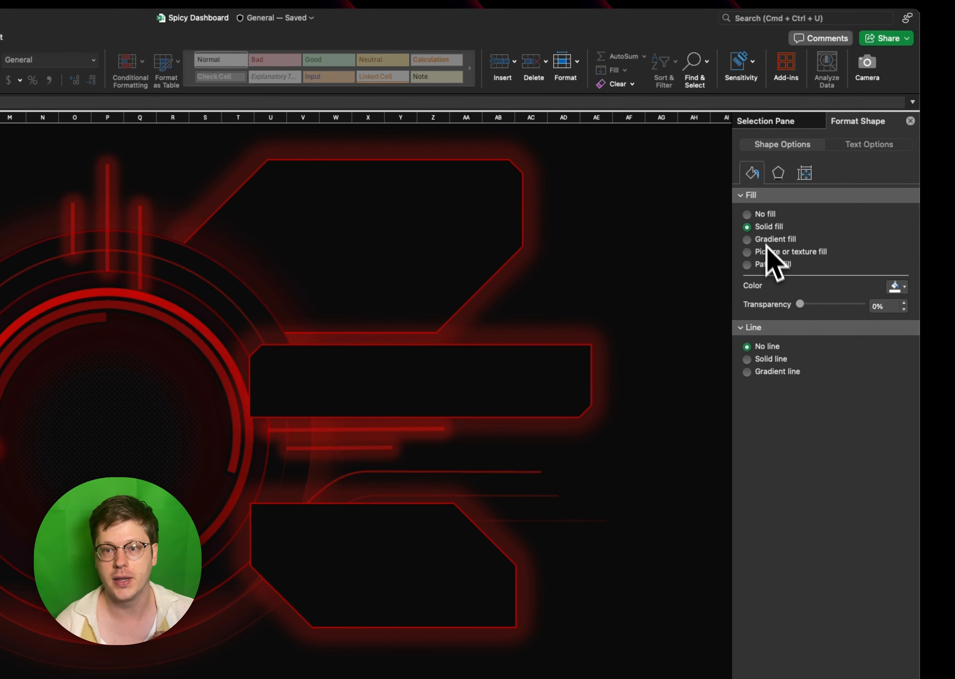
left_click(769, 214)
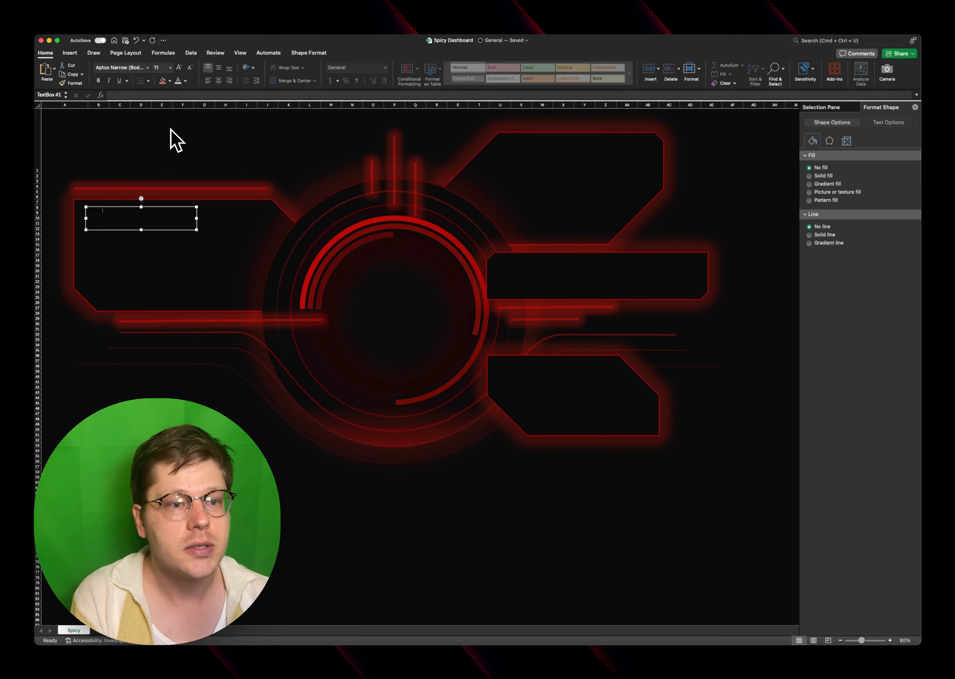
- Make the text box read SECTION TITLE in white SF Alien Encounters at size 36
key("super+a")
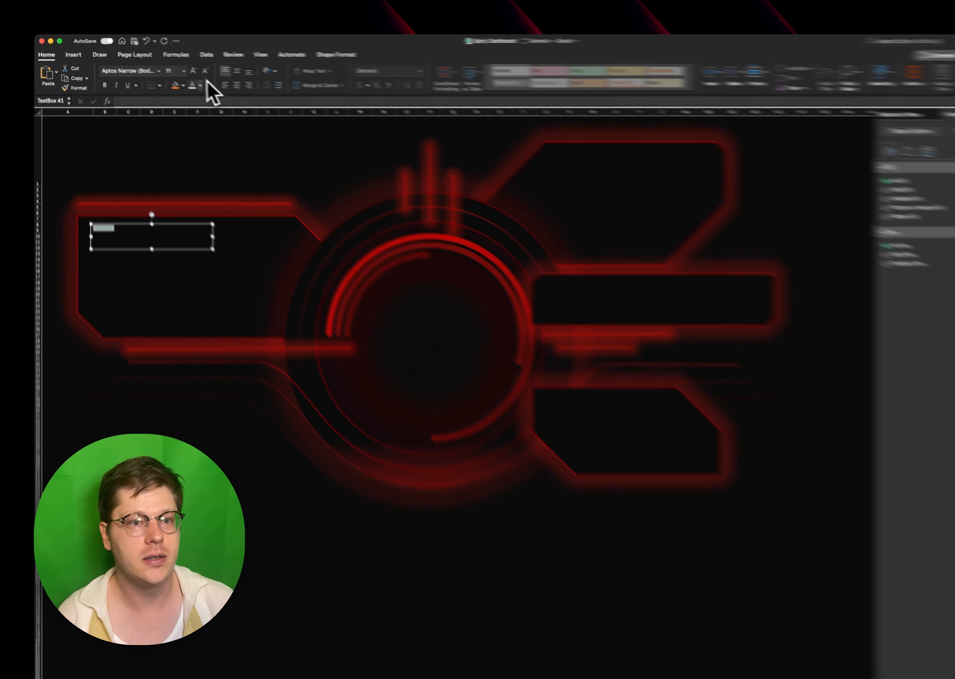
left_click(185, 80)
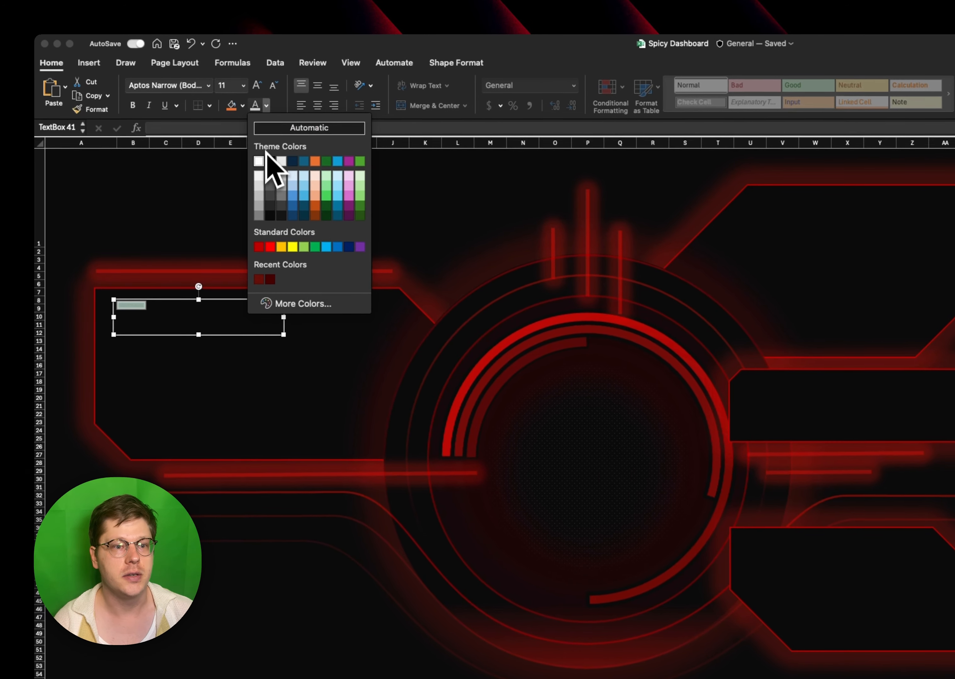
left_click(259, 160)
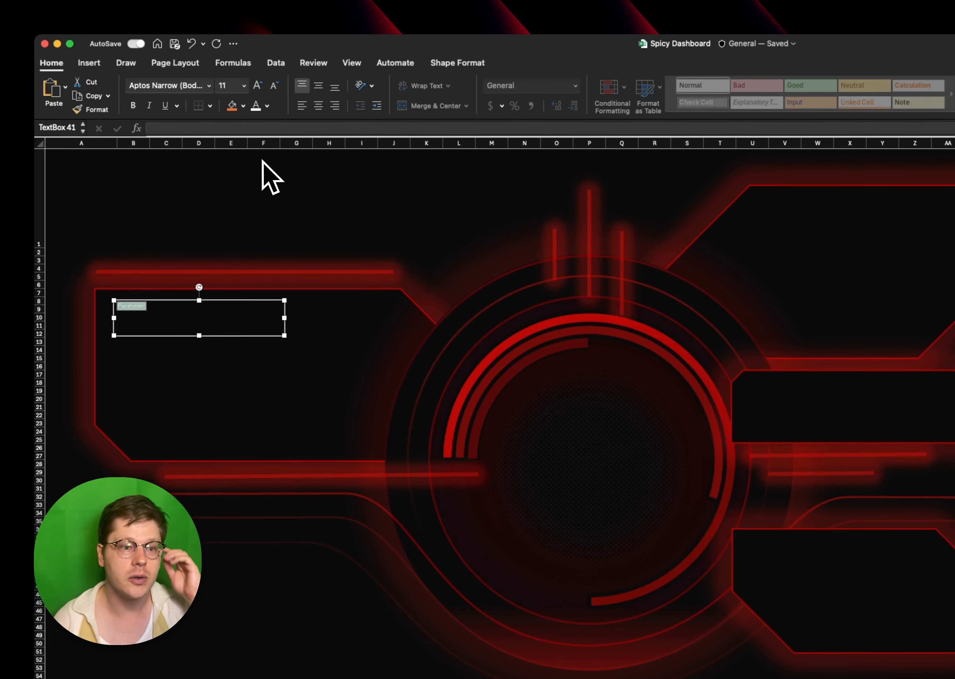
left_click(210, 86)
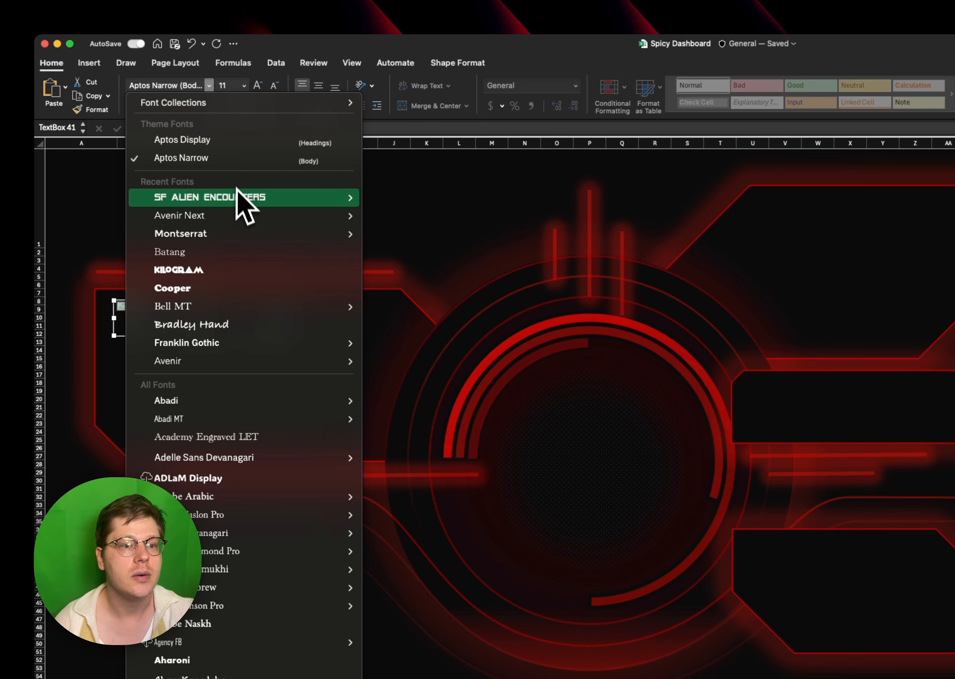
mouse_move(250, 200)
left_click(468, 216)
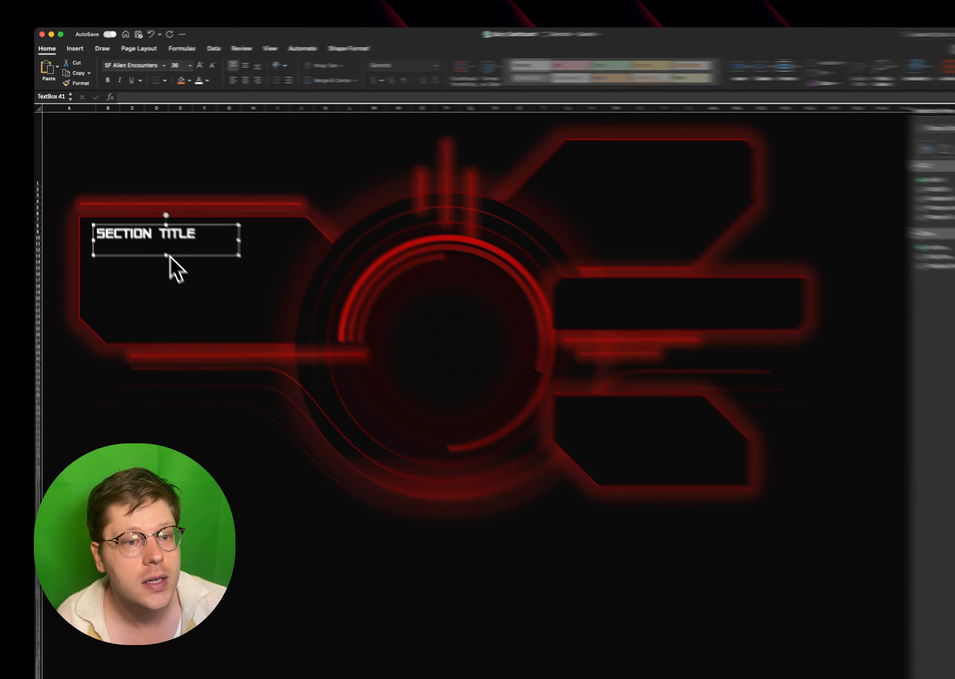
- Shorten the section title's text box to fit one line and nudge it into place inside the left panel
left_click_drag(149, 233, 150, 222)
left_click_drag(213, 297, 212, 298)
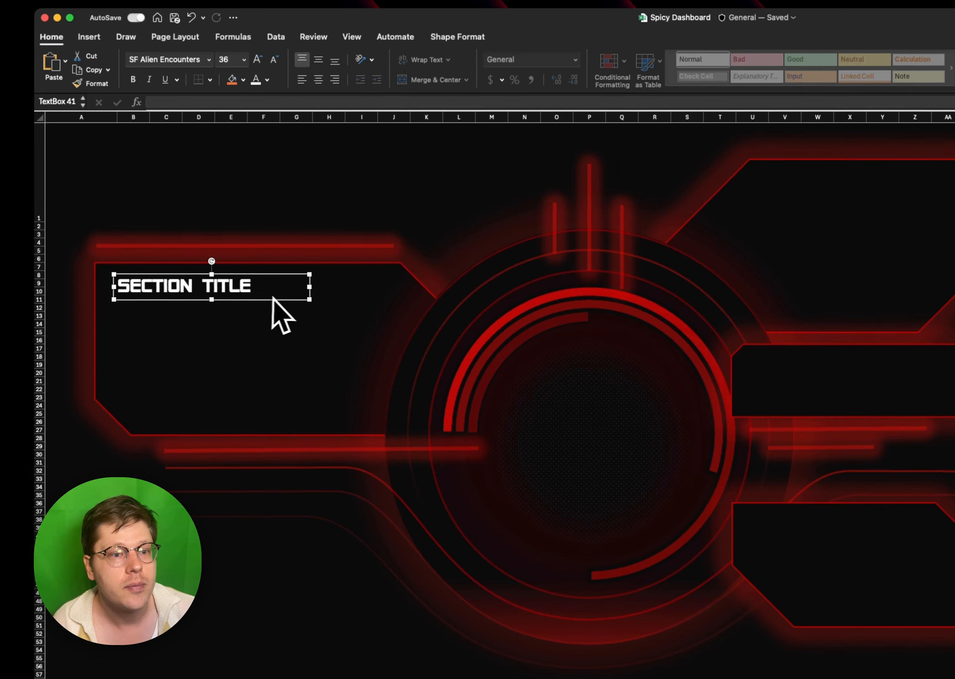
left_click_drag(281, 301, 279, 303)
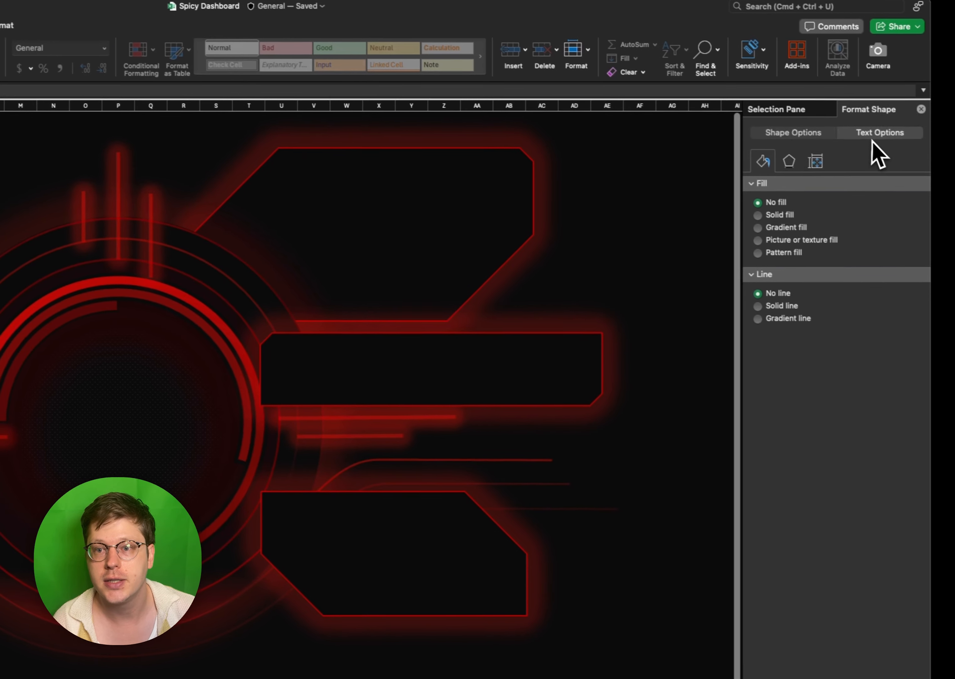
- Set the section title's text fill to a custom red slightly lighter than the standard red
left_click(850, 133)
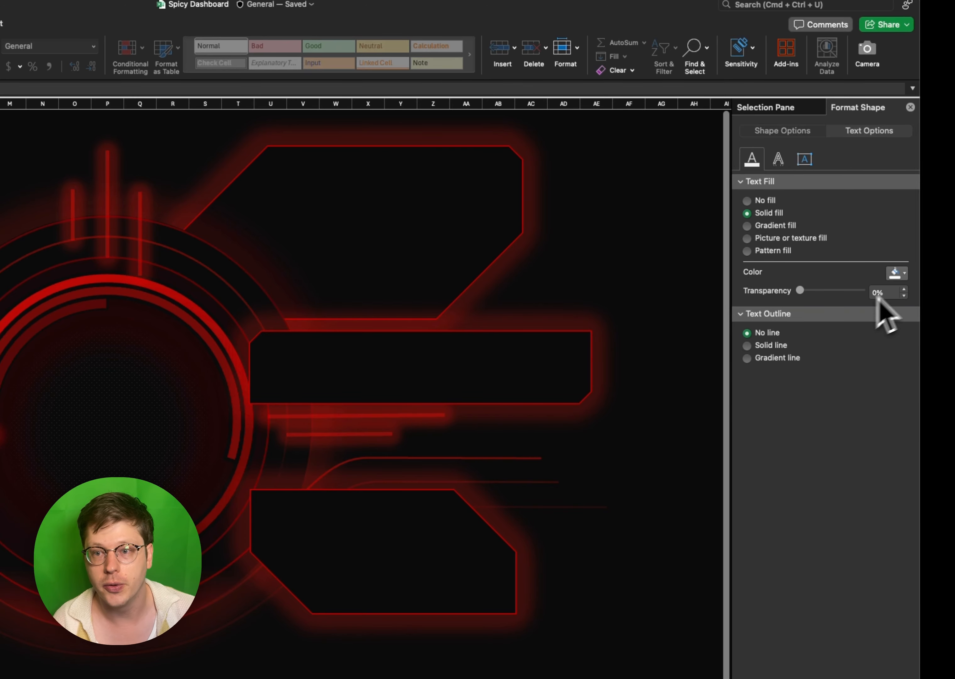
left_click(898, 274)
left_click(908, 392)
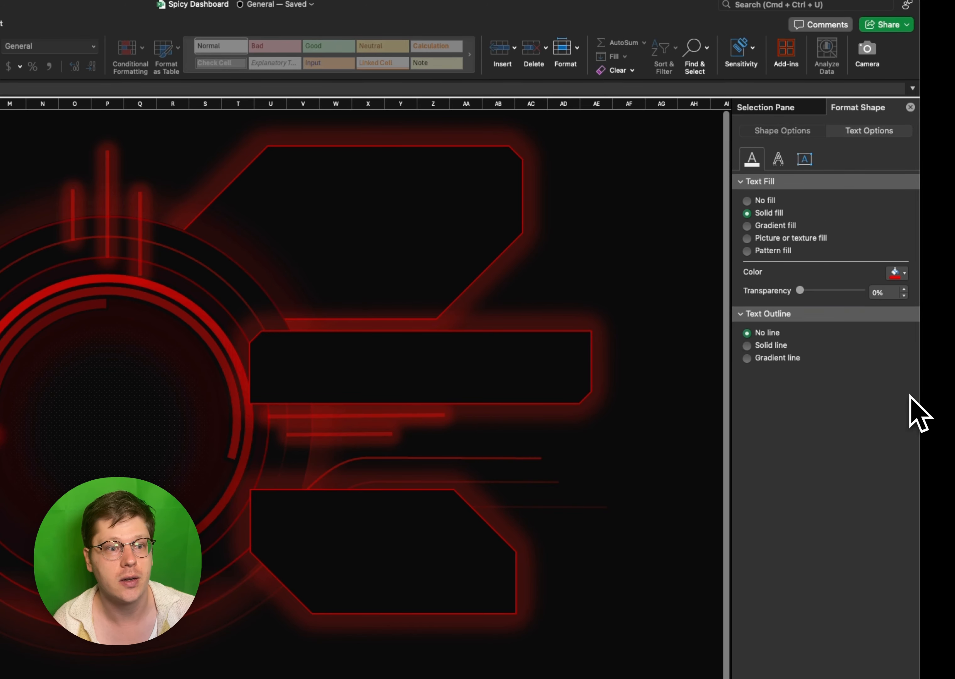
left_click(898, 270)
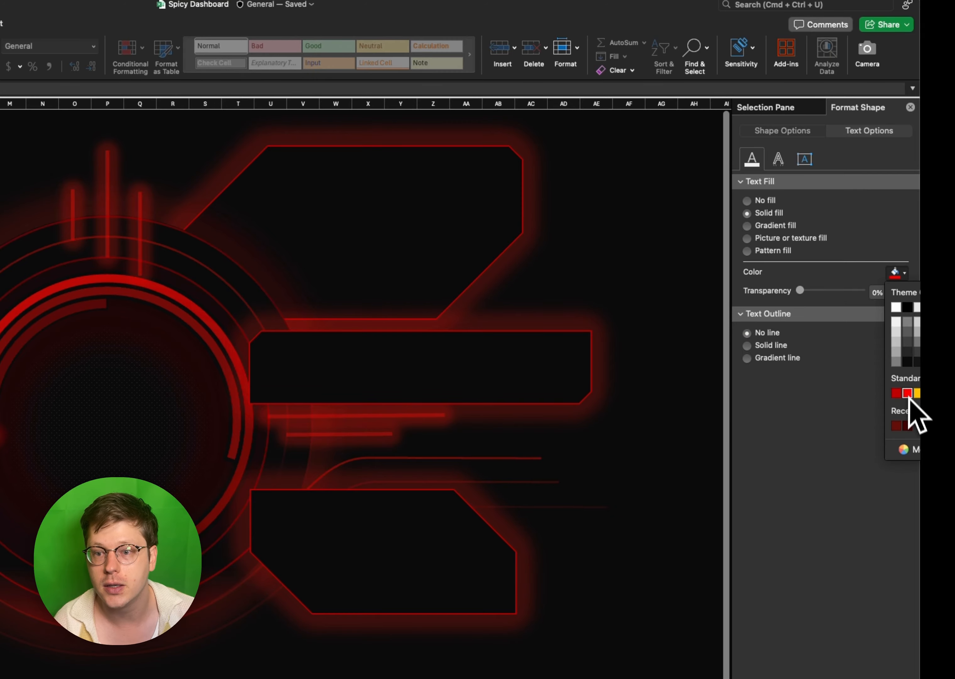
left_click(905, 449)
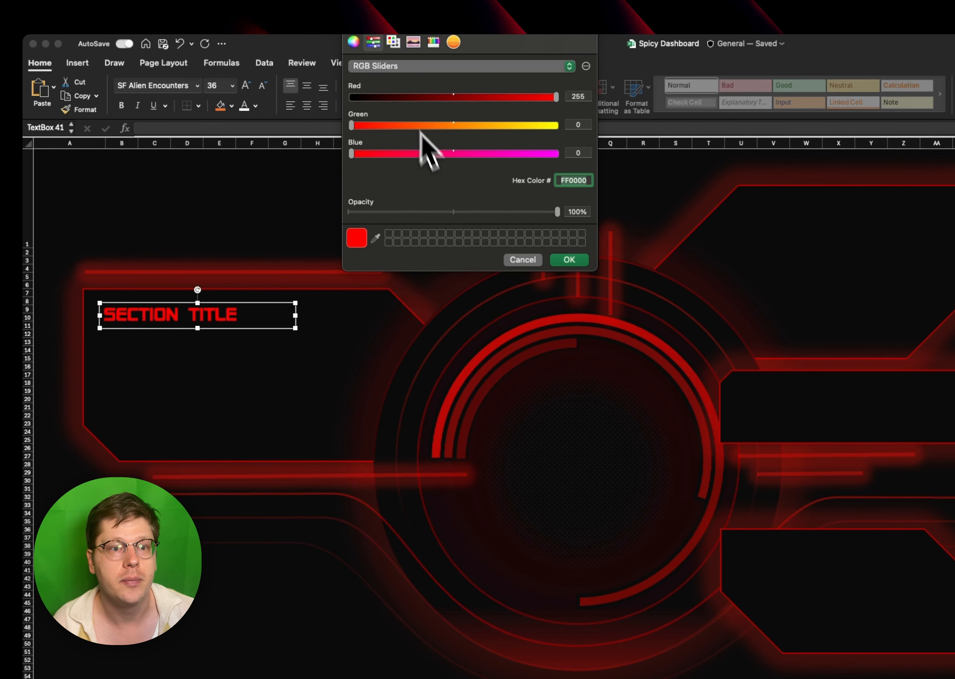
left_click(354, 42)
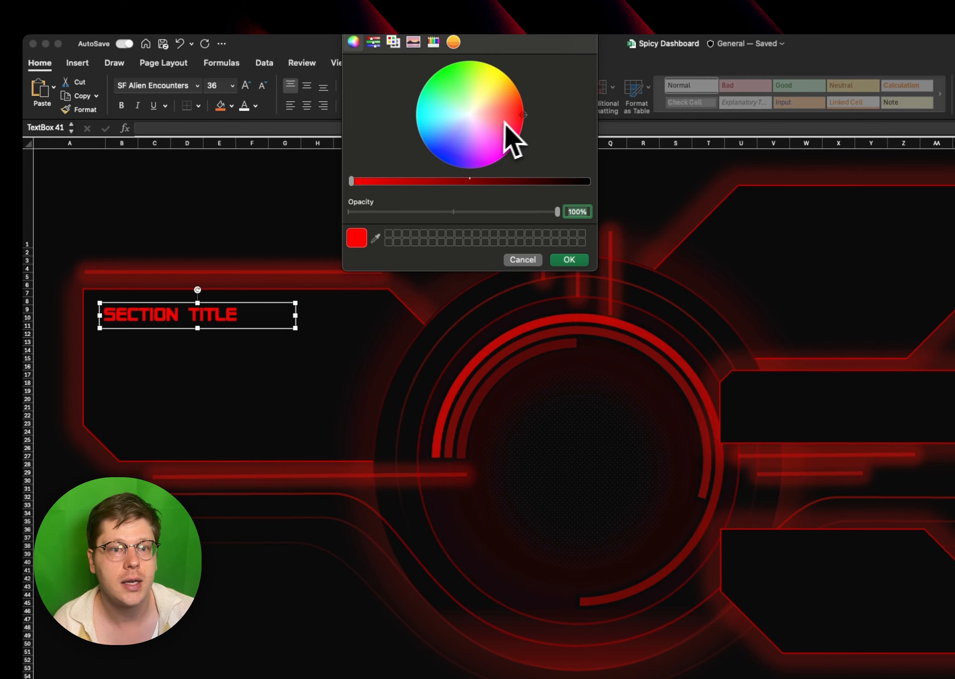
left_click_drag(517, 115, 507, 114)
left_click(569, 260)
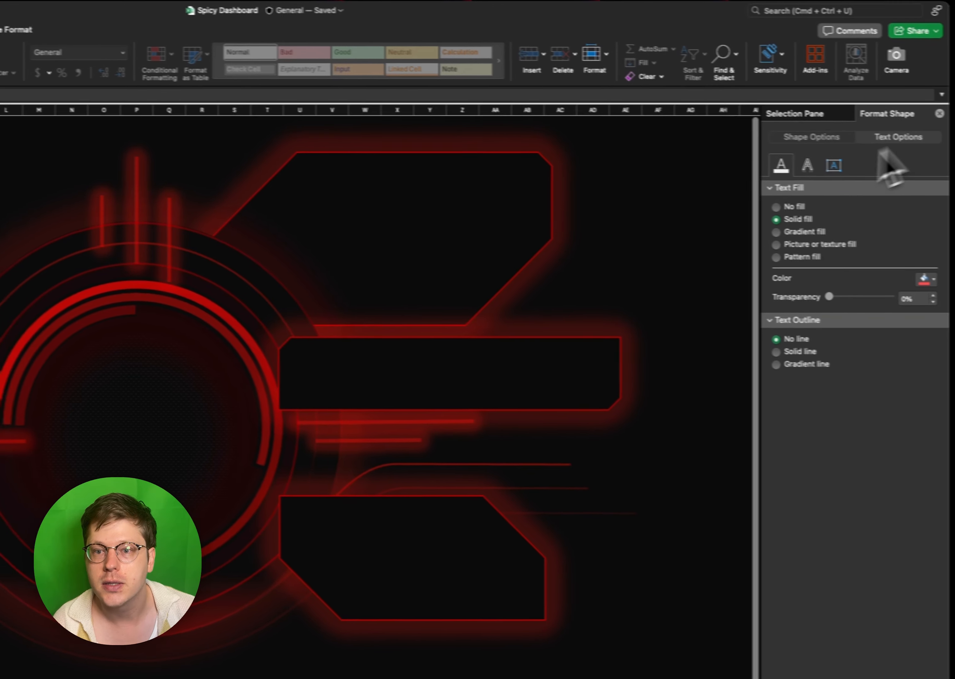
- Give the section title's text a red glow with a size of 12 pt and 62% transparency
left_click(781, 167)
left_click(899, 239)
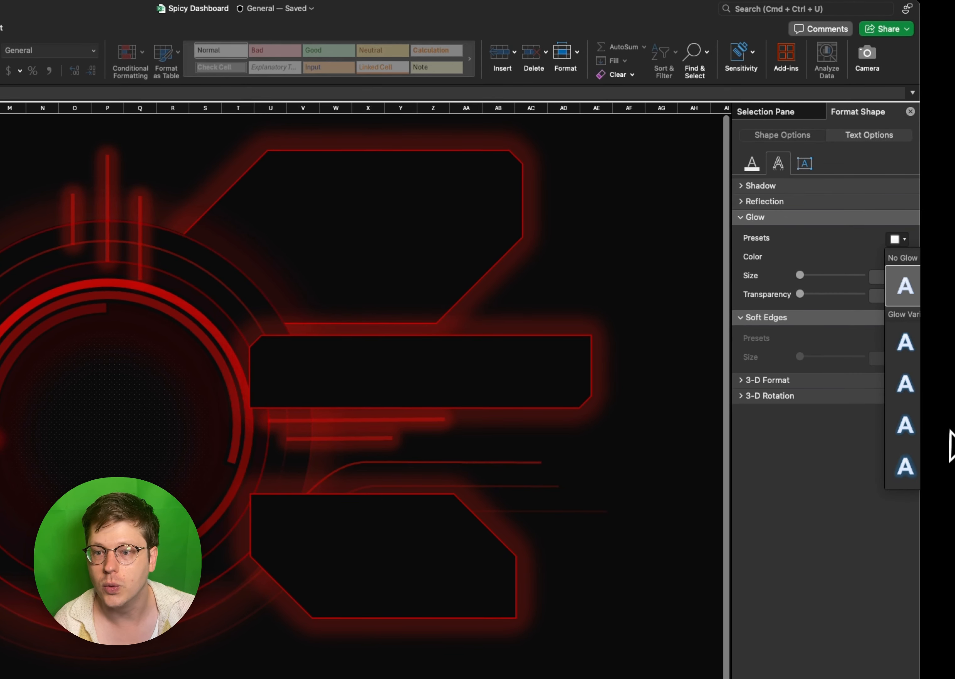
left_click(952, 472)
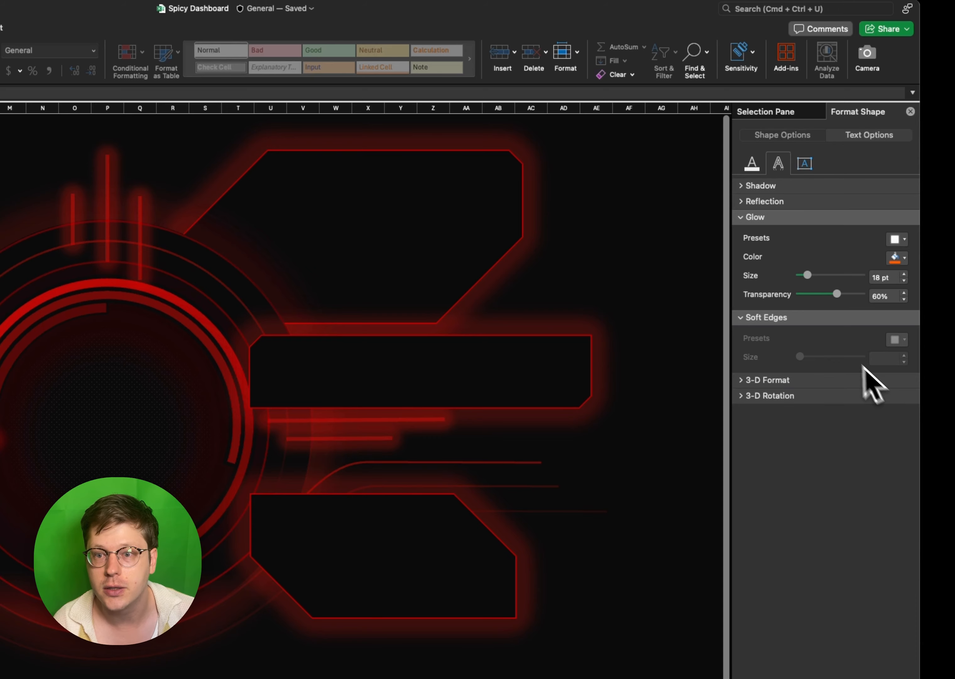
left_click(896, 258)
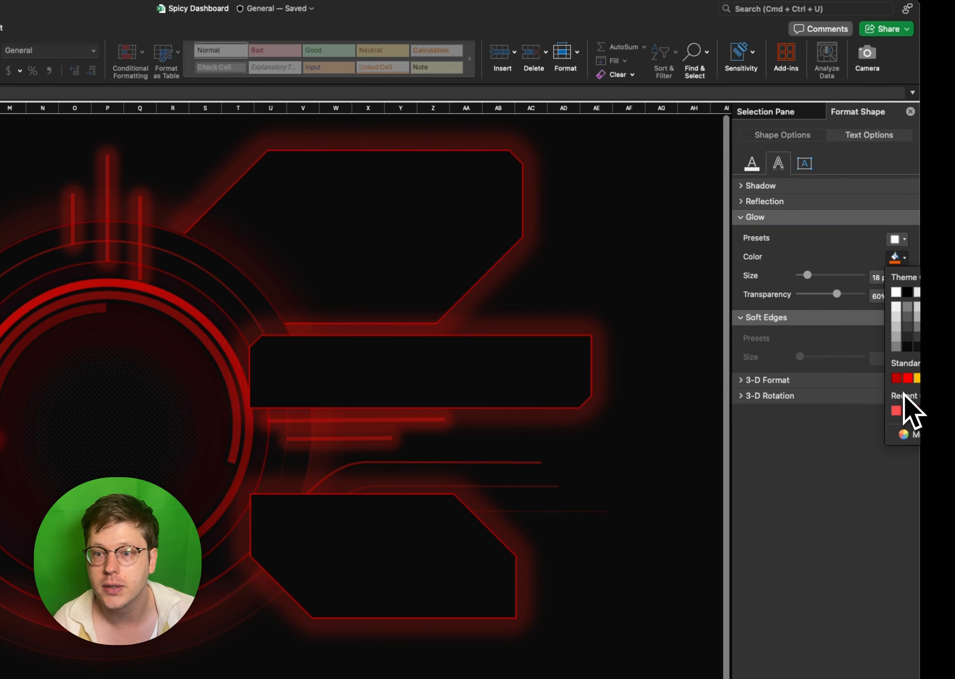
left_click(908, 379)
left_click_drag(837, 294, 844, 294)
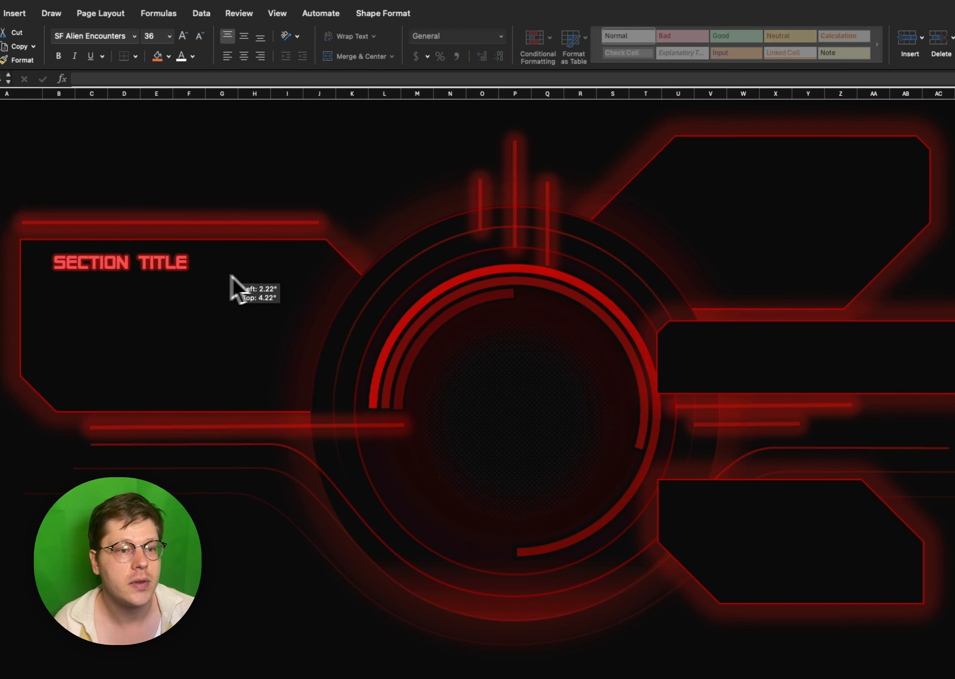
- Copy the glowing section title into the three right-hand panels and into the ring's centre, making the centre copy read MAIN METRIC
left_click_drag(230, 274, 884, 172)
key("super+d")
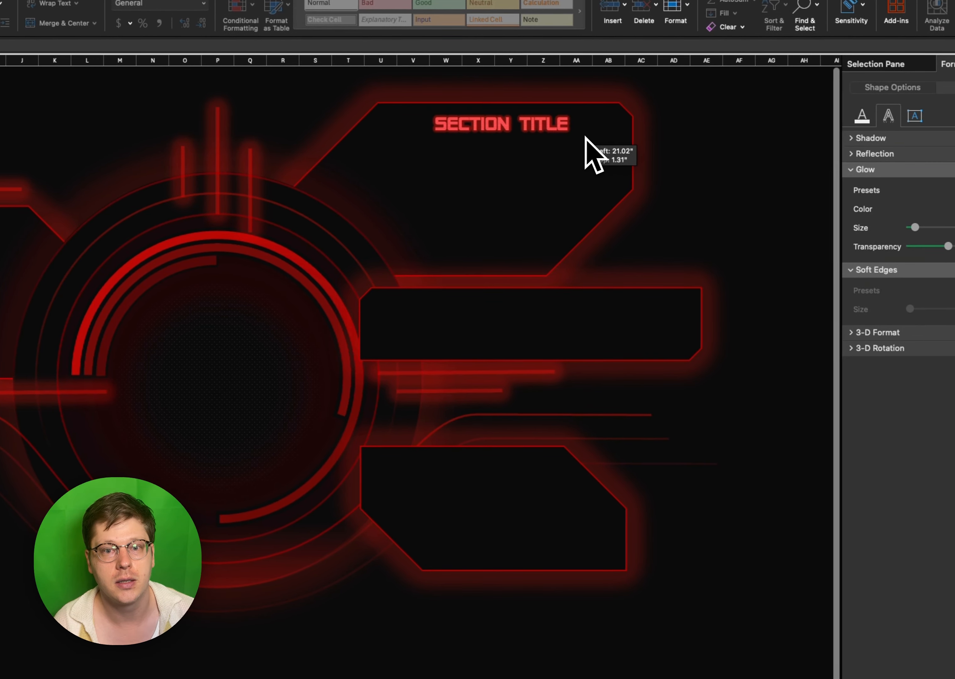
left_click_drag(586, 137, 514, 481)
key("super+d")
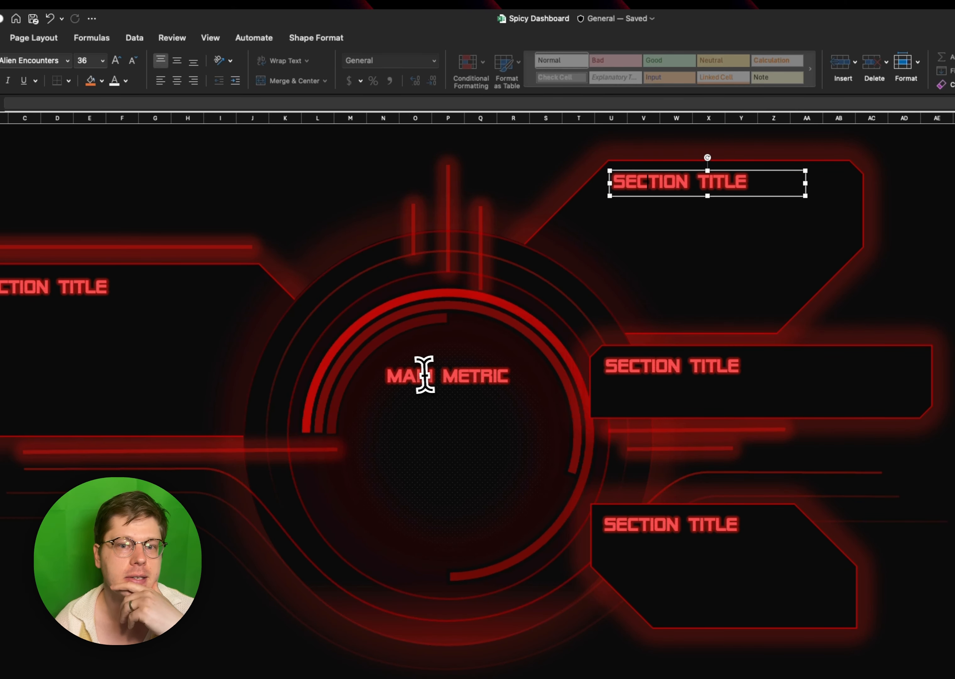
left_click(424, 374)
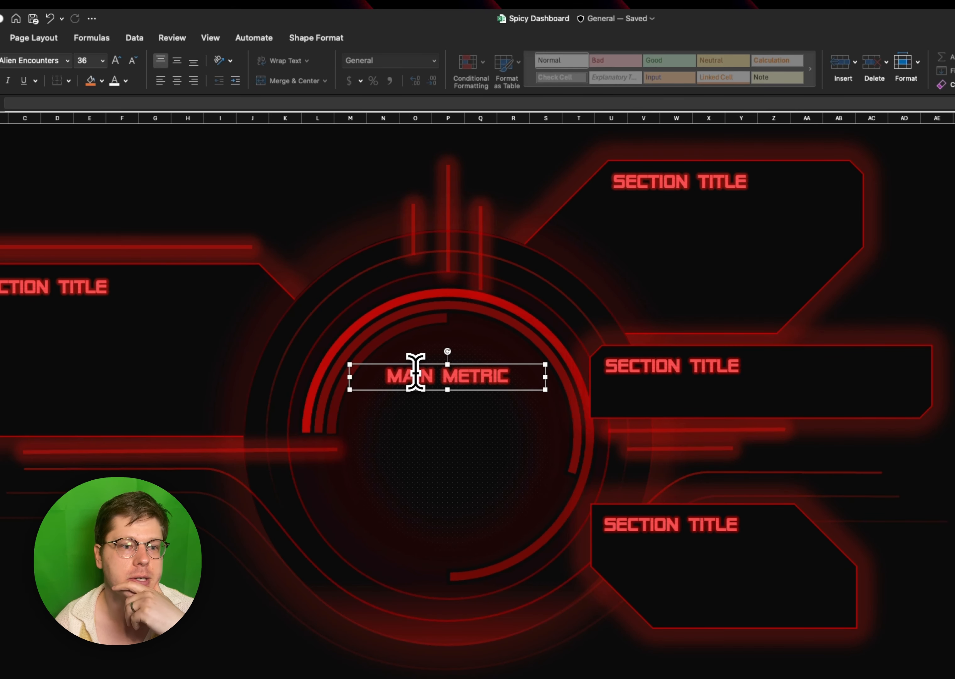
- Duplicate the left panel's section title just below it and reduce the copy's font size to 20
left_click(72, 286)
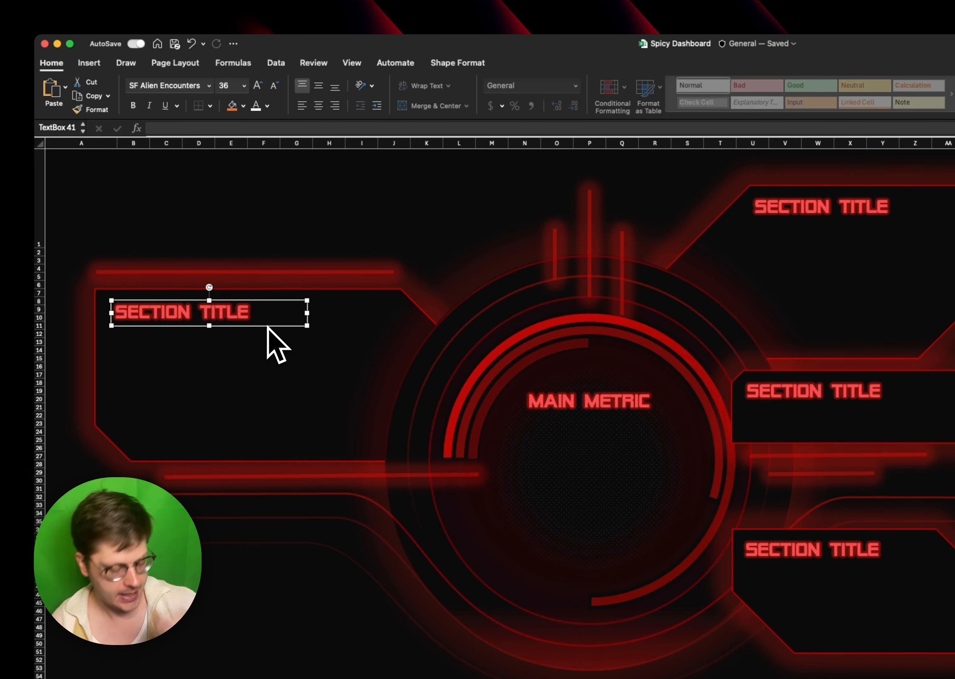
left_click_drag(271, 331, 266, 361)
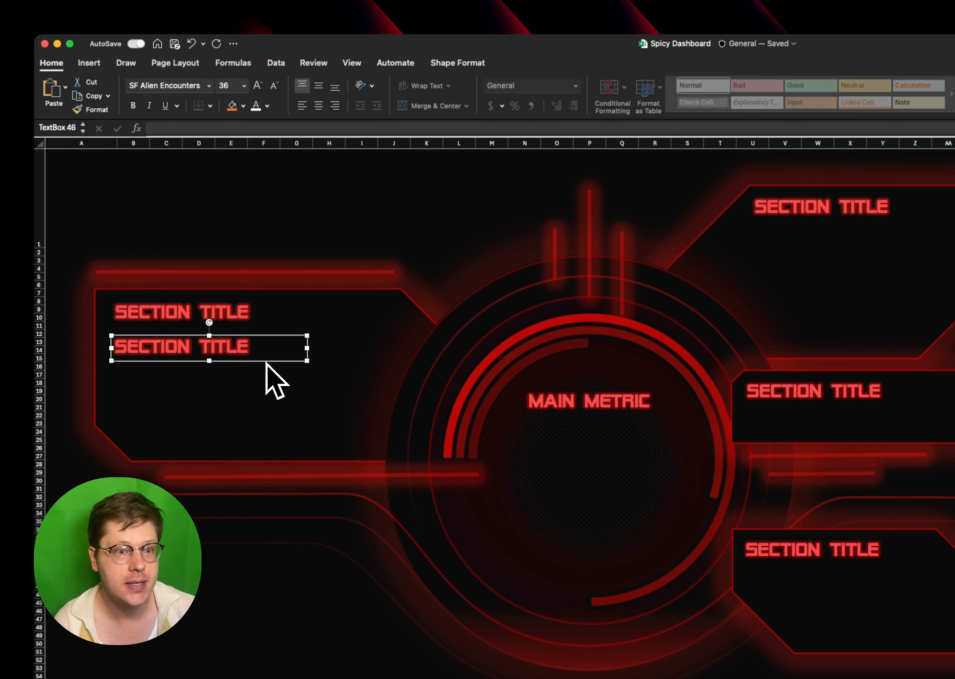
left_click(275, 86)
left_click(274, 86)
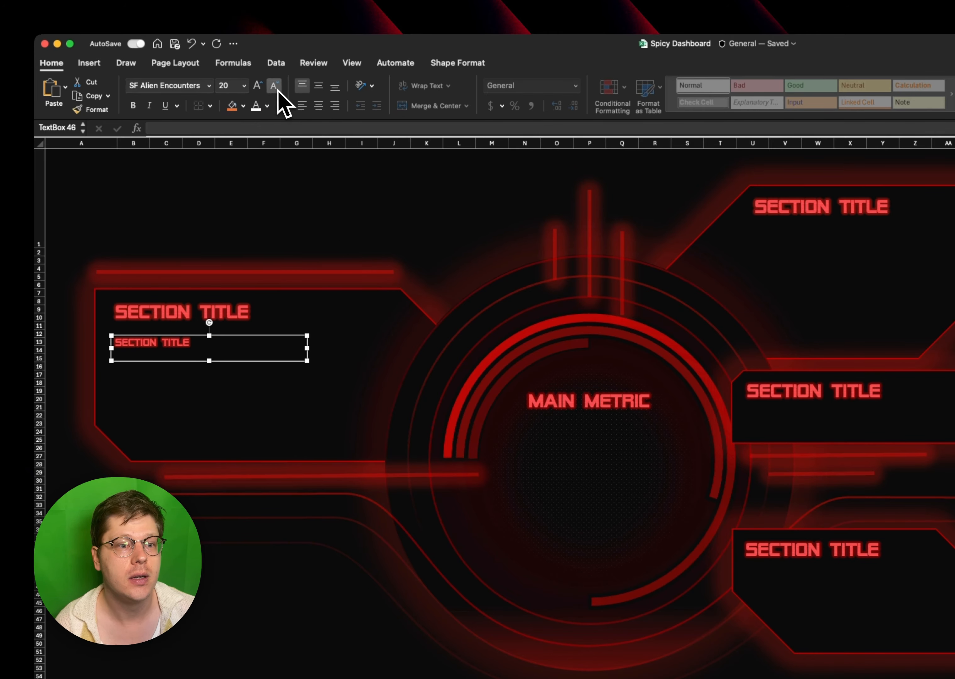
left_click(275, 87)
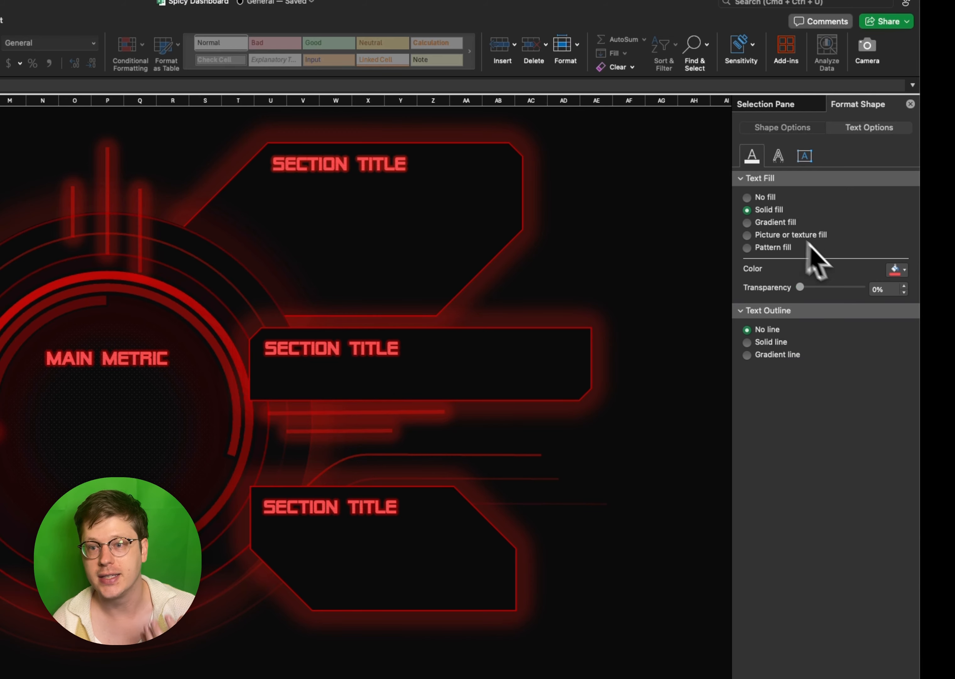
- Give the smaller copy a standard dark red text fill and a 2 pt glow with 84% transparency
left_click(896, 272)
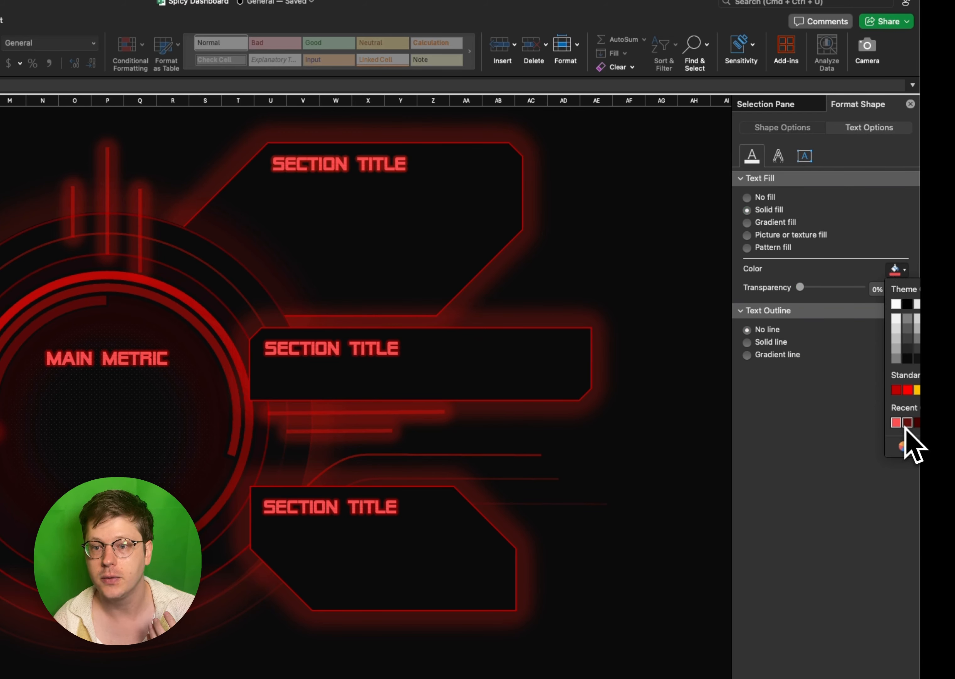
left_click(897, 390)
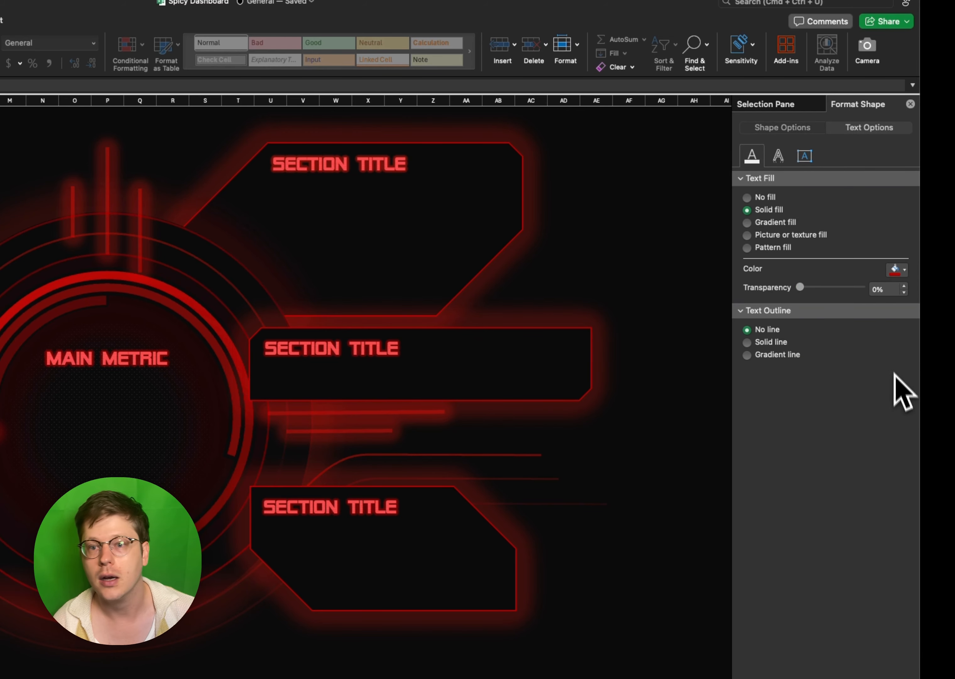
left_click(778, 156)
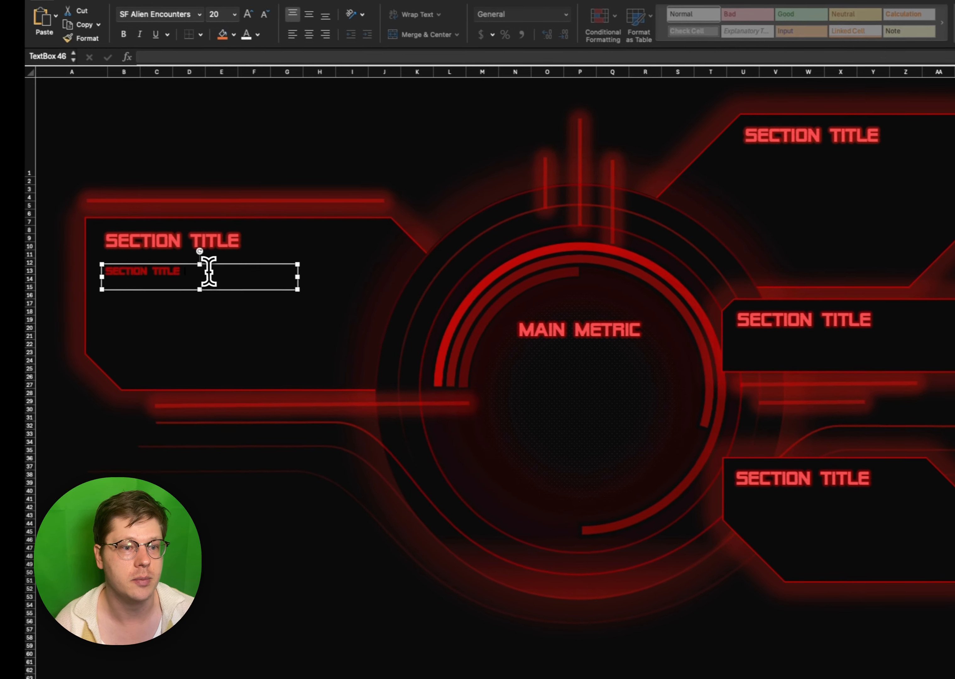
- Make the copy read "Supplementary information or secondary text for explaining your data" and place a duplicate in the top right panel
triple_click(155, 272)
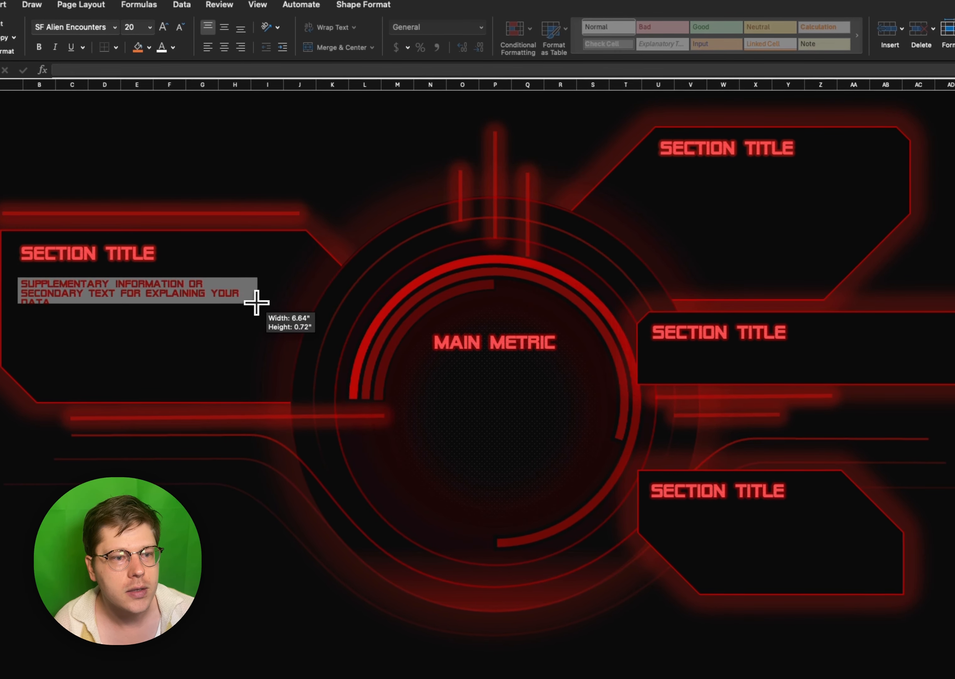
left_click_drag(256, 301, 863, 189)
left_click_drag(631, 175, 620, 155)
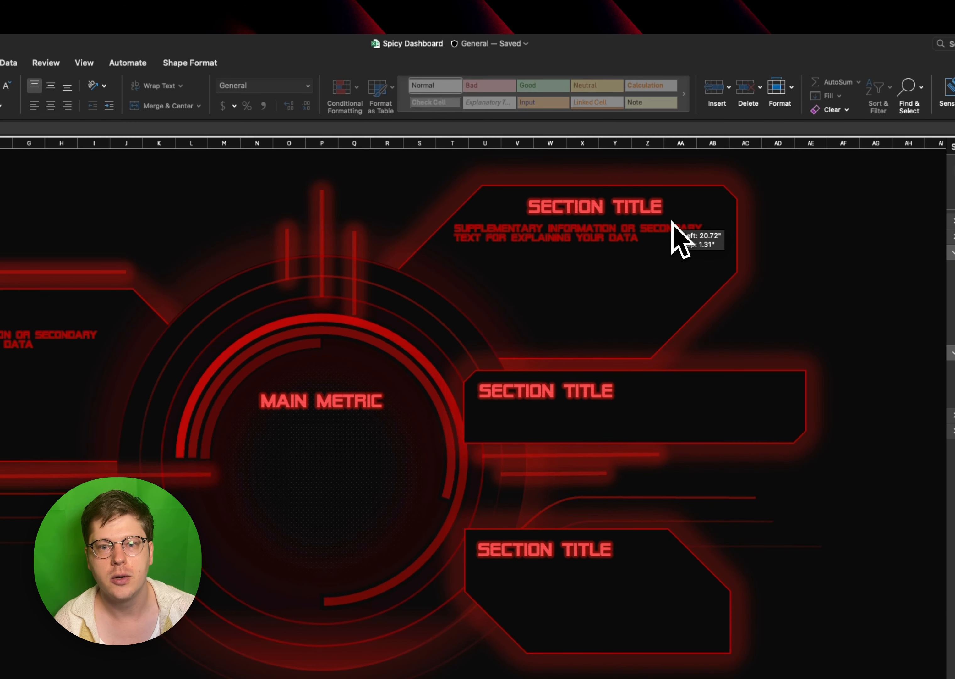
- Centre-align the top right panel's section title and position it above the supplementary text
left_click_drag(673, 222, 639, 222)
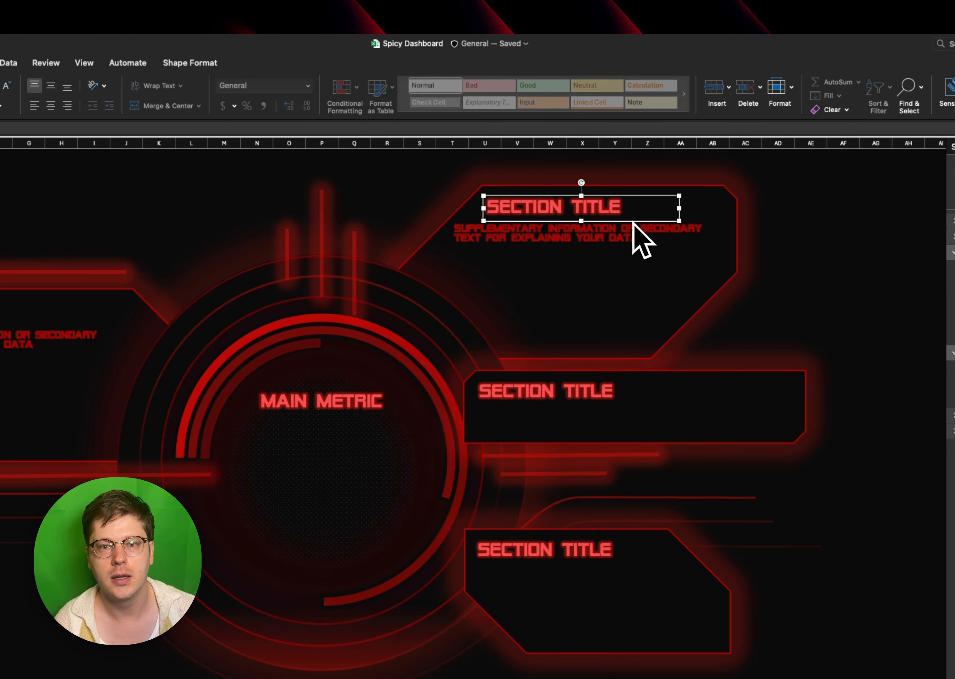
left_click(51, 106)
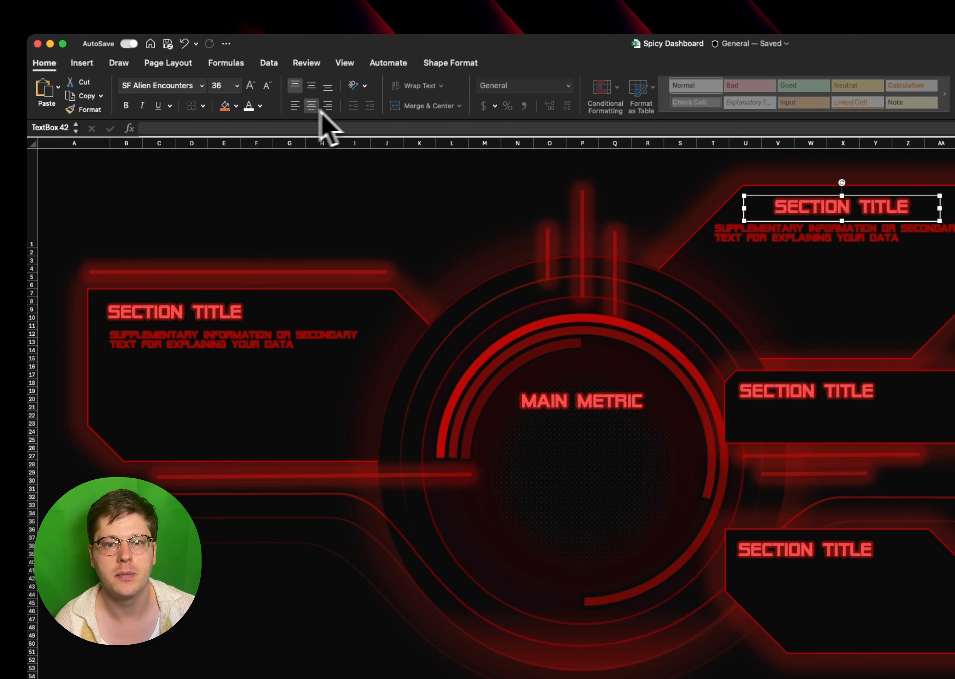
left_click_drag(824, 221, 834, 217)
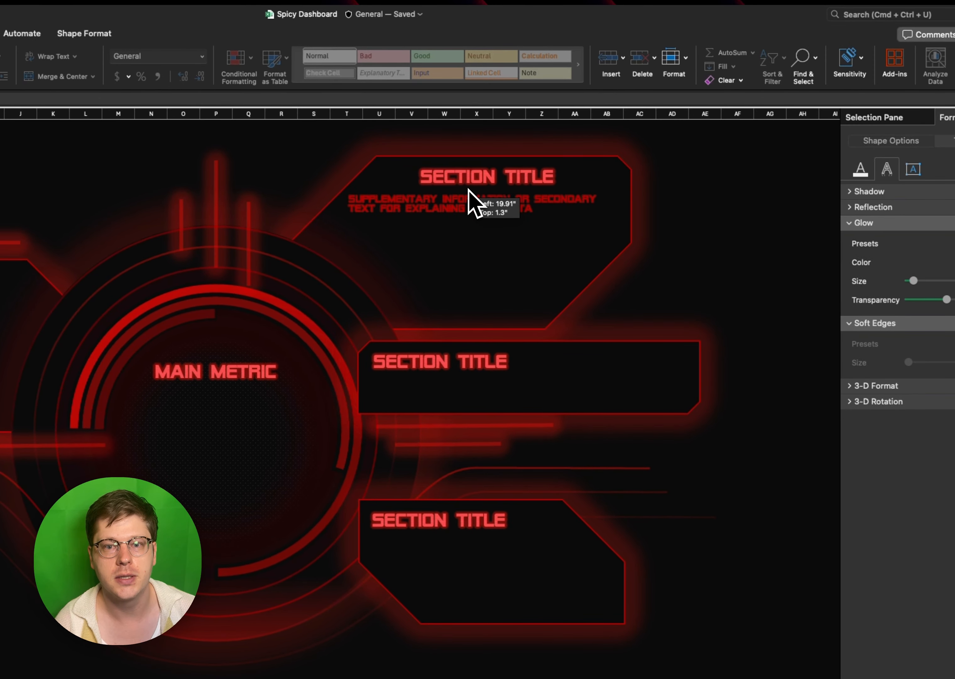
- Copy the supplementary text beside the middle right panel's title, narrow its box and shorten it to "Supplementary information"
left_click_drag(450, 198, 661, 388)
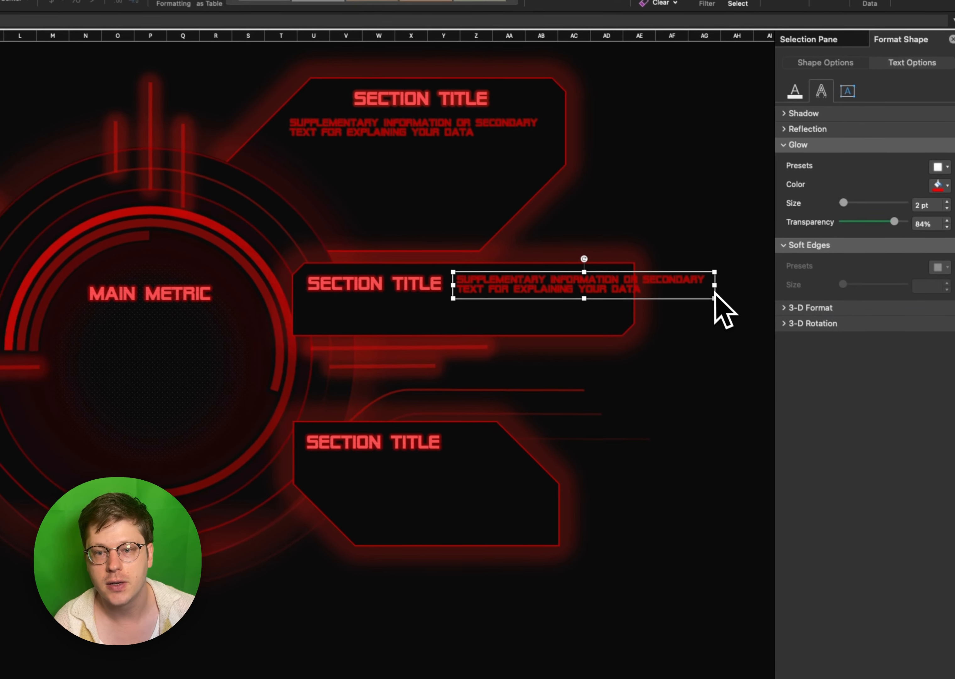
left_click_drag(780, 363, 681, 366)
left_click_drag(611, 283, 588, 292)
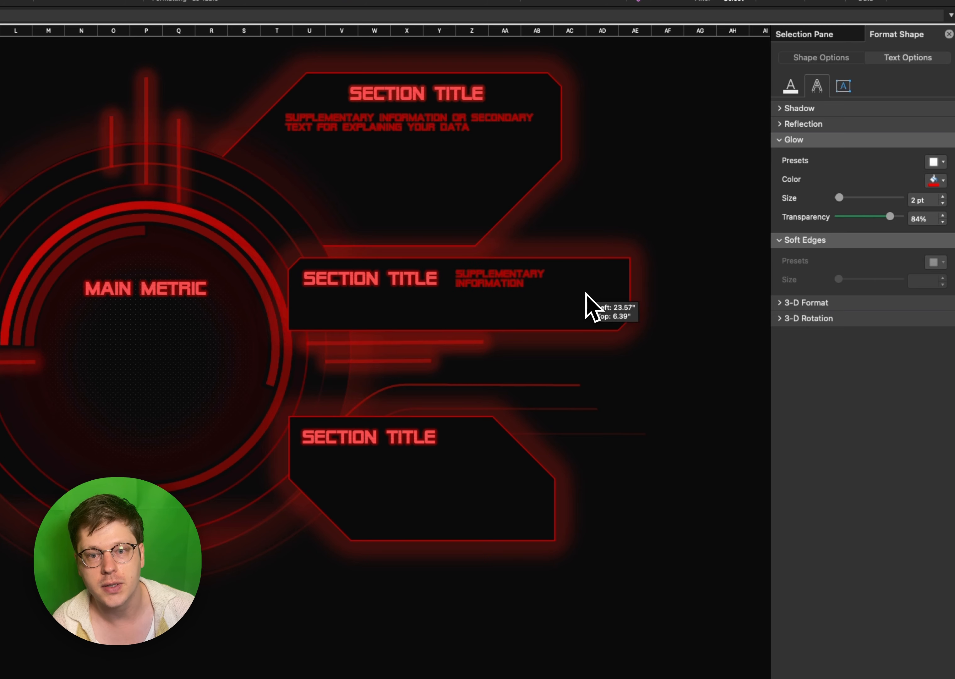
left_click(660, 256)
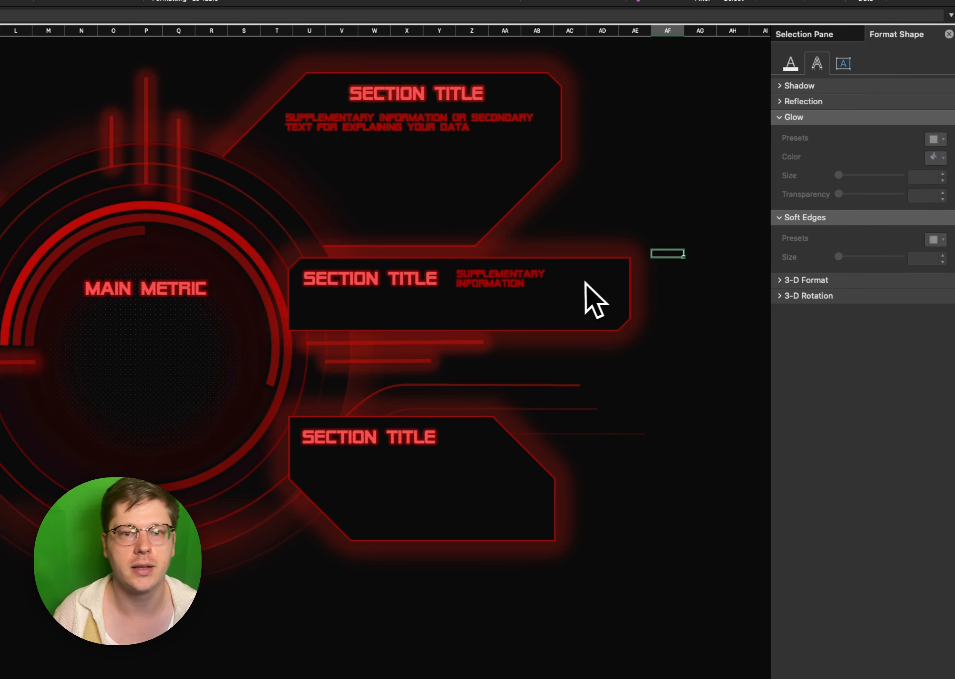
- Duplicate the MAIN METRIC text box below itself and replace its text with the cell link =Pivots!D4
left_click_drag(475, 330, 380, 384)
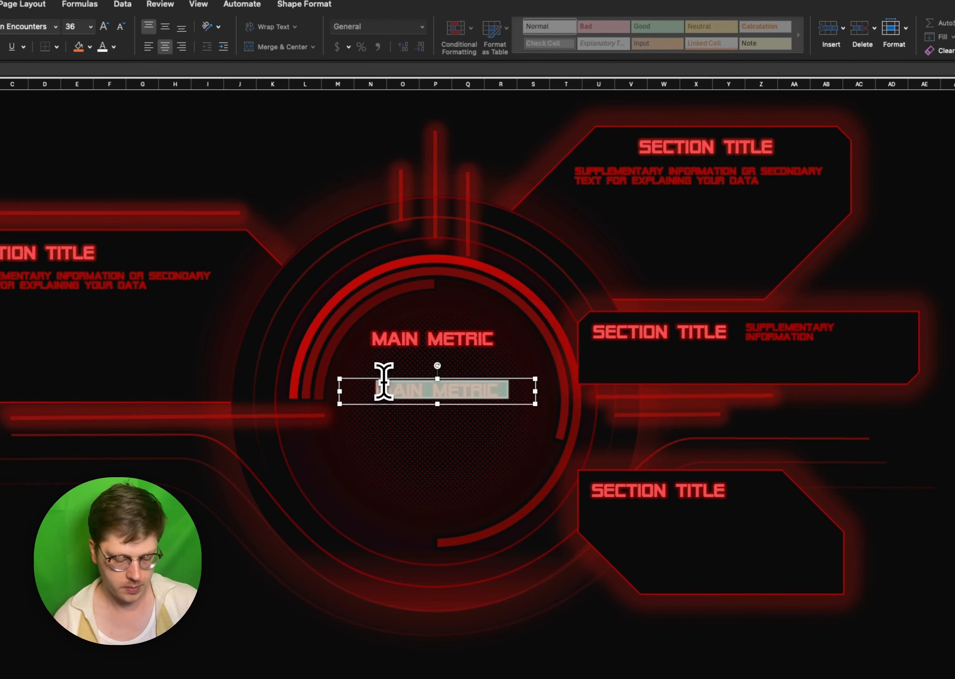
key("BackSpace")
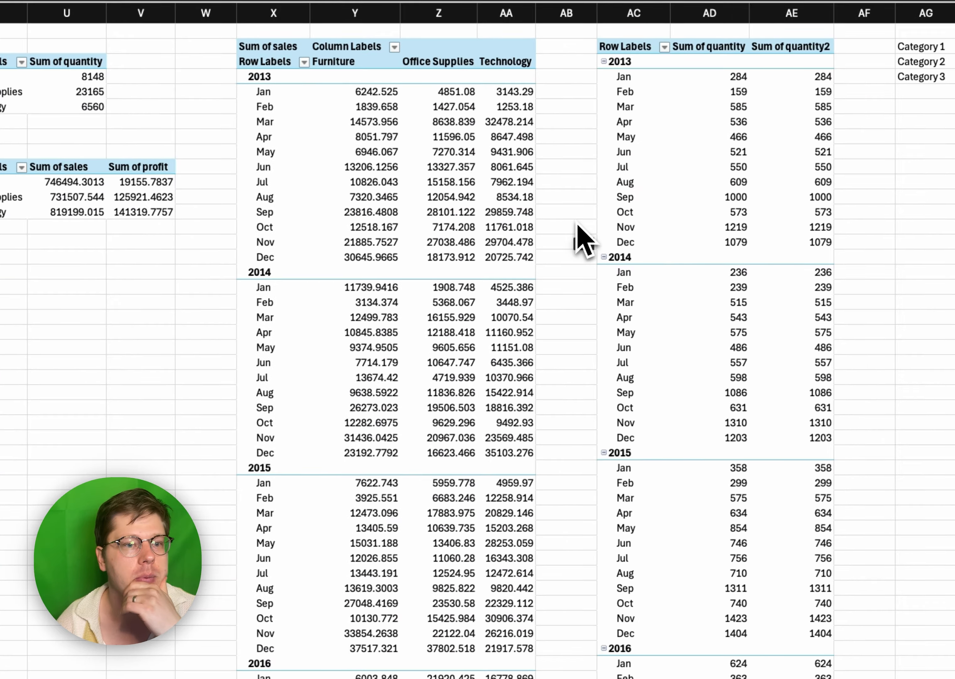
scroll(576, 223, "left", 20)
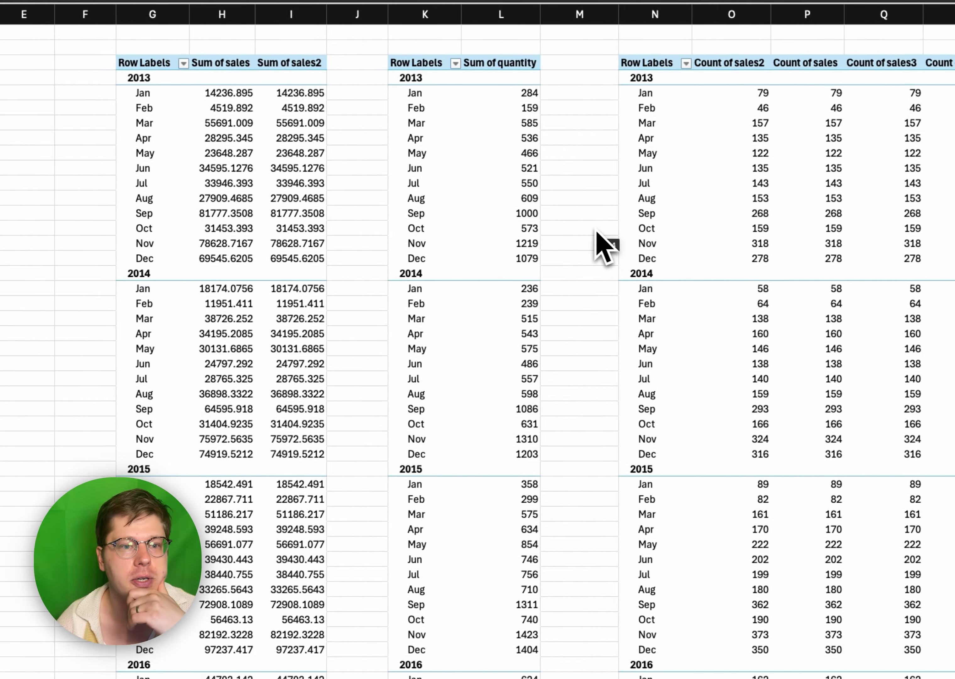
scroll(576, 225, "right", 7)
scroll(535, 236, "left", 10)
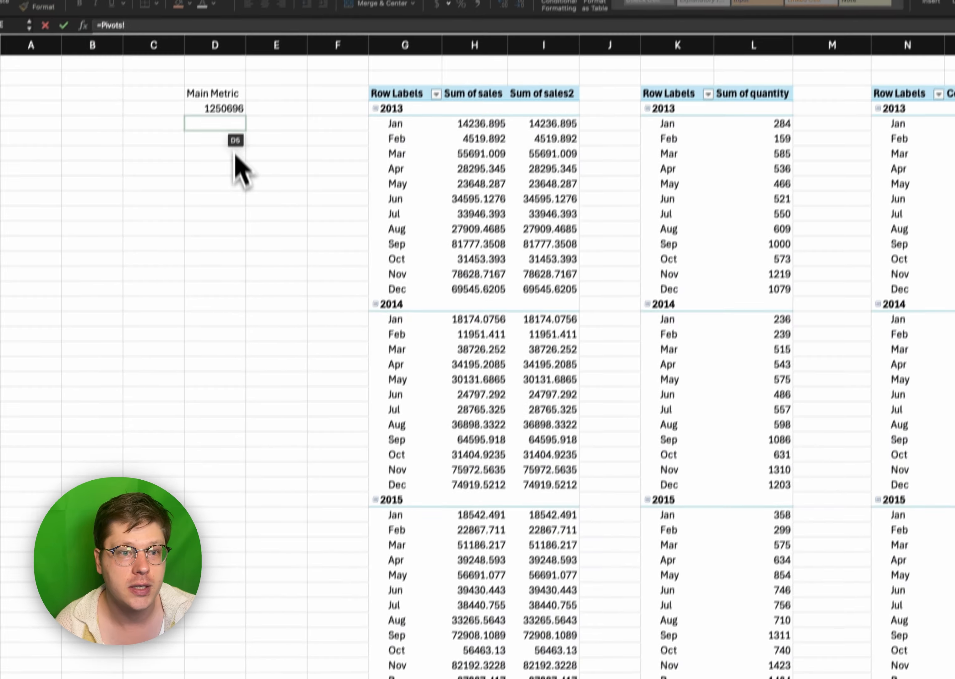
left_click(223, 108)
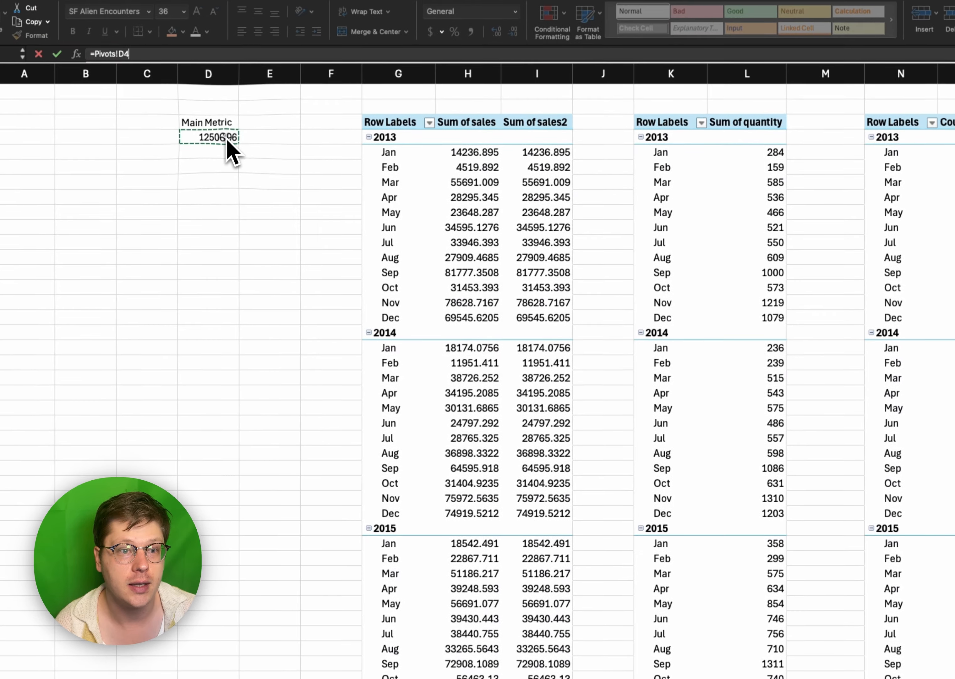
key("Return")
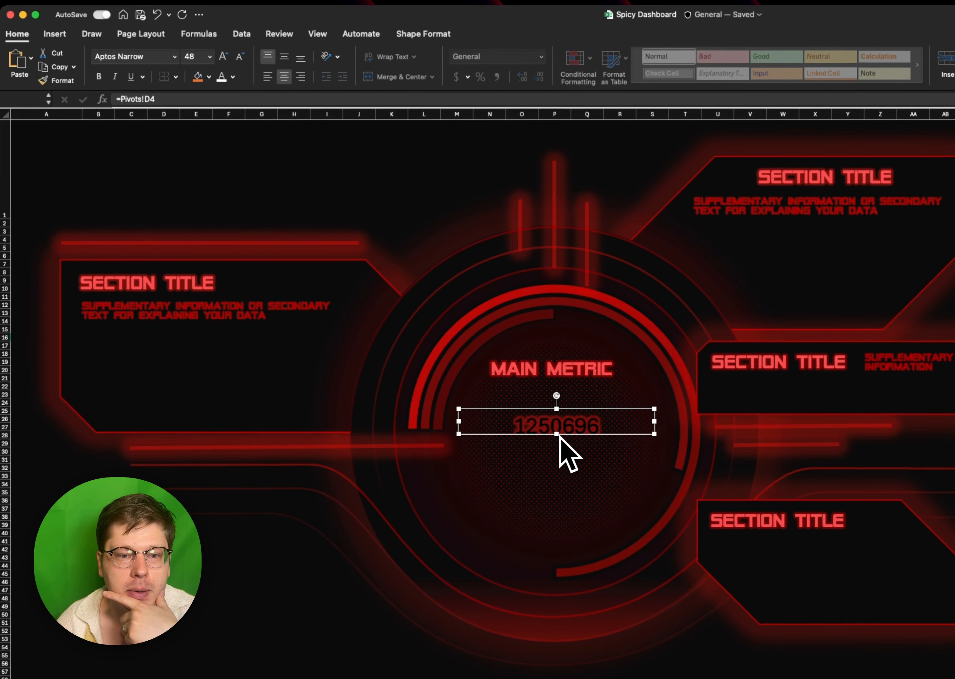
- Increase the linked metric's font size to 115, enlarge its text box to fit and position it below MAIN METRIC
left_click_drag(569, 445, 571, 475)
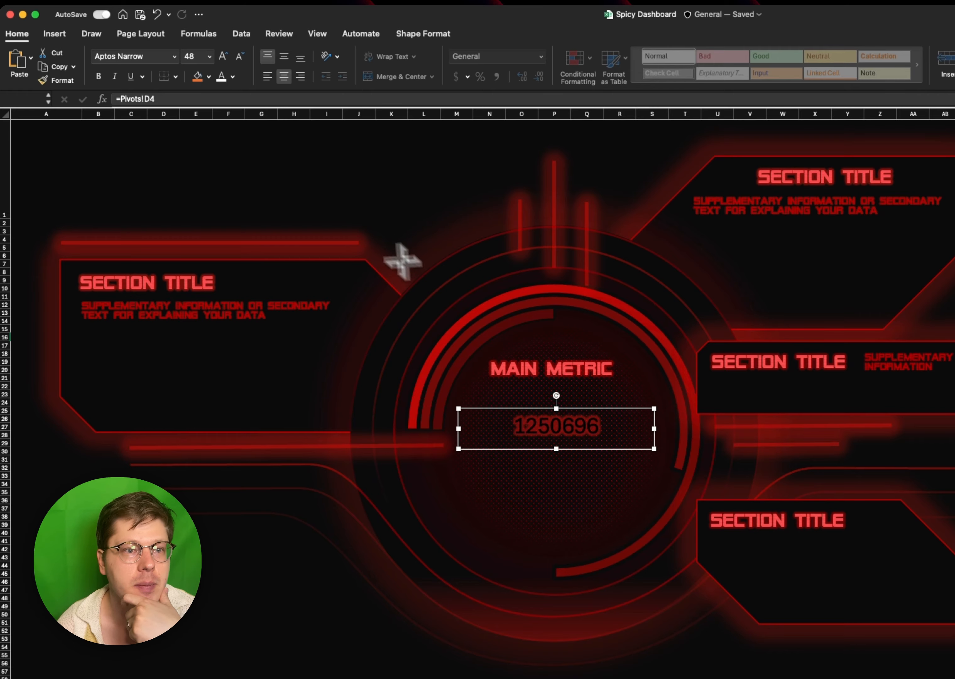
left_click(223, 56)
left_click(224, 56)
left_click(223, 56)
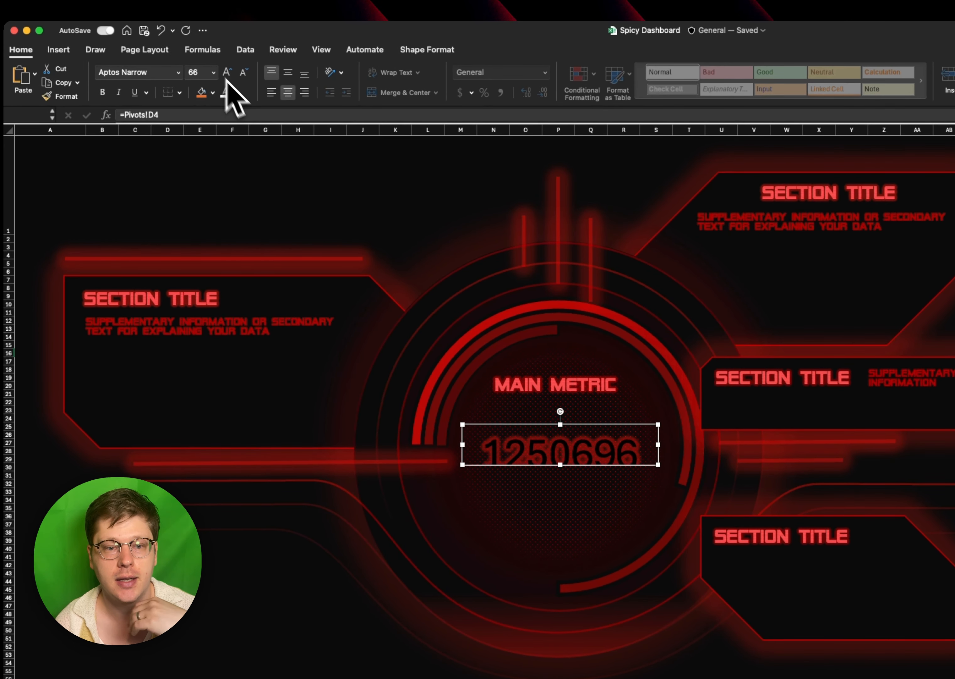
left_click_drag(560, 464, 560, 480)
left_click_drag(552, 478, 554, 461)
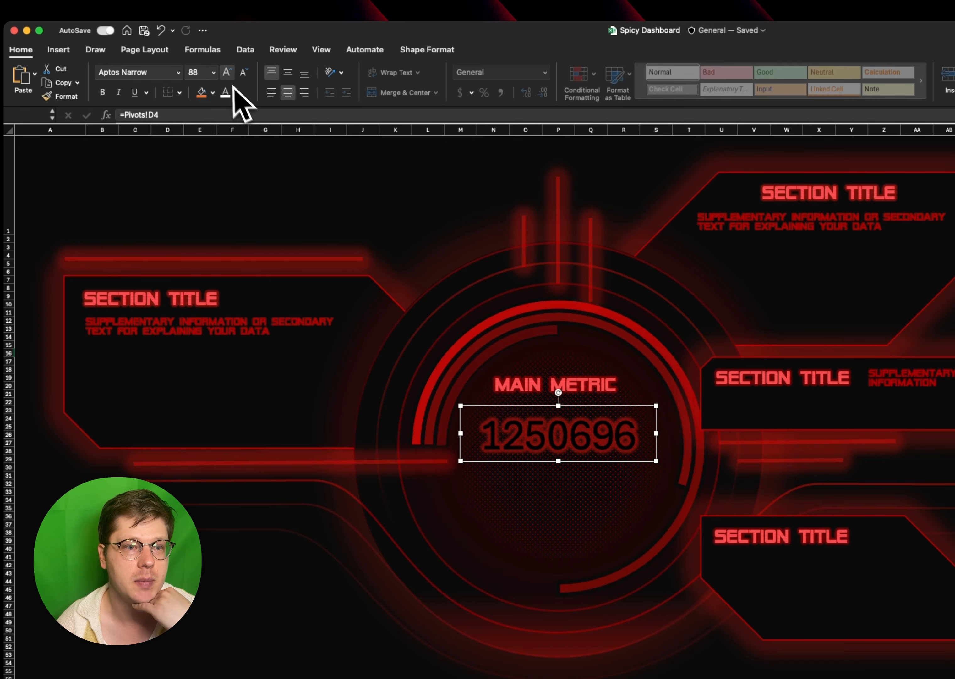
left_click(226, 72)
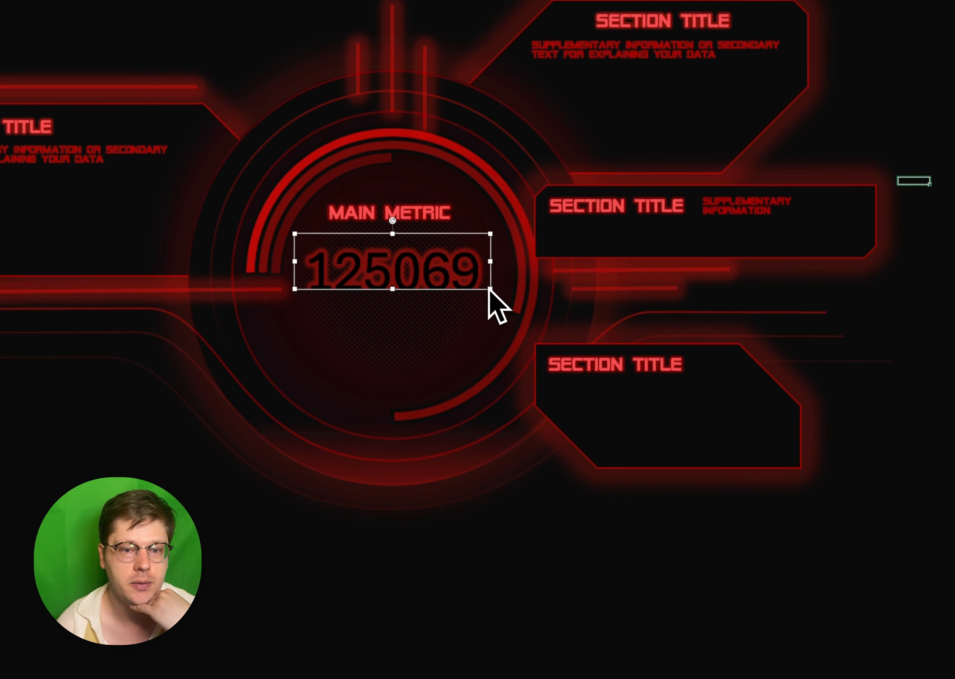
left_click_drag(490, 288, 480, 323)
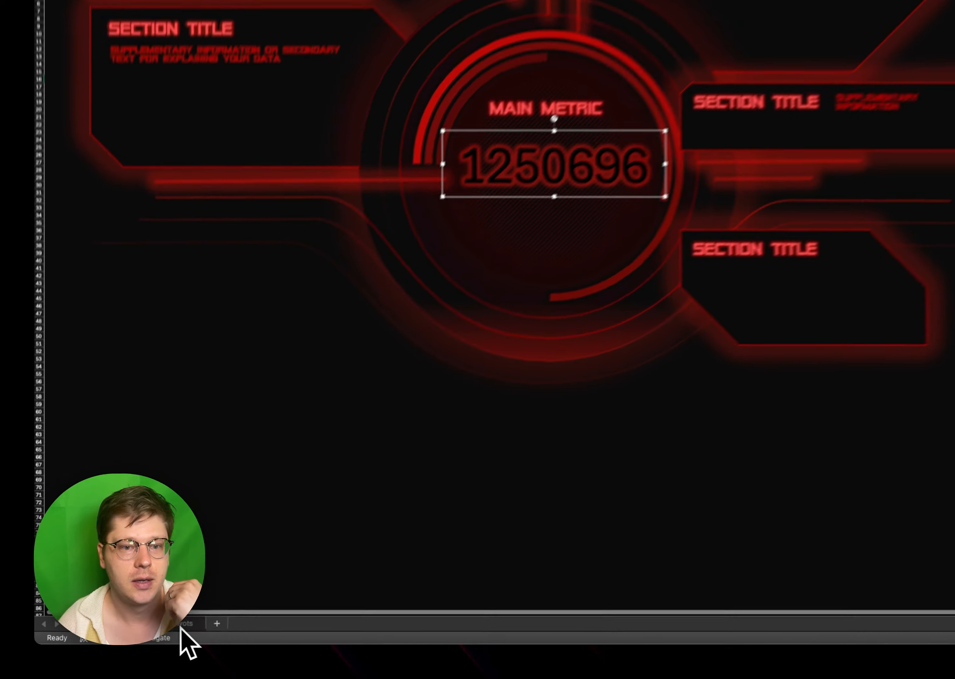
- Format cell D4 on the Pivots sheet as dollar accounting without decimals, and widen and recentre the dashboard's metric text box
left_click(182, 625)
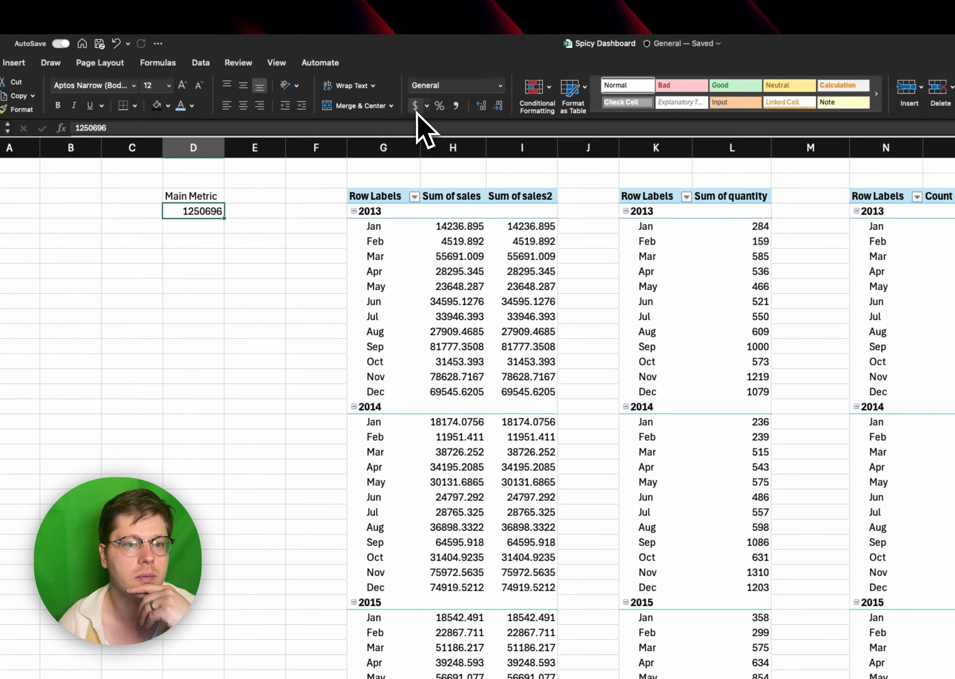
left_click(424, 104)
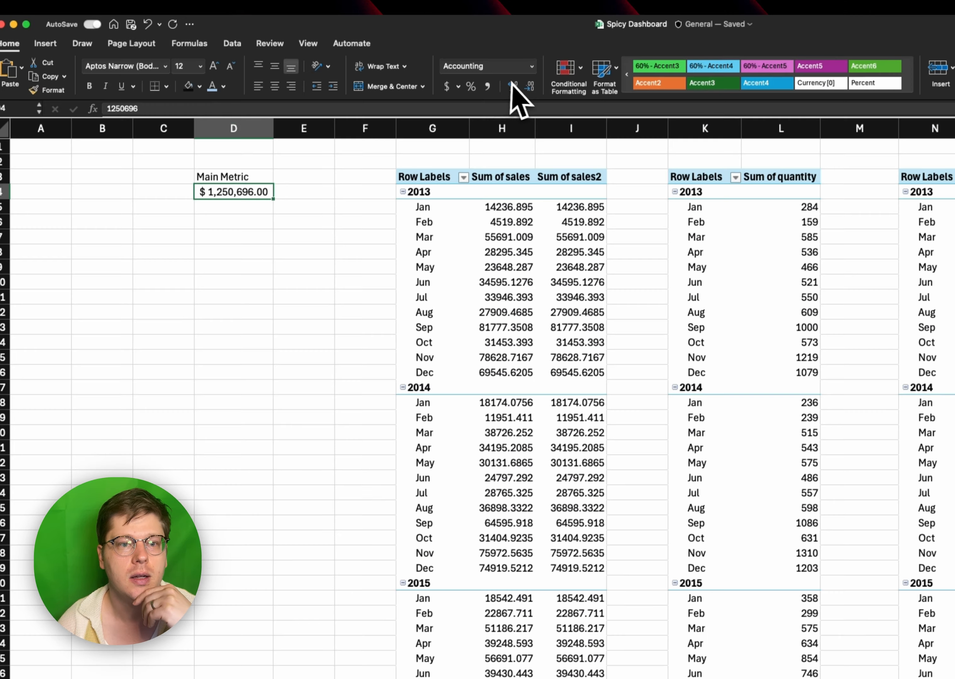
left_click(521, 48)
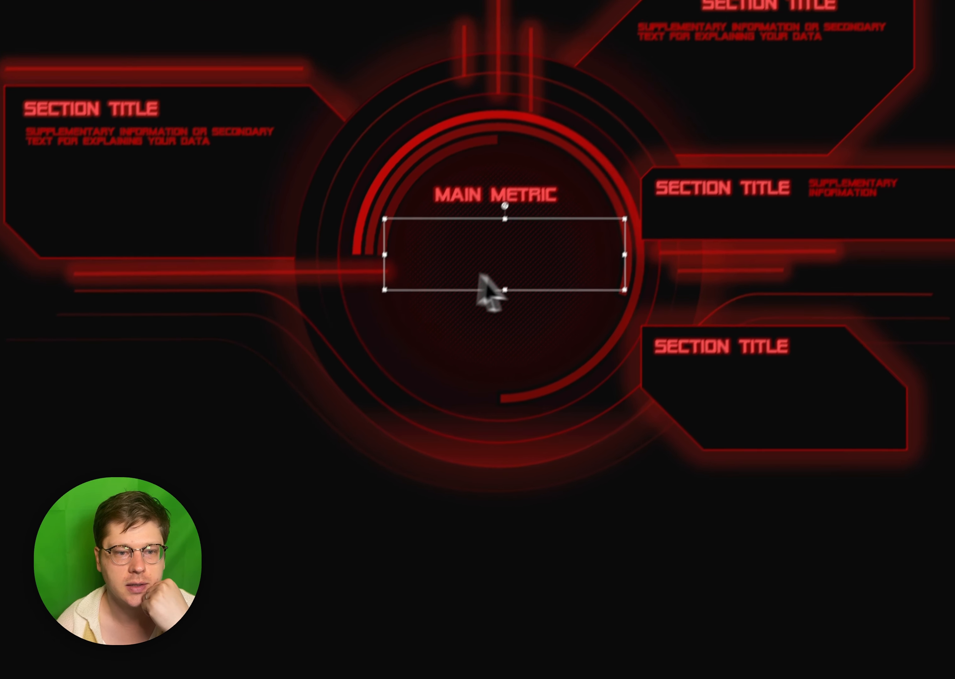
left_click_drag(364, 285, 290, 284)
left_click_drag(430, 320, 458, 323)
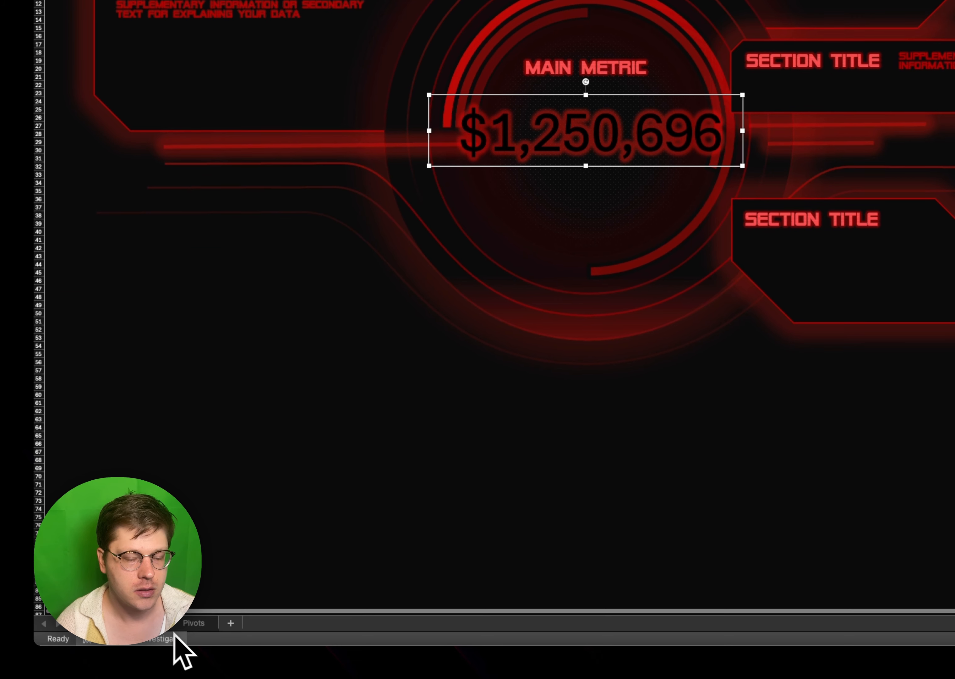
- Apply the custom number format [>=1000000] $#,##0.0,,"M";[>0] $#,##0.0,"K";General to cell D4 on the Pivots sheet
left_click(192, 622)
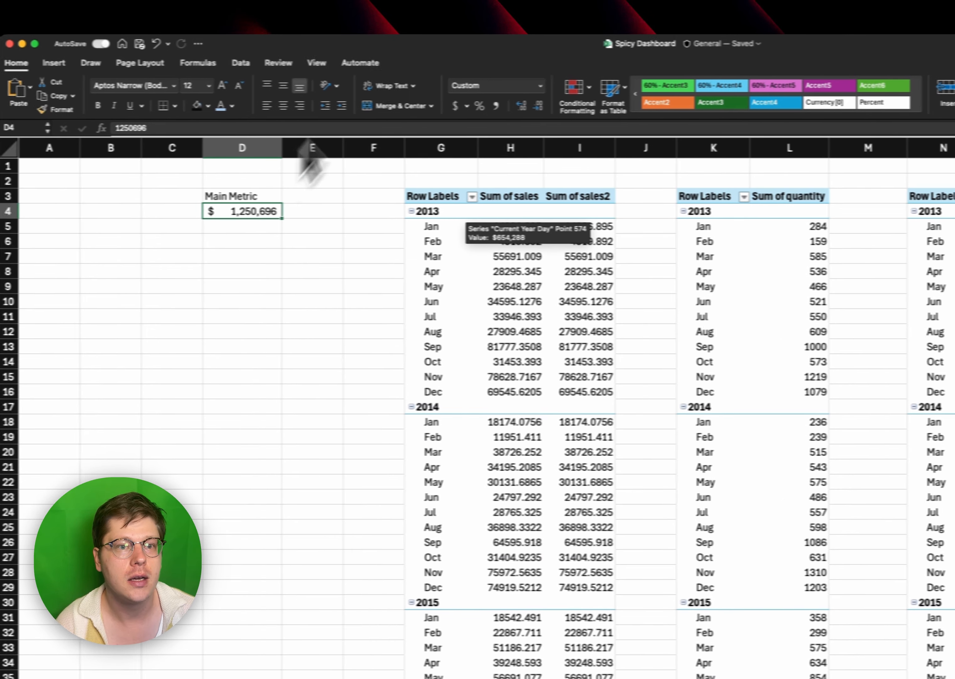
left_click(485, 85)
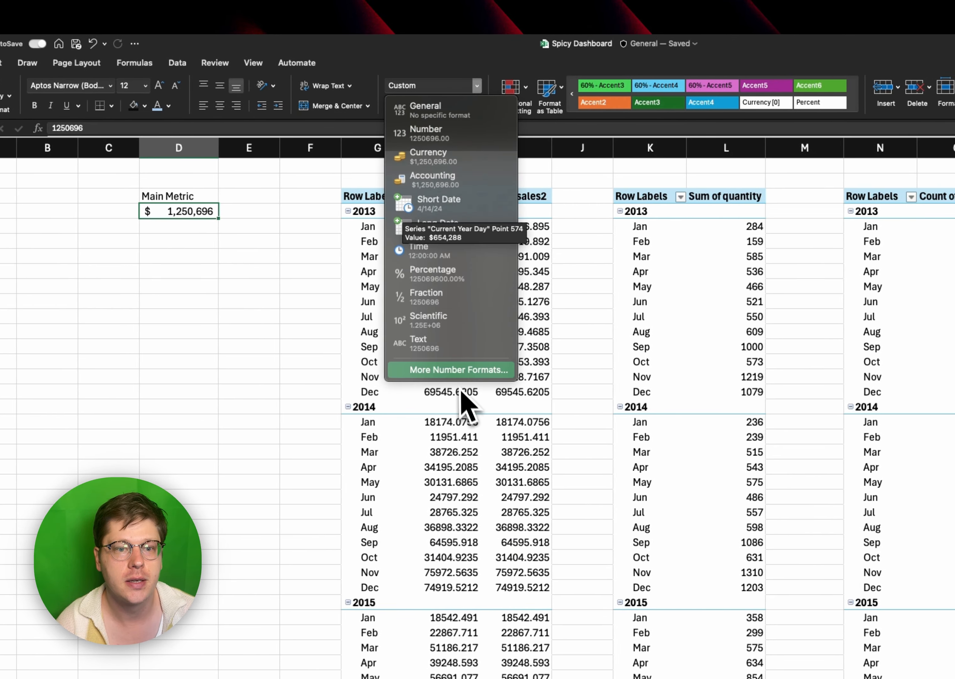
left_click(465, 371)
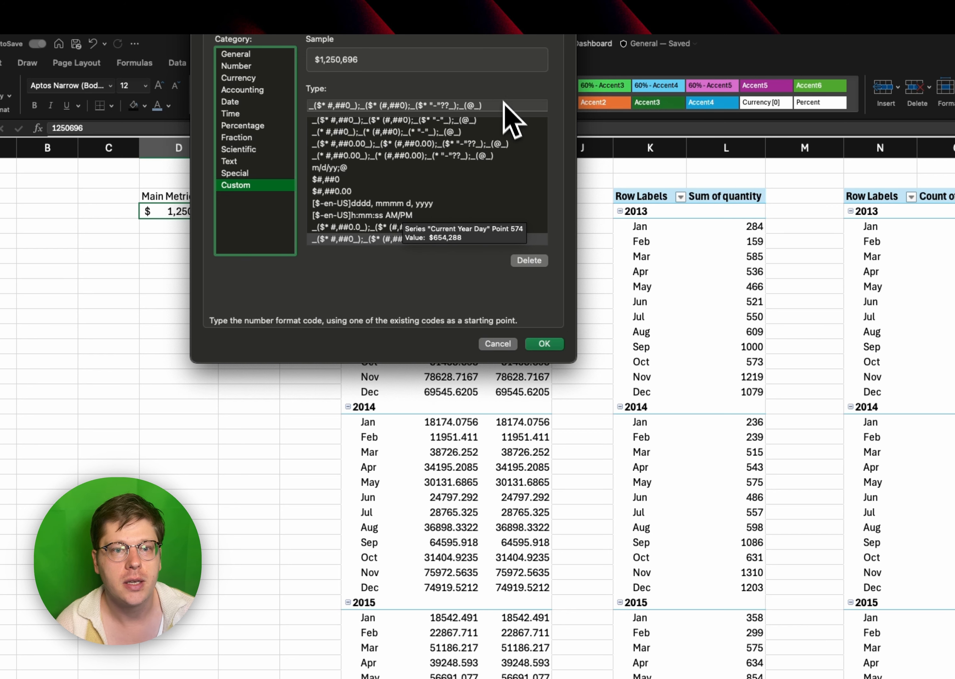
triple_click(506, 106)
type("[>=1000000] $#,##0.0,,\"M\";[>0] $#,##0.0,\"K\";General")
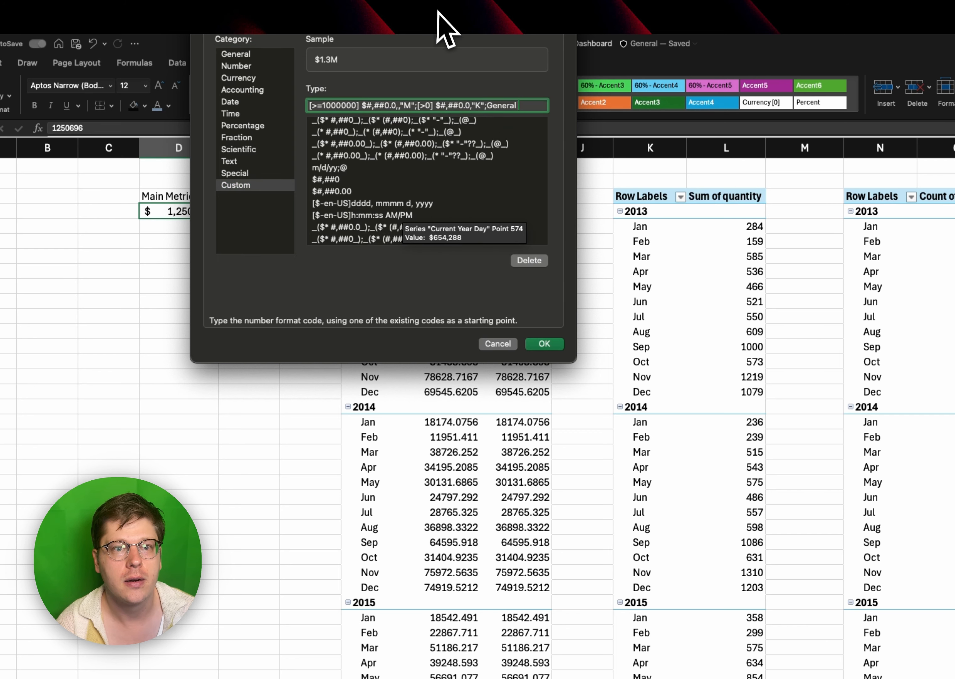
left_click_drag(445, 29, 453, 145)
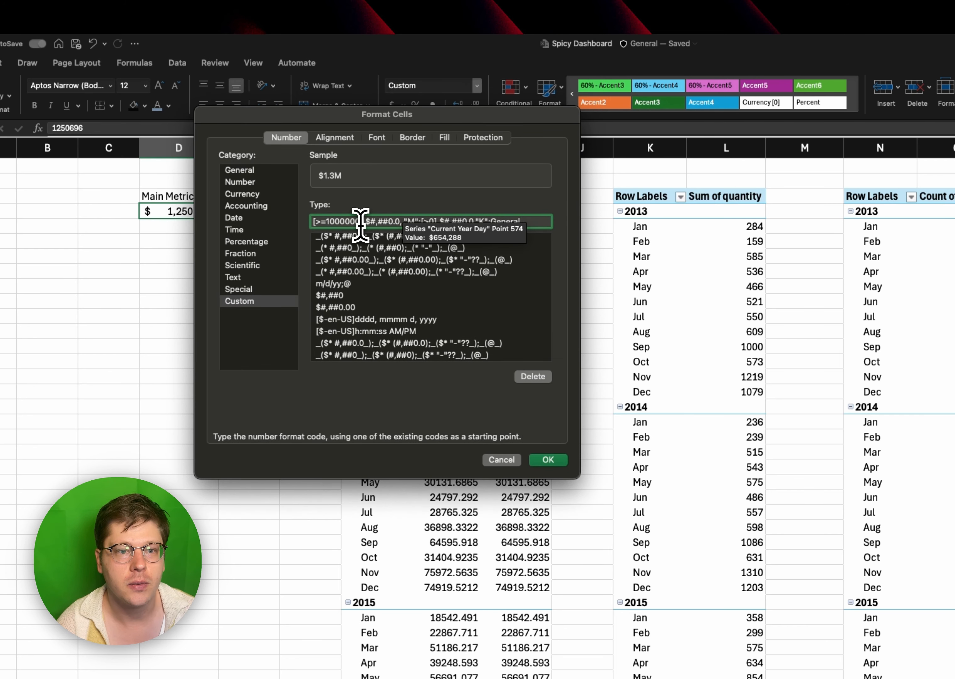
left_click_drag(375, 221, 415, 221)
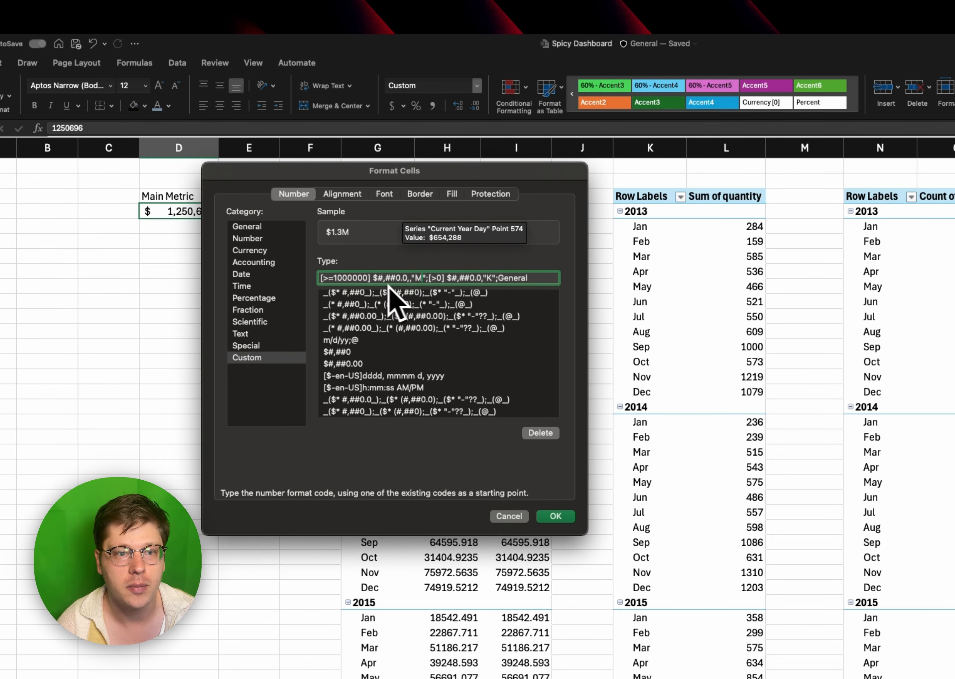
left_click_drag(368, 277, 327, 278)
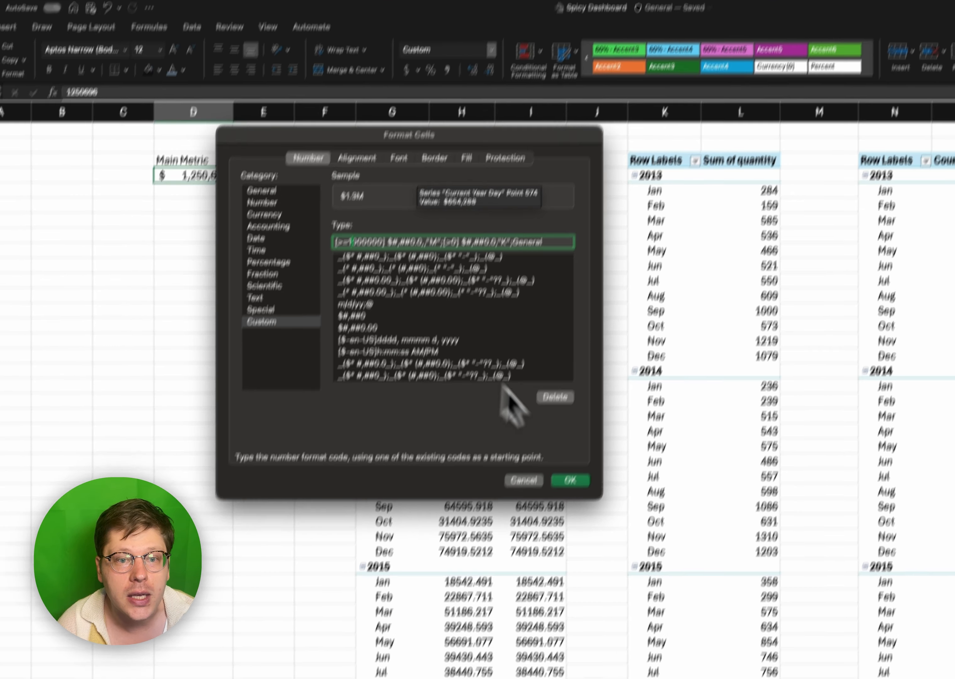
left_click(555, 515)
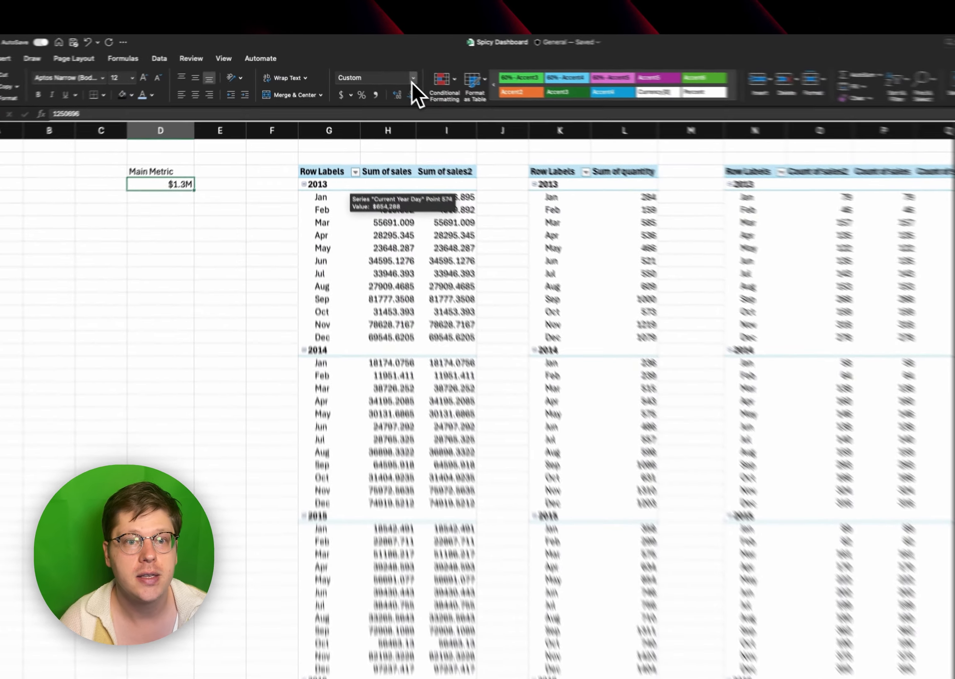
- Give cell D4's millions format a second decimal place: [>=1000000] $#,##0.00,,"M"
left_click(385, 67)
left_click(378, 251)
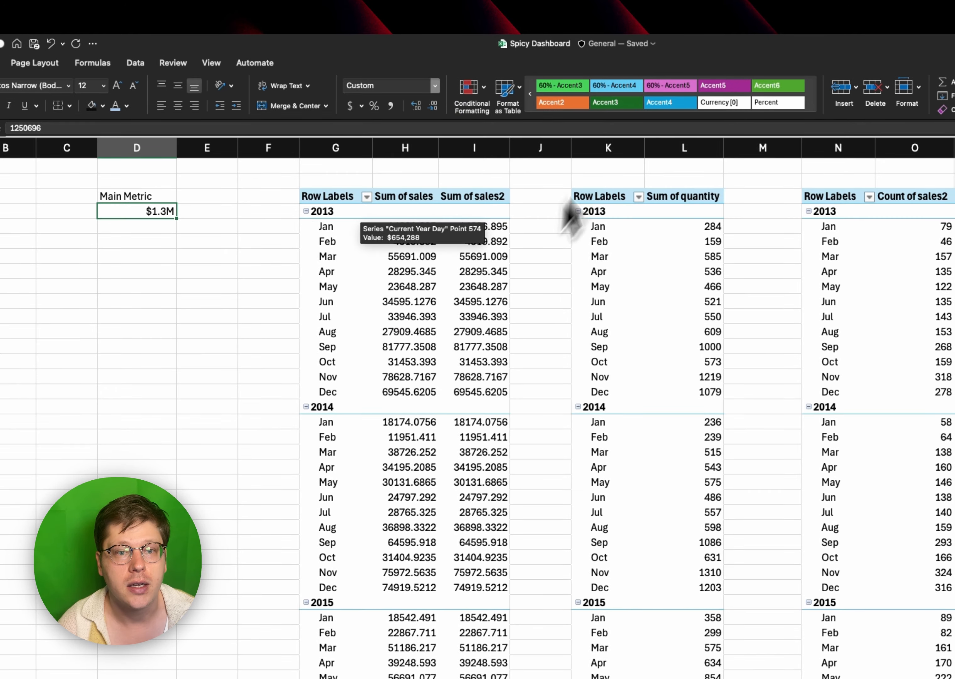
left_click_drag(389, 25, 284, 245)
left_click(245, 345)
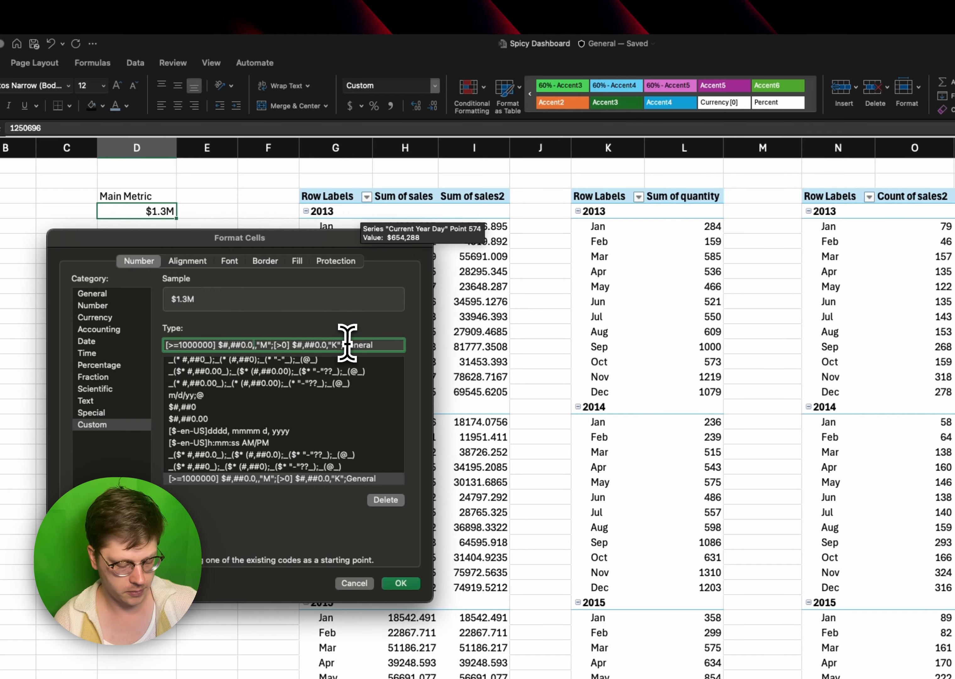
type("0")
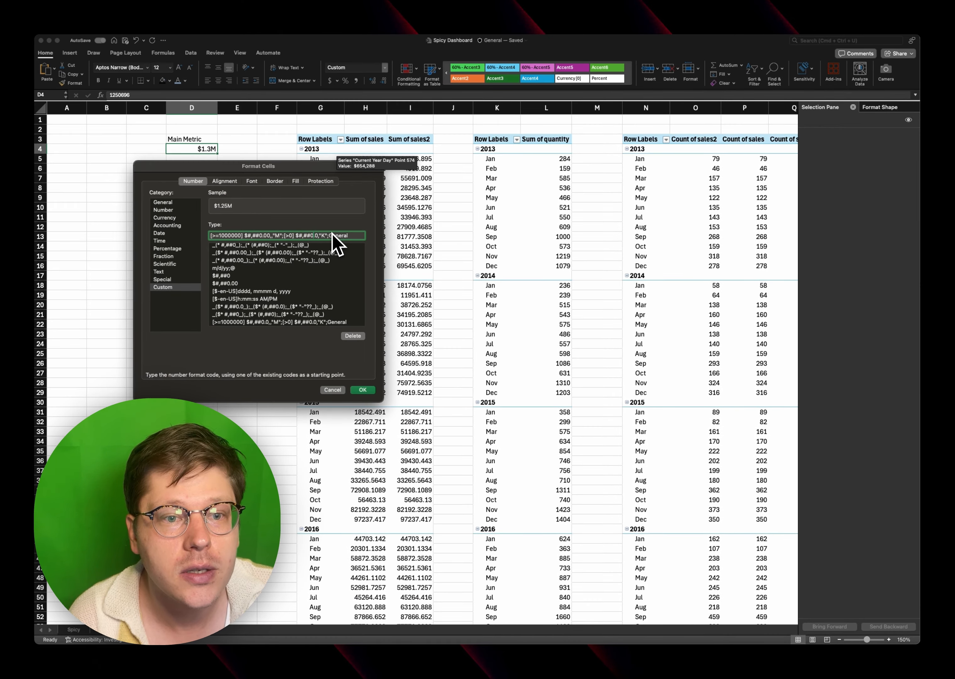
key("Return")
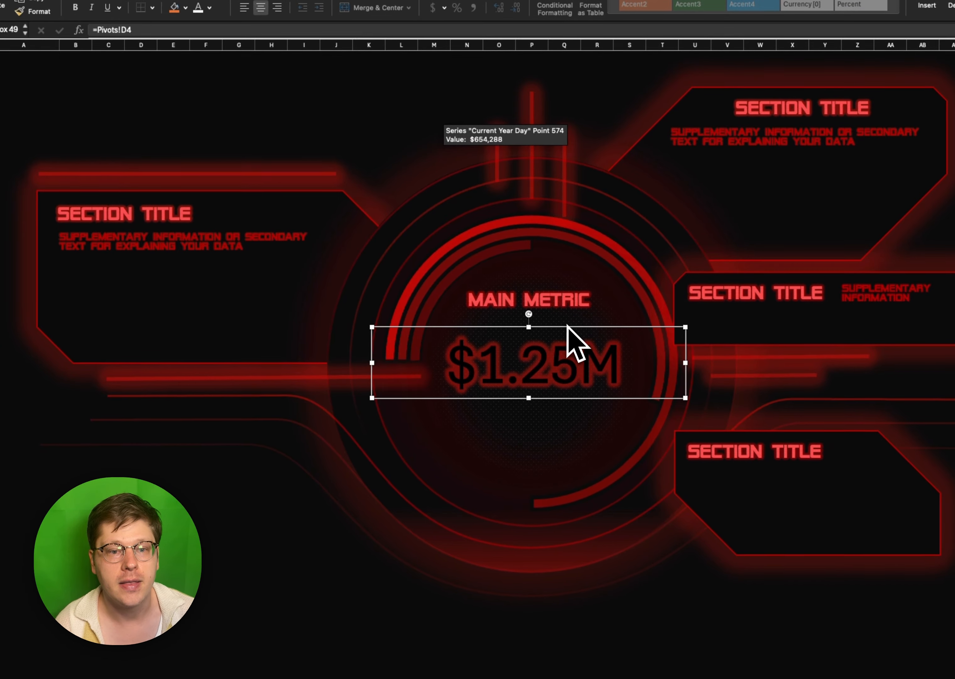
- Set the dashboard's linked main metric to the SF Alien Encounters font and enlarge its text box
left_click_drag(572, 337, 568, 320)
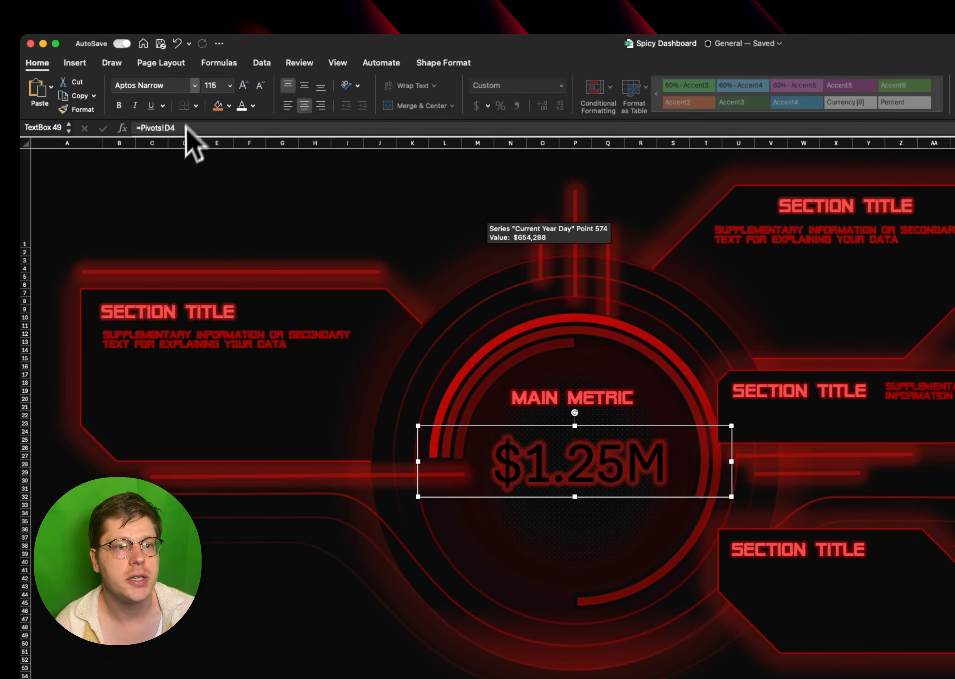
left_click(194, 85)
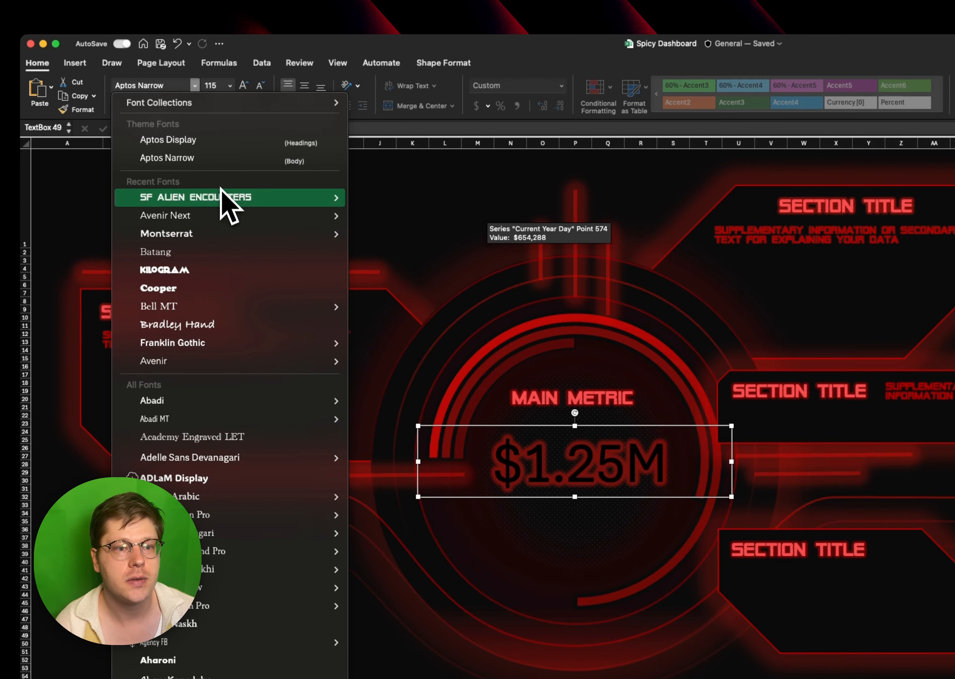
mouse_move(222, 190)
left_click(394, 221)
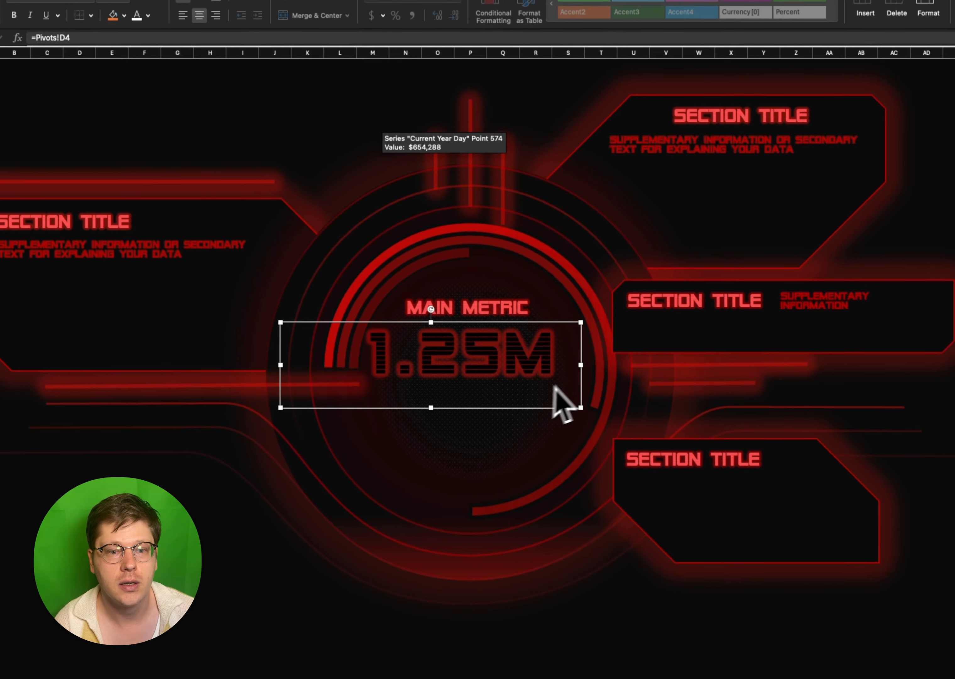
left_click_drag(554, 386, 561, 419)
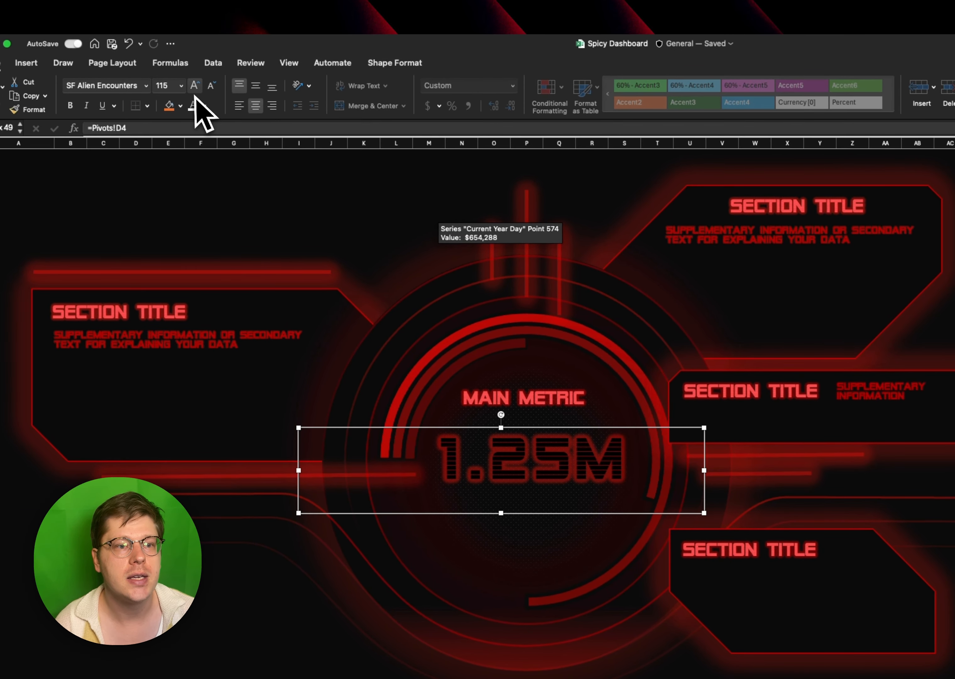
- Try the main metric at font size 166, then restore its size to 115
left_click(194, 86)
left_click(194, 85)
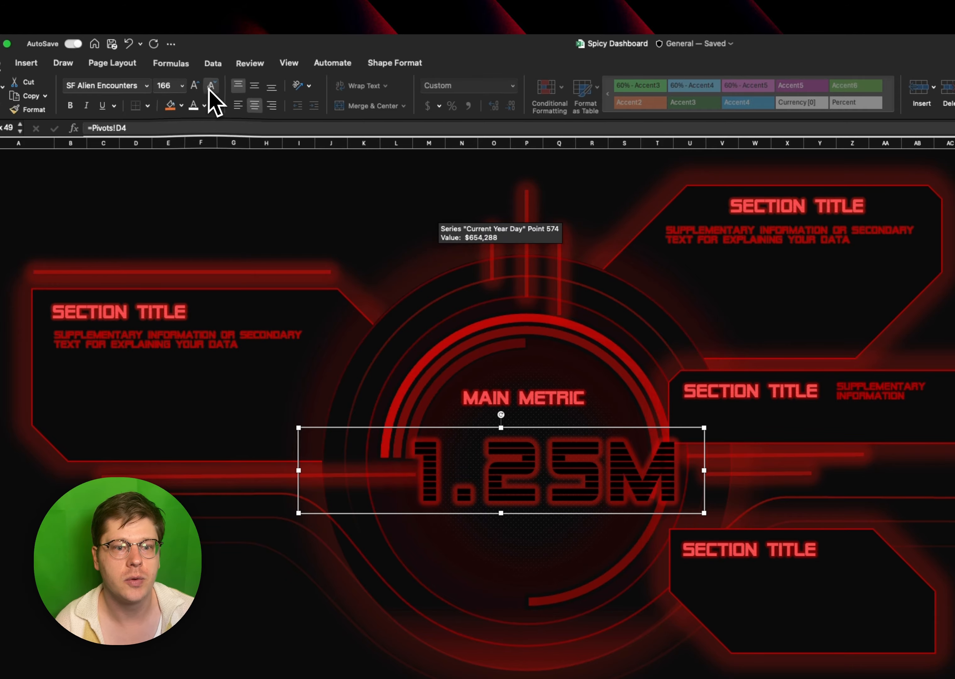
left_click(211, 87)
left_click(211, 86)
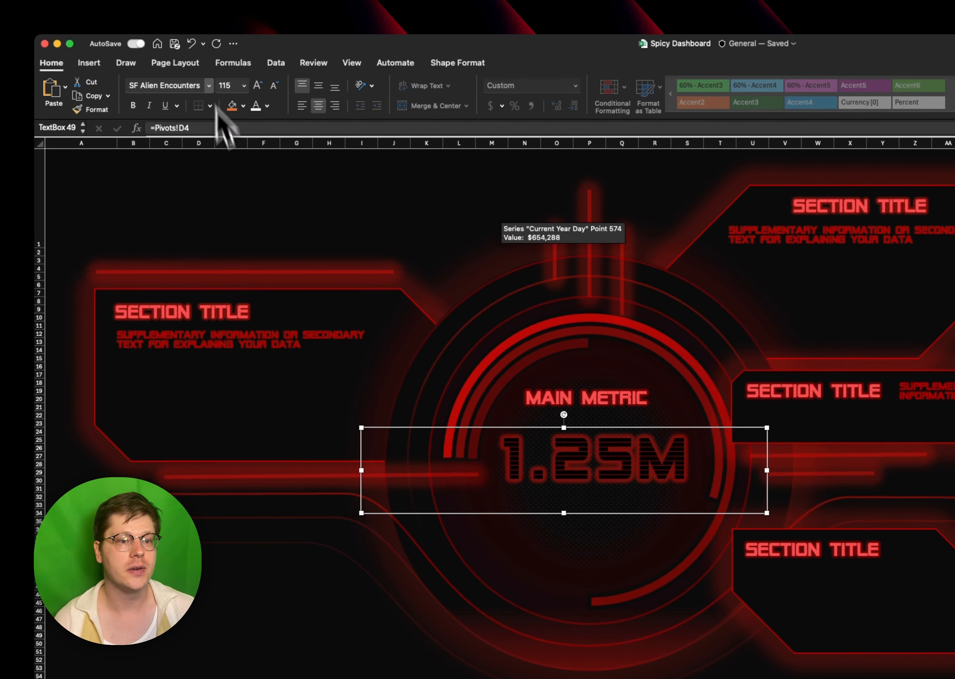
- Change the main metric's font to Avenir Next after trying Bauhaus 93, and recentre its text box below MAIN METRIC
left_click(208, 85)
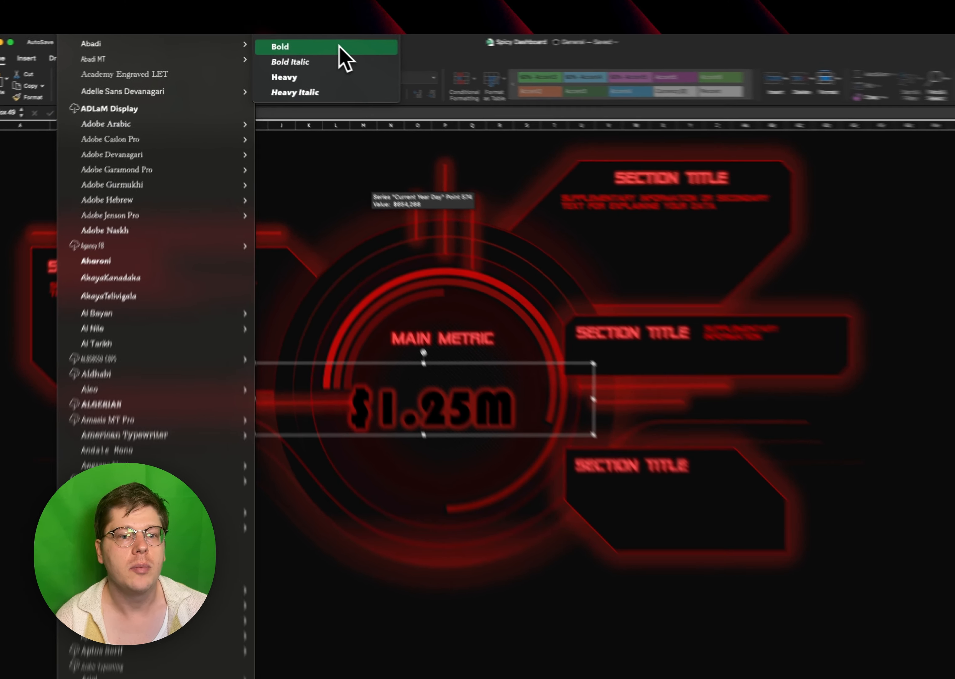
left_click(314, 42)
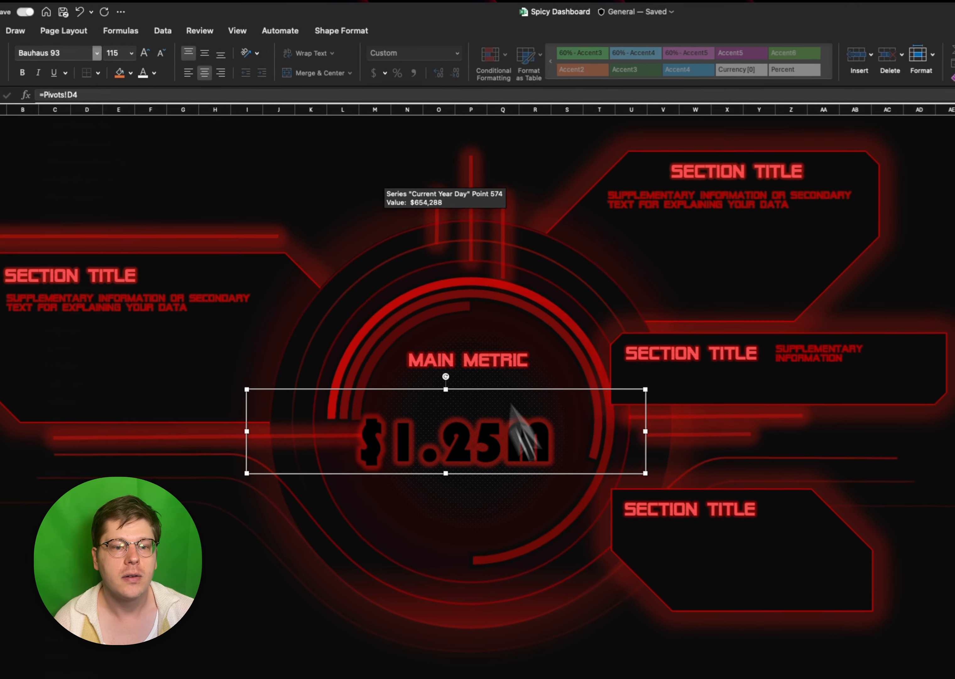
left_click_drag(521, 428, 539, 418)
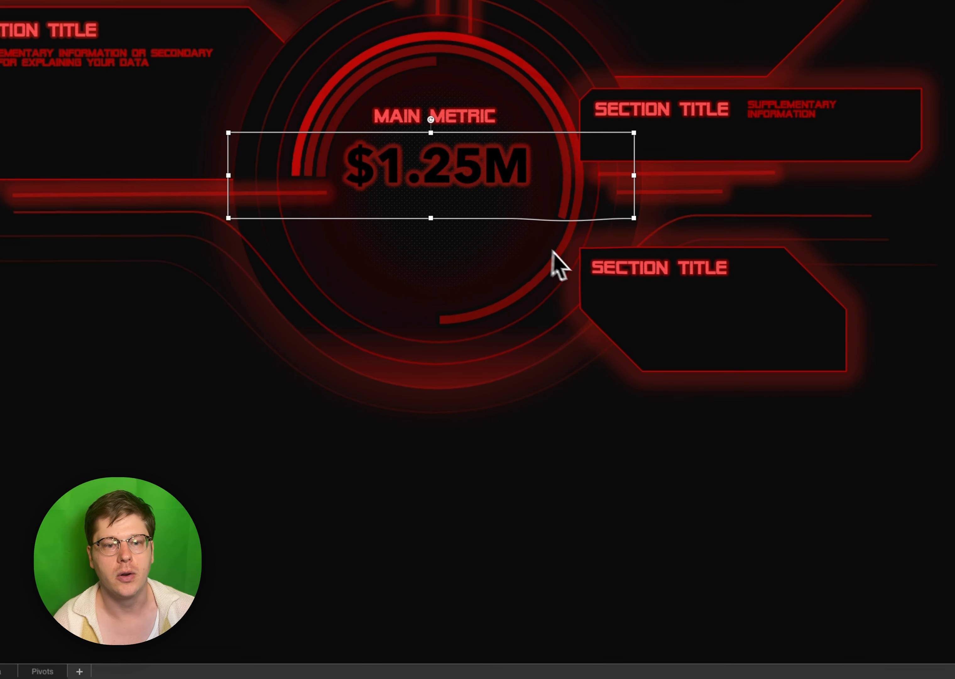
left_click(563, 253)
left_click(491, 186)
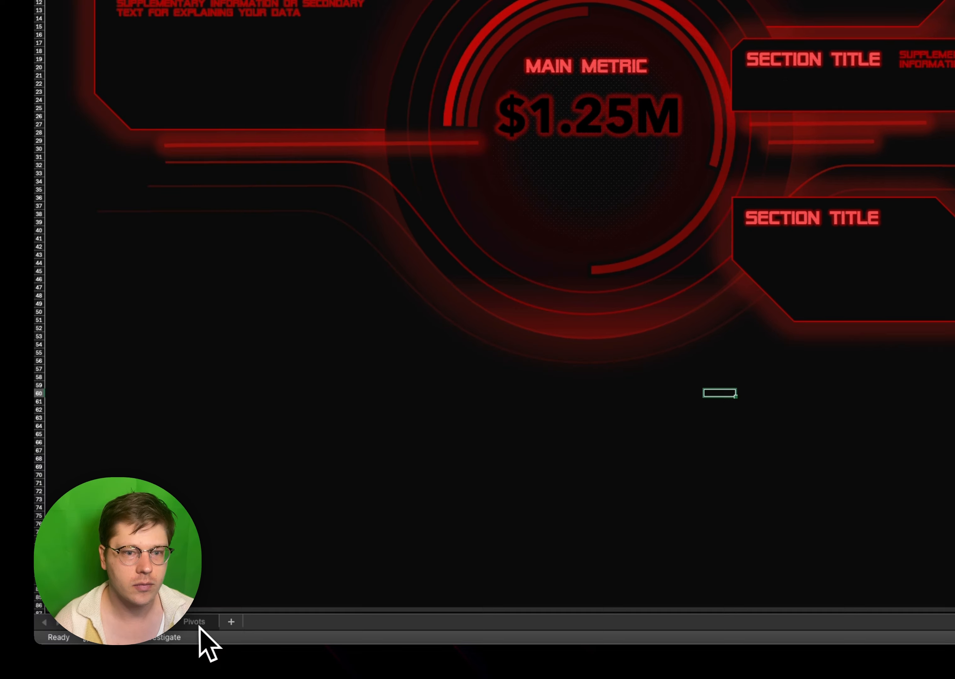
- Look through the pivot tables on the Pivots sheet for chart source data
left_click(42, 671)
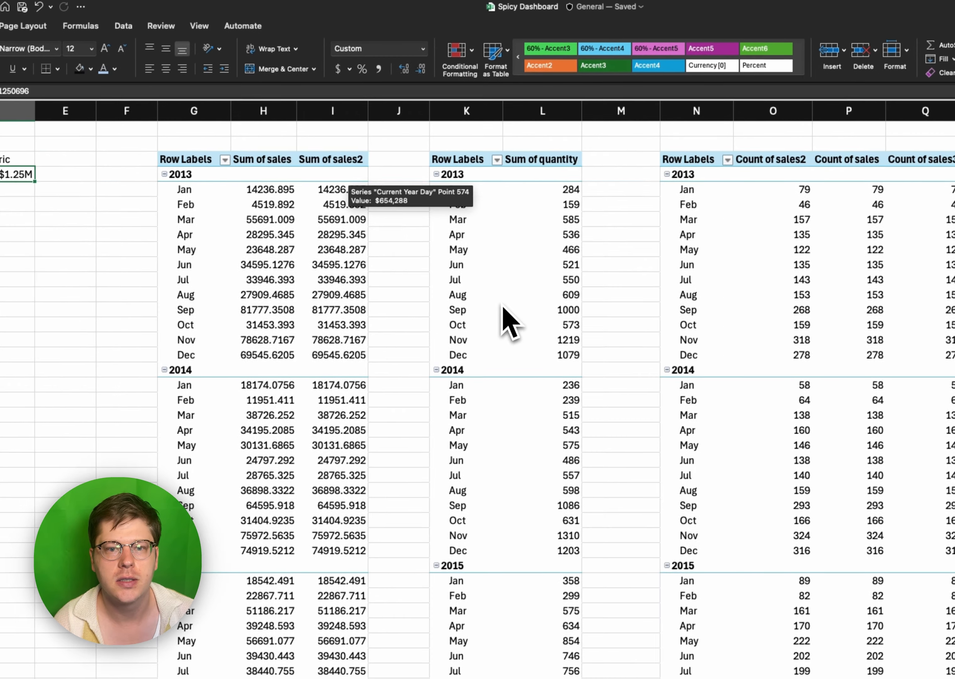
scroll(519, 277, "right", 10)
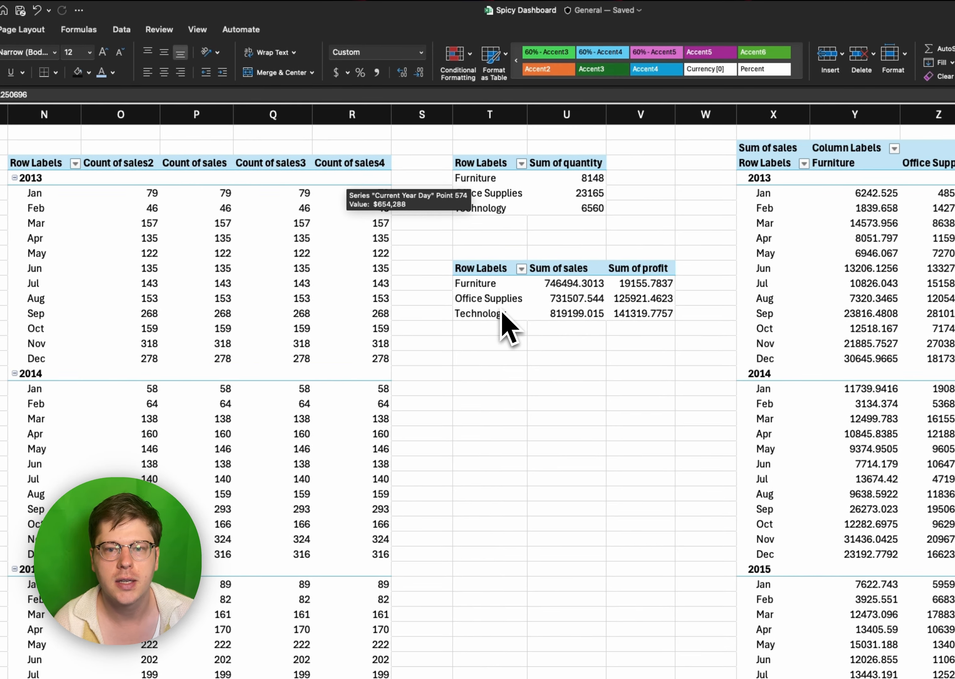
scroll(500, 313, "right", 5)
left_click(501, 313)
scroll(500, 313, "left", 8)
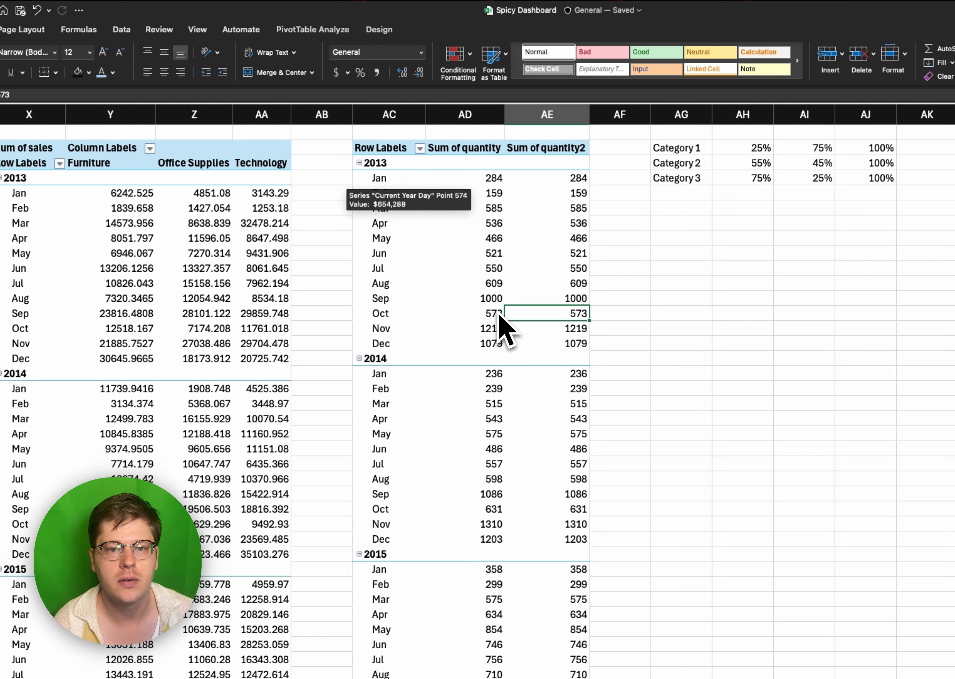
scroll(507, 333, "left", 2)
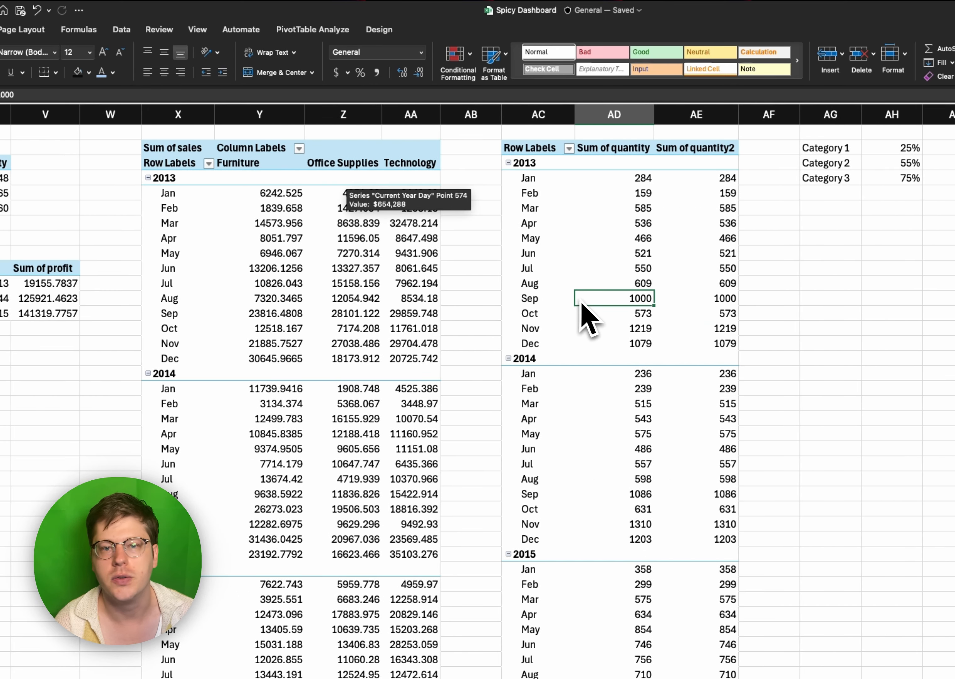
scroll(583, 303, "left", 12)
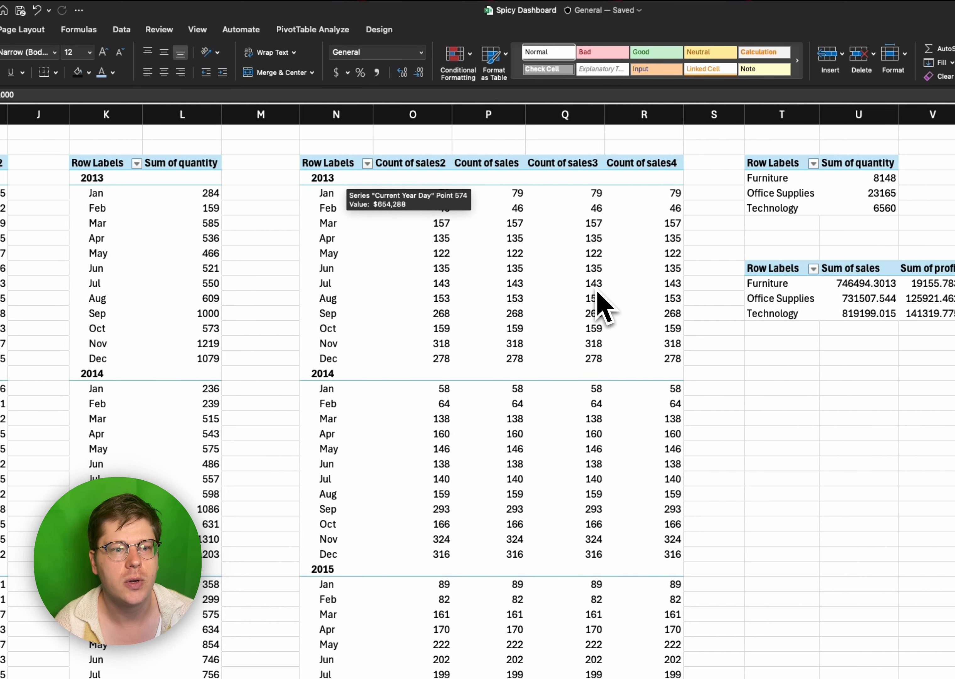
scroll(597, 292, "left", 5)
- Insert a 2-D line chart from the monthly Sum of quantity pivot table in columns K and L
left_click(426, 303)
key("super+a")
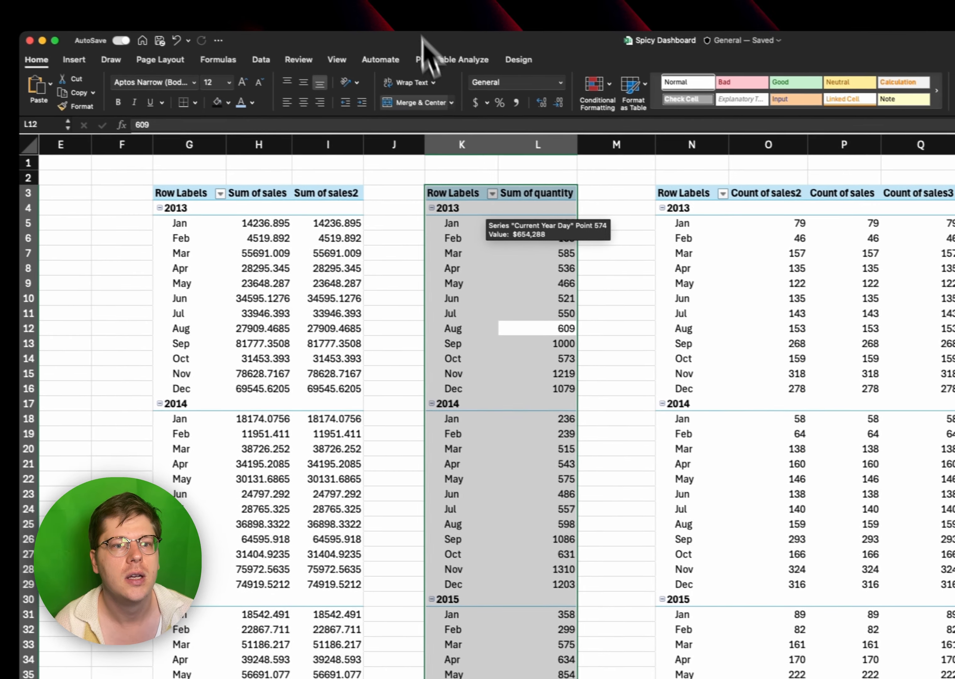
left_click(74, 60)
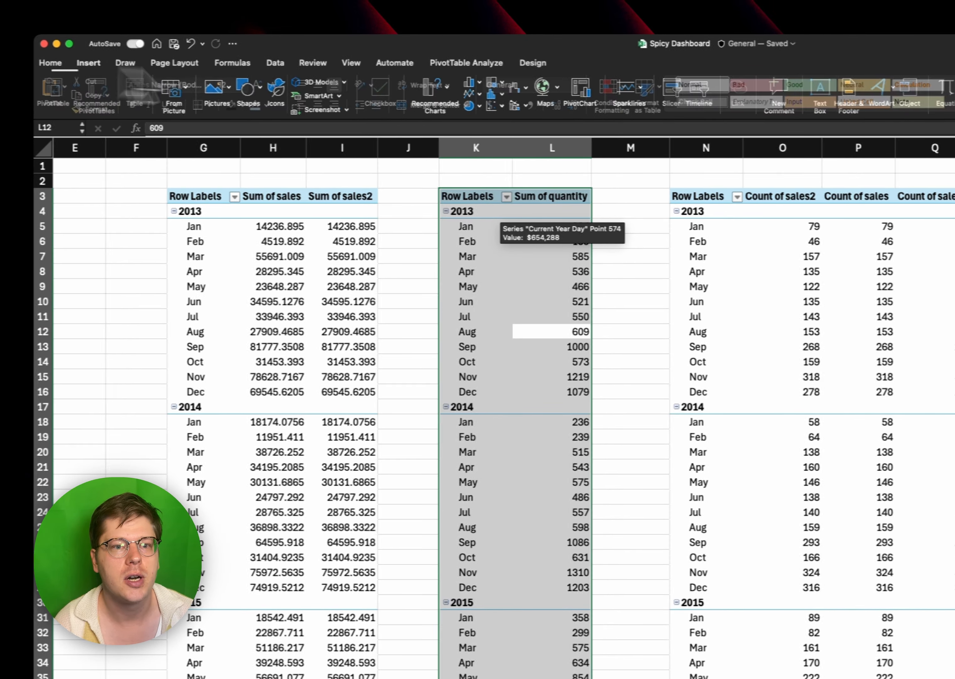
left_click(471, 93)
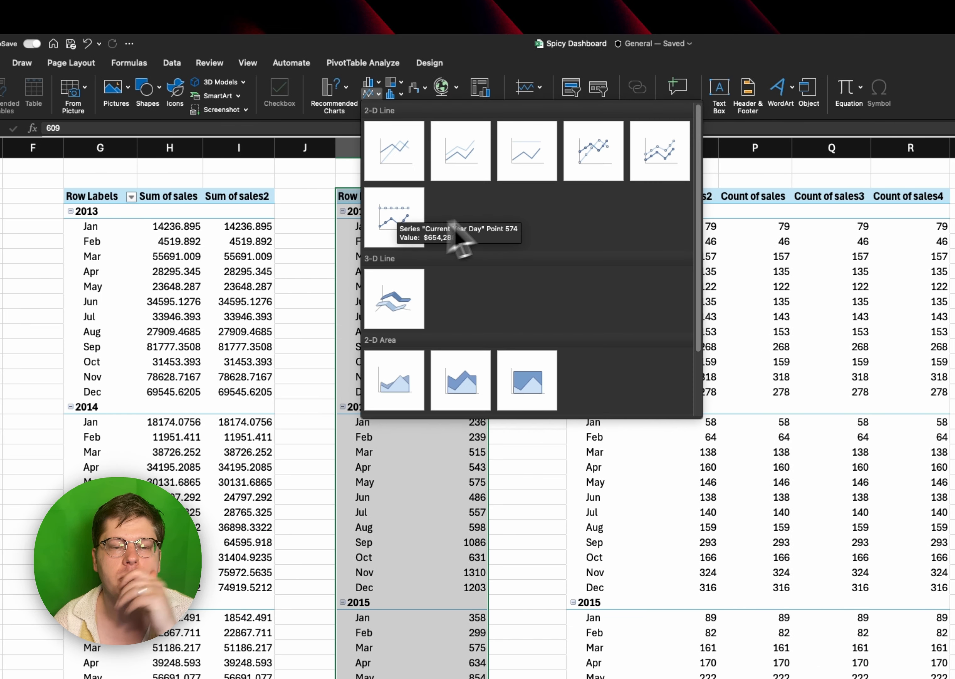
left_click(409, 169)
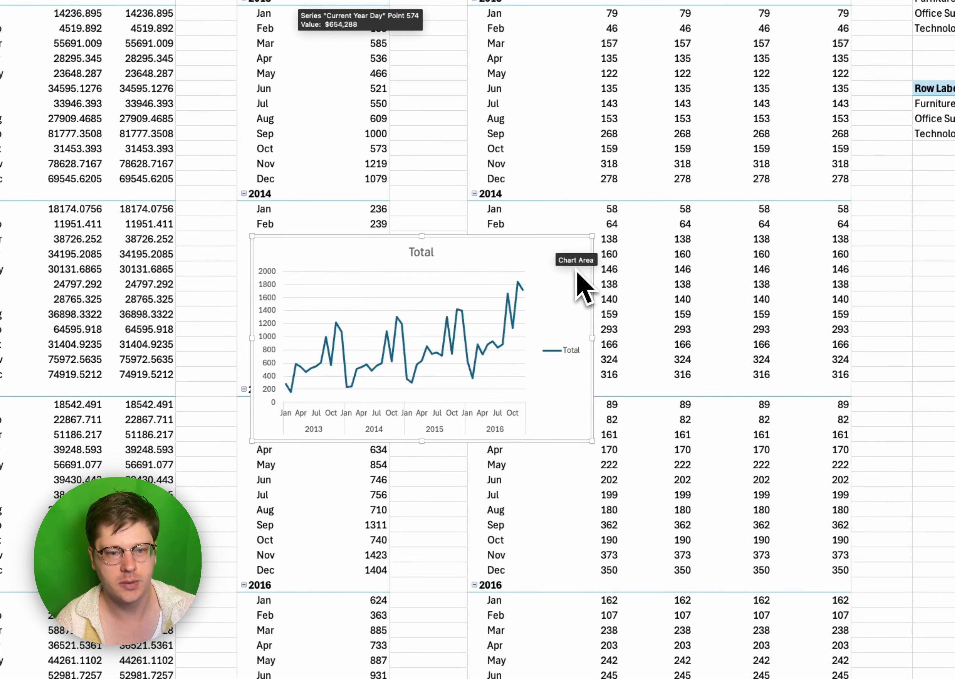
- Move the new line chart from the Pivots sheet to the Spicy sheet and place it over the dashboard's lower area
key("super+x")
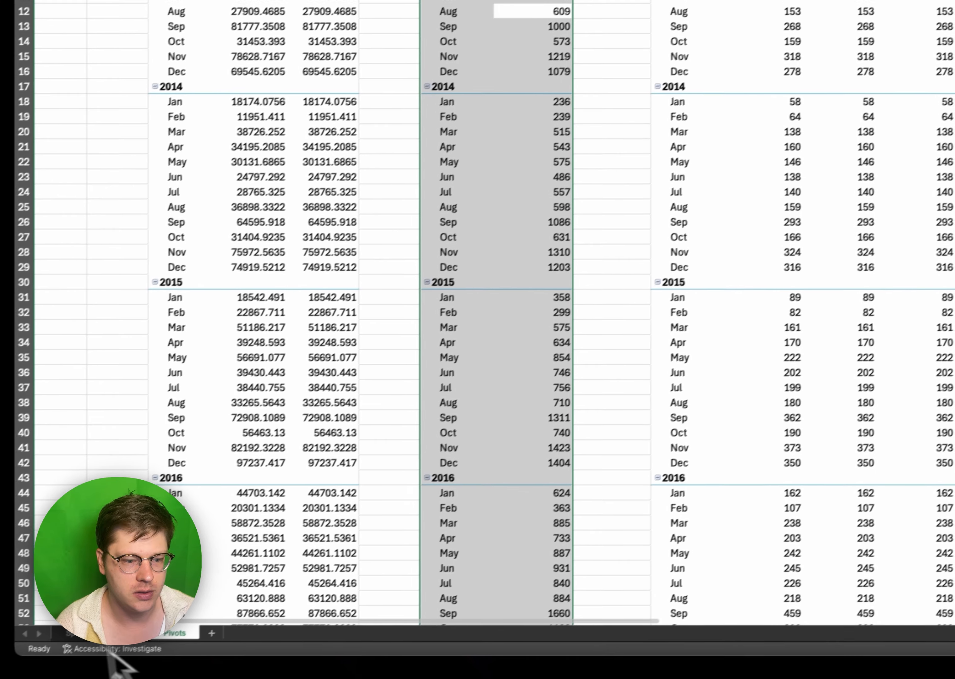
left_click(87, 624)
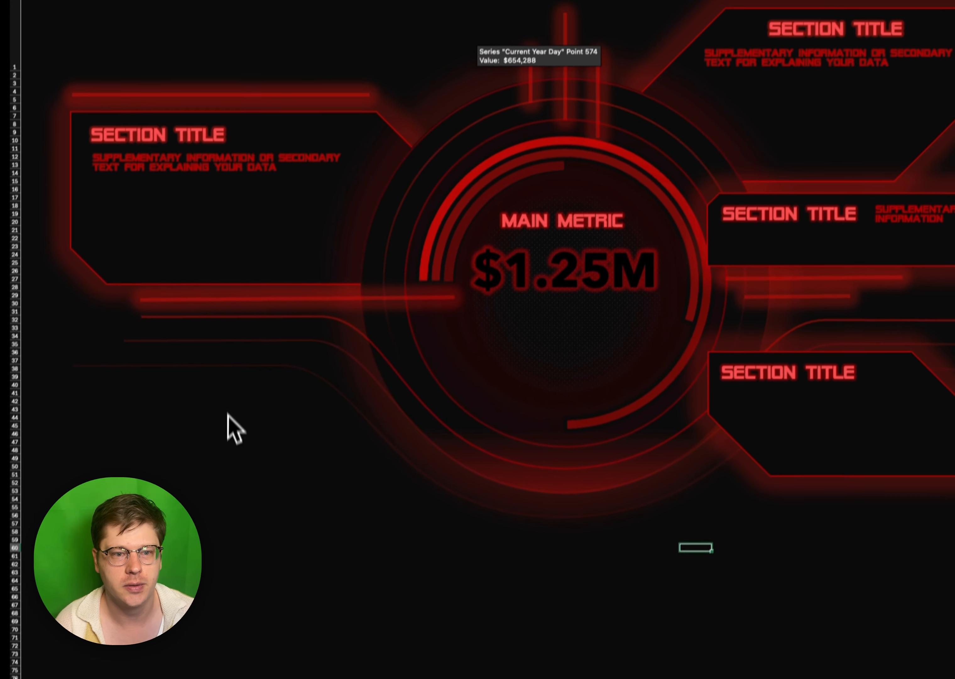
key("super+v")
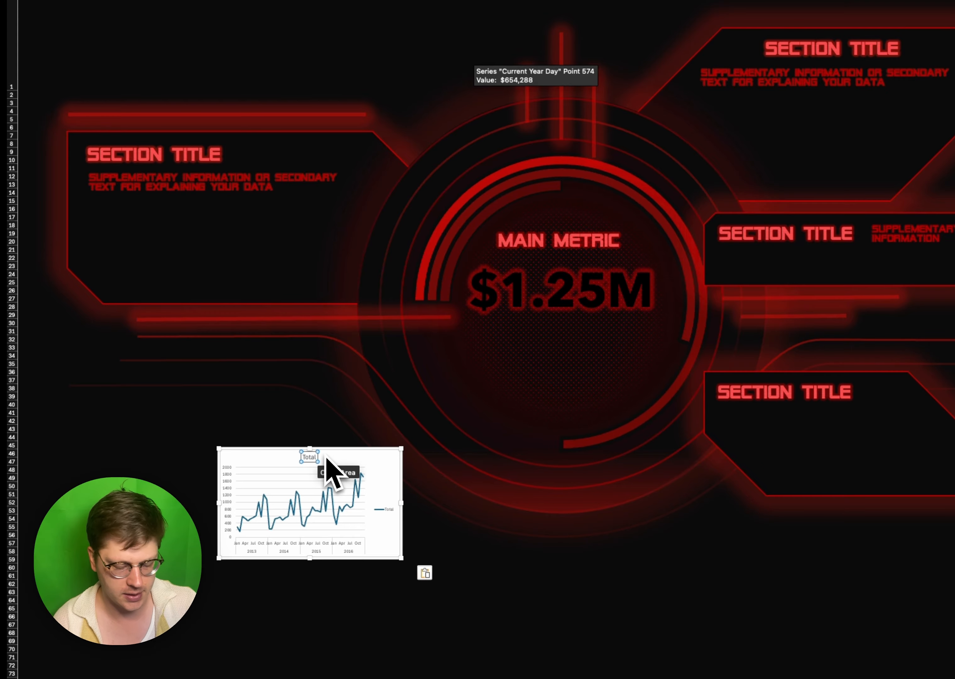
left_click_drag(380, 455, 478, 410)
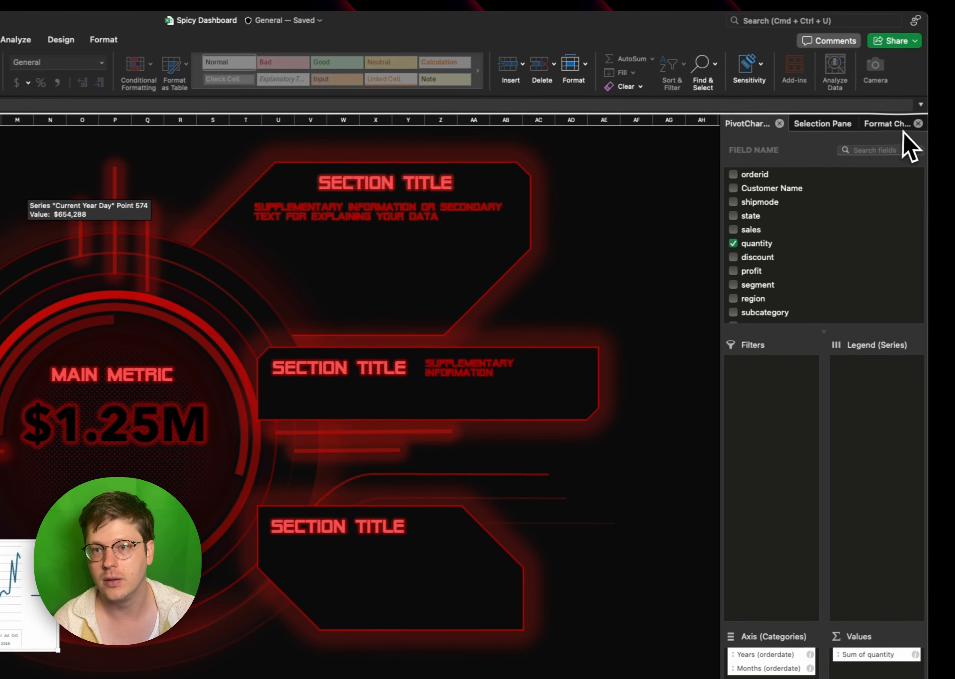
- Set the line chart to no fill and no border, and delete its title, axes, gridlines and legend
left_click(892, 127)
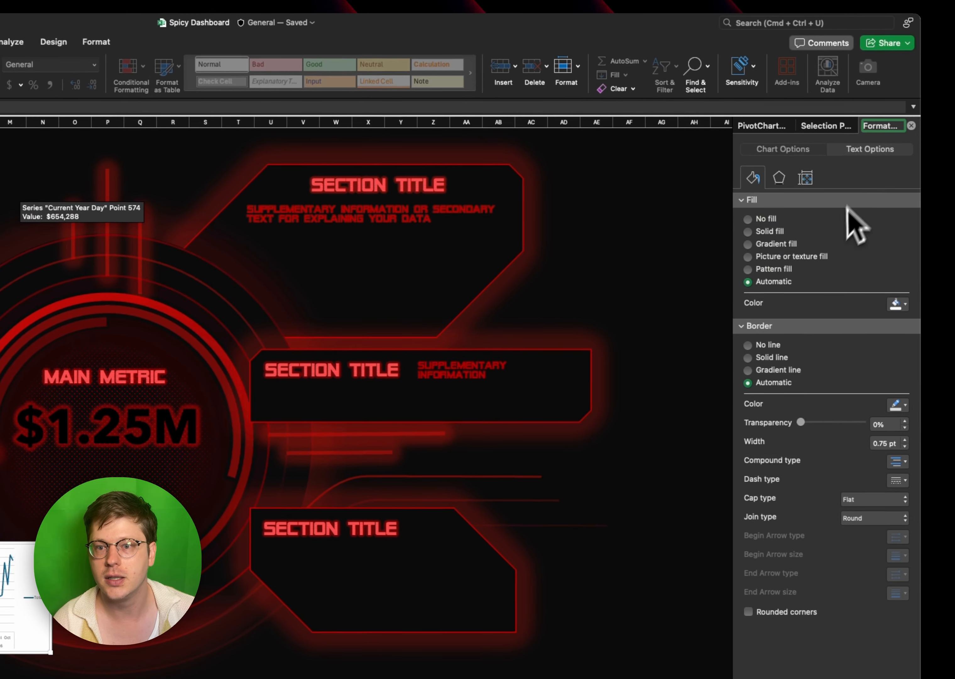
left_click(762, 219)
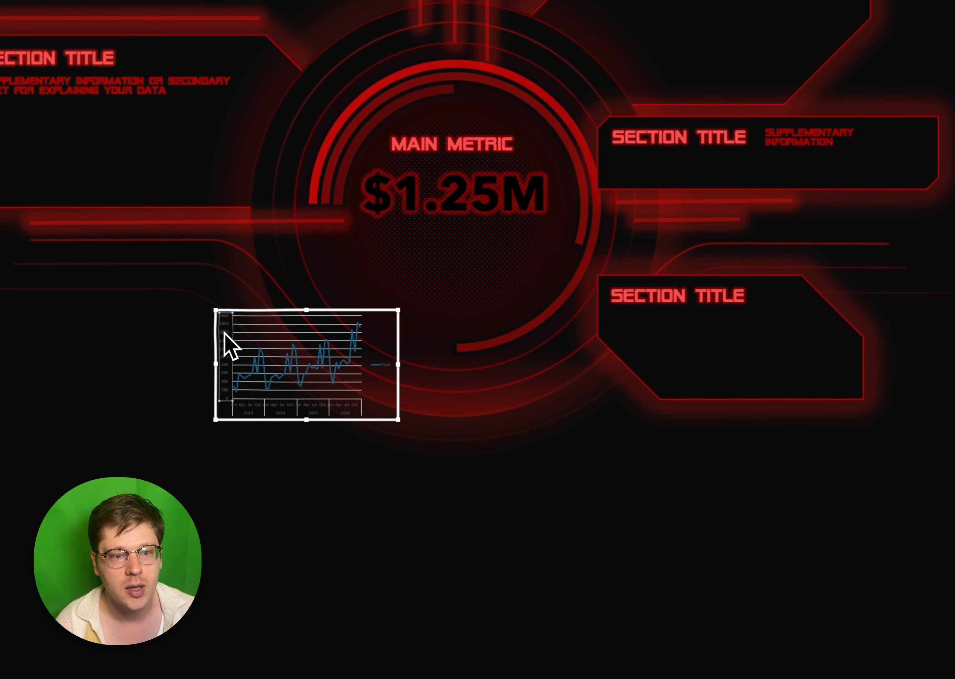
key("Delete")
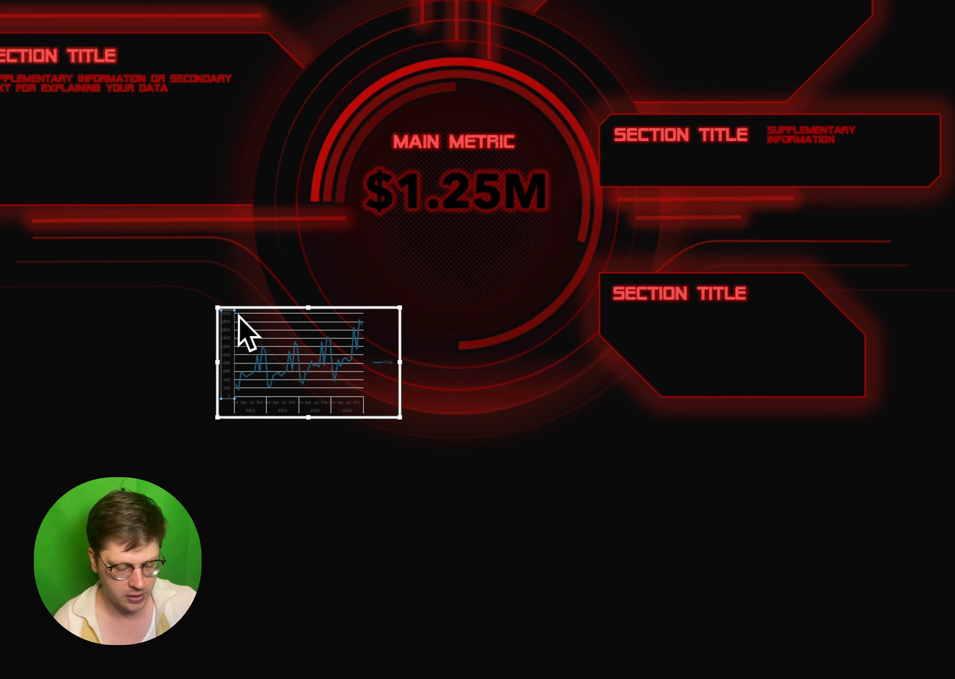
left_click(332, 409)
key("Delete")
left_click(335, 320)
key("Delete")
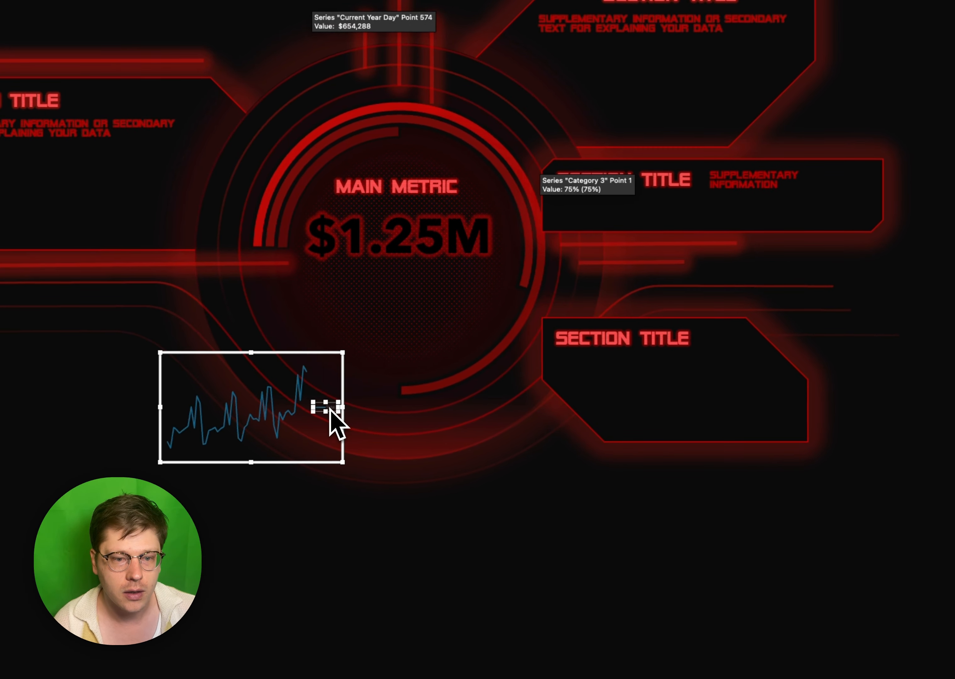
- Format the line chart's data series as a solid red line with 21% transparency
left_click(267, 422)
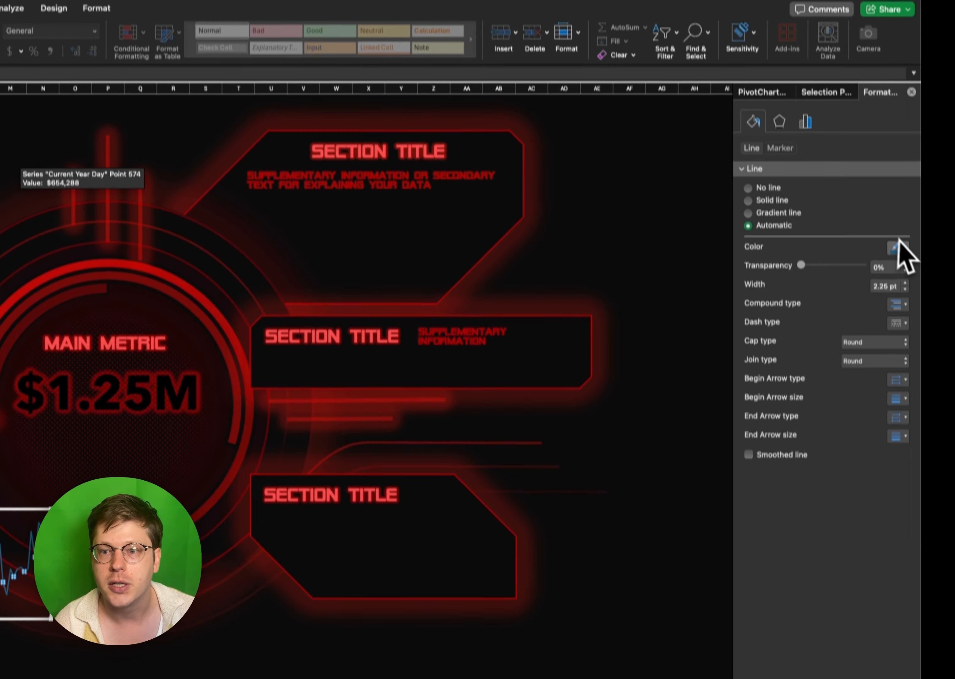
left_click(899, 247)
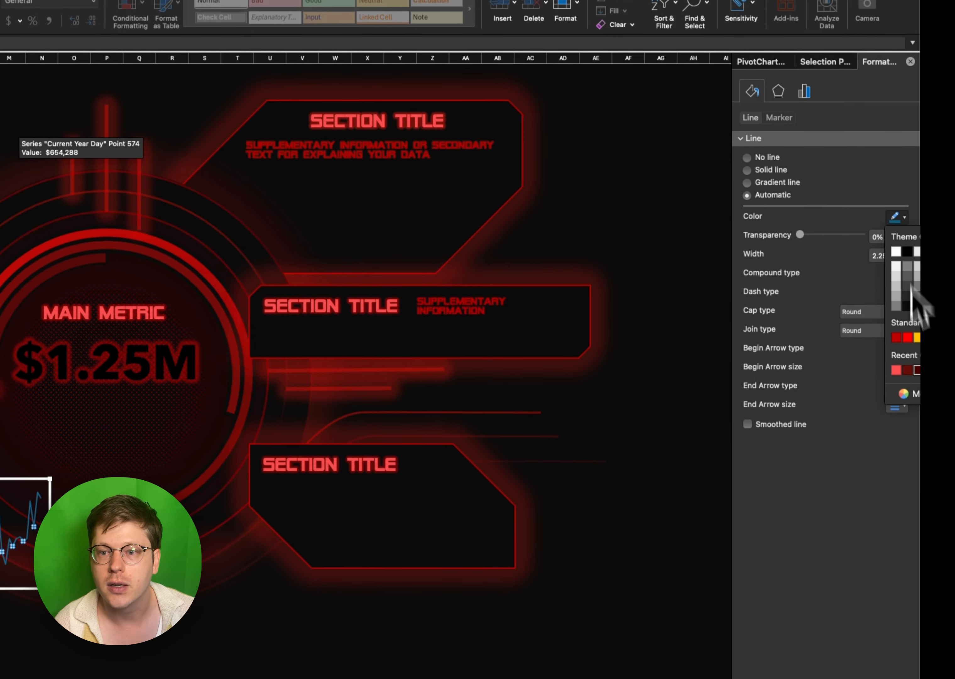
left_click(907, 336)
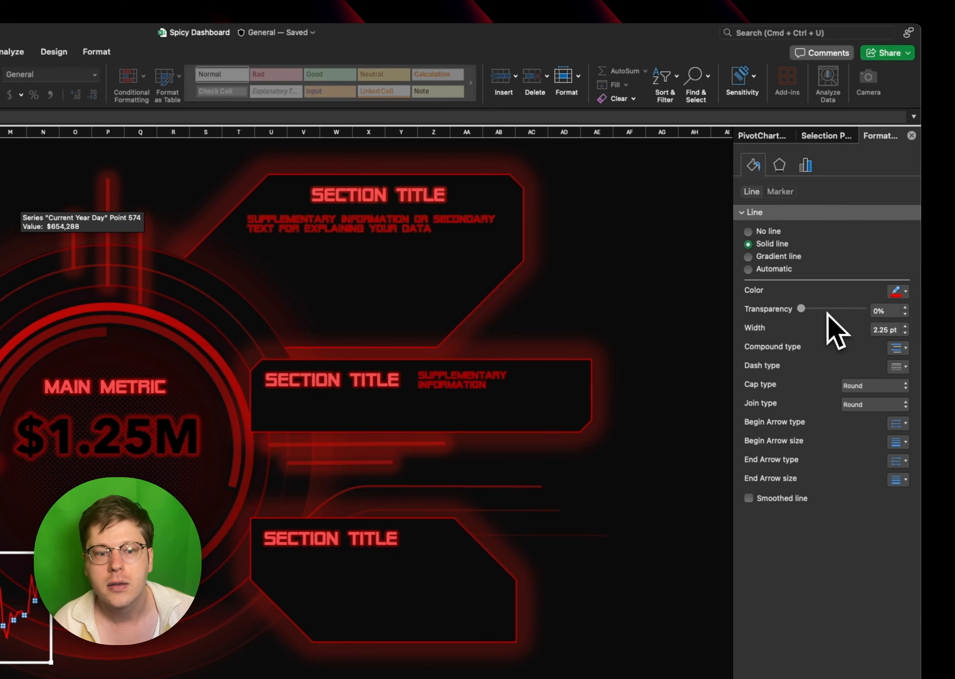
left_click_drag(913, 74, 933, 74)
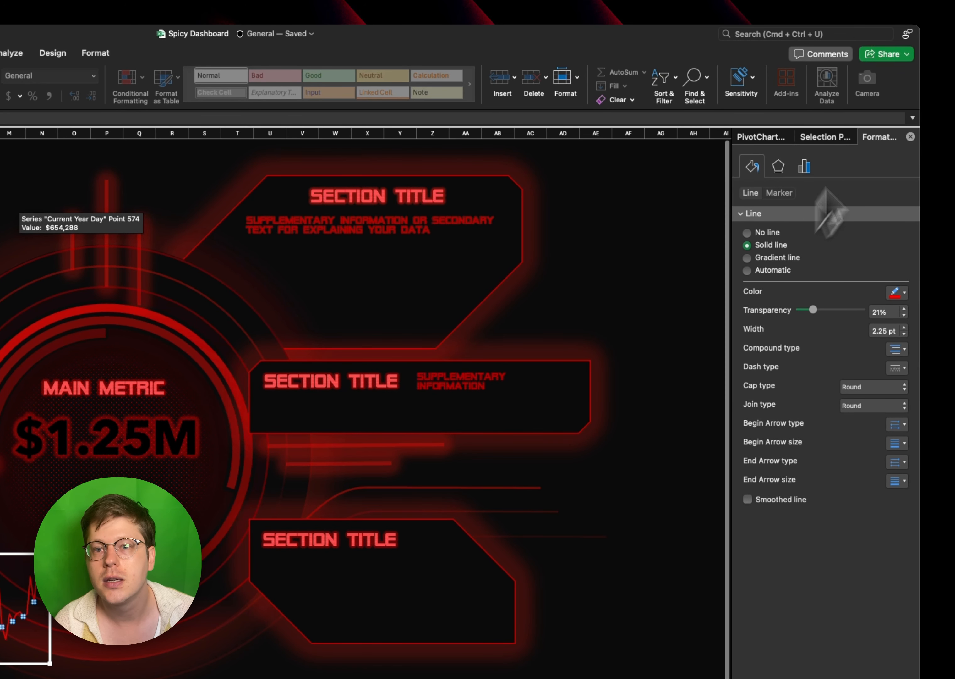
- Give the data line an 11 pt red glow and position the chart below the $1.25M metric in the central circle
left_click(778, 166)
left_click(897, 226)
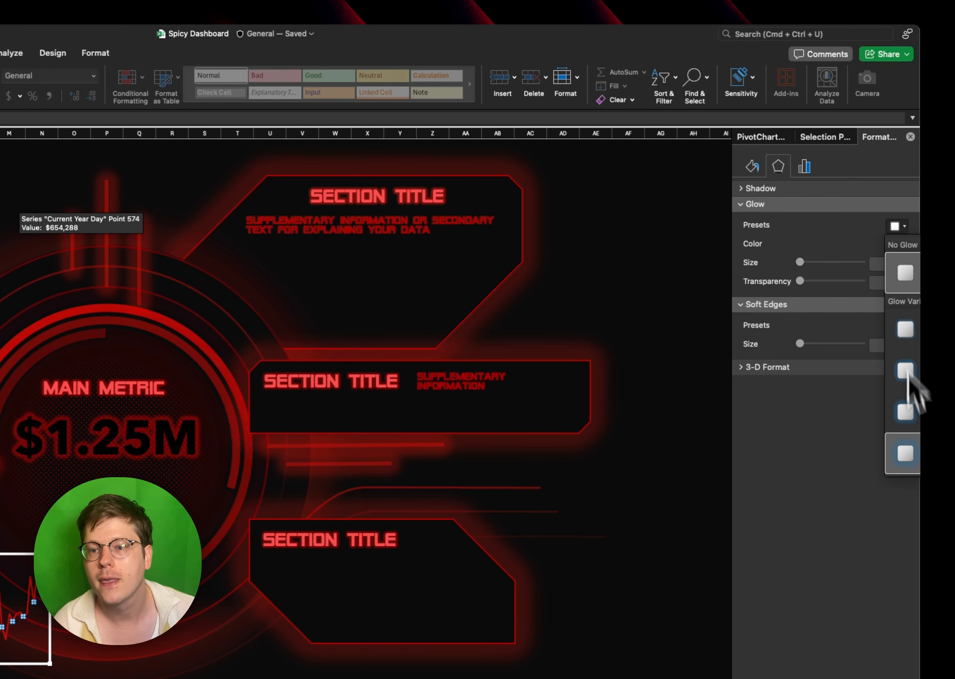
left_click(906, 411)
left_click(897, 244)
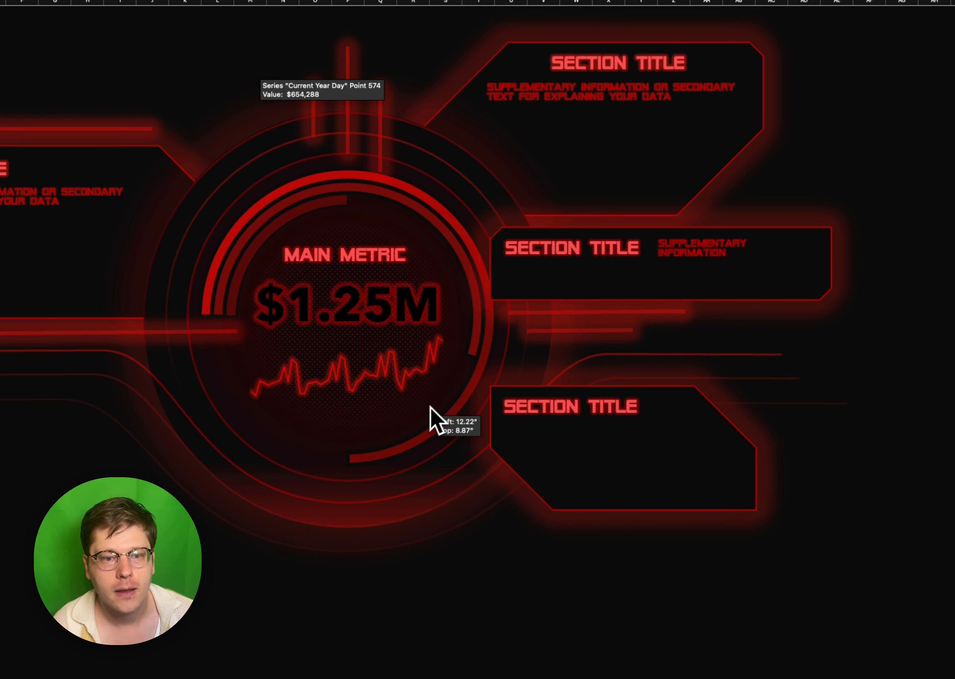
left_click_drag(429, 406, 430, 396)
left_click(397, 276)
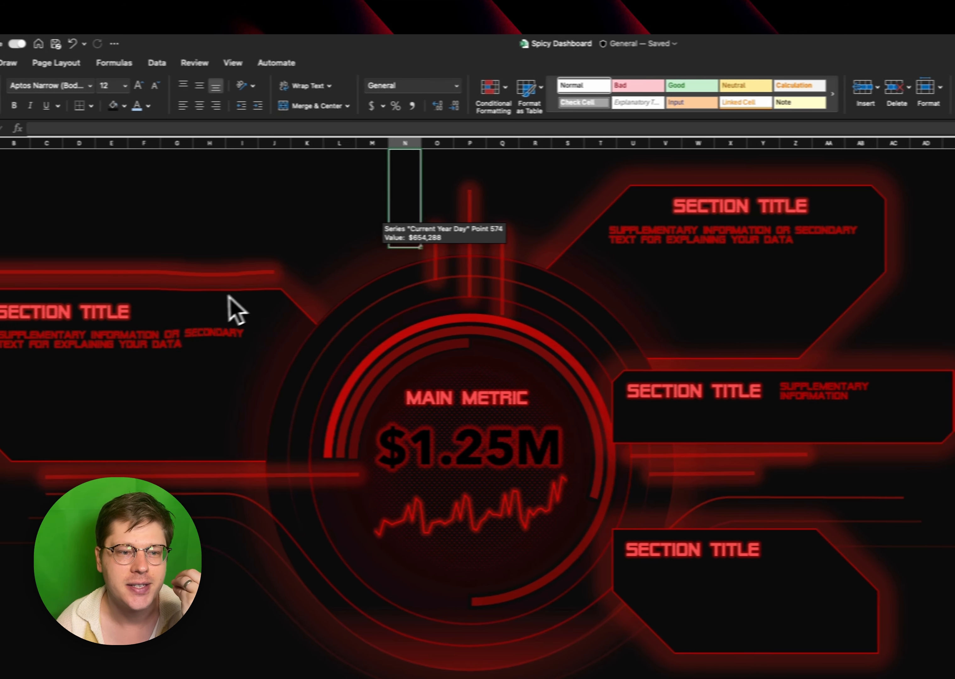
left_click(206, 309)
left_click(456, 447)
left_click(445, 238)
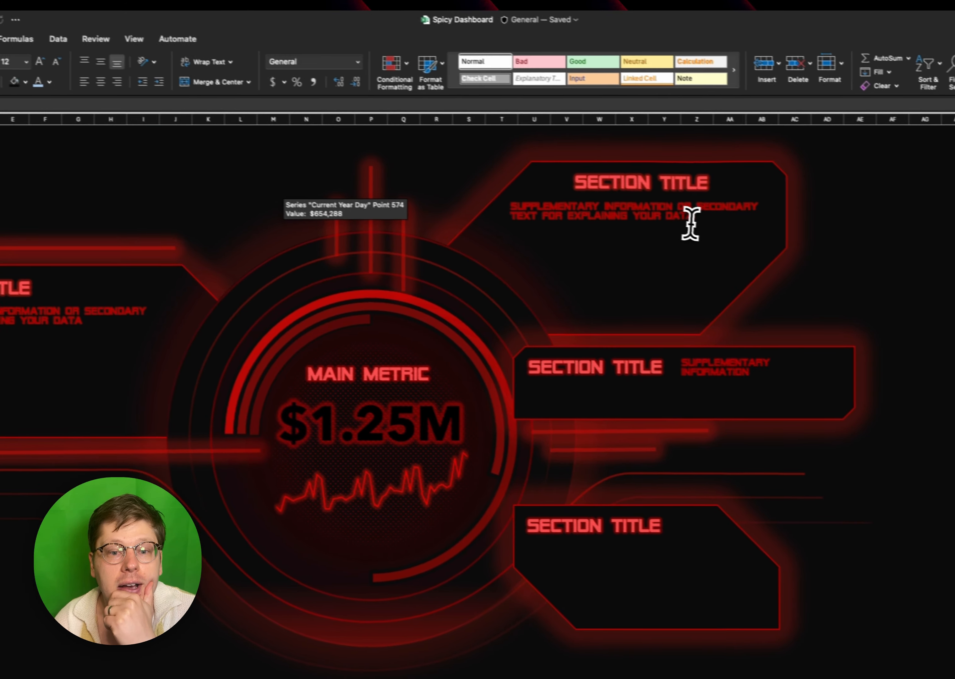
left_click(800, 238)
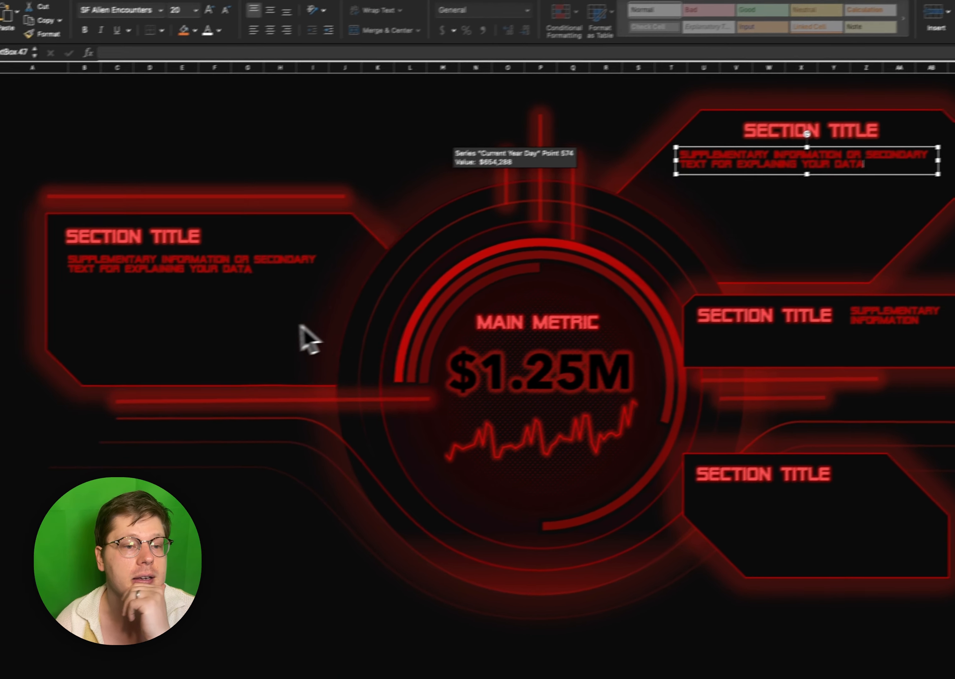
left_click(105, 389)
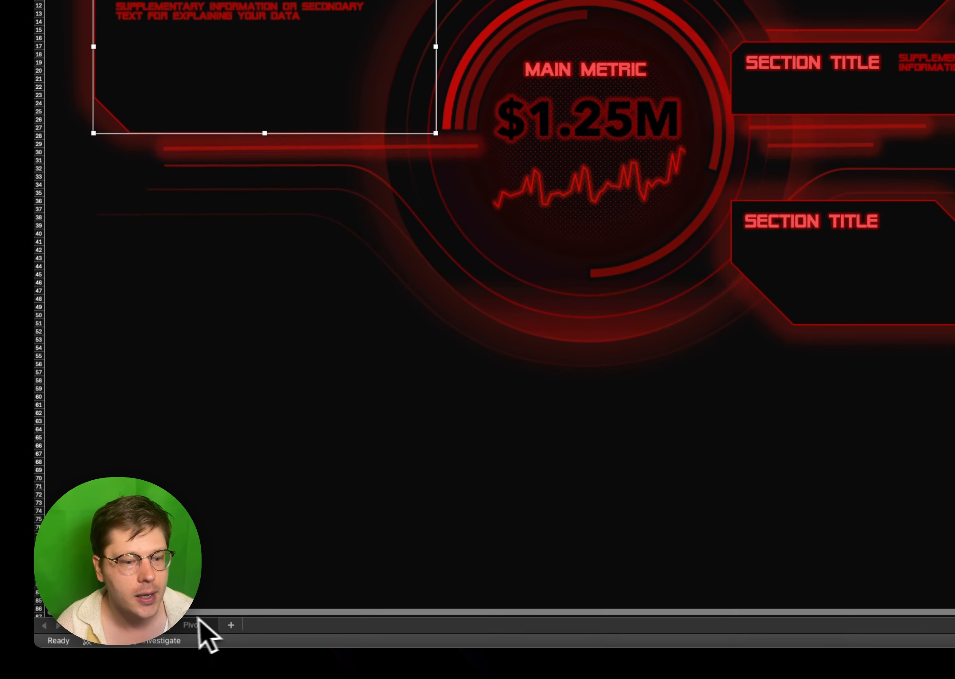
- Insert a 2-D clustered bar chart from the category Sum of quantity pivot table in T3:U6 on the Pivots sheet
left_click(198, 622)
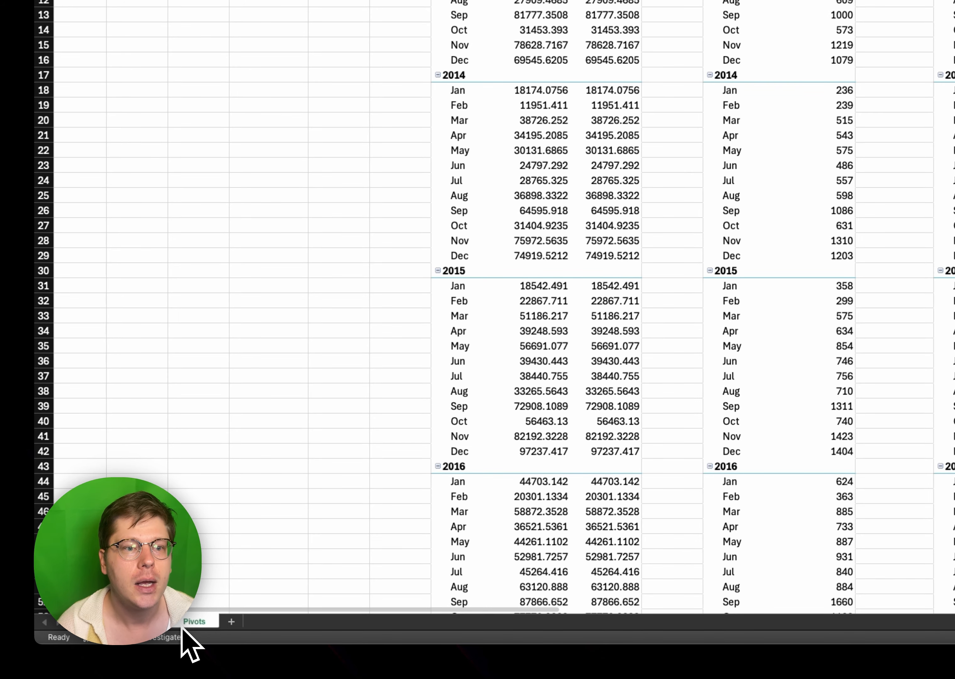
scroll(384, 377, "right", 15)
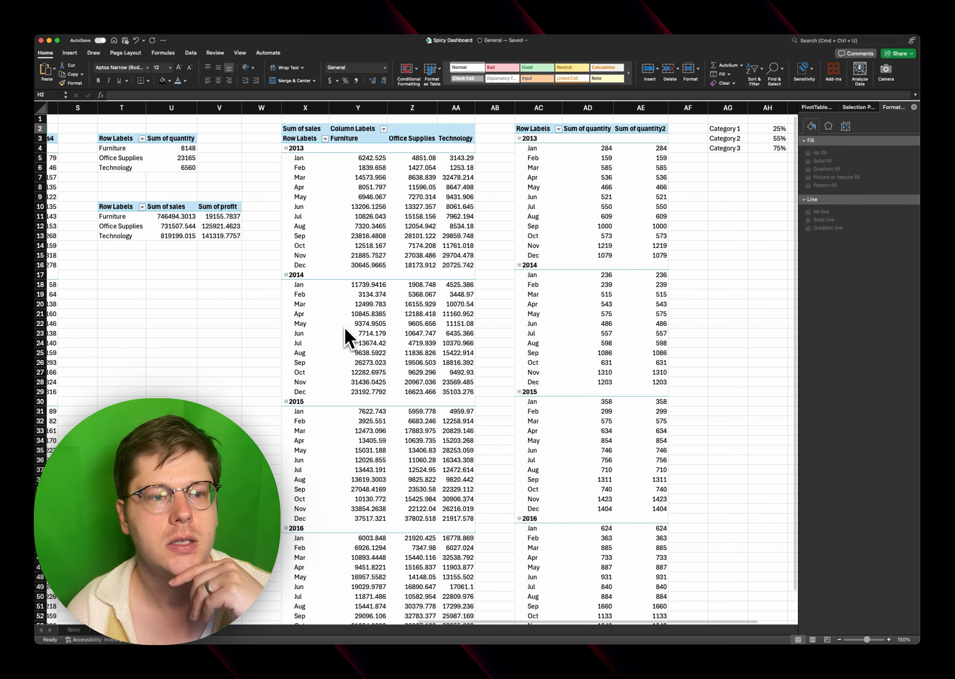
scroll(511, 157, "left", 14)
scroll(343, 333, "right", 10)
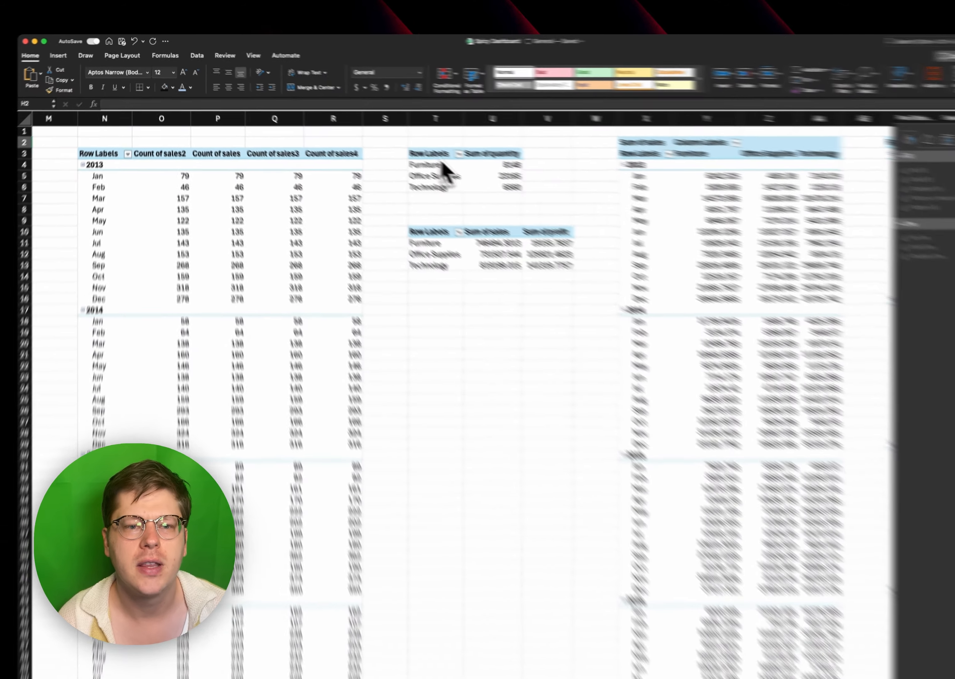
left_click_drag(404, 139, 450, 168)
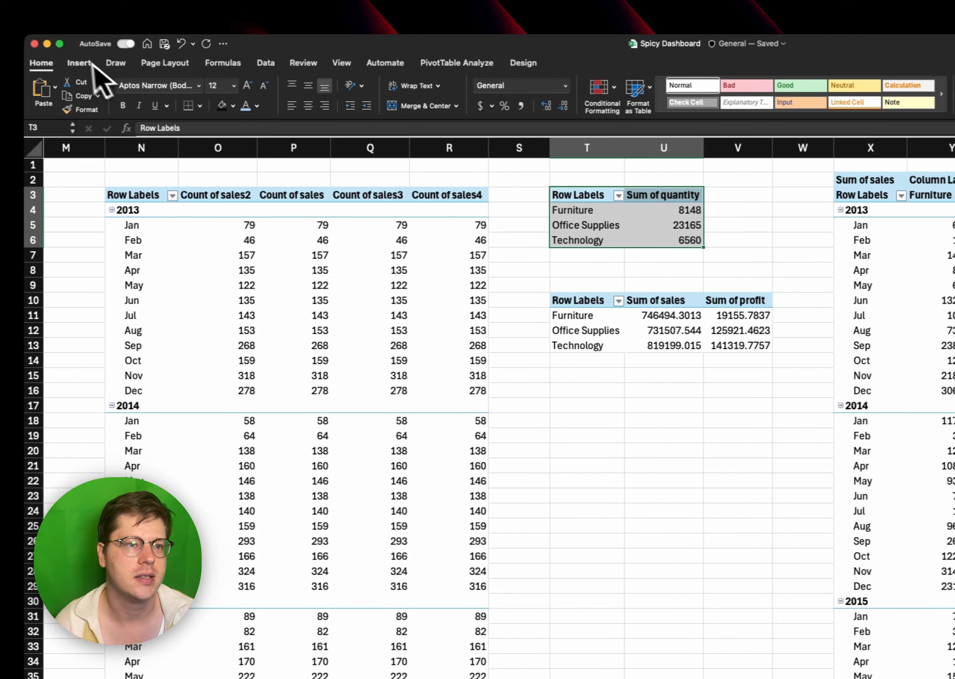
left_click(27, 63)
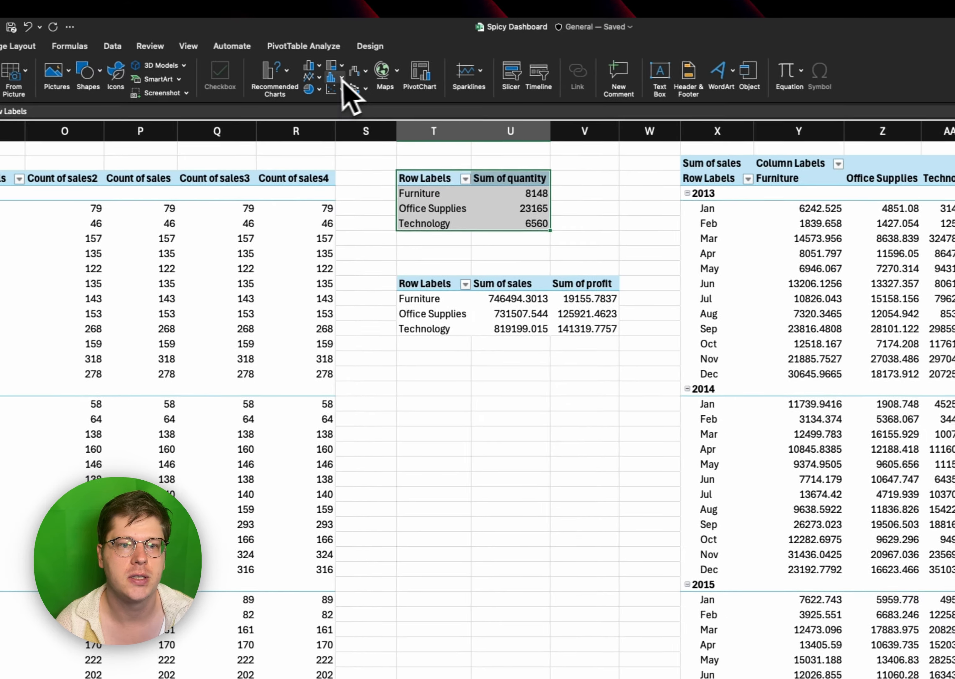
left_click(380, 72)
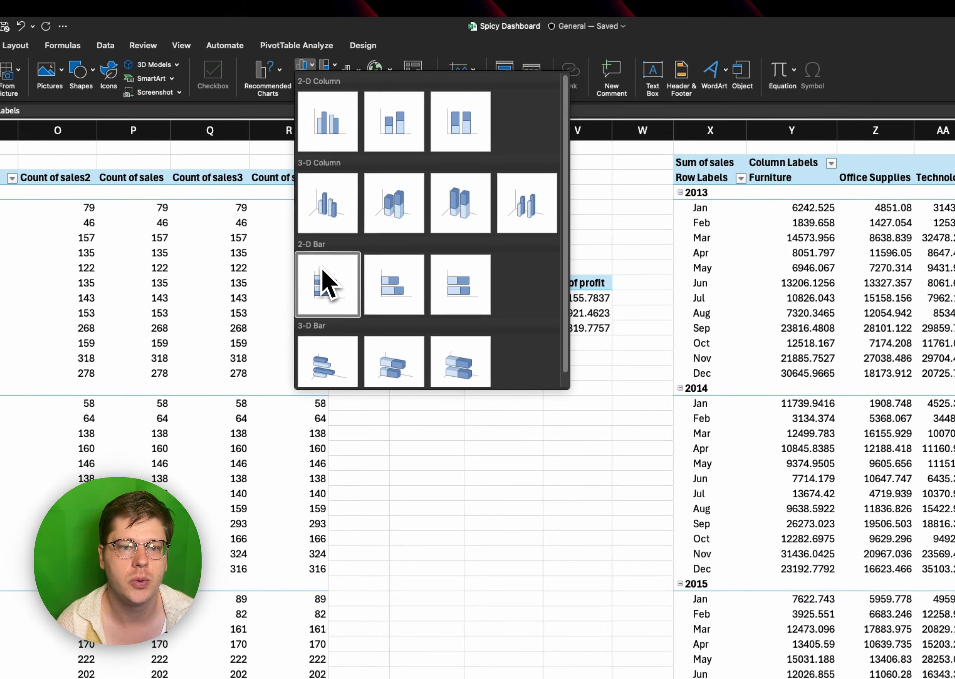
left_click(326, 283)
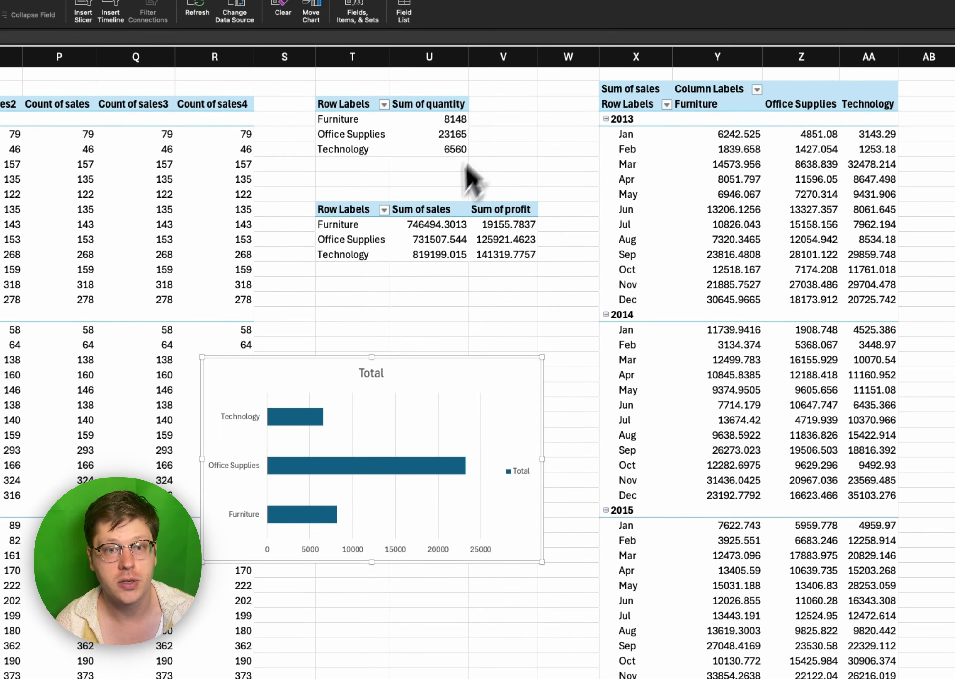
- Move the bar chart to the Spicy sheet and fit it beneath the supplementary text in the left section panel
key("super+x")
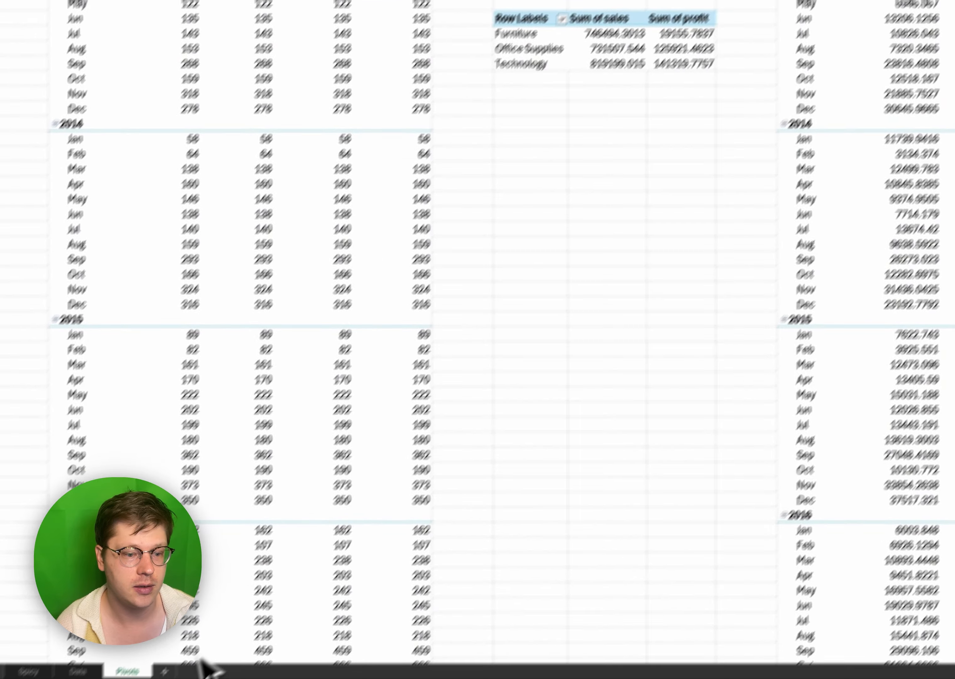
left_click(97, 625)
key("super+v")
left_click_drag(289, 314, 309, 326)
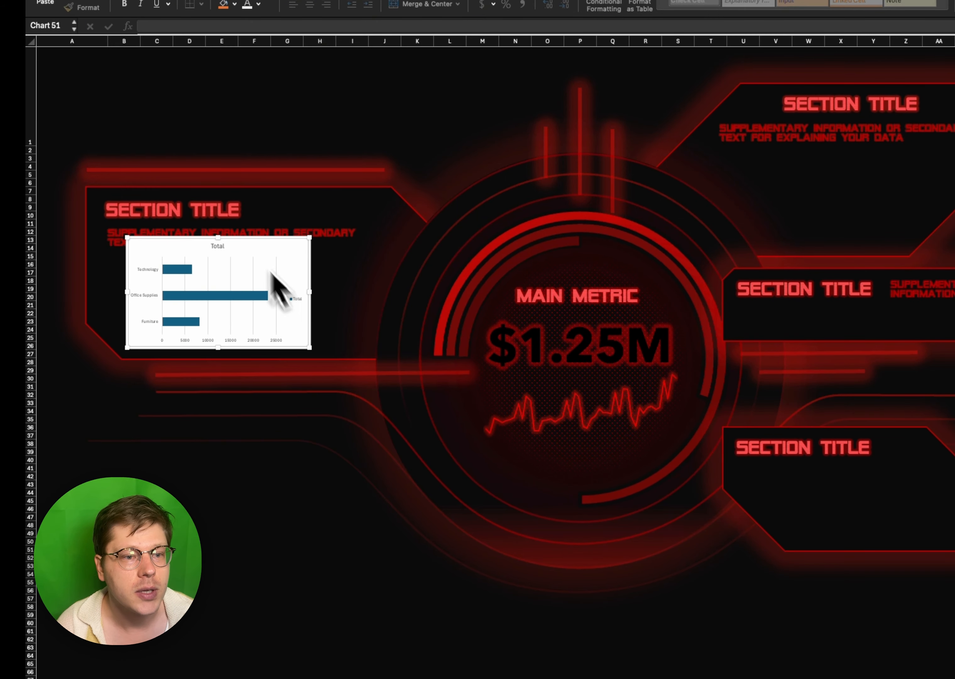
left_click_drag(310, 237, 374, 268)
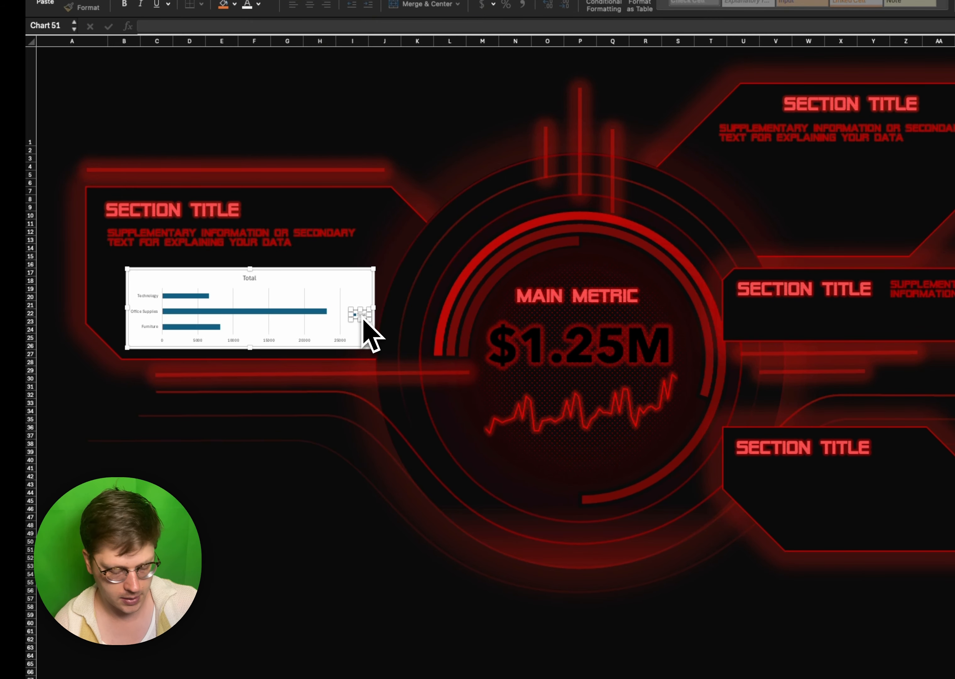
- Delete the bar chart's legend and title, and set its chart area to no fill and no border
key("Delete")
key("Delete")
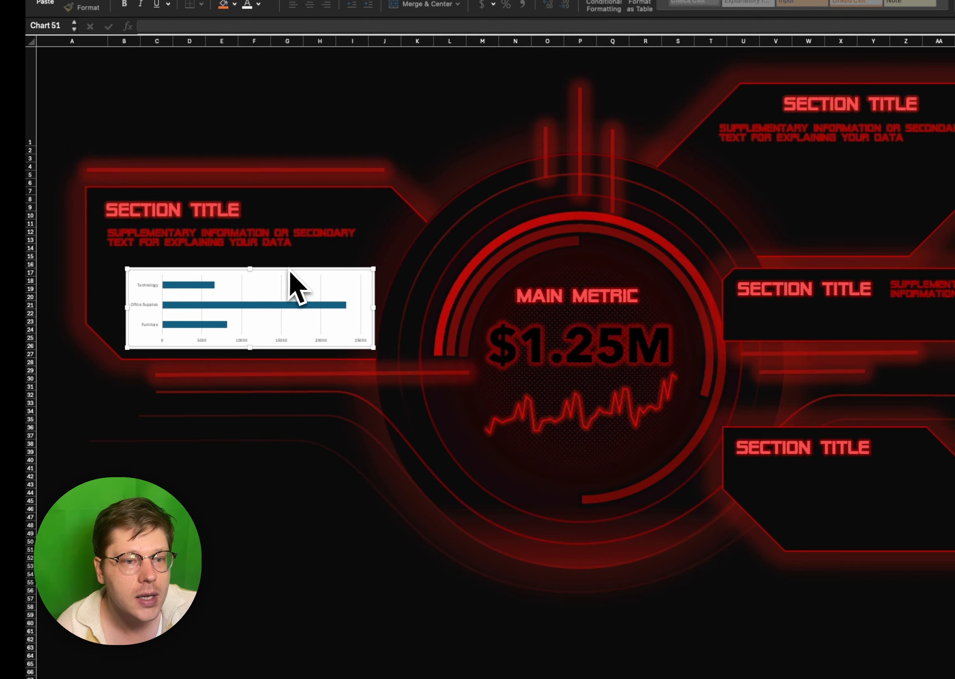
left_click(284, 280)
left_click_drag(296, 271, 284, 259)
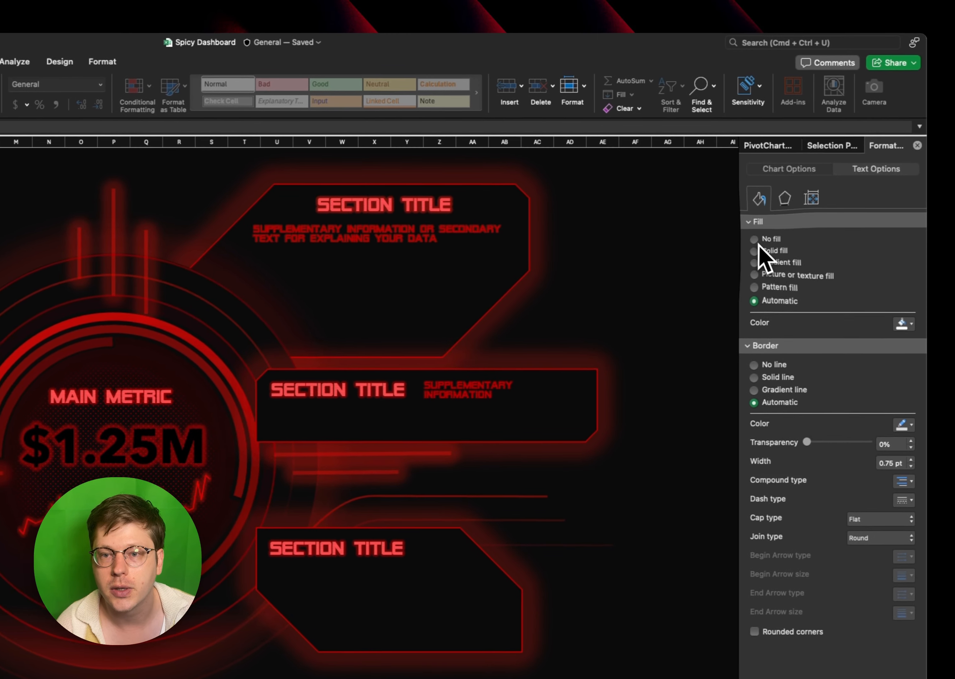
left_click(827, 228)
left_click(759, 344)
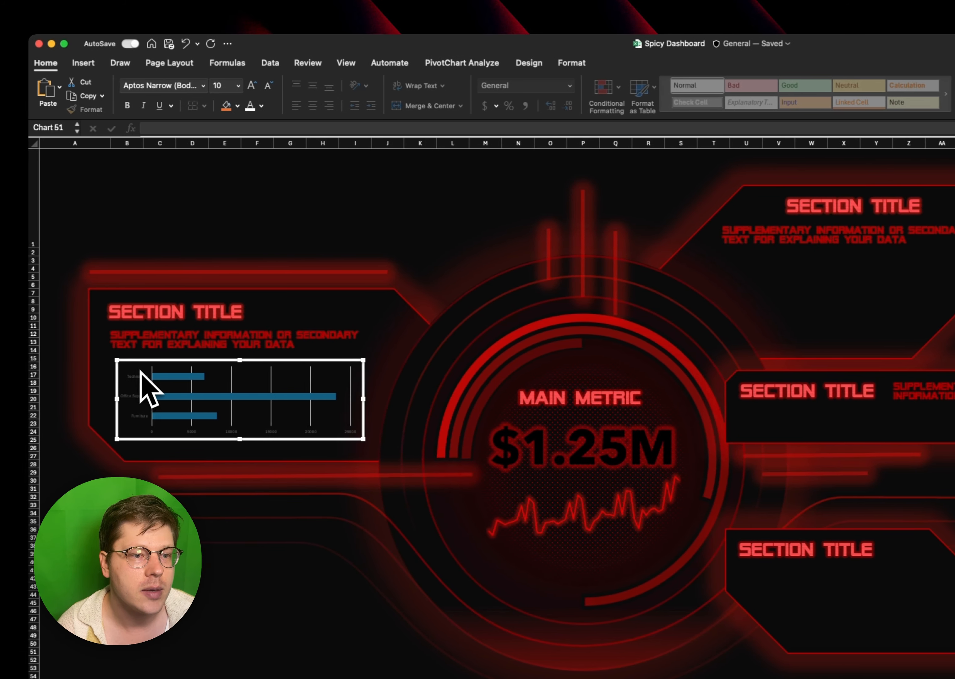
- Format the bar chart's category axis labels in red SF Alien Encounters at size 14
left_click(141, 375)
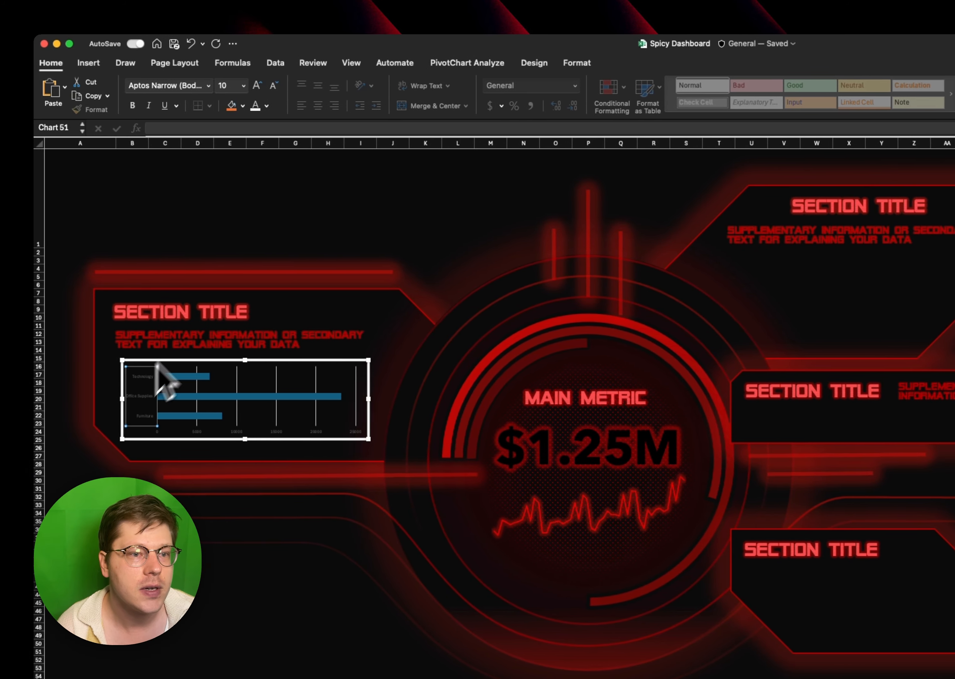
left_click(268, 105)
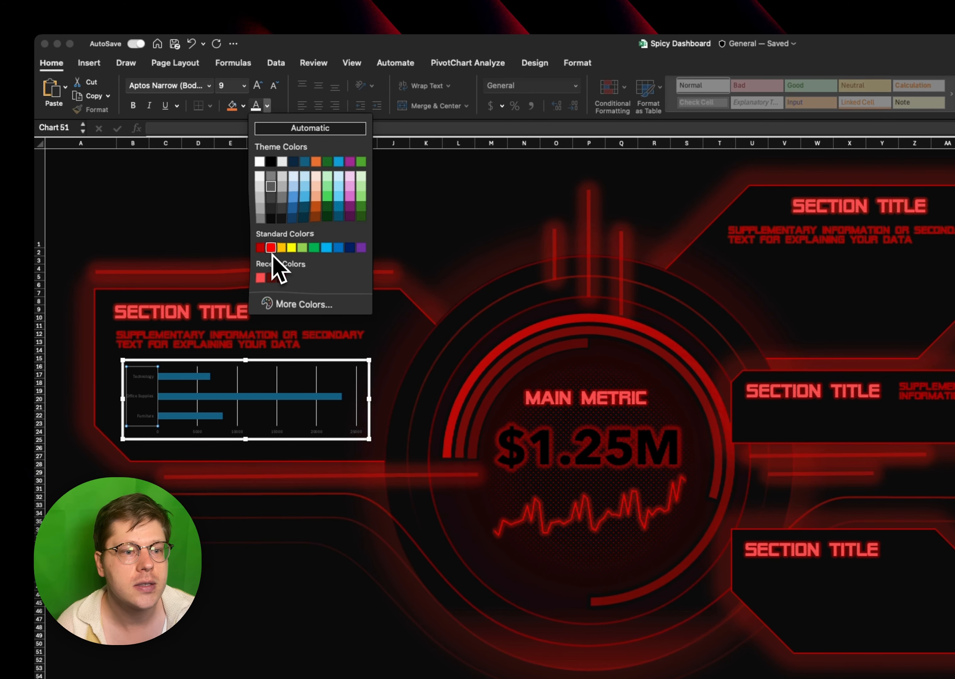
left_click(271, 249)
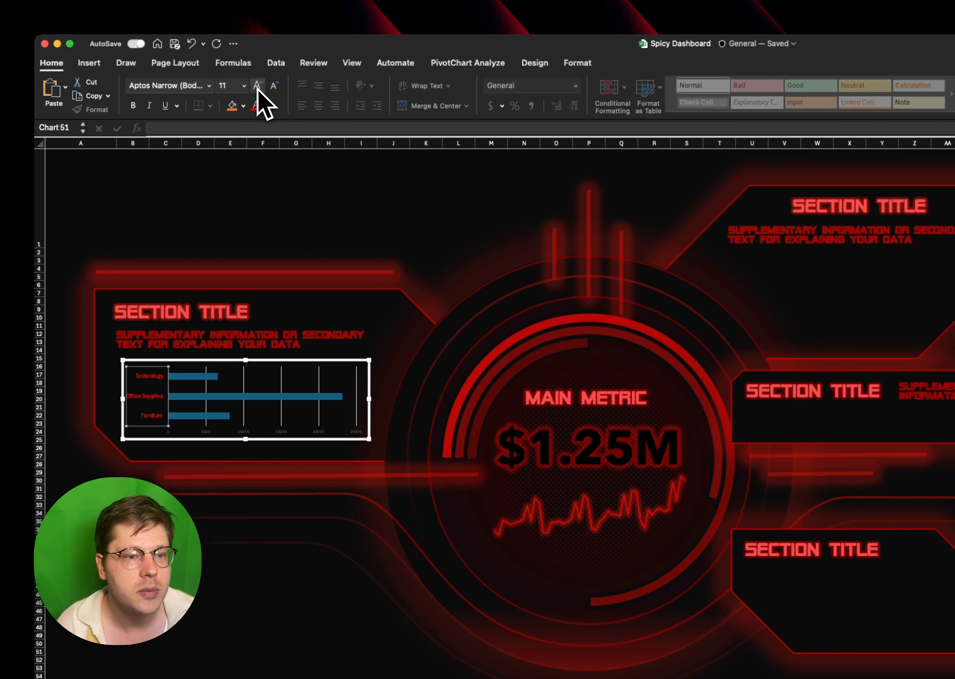
left_click(257, 88)
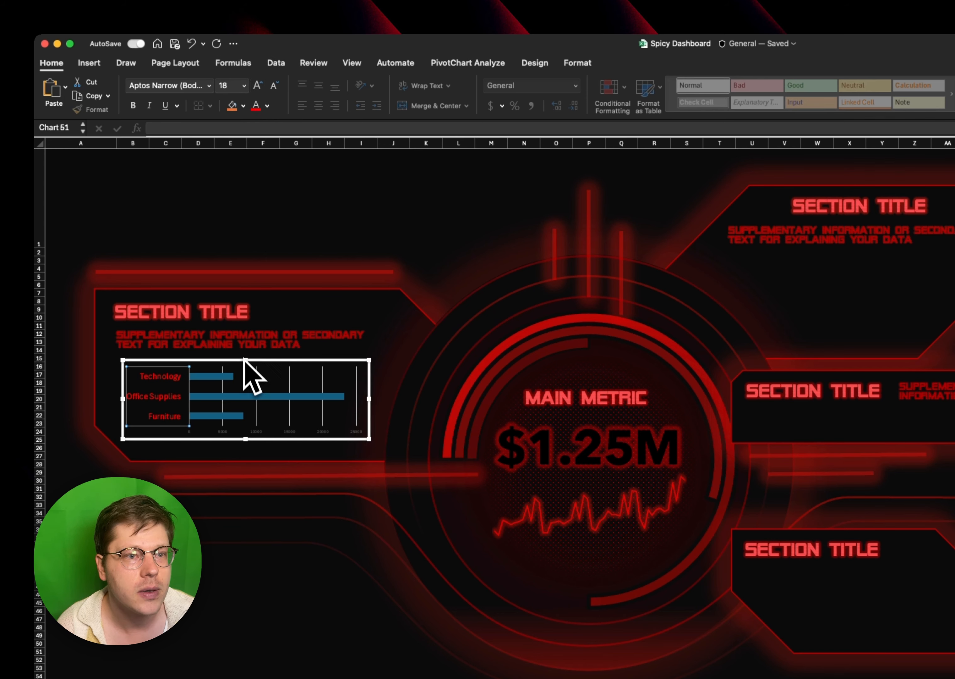
left_click(210, 87)
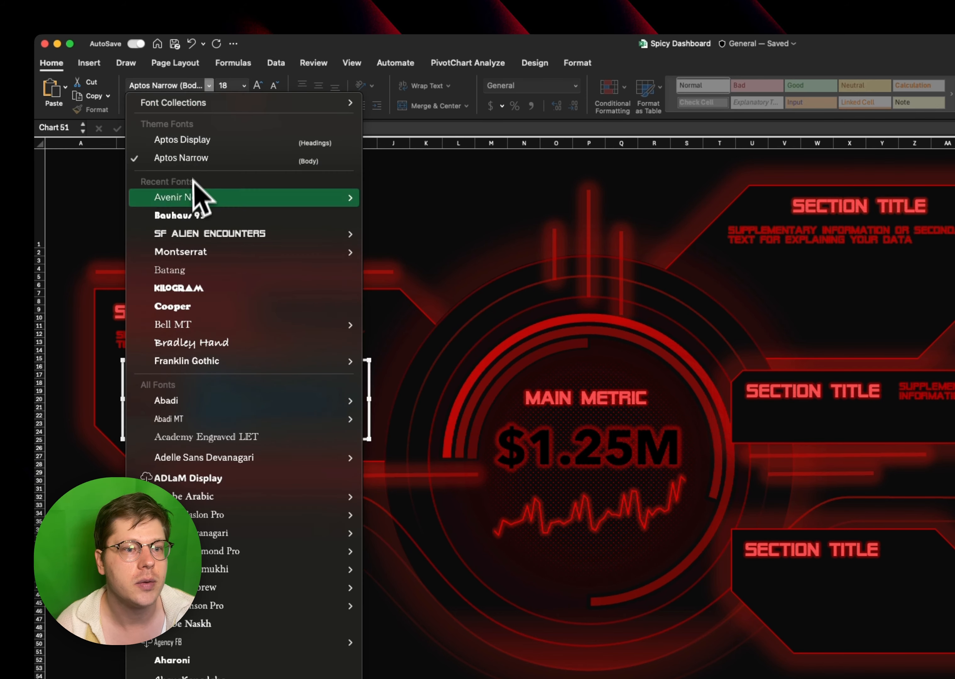
left_click(191, 233)
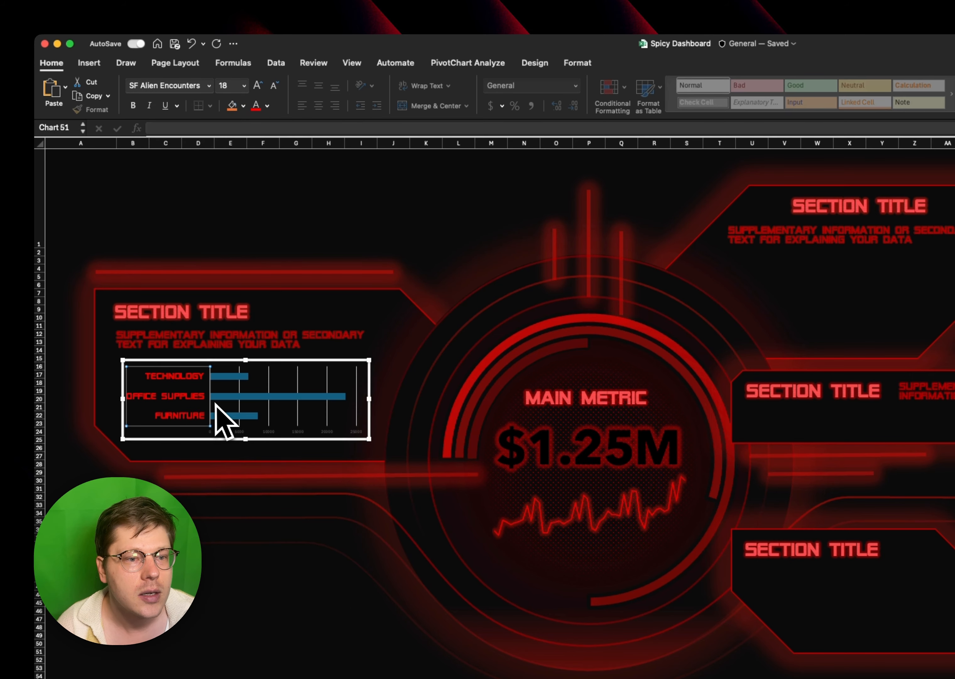
left_click(274, 85)
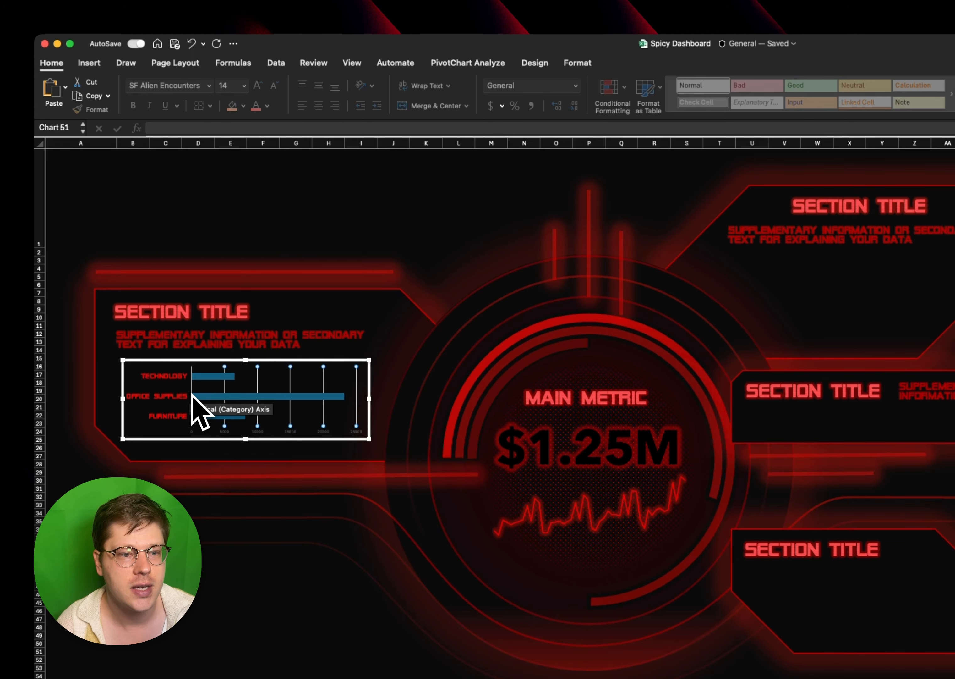
- Set the bar chart's category axis line to solid red at about 69% transparency and its vertical gridlines to dashed red
left_click(175, 399)
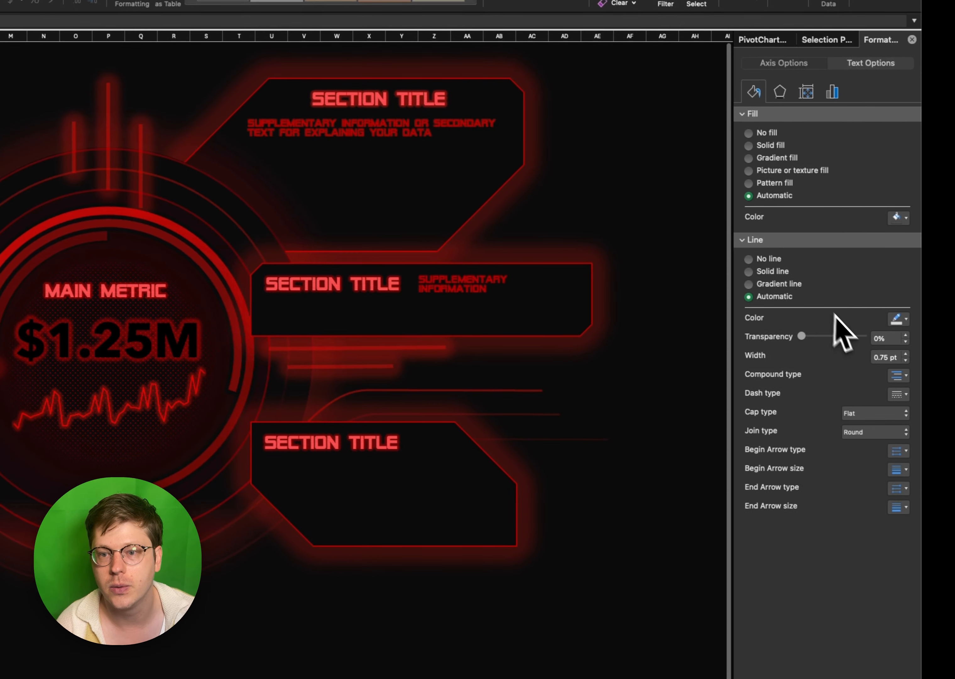
left_click(836, 336)
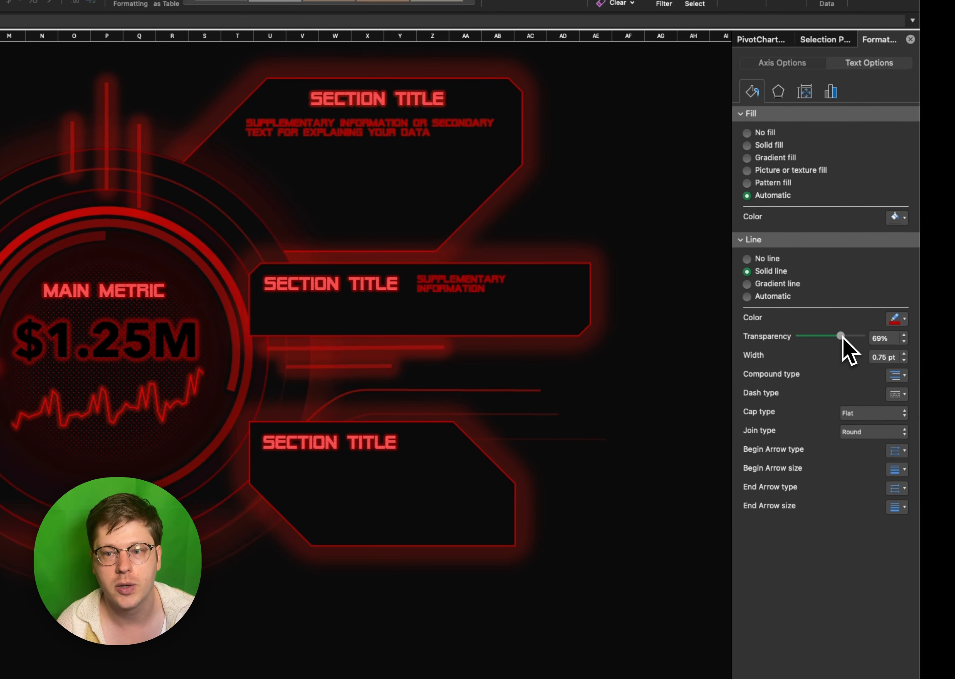
left_click(838, 336)
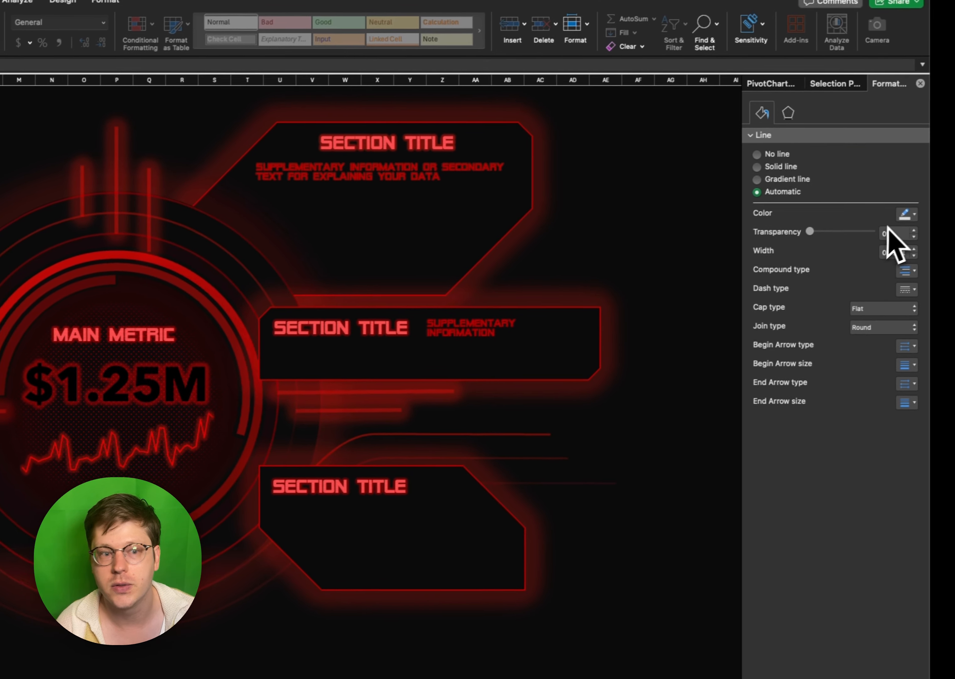
left_click(896, 217)
left_click(908, 337)
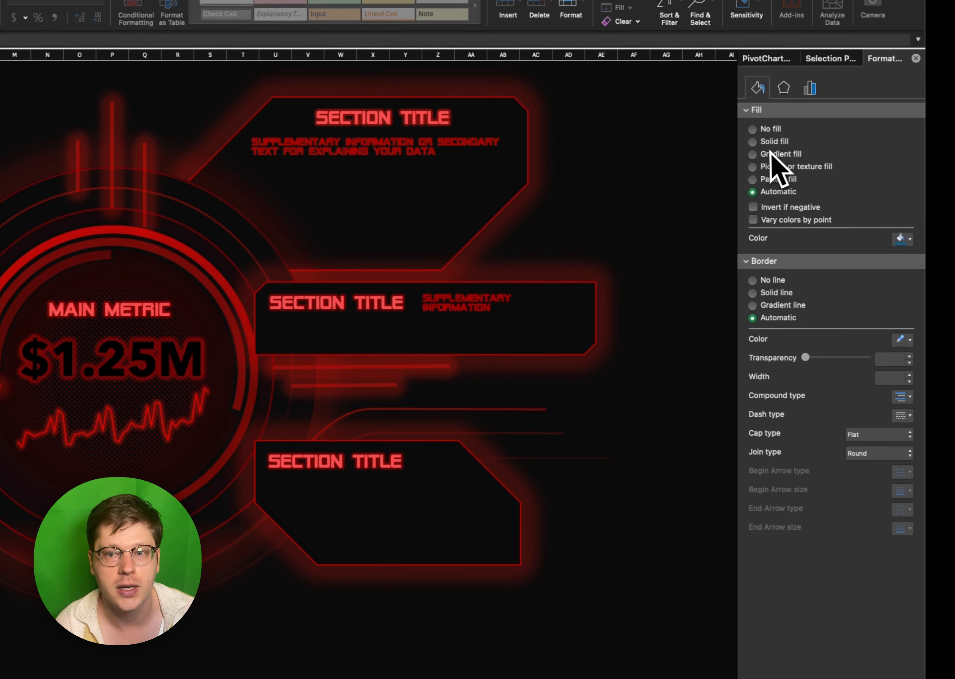
- Fill the bars with a linear 180° gradient from opaque red to a partly transparent dark red stop at 71%
left_click(765, 154)
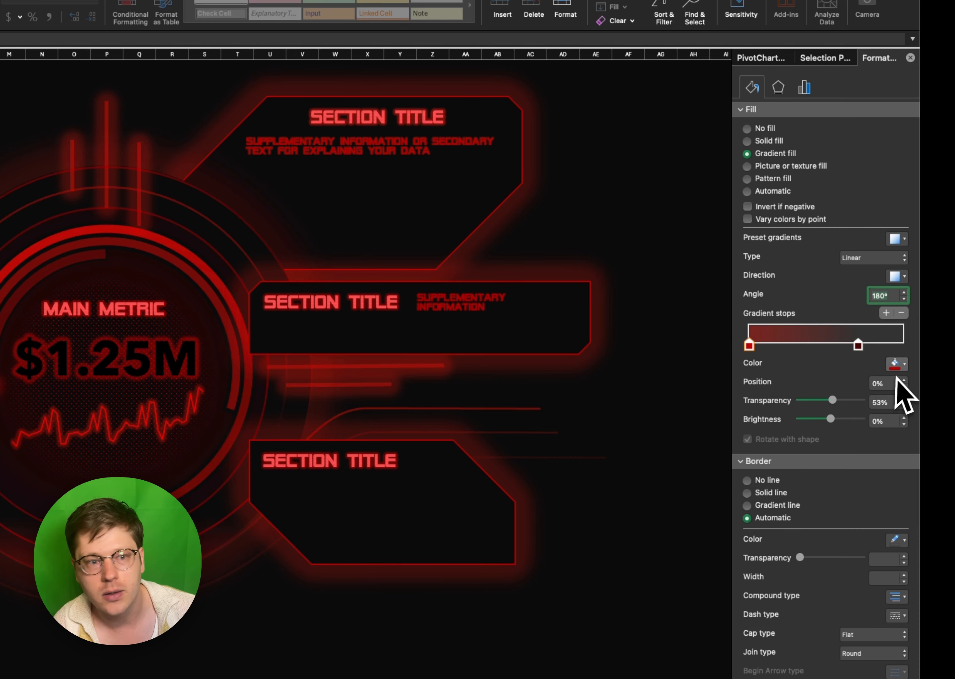
left_click(898, 364)
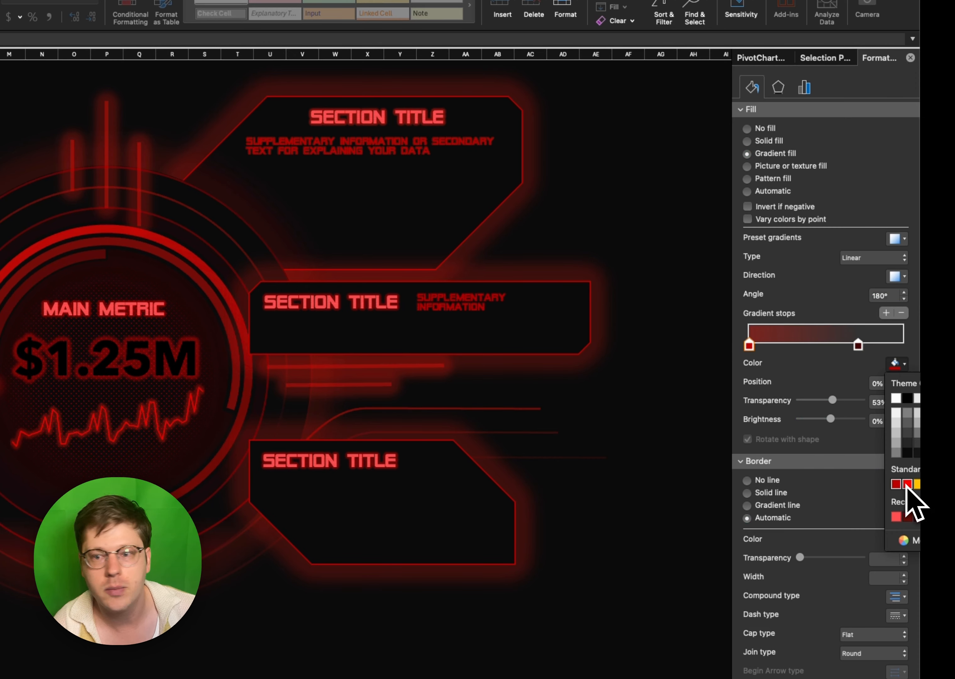
left_click_drag(832, 399, 754, 404)
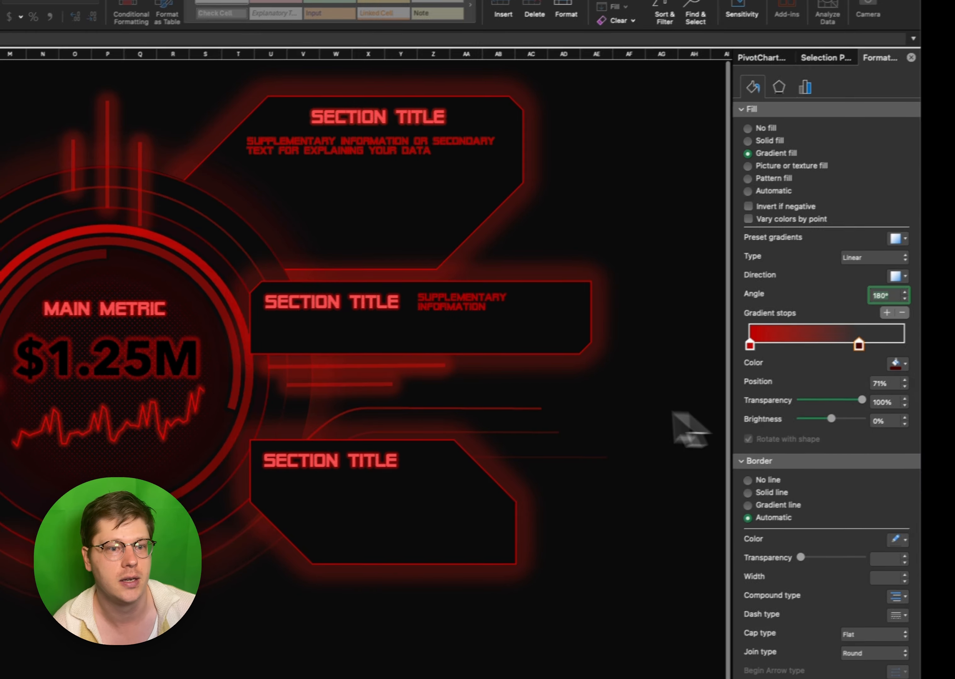
left_click(264, 394)
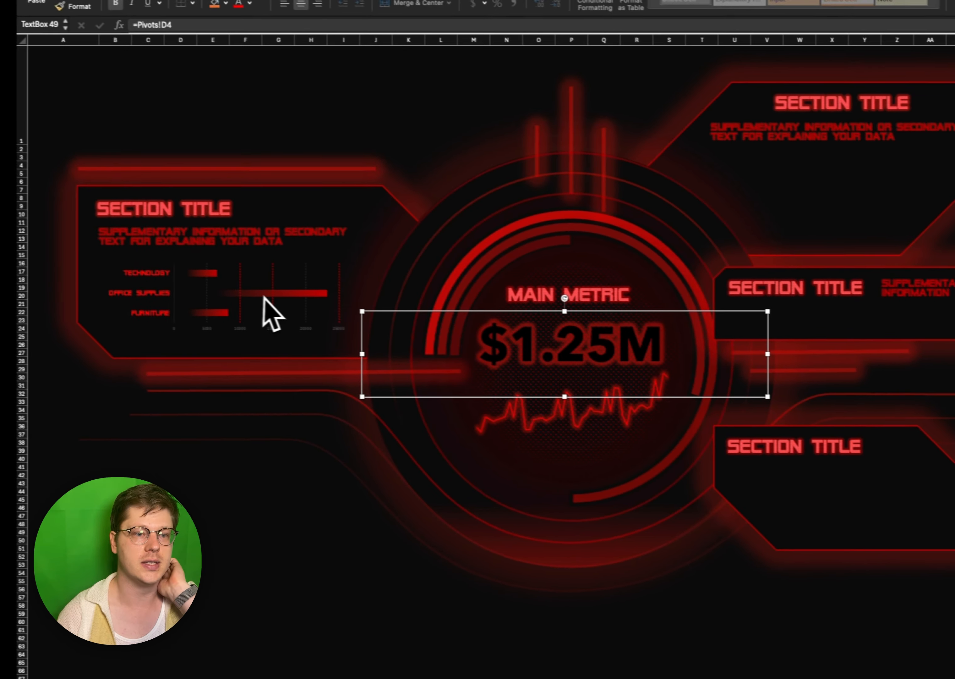
left_click(264, 296)
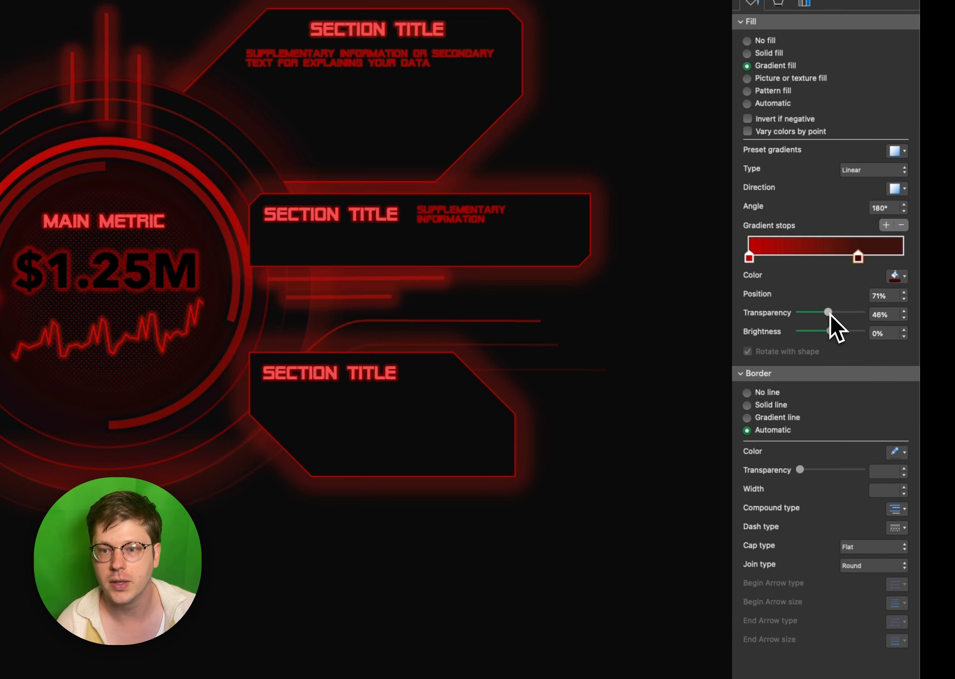
left_click_drag(829, 312, 839, 312)
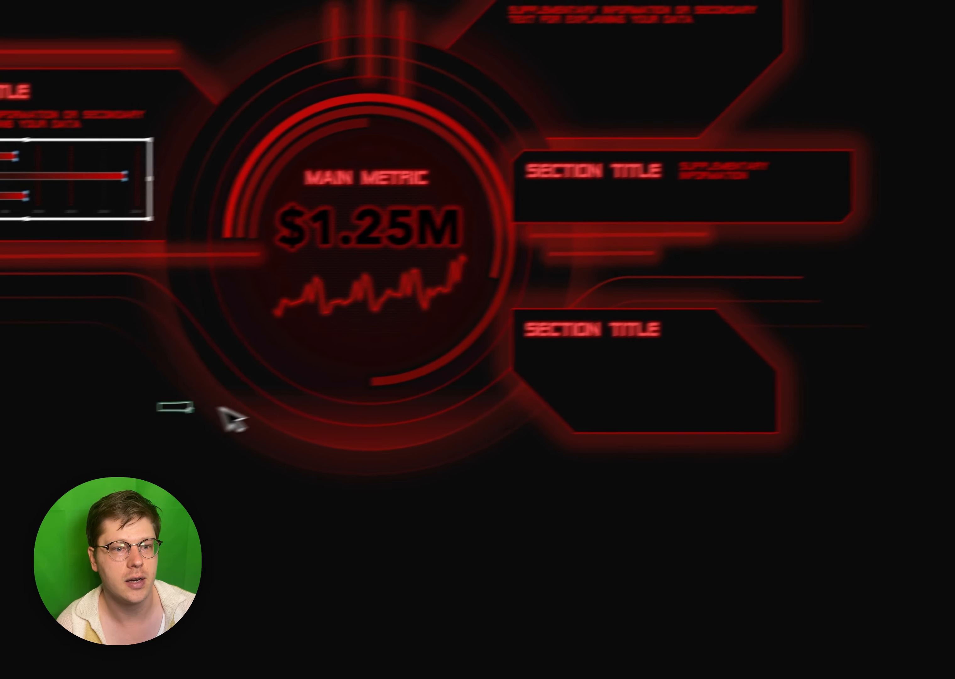
left_click(262, 396)
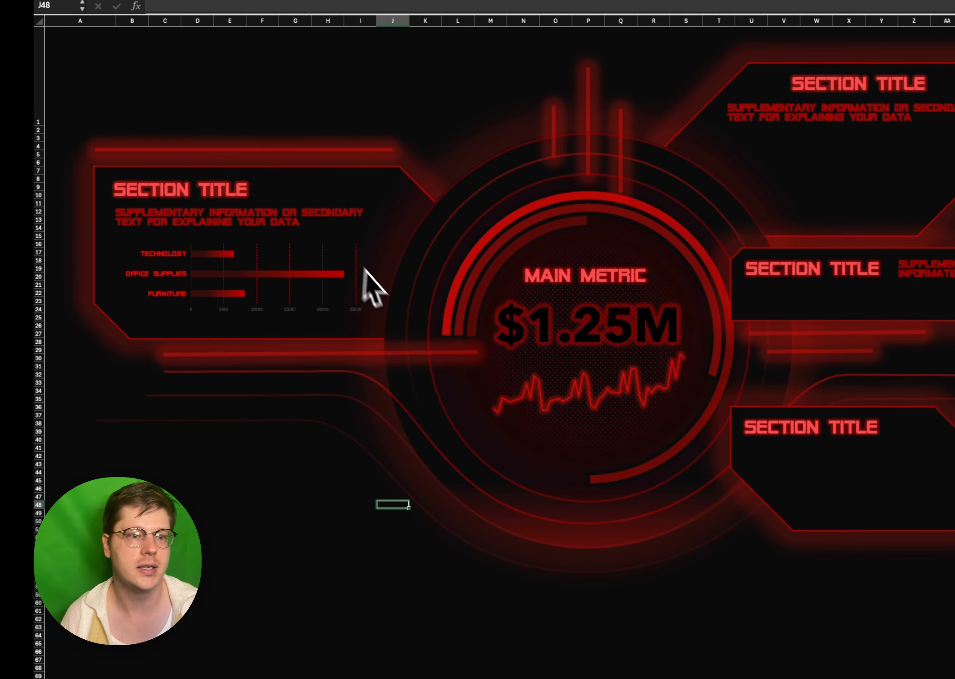
- Shift the dark stop of the bars' gradient to about the 85% position
left_click(310, 297)
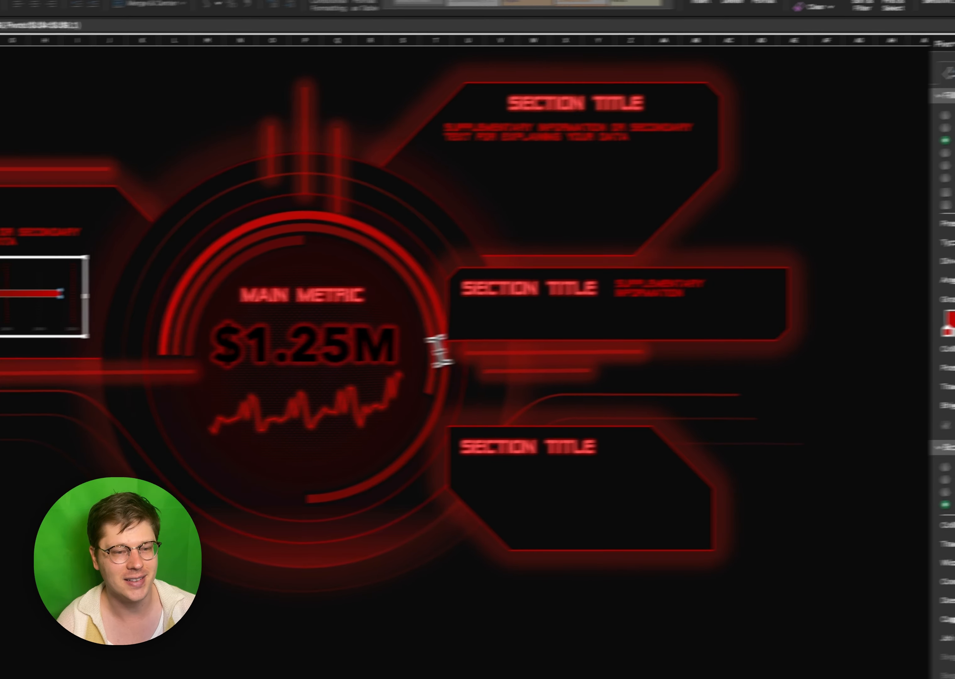
left_click(178, 357)
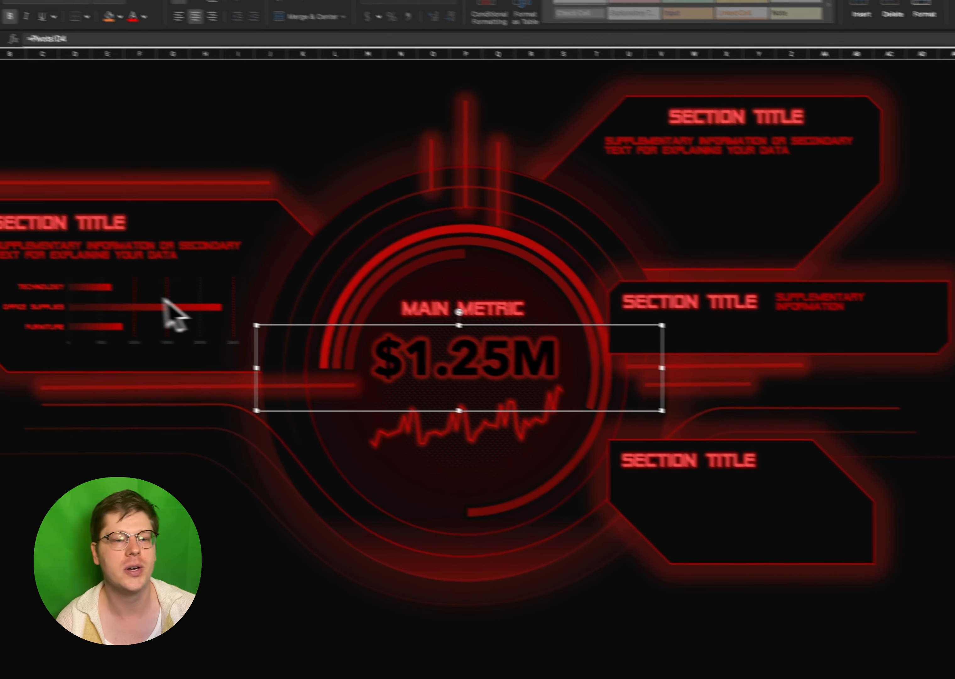
left_click(133, 290)
left_click(136, 272)
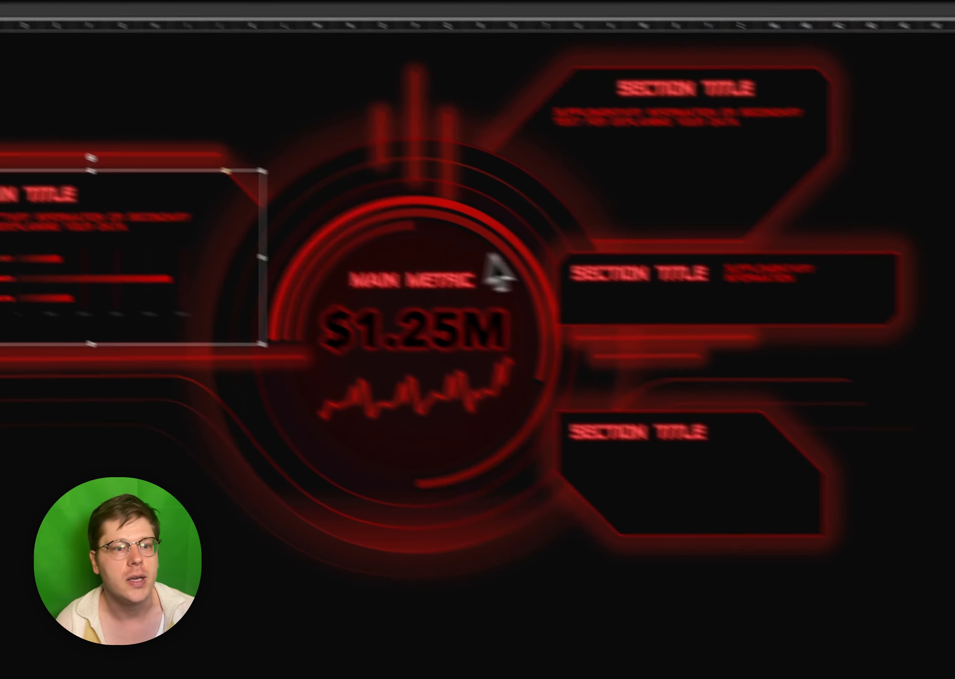
left_click(798, 503)
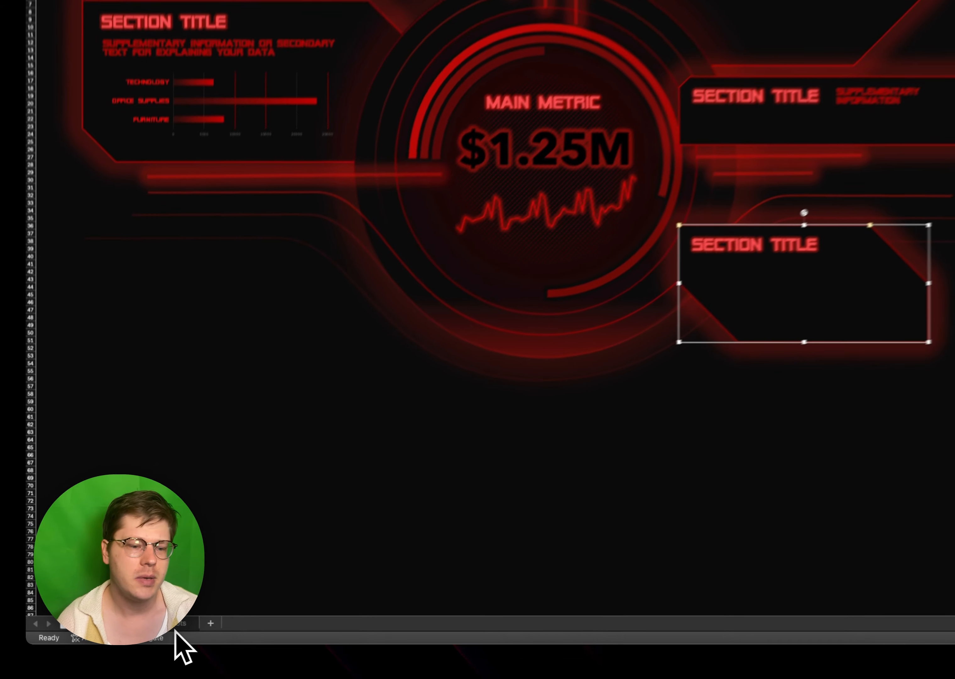
- Insert a 2-D area chart from the monthly Sum of quantity and Sum of quantity2 pivot table in columns AC:AE of the Pivots sheet
left_click(152, 630)
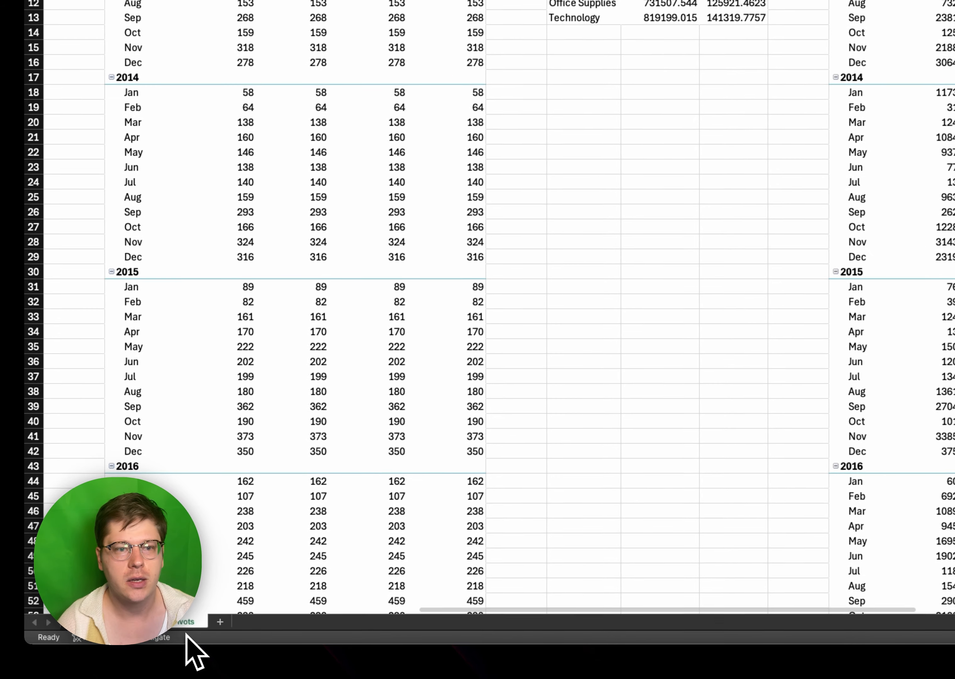
scroll(573, 417, "right", 10)
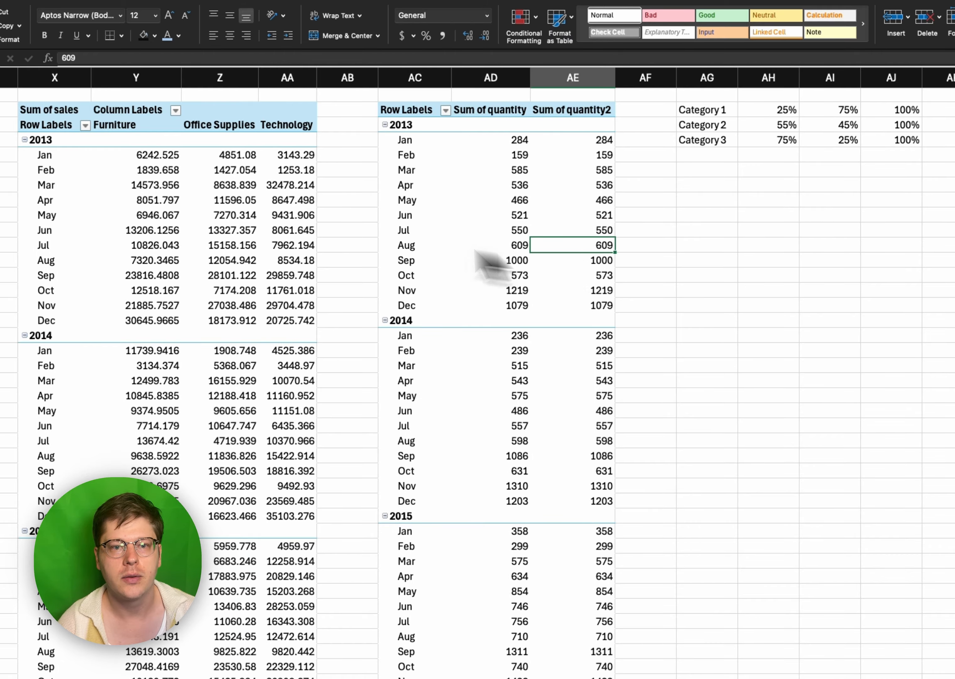
key("ctrl+a")
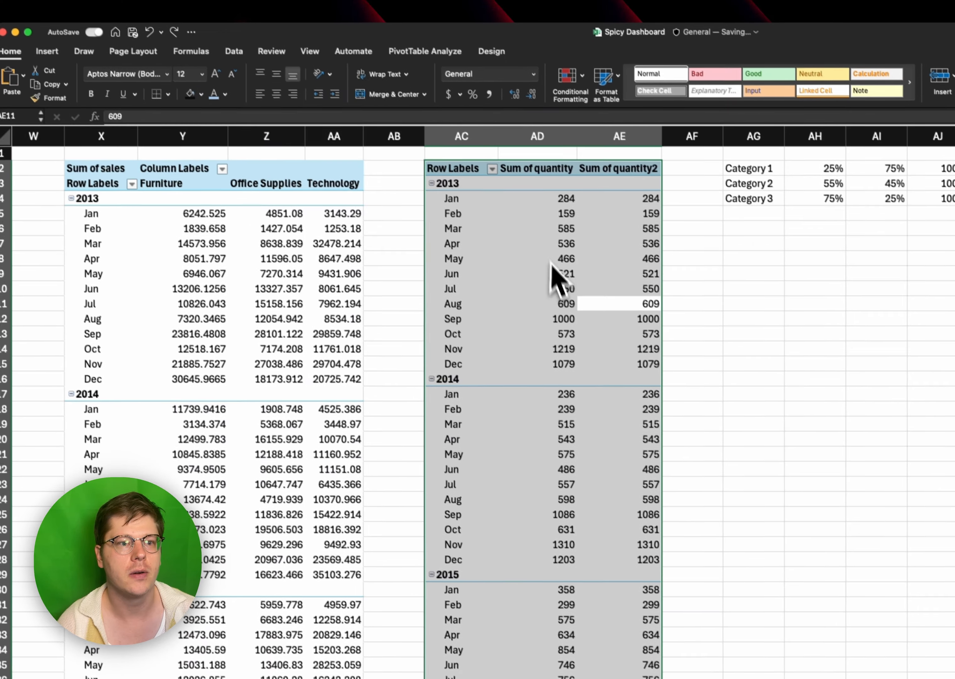
left_click(491, 320)
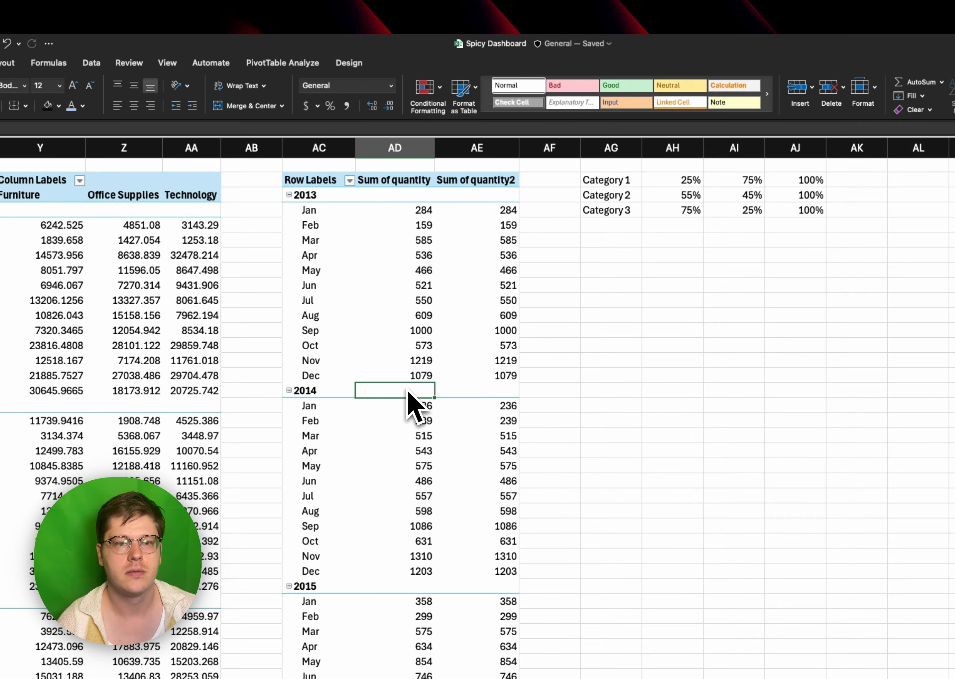
left_click(588, 330)
key("ctrl+a")
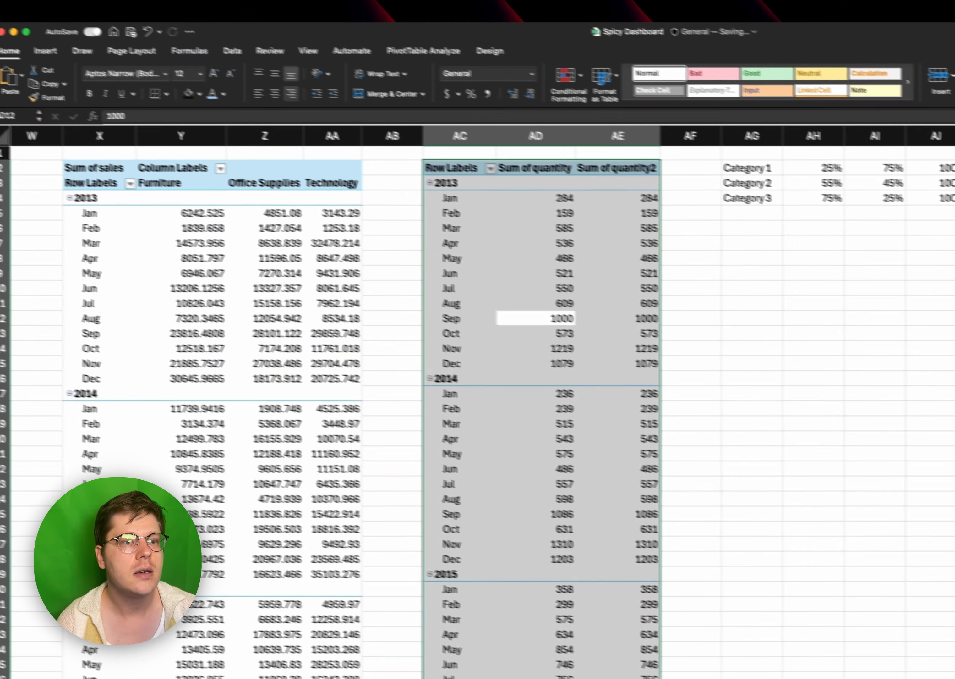
left_click(70, 63)
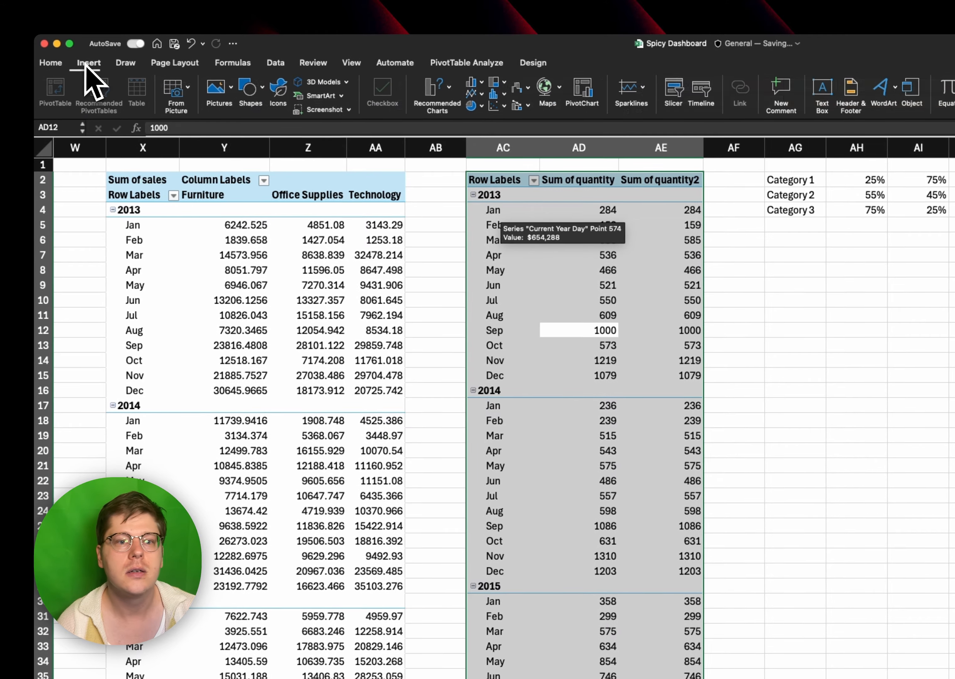
left_click(471, 93)
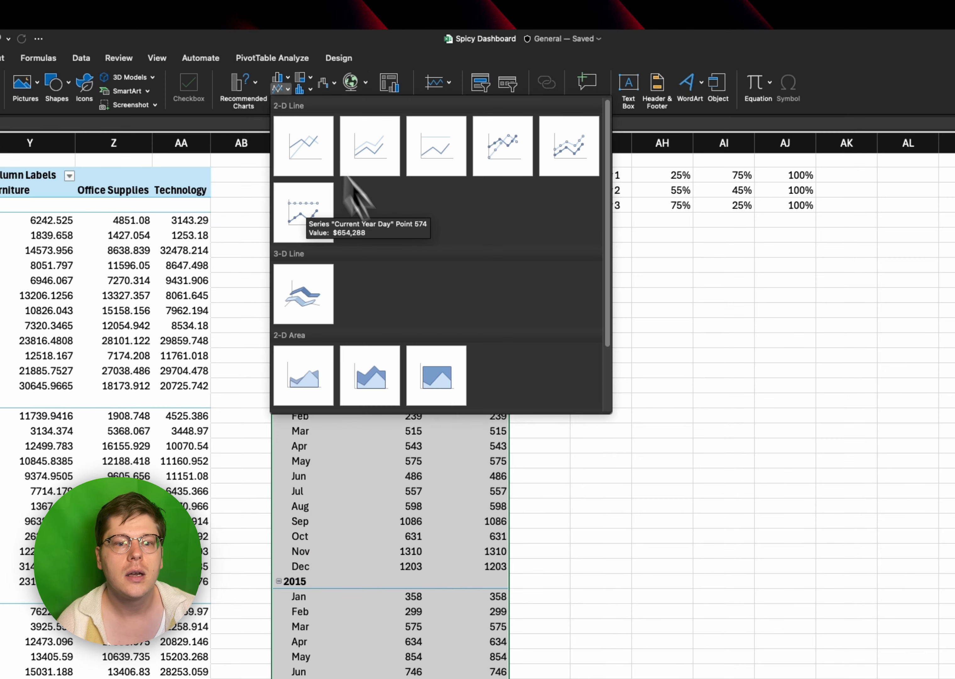
left_click(306, 299)
- Move the area chart to the Spicy sheet and fit it beneath the supplementary text in the upper-right section panel
left_click_drag(494, 229, 611, 194)
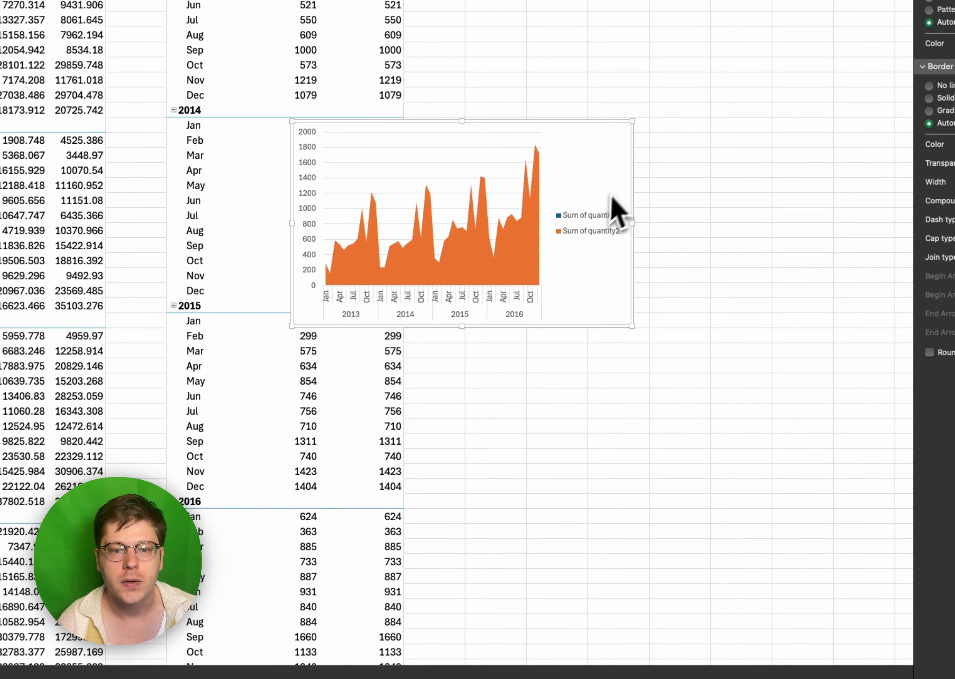
key("super+x")
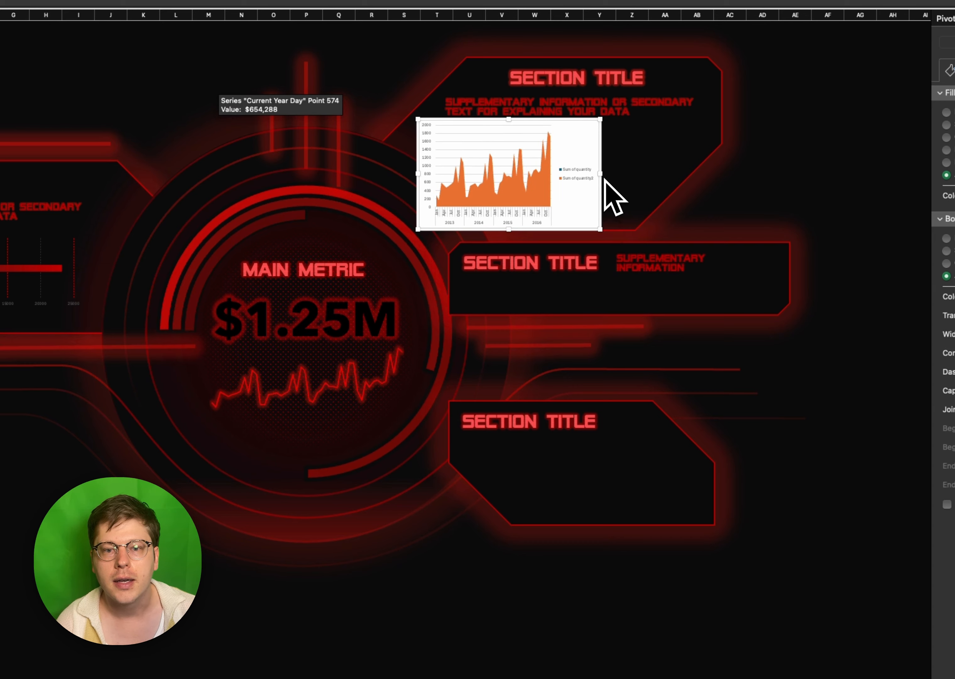
left_click_drag(600, 174, 682, 171)
- Delete the area chart's legend, value axis and category axis, and set its chart area to no fill and no border
left_click(672, 181)
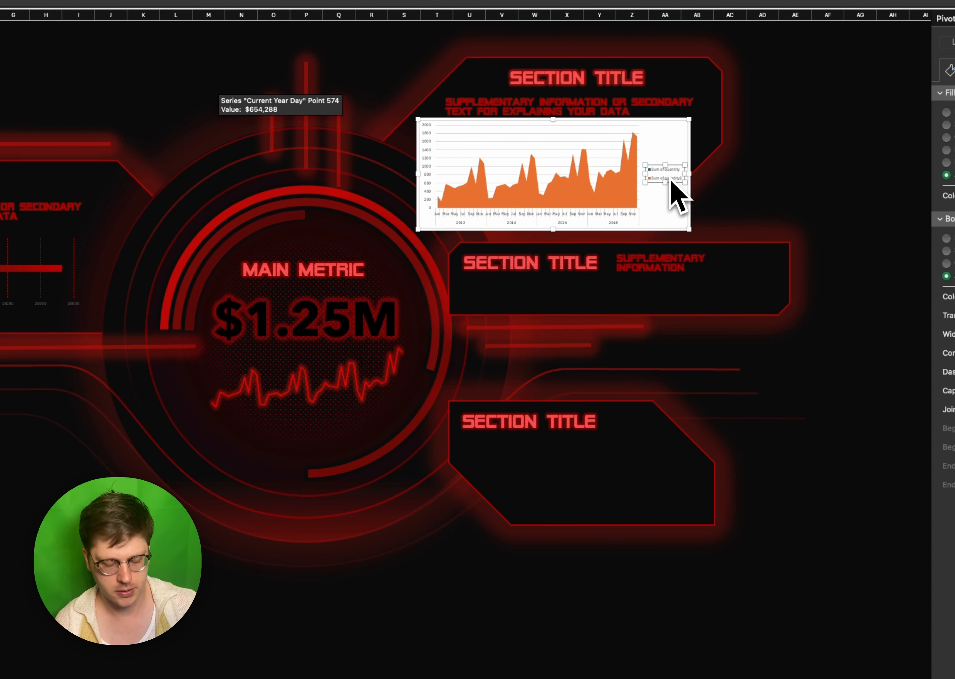
key("Delete")
left_click(427, 162)
key("Delete")
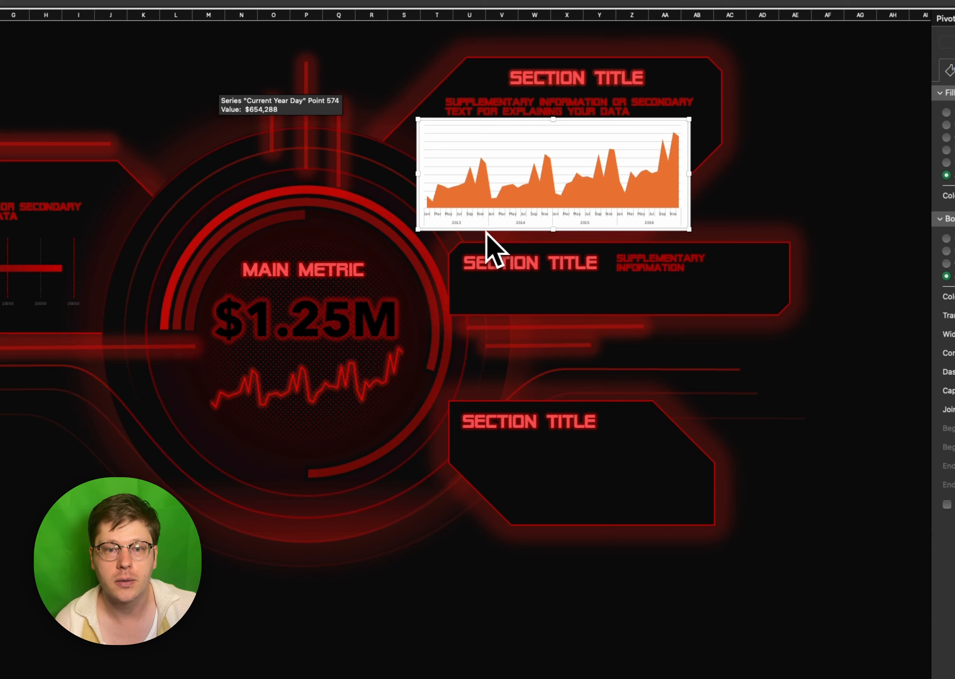
left_click(464, 224)
key("Delete")
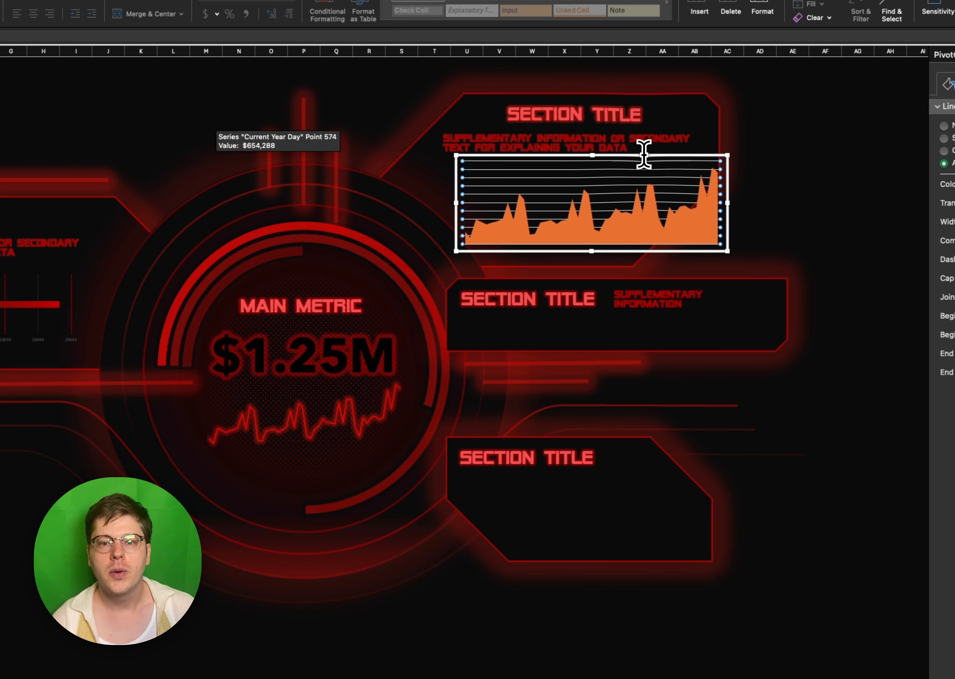
left_click(635, 157)
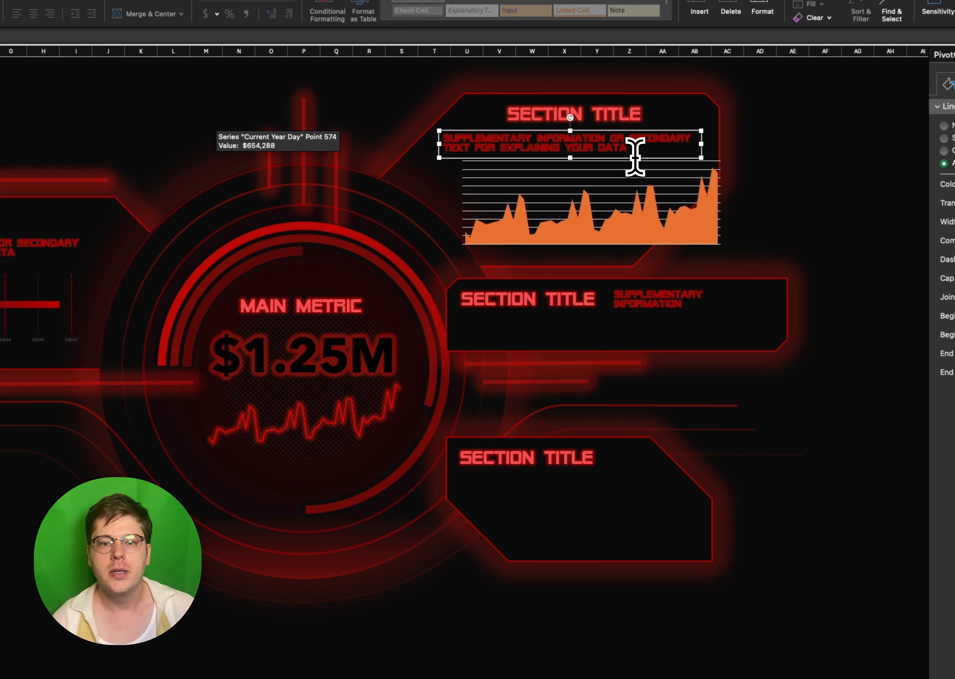
- Give the Sum of quantity2 area a linear 90° gradient fill from red to a 100% transparent red stop at 90%
left_click(625, 223)
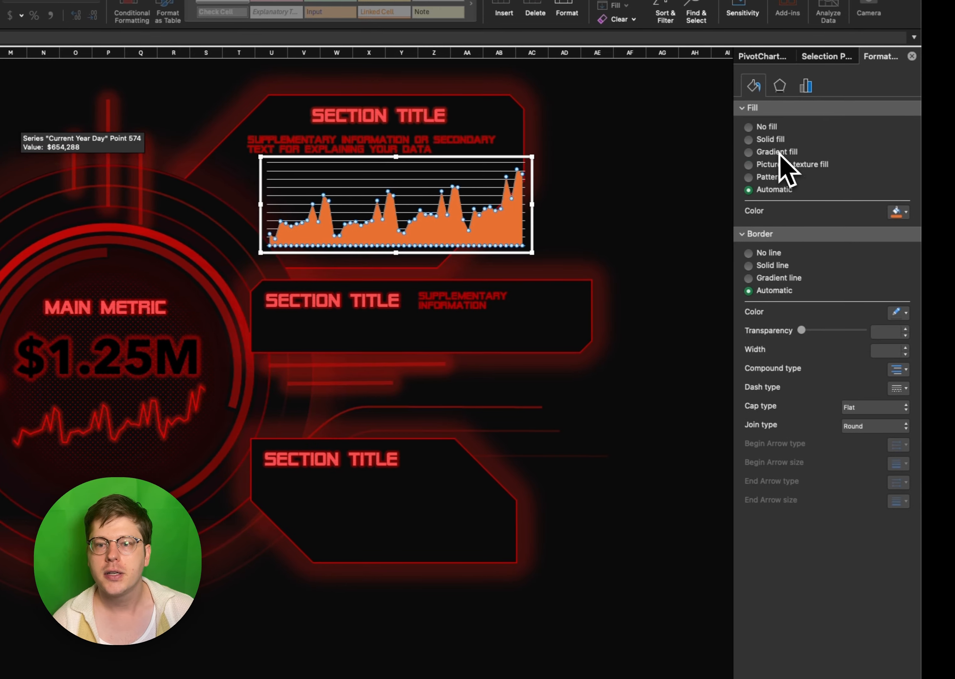
left_click(779, 153)
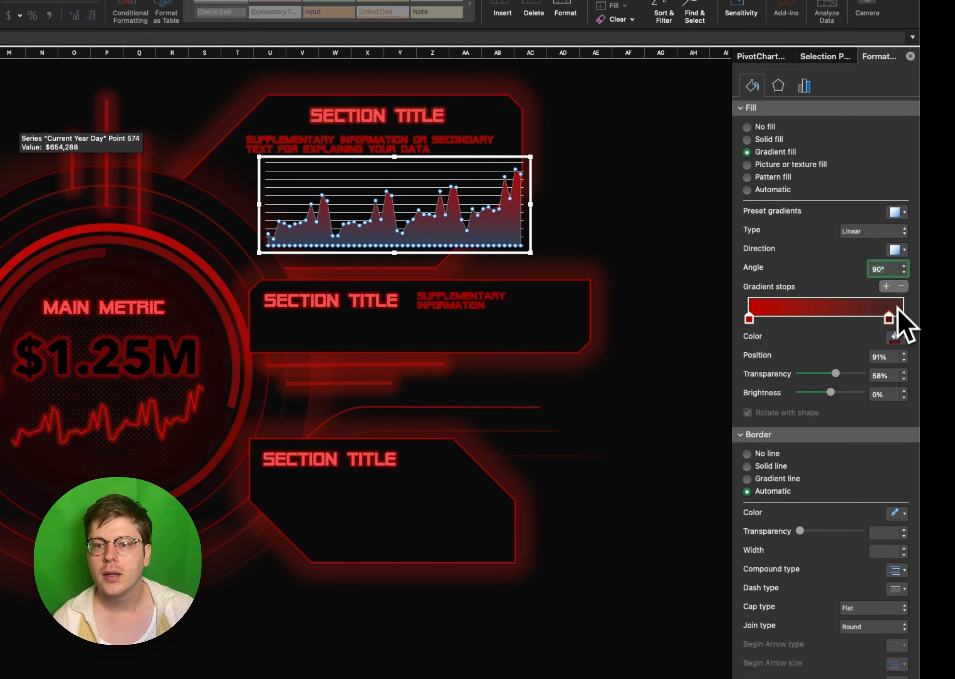
left_click(898, 338)
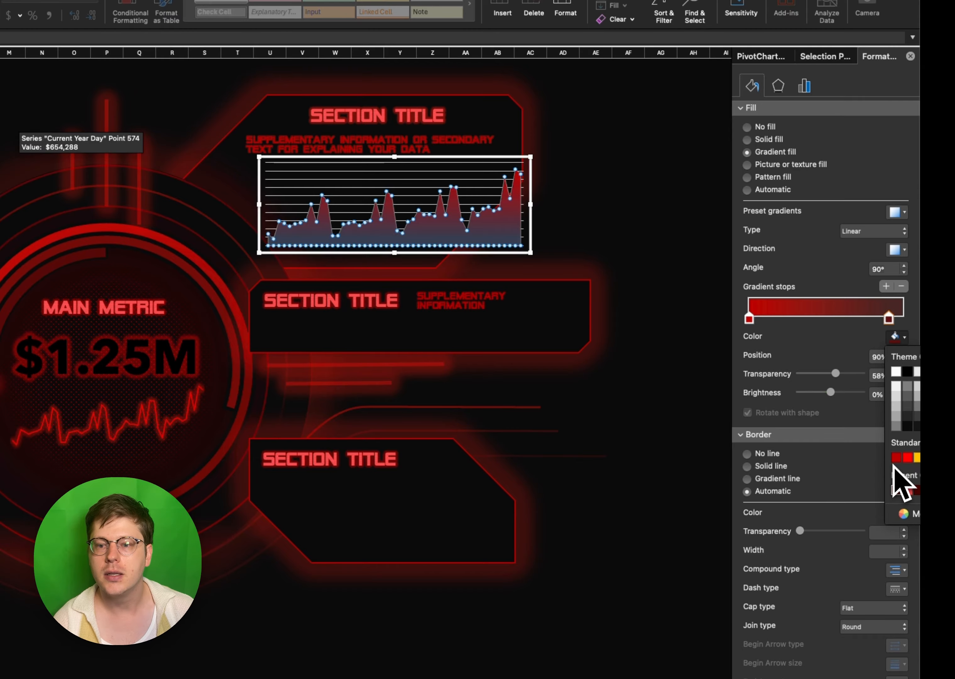
left_click(900, 488)
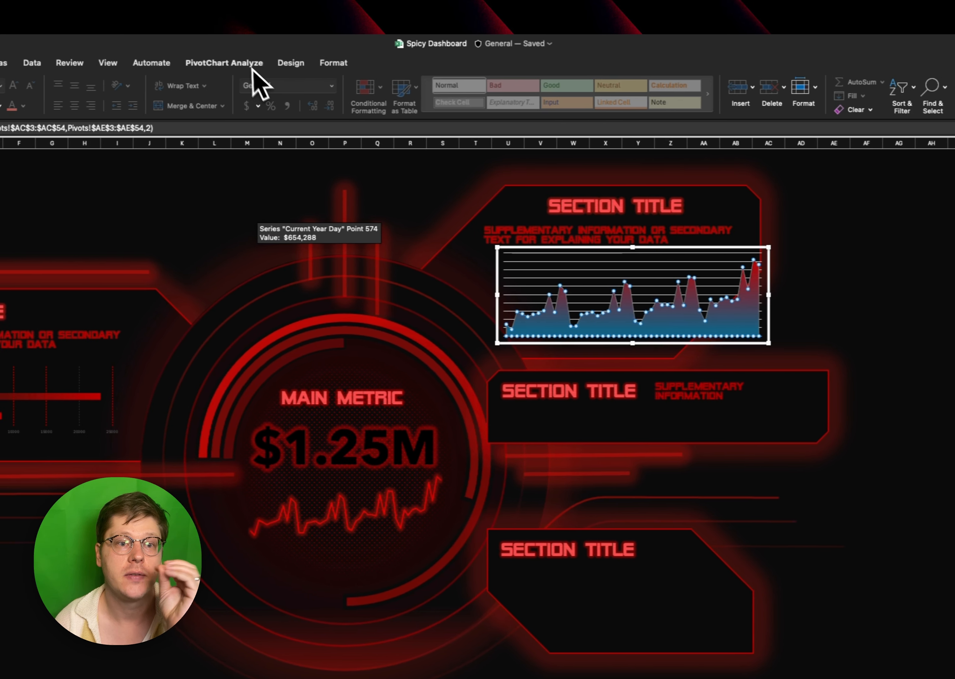
- Change the chart type of the Sum of quantity2 series to a 2-D line with markers
left_click(315, 53)
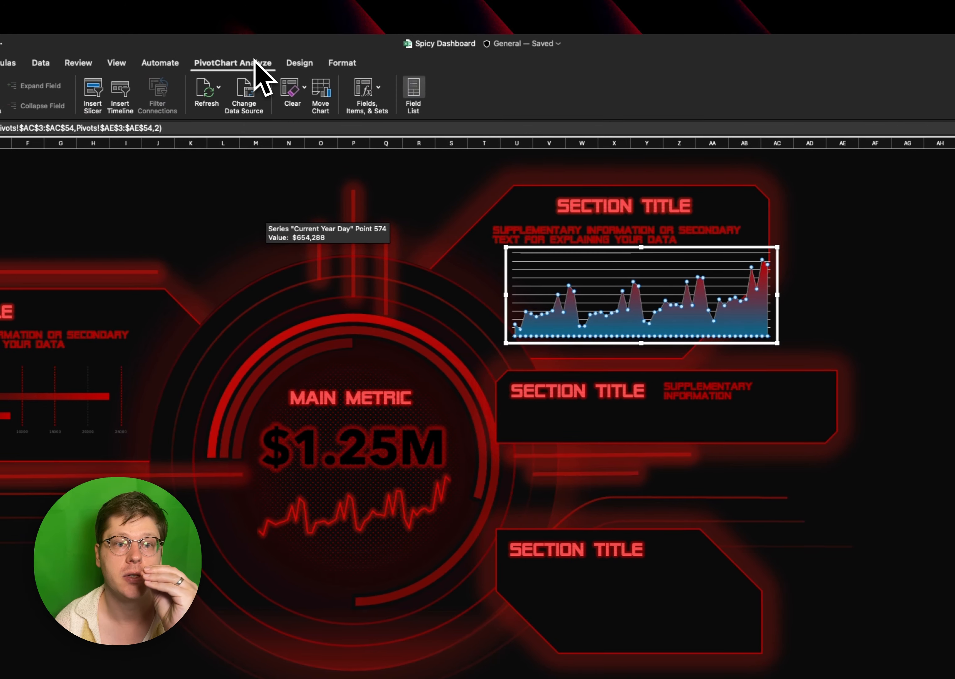
left_click(290, 65)
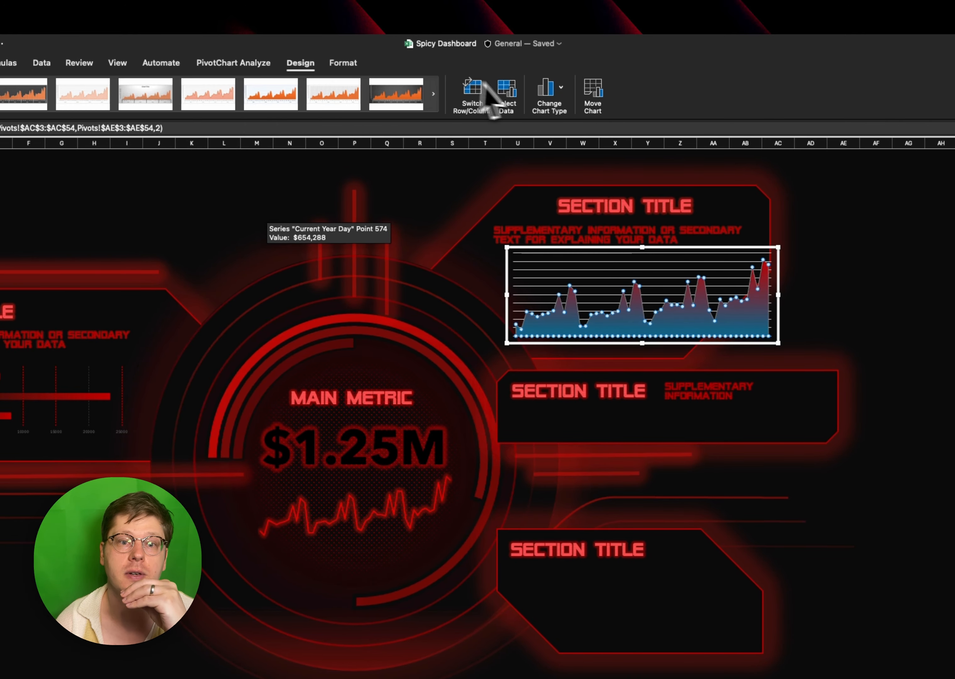
left_click(545, 94)
mouse_move(594, 126)
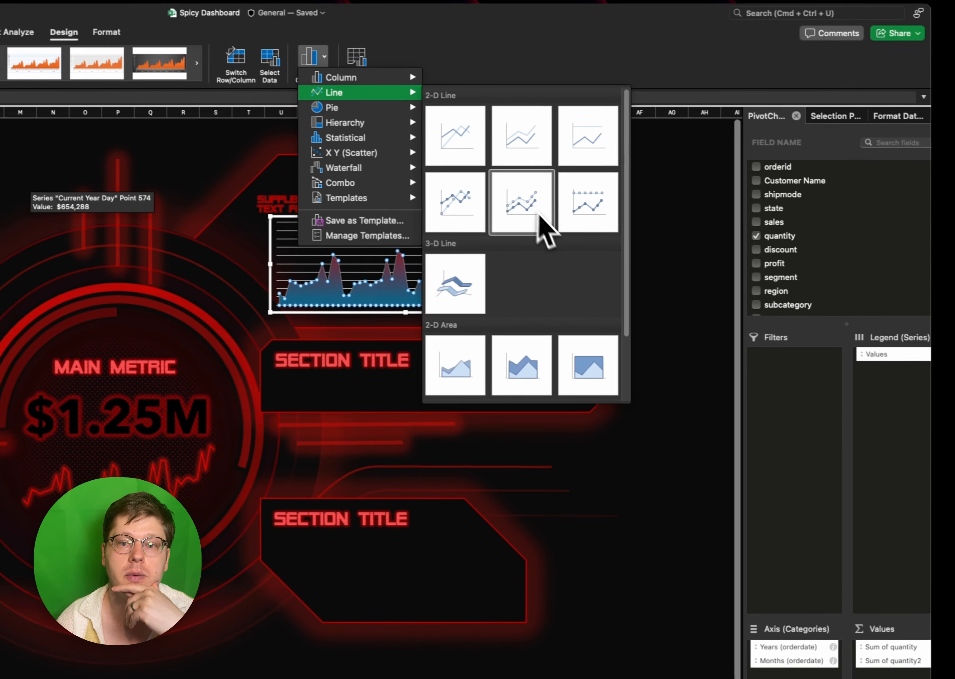
left_click(539, 216)
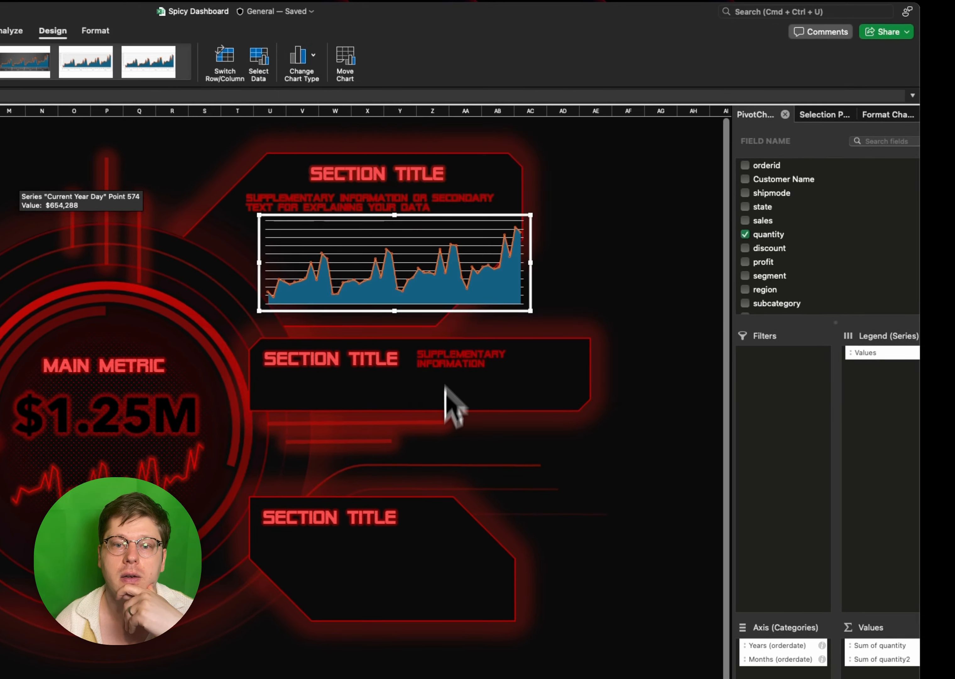
- Apply the red fading gradient fill to the remaining Sum of quantity area series
left_click(449, 301)
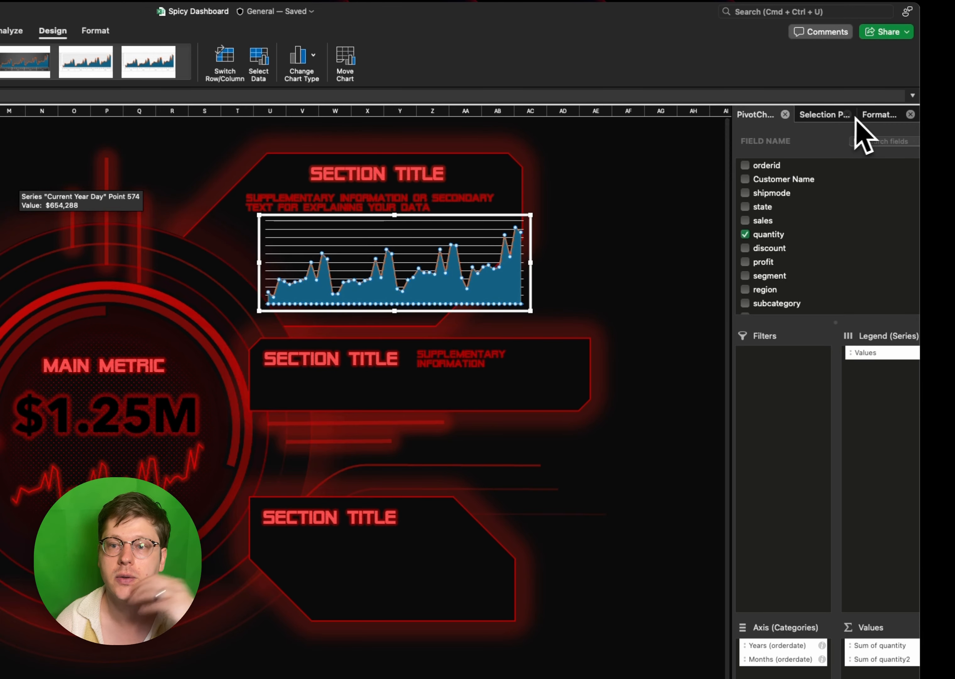
left_click(866, 117)
left_click(774, 210)
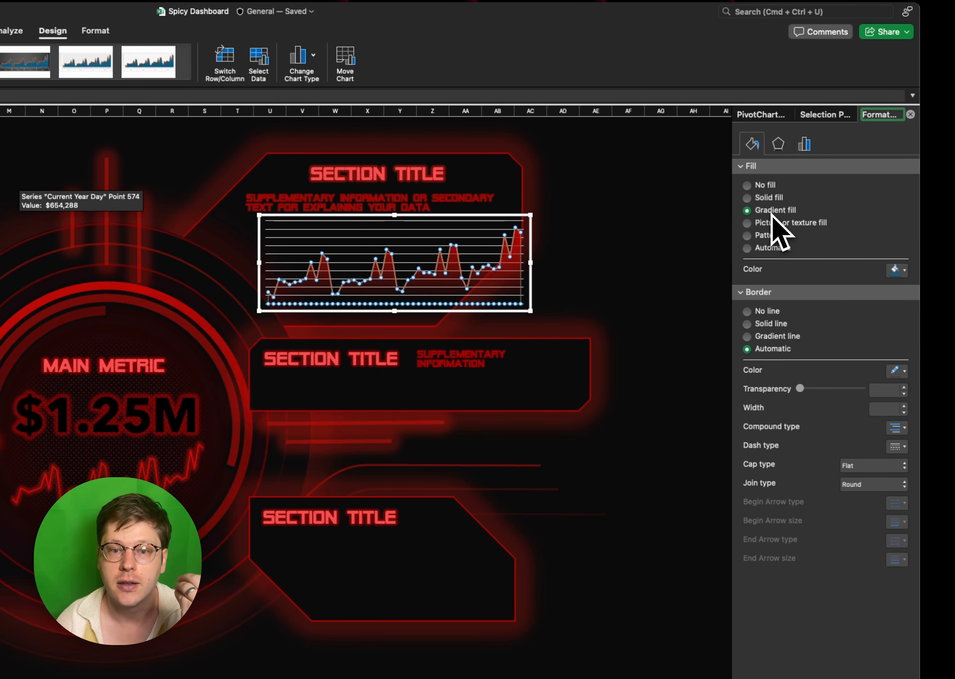
- Color the Sum of quantity2 line red and give it an 11 pt red glow at 82% transparency
left_click(460, 261)
left_click(895, 271)
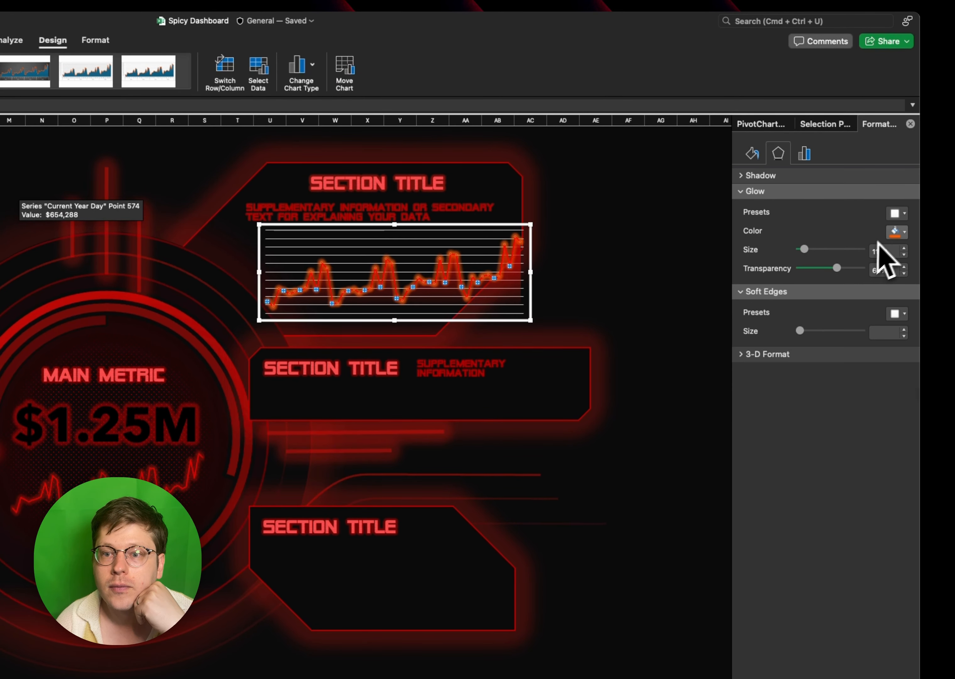
left_click(896, 232)
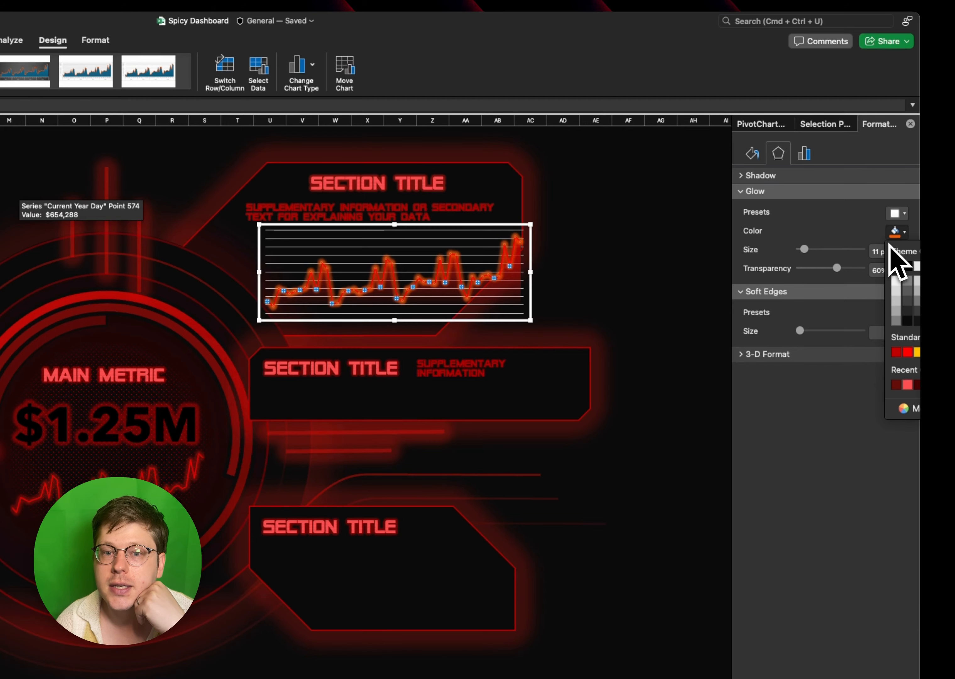
left_click(908, 353)
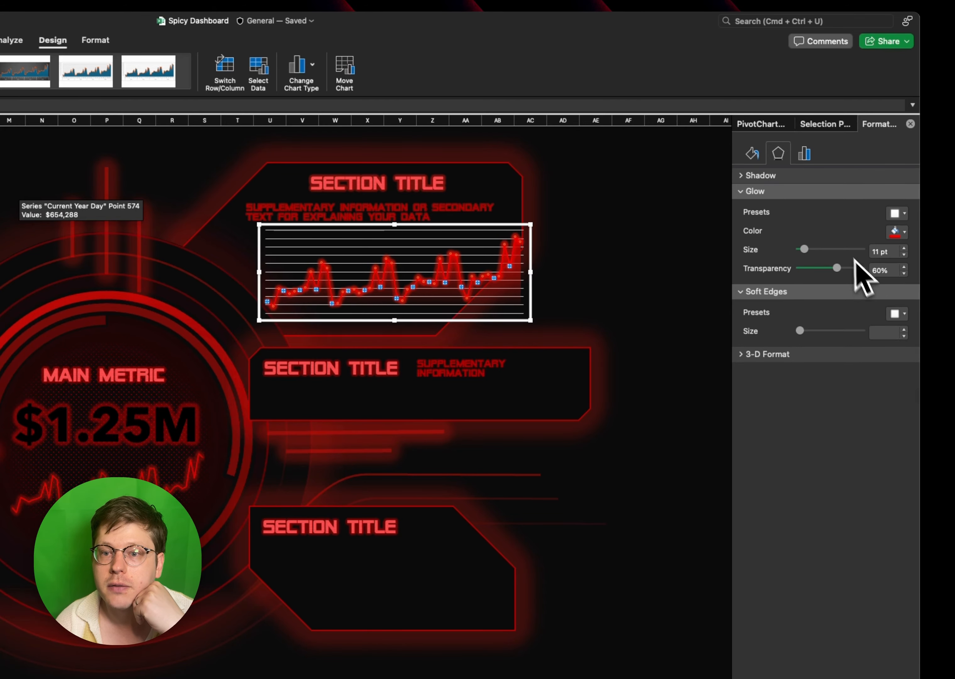
left_click(850, 276)
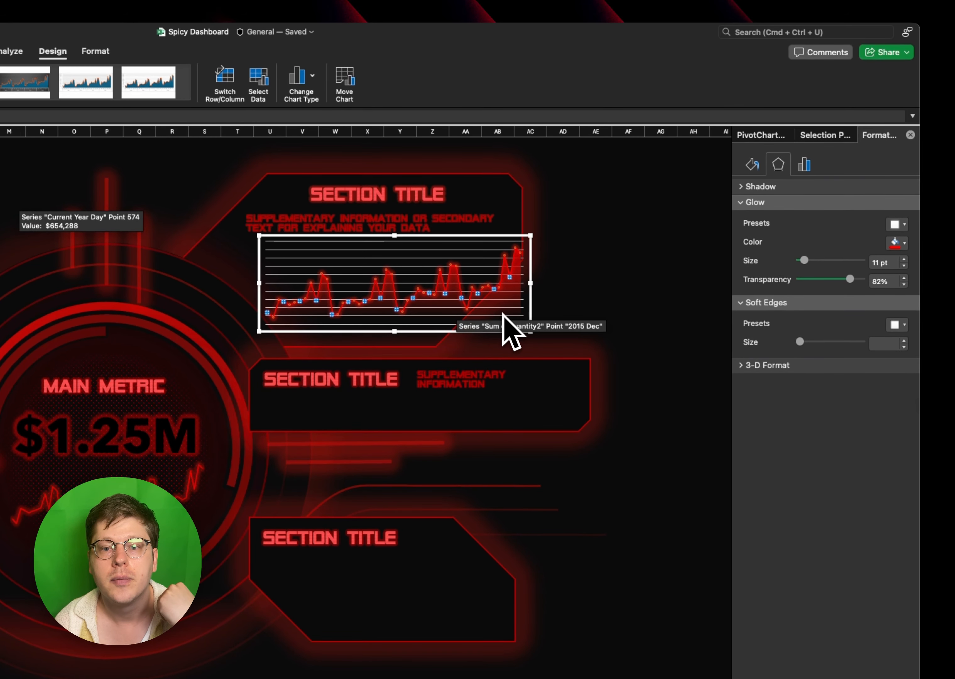
- Format the area chart's horizontal gridlines as dashed solid red lines with 53% transparency
left_click(437, 263)
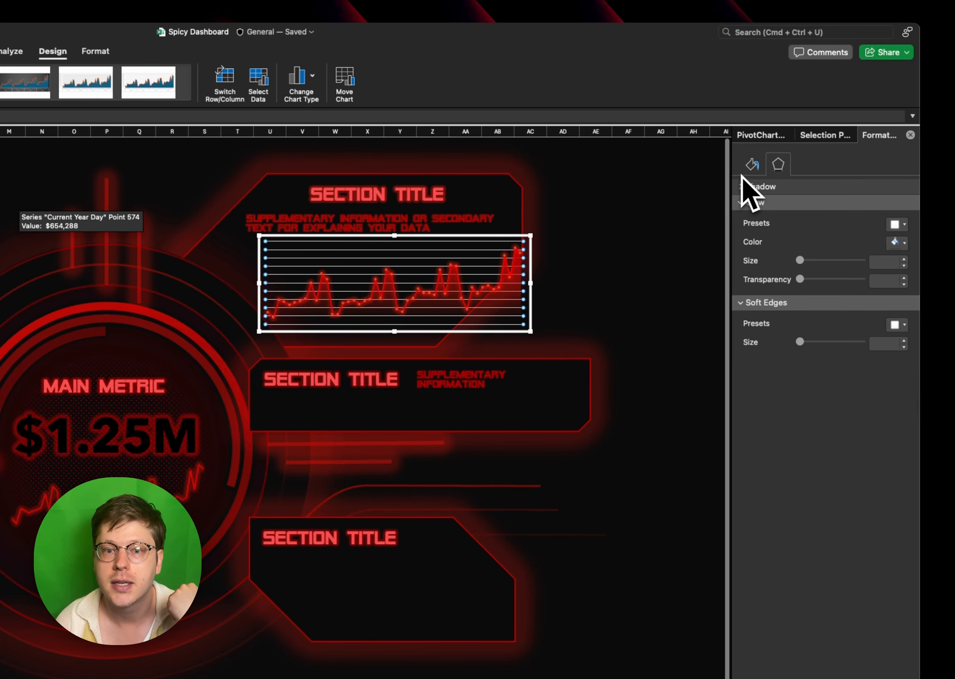
left_click(752, 164)
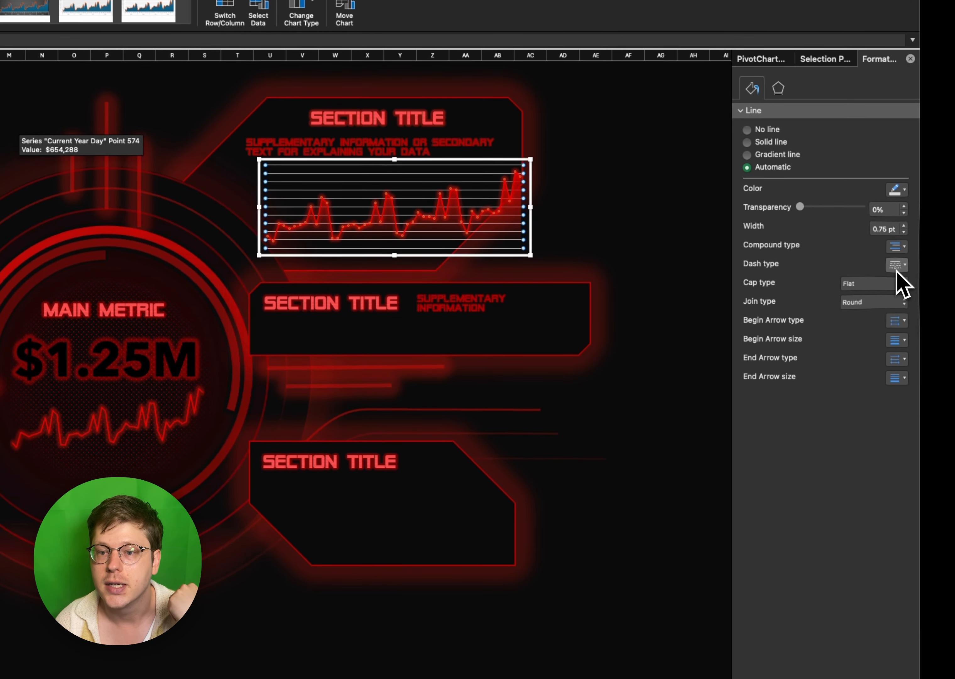
left_click(896, 270)
left_click(902, 330)
left_click(896, 189)
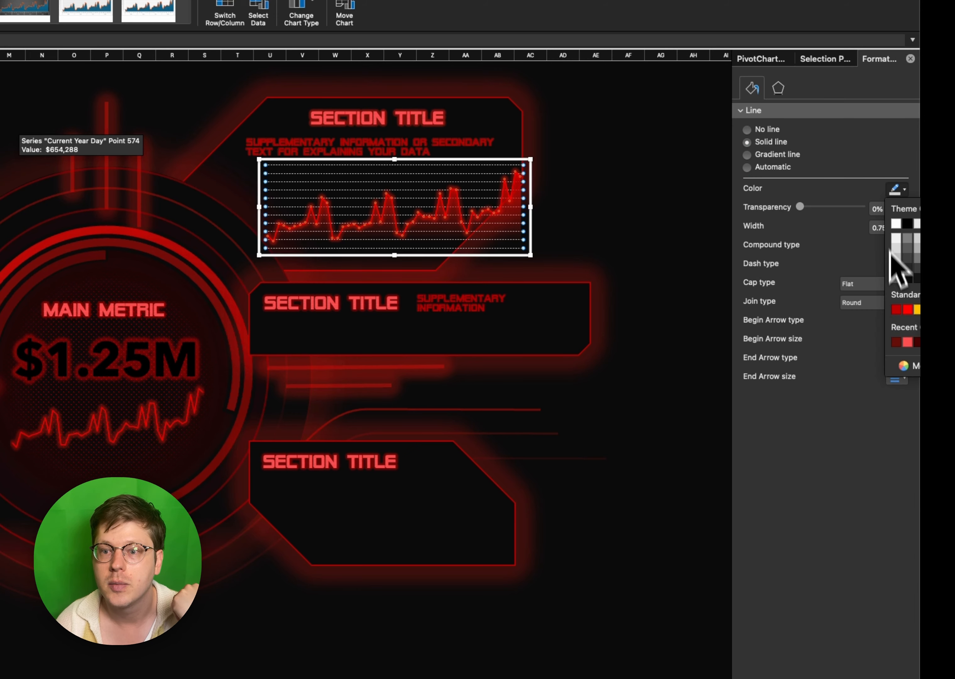
left_click(907, 309)
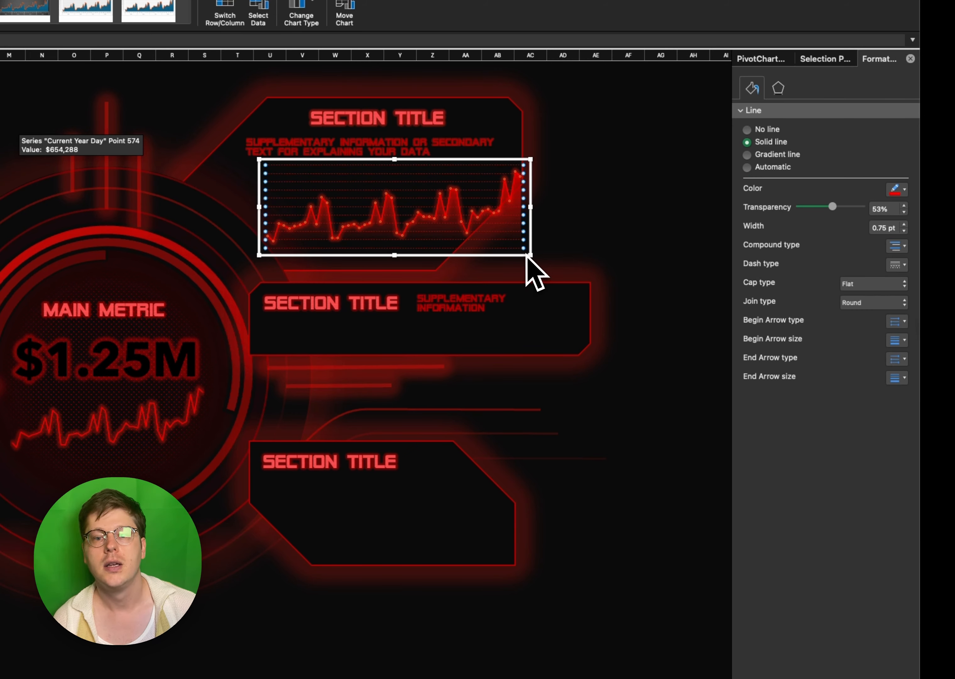
- Set the 90% gradient stop of the area series to 80% transparency and shift the chart left below the supplementary text
mouse_move(523, 259)
left_mouse_down()
mouse_move(473, 248)
mouse_move(509, 244)
left_mouse_up()
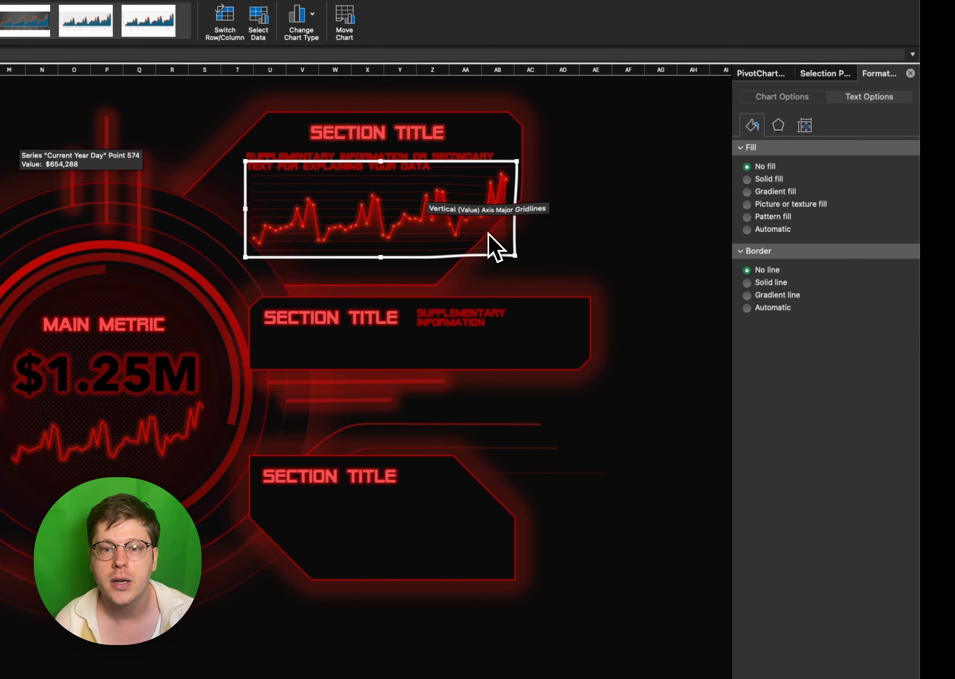
left_click(488, 218)
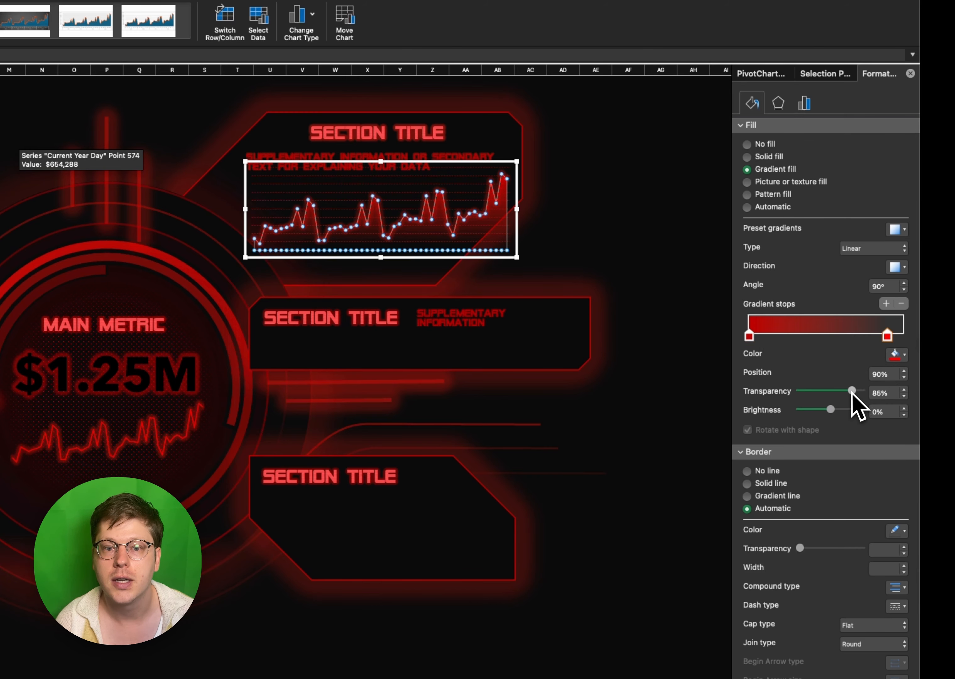
left_click_drag(852, 392, 849, 391)
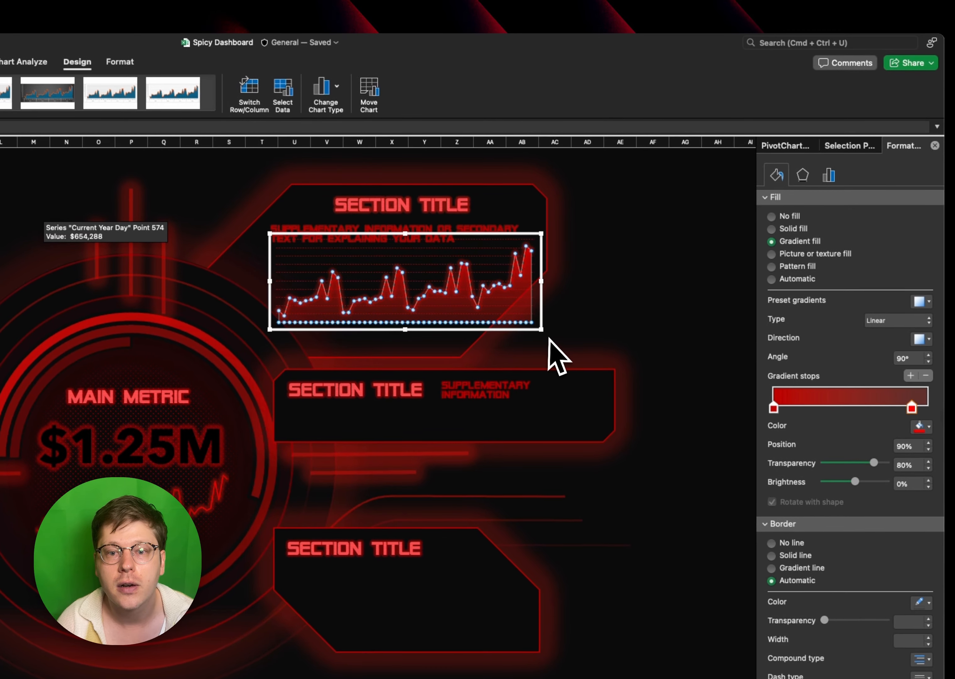
left_click(478, 252)
mouse_move(465, 237)
left_mouse_down()
mouse_move(487, 239)
mouse_move(445, 244)
mouse_move(456, 254)
left_mouse_up()
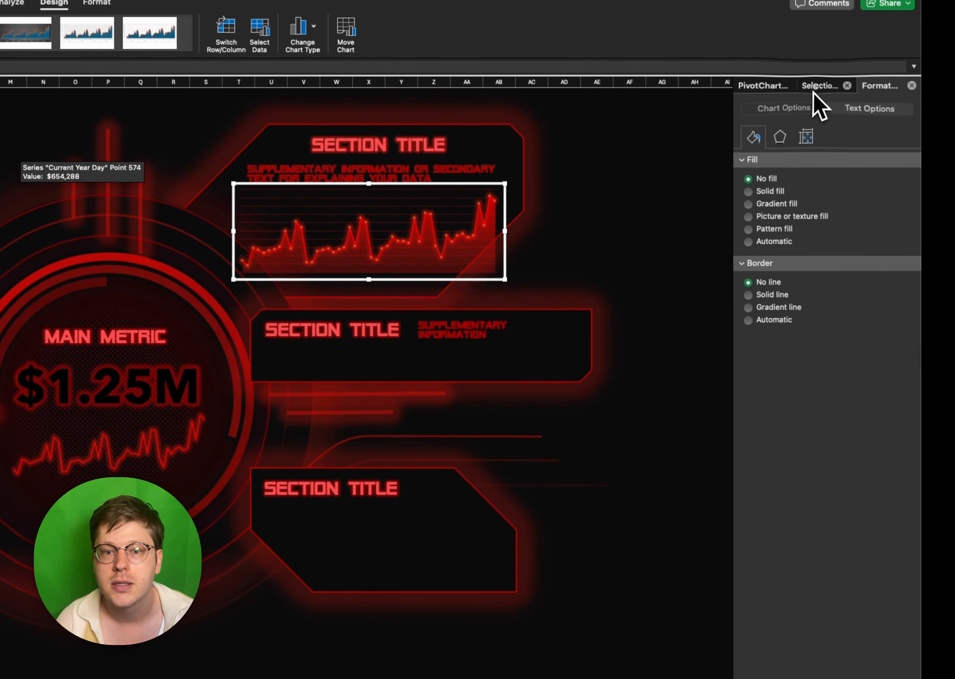
- Reorder Chart 52 to sit directly above Snip Diagonal Corner Rectangle 32 in the object stack, and narrow the chart slightly
left_click(850, 146)
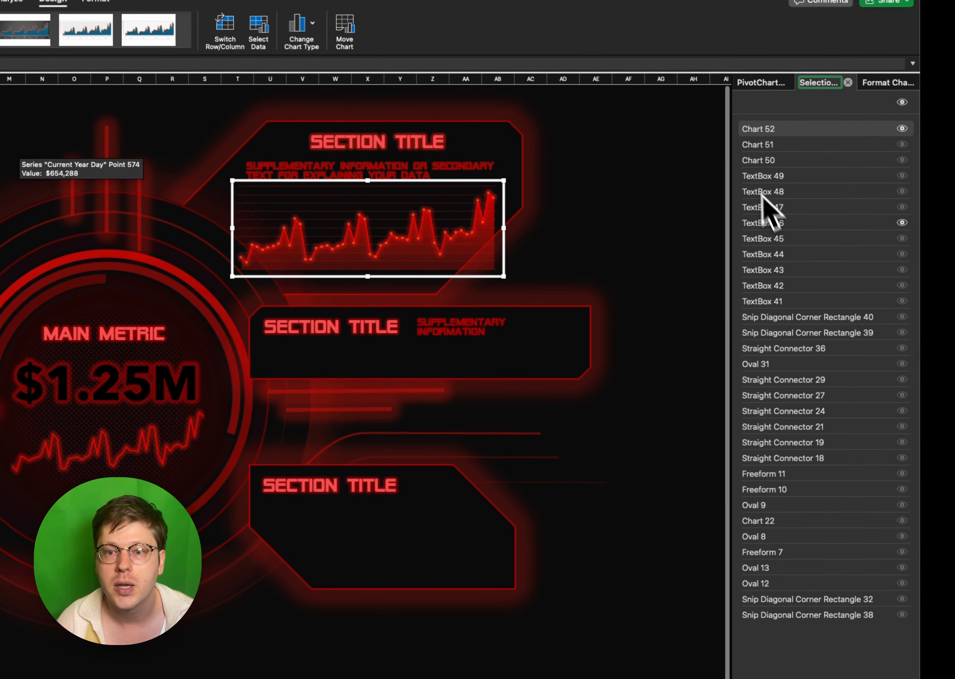
left_click_drag(805, 209, 798, 192)
left_click_drag(798, 239, 799, 290)
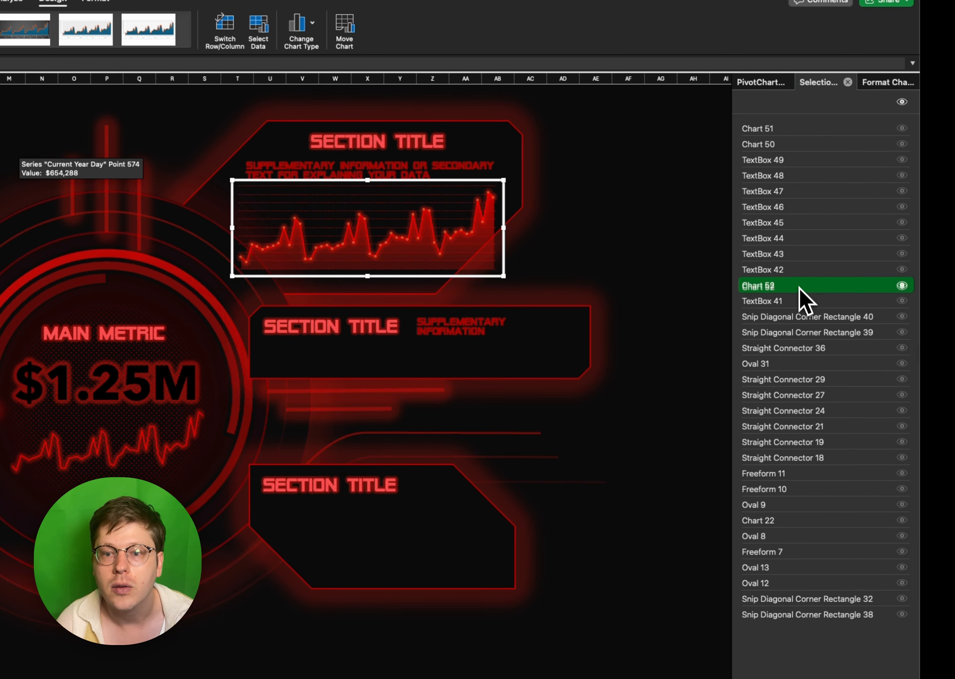
left_click_drag(795, 396, 793, 535)
left_click_drag(793, 481, 791, 533)
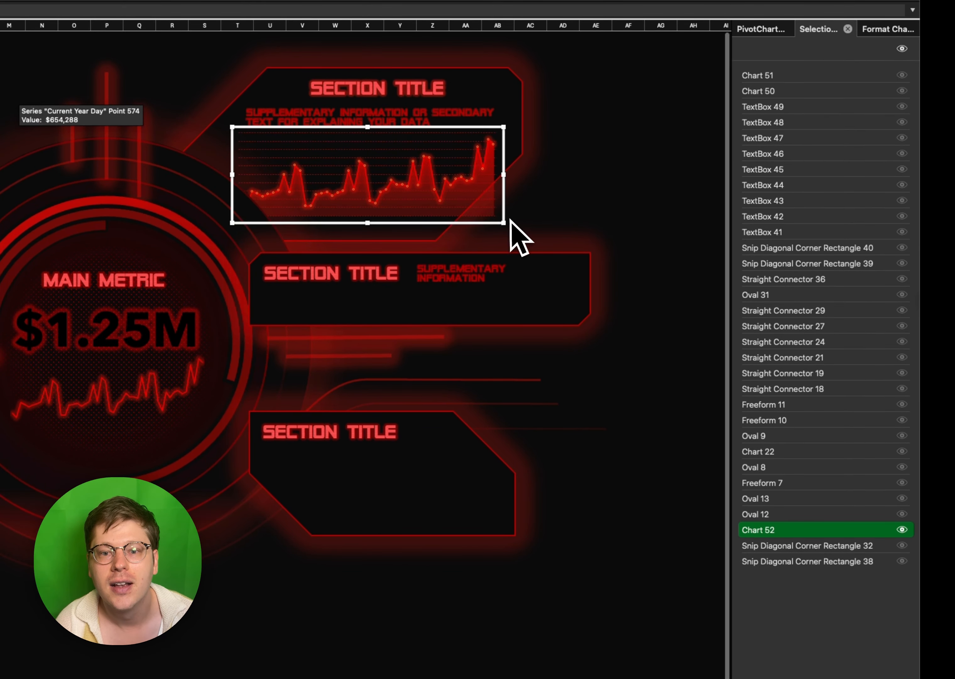
left_click_drag(503, 223, 470, 218)
scroll(473, 220, "down", 1)
scroll(472, 214, "down", 1)
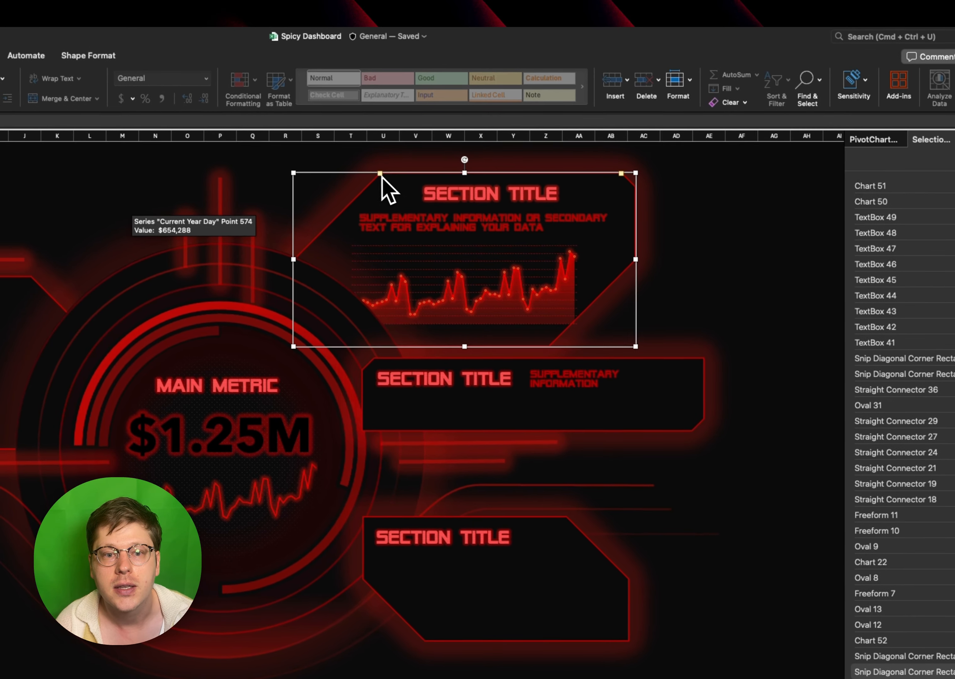
- Select the upper-right panel shape together with its title, supplementary text and chart, and move them slightly left as one
left_click(261, 66)
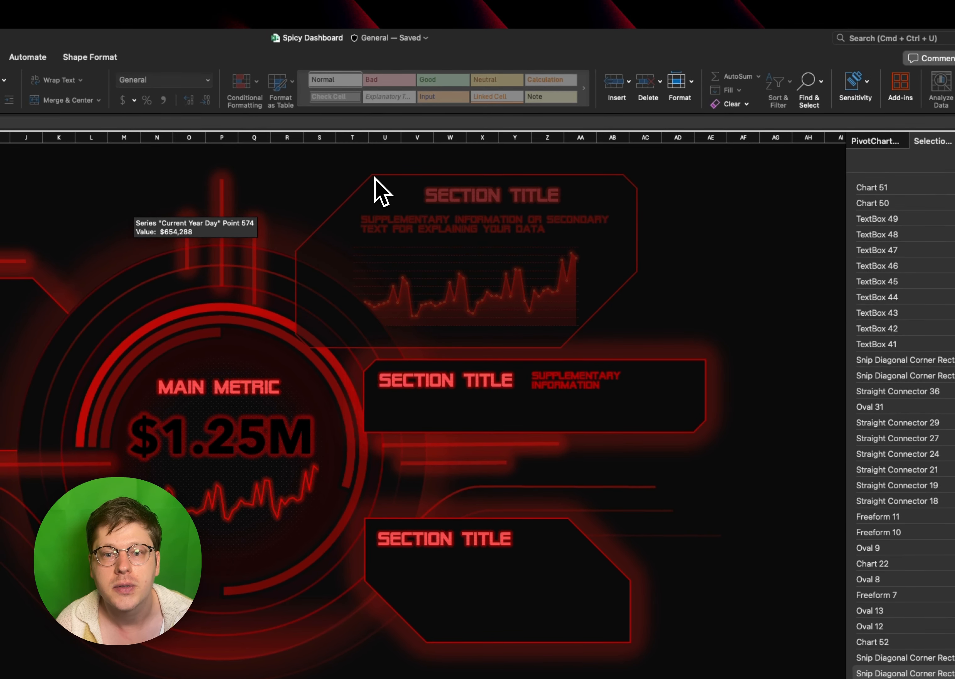
left_click(366, 179)
left_click(442, 195)
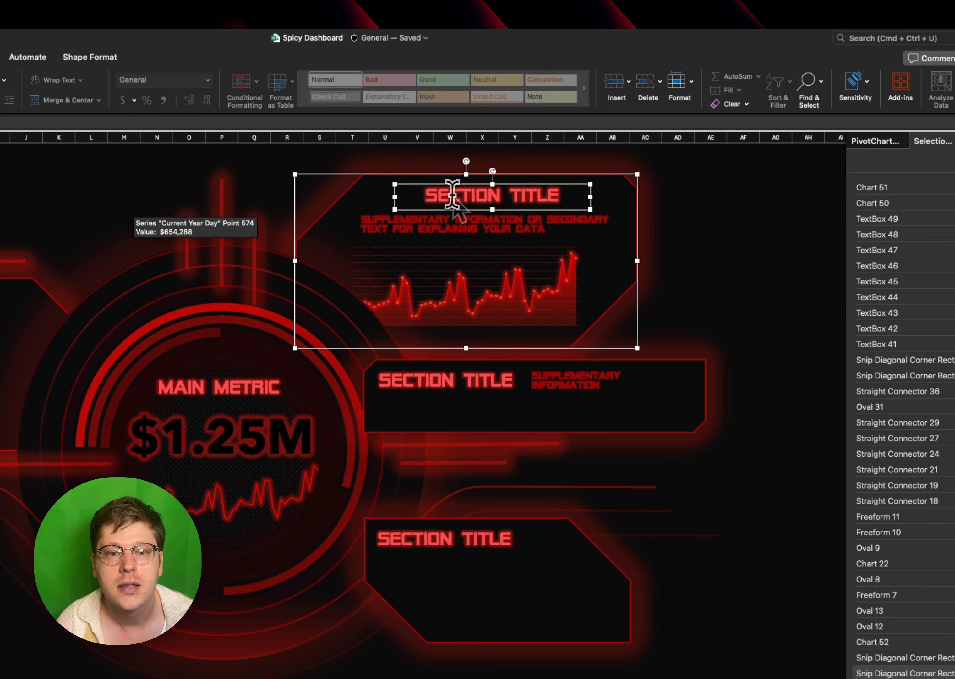
left_click(455, 225, "shift")
left_click(479, 272, "shift")
mouse_move(638, 273)
left_mouse_down()
mouse_move(629, 282)
mouse_move(625, 273)
left_mouse_up()
left_click(699, 265)
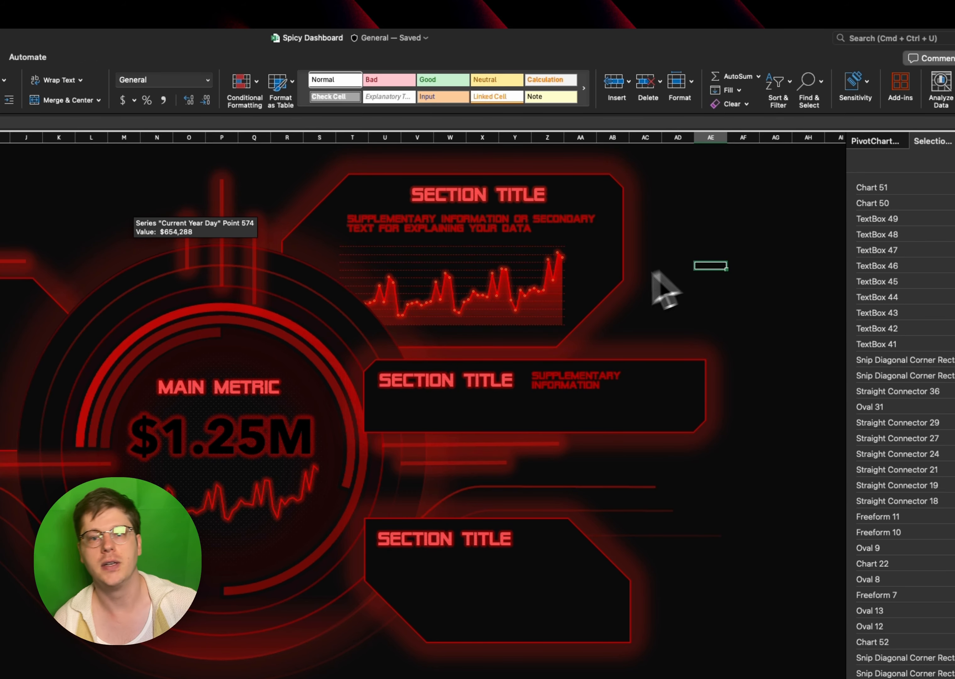
- Move the area chart slightly right within the upper-right panel and deselect it
left_click(568, 307)
left_click_drag(572, 288, 606, 292)
key("Escape")
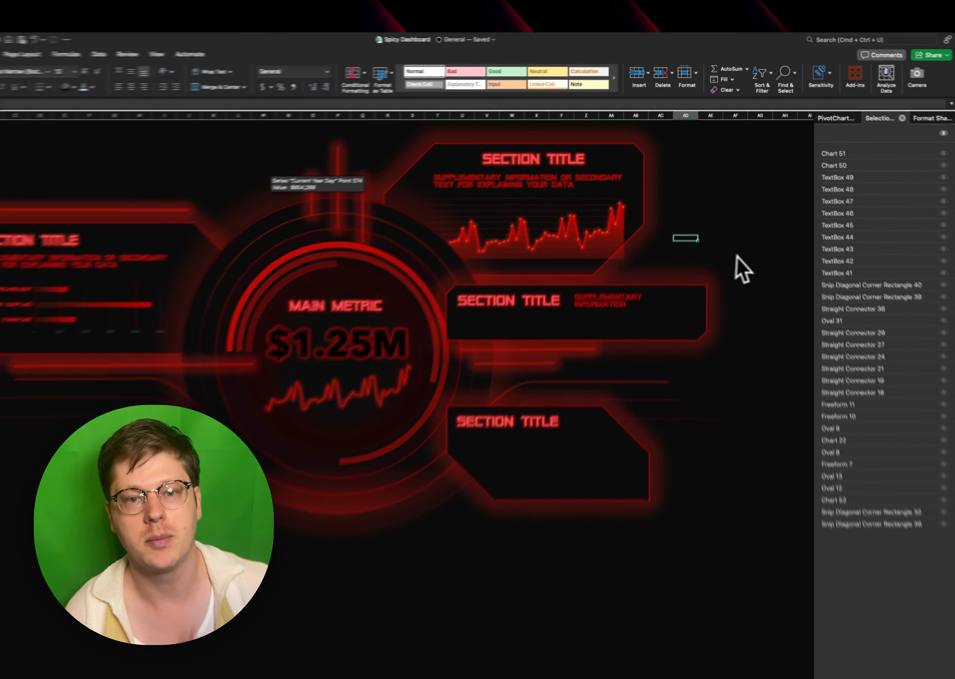
- Copy the single-value Sum of quantity pivot table in columns K:L of the pivot sheet and paste it at AG7
key("ctrl+Page_Down")
scroll(400, 302, "left", 2)
scroll(398, 302, "left", 10)
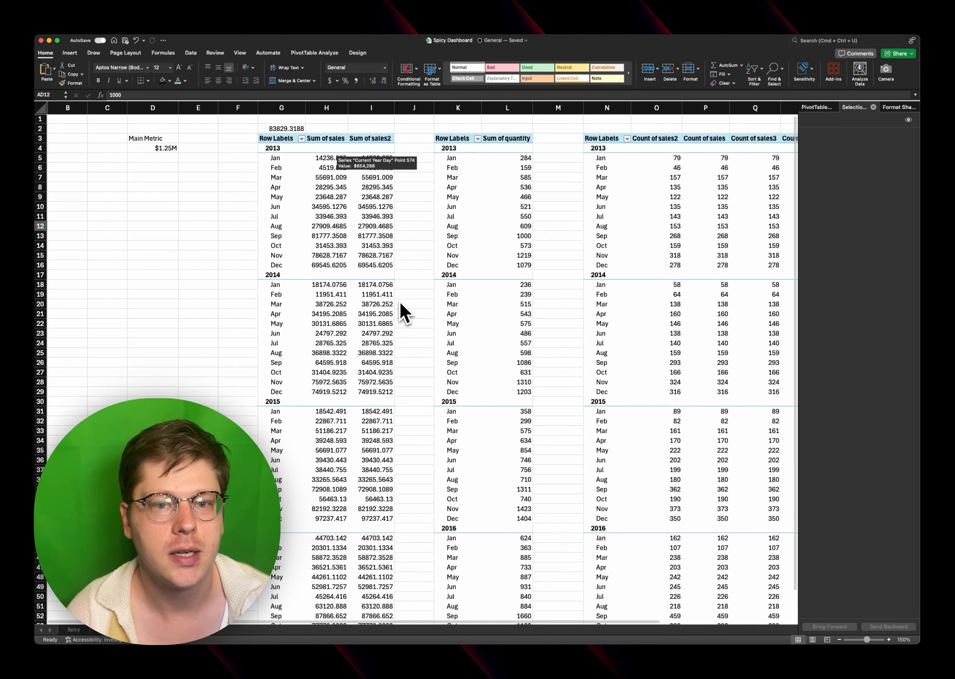
left_click(490, 276)
key("super+a")
key("super+c")
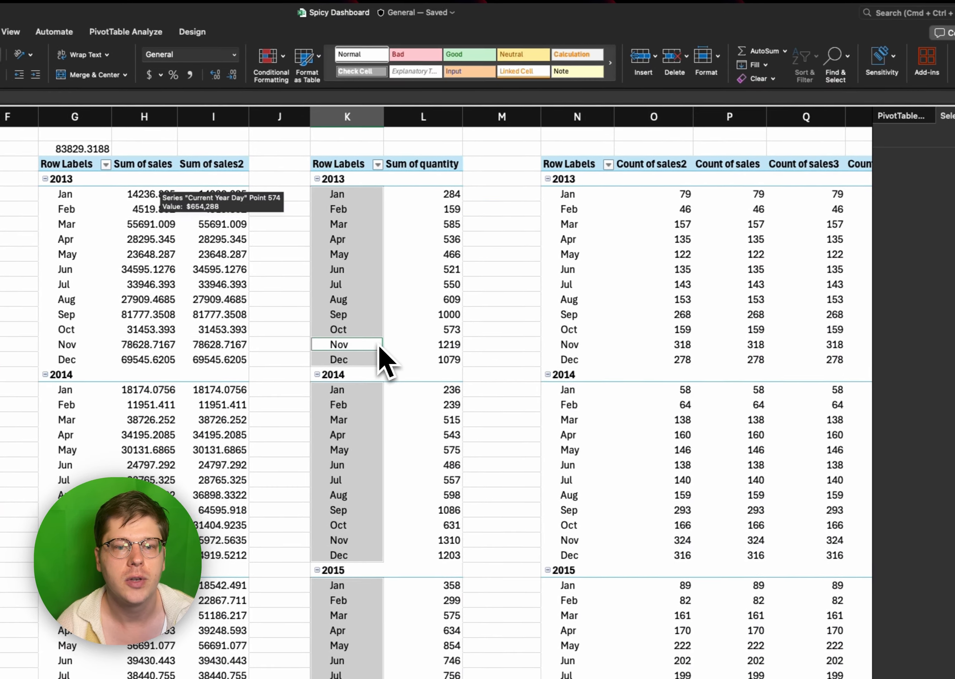
left_click(623, 341)
scroll(436, 330, "right", 15)
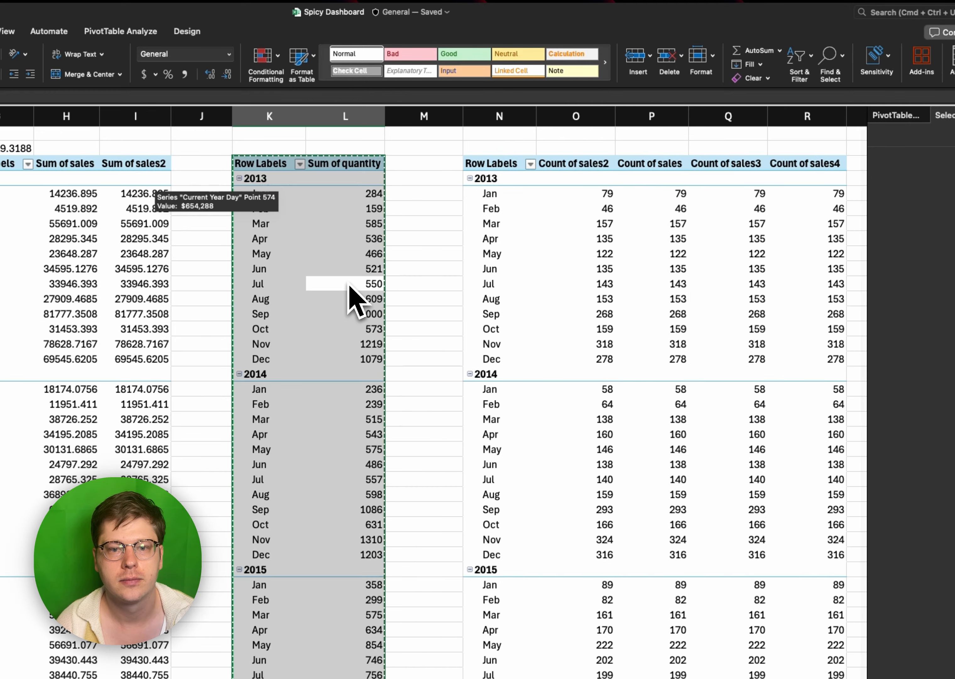
scroll(345, 284, "right", 5)
scroll(346, 284, "right", 20)
left_click(443, 223)
key("super+v")
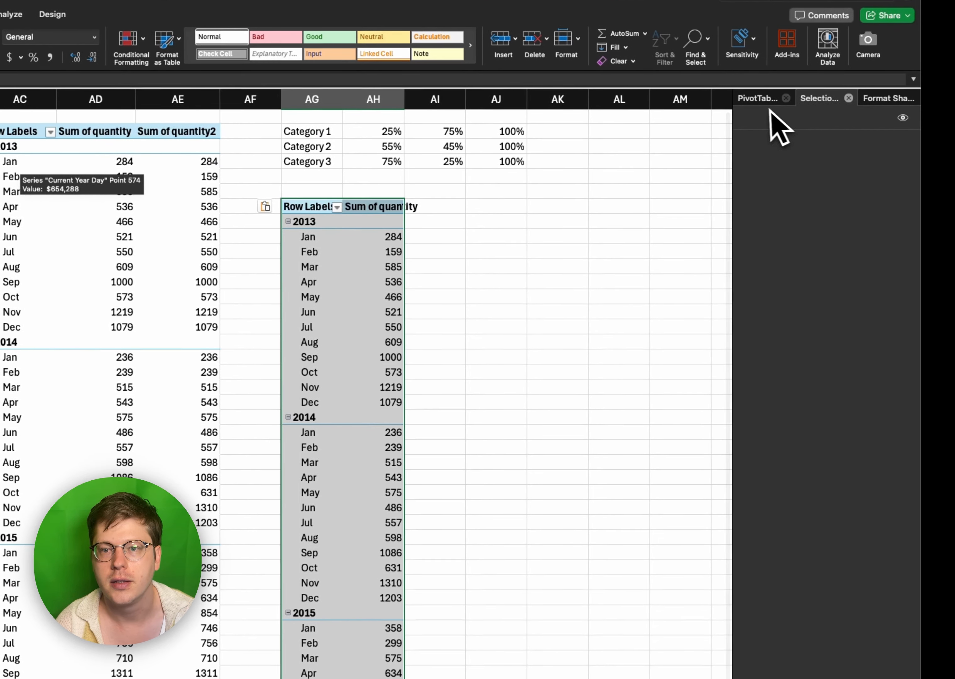
- Add profit to the values of the pasted pivot table and remove Sum of quantity from it
left_click(838, 110)
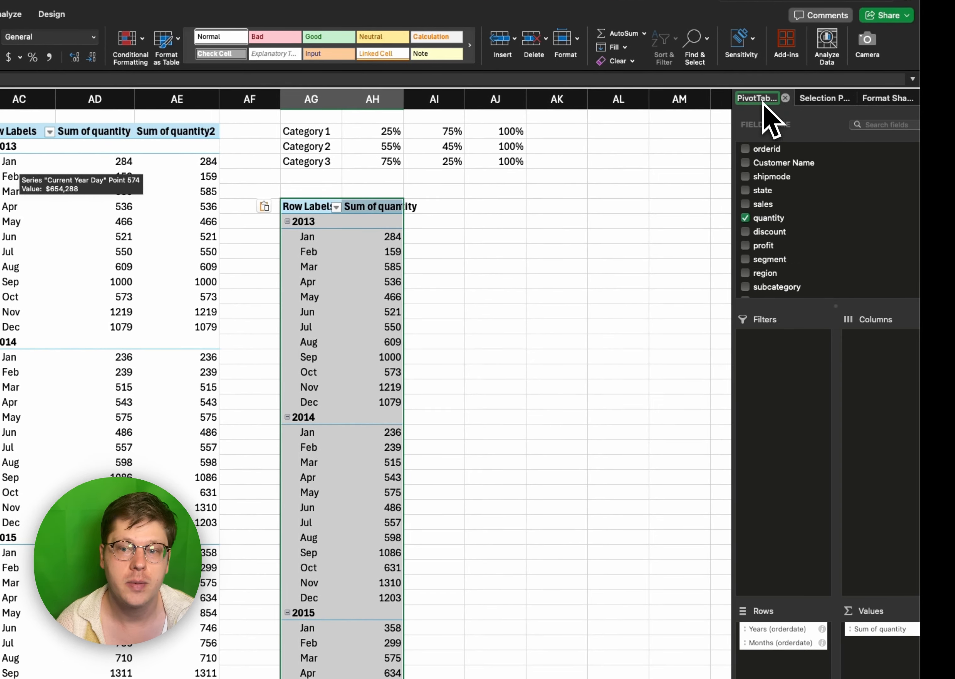
left_click(883, 613)
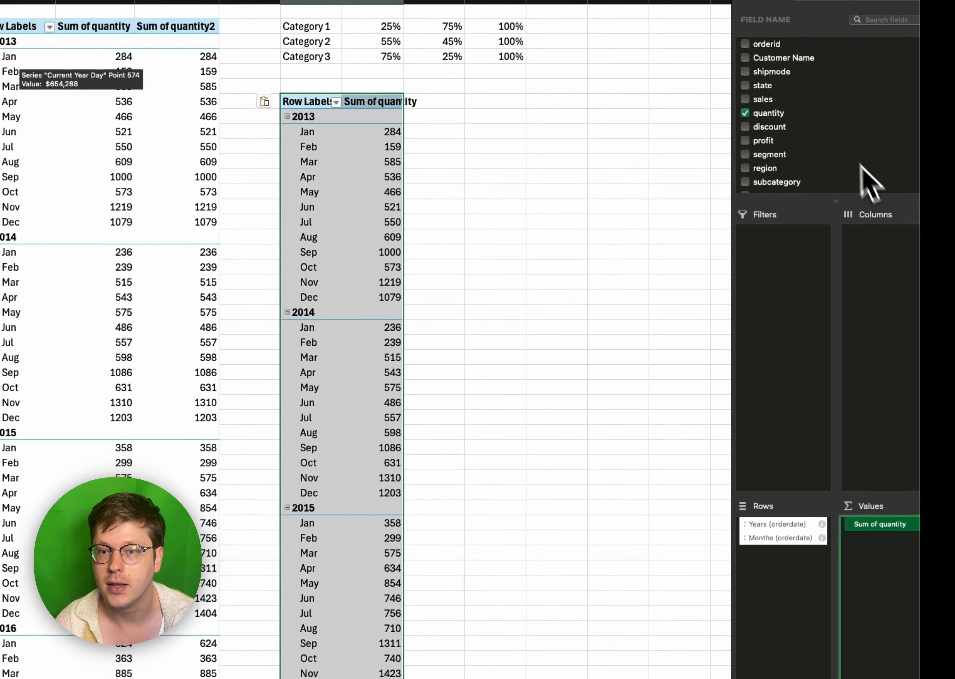
left_click_drag(768, 143, 874, 598)
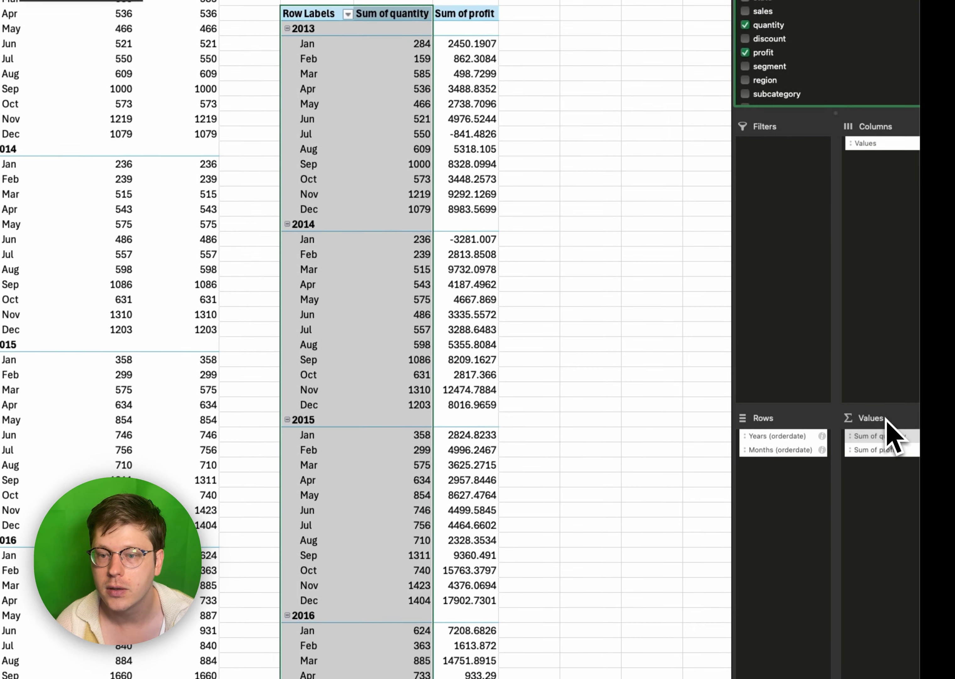
left_click(880, 436)
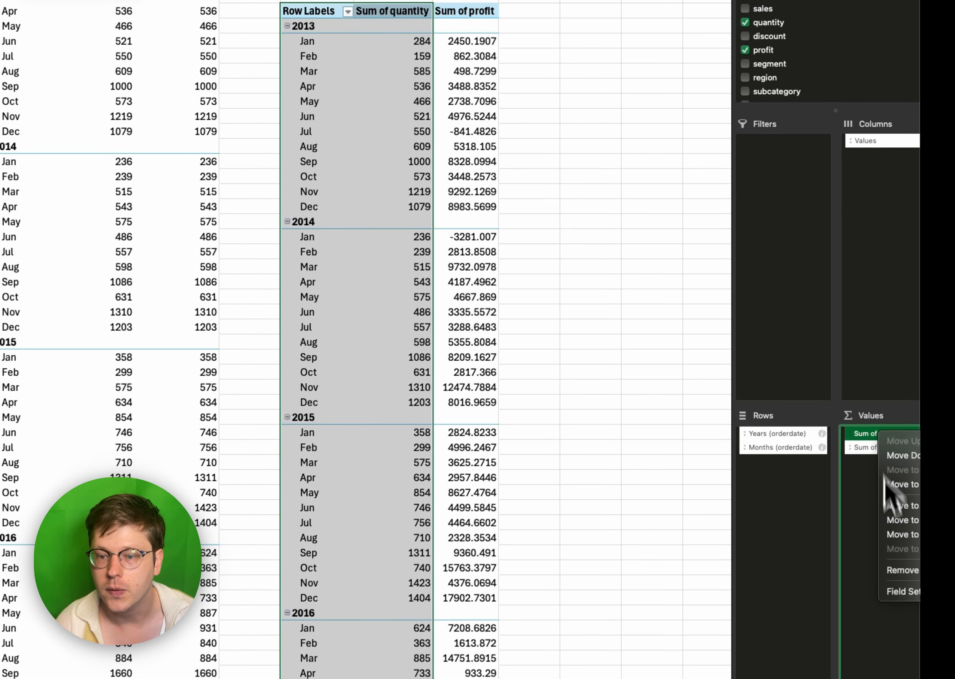
left_click(897, 570)
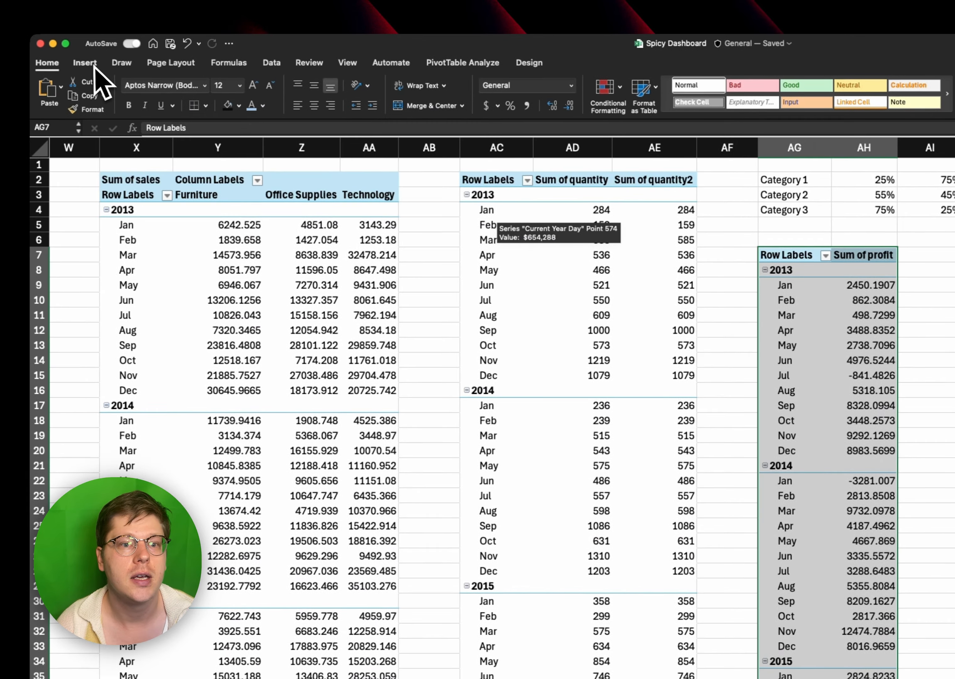
- Create a line pivot chart from the Sum of profit pivot table and move it onto the dashboard sheet
left_click(45, 60)
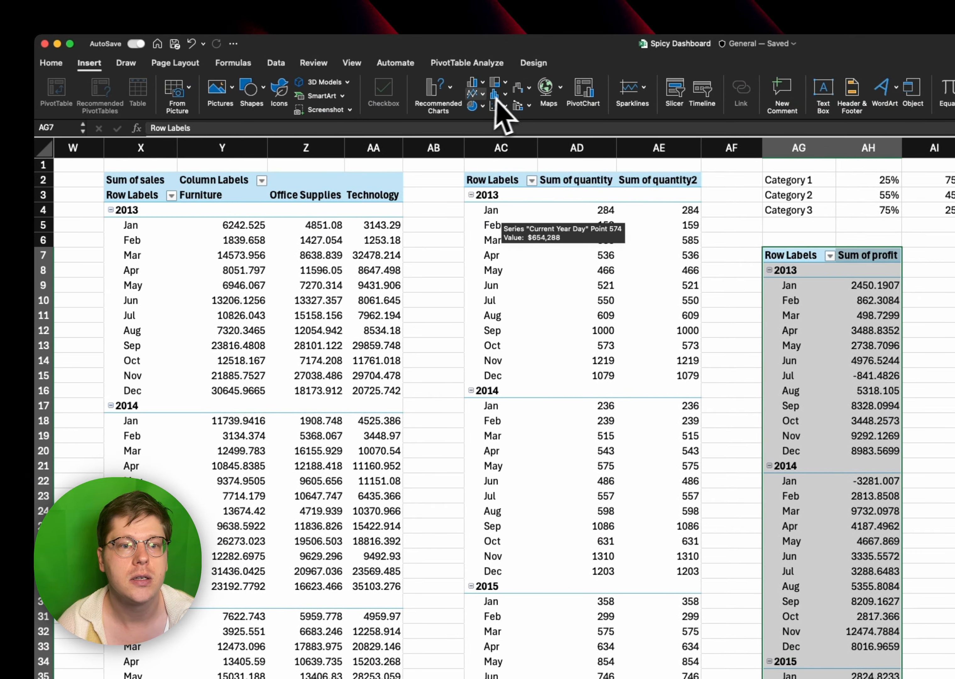
left_click(478, 96)
left_click(487, 136)
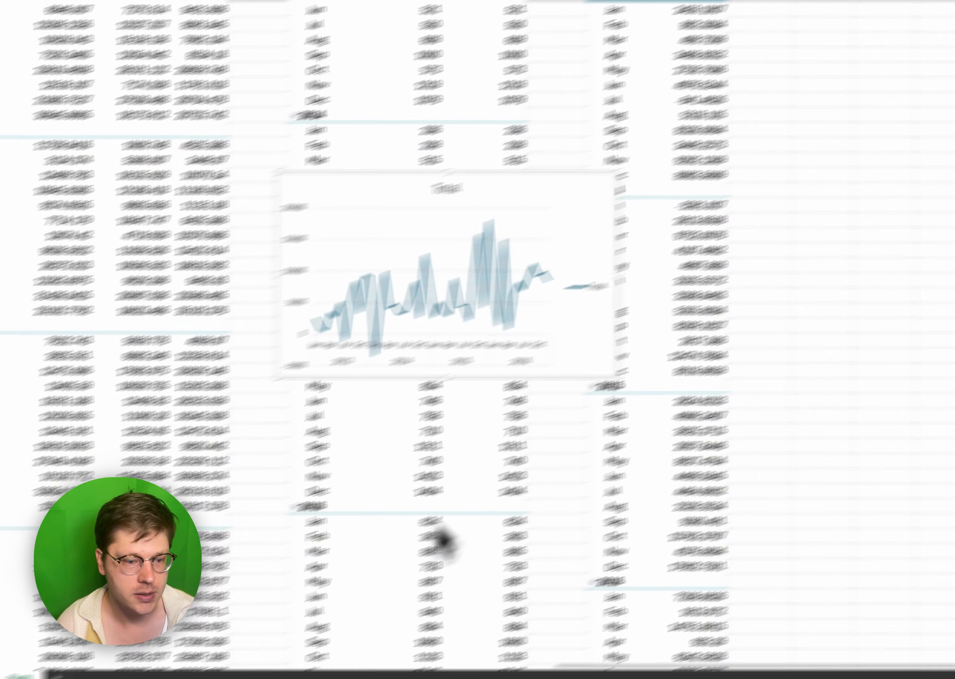
key("super+x")
left_click(82, 629)
key("super+v")
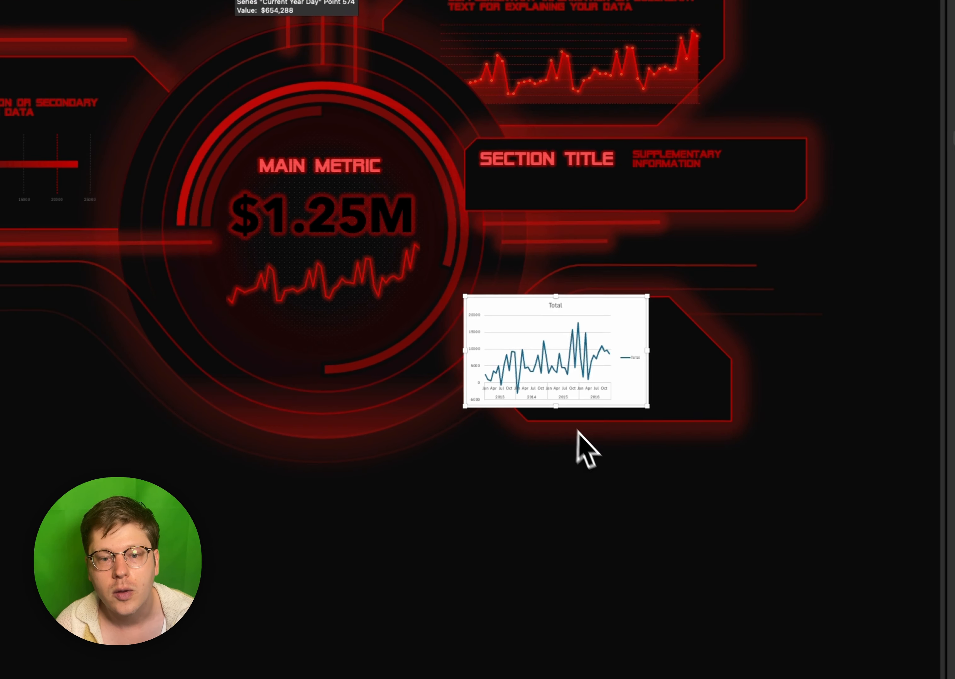
- Delete the profit line chart's title and legend, and set its chart area to no fill and no border
key("Delete")
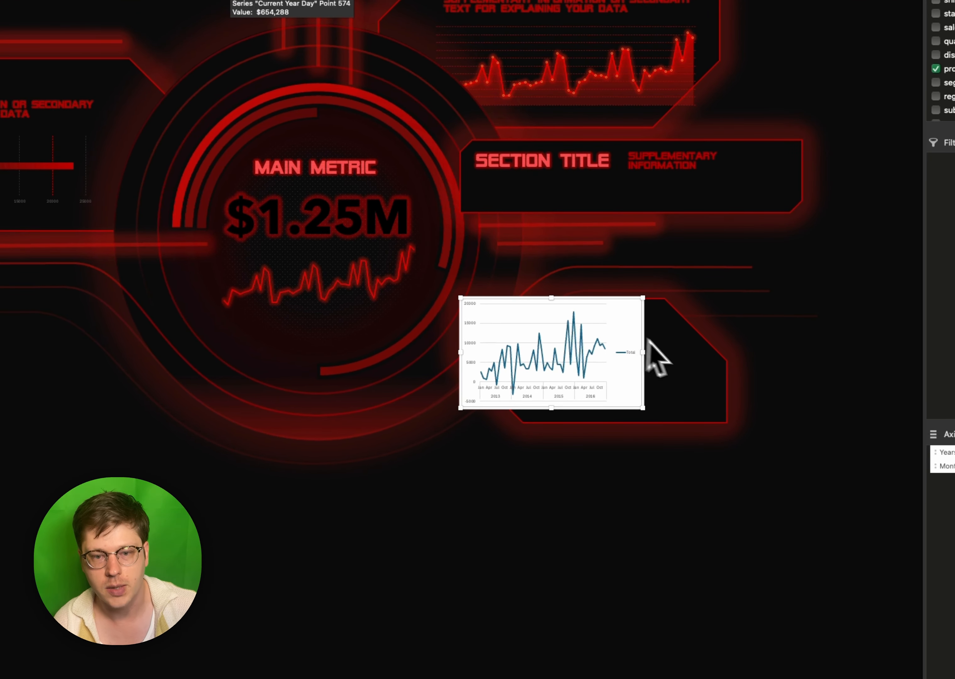
left_click(631, 353)
key("Delete")
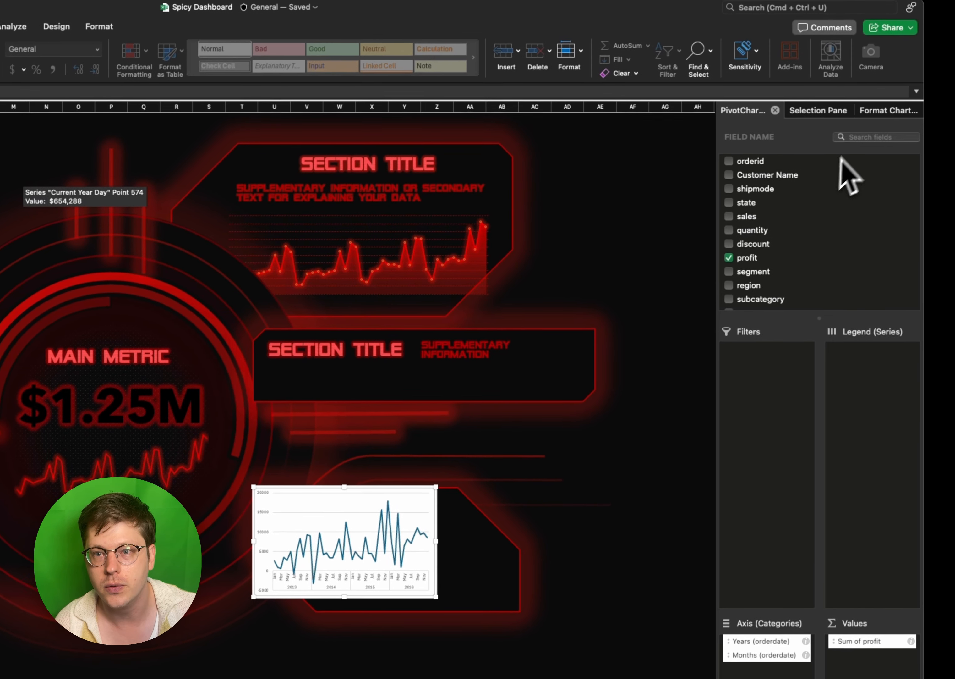
left_click(886, 111)
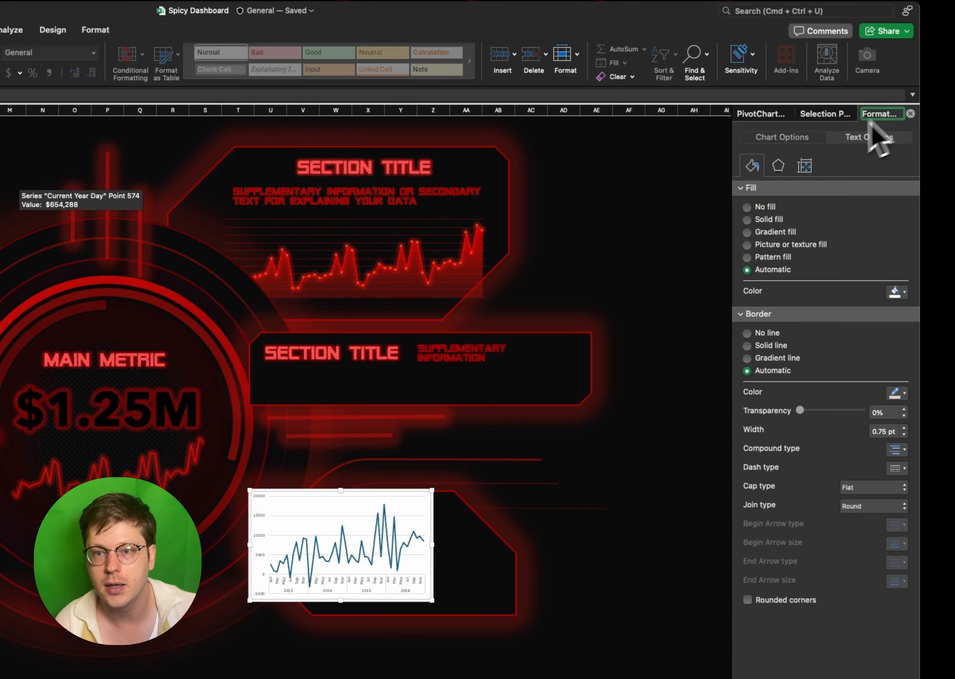
left_click(773, 207)
scroll(783, 253, "down", 2)
left_click(770, 313)
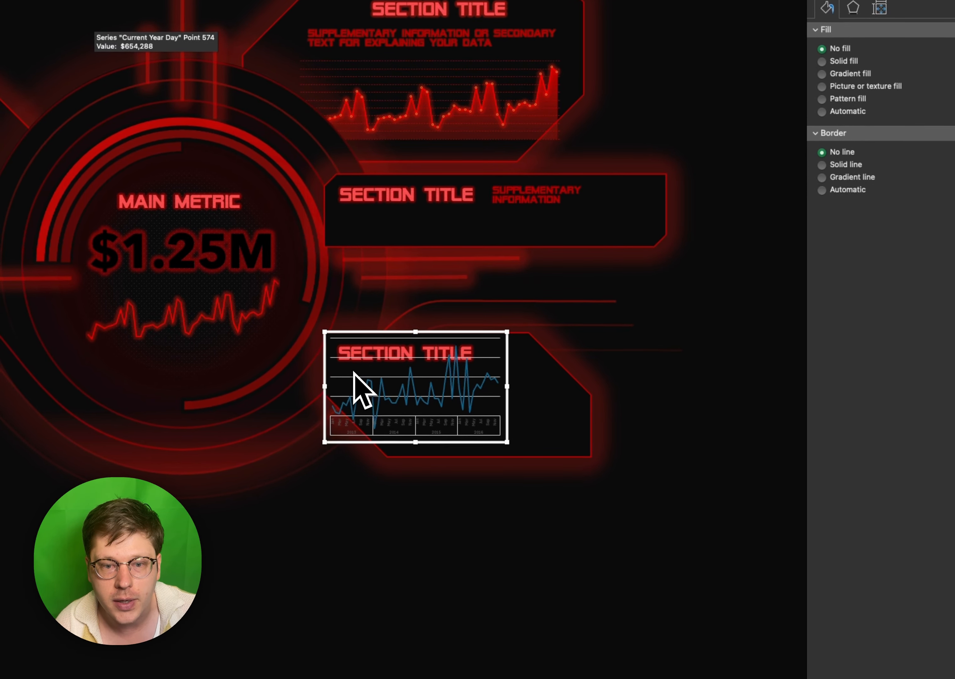
- Delete the profit chart's gridlines and date axis, and fit the chart inside the lower panel beneath its section title
key("Delete")
left_click(351, 431)
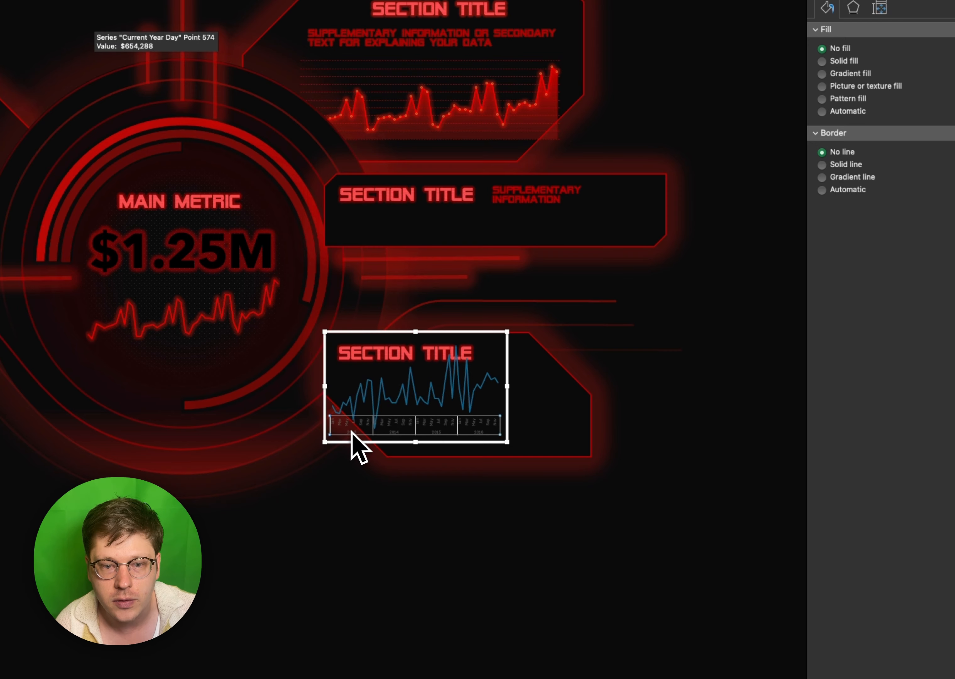
left_click_drag(425, 333, 470, 347)
left_click_drag(551, 401, 575, 401)
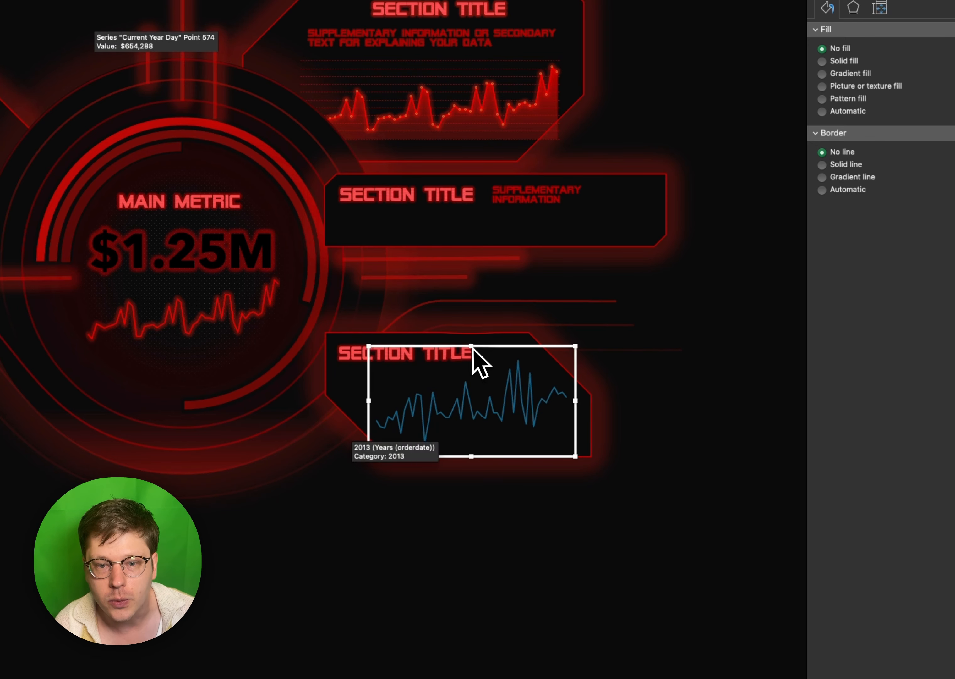
left_click_drag(471, 346, 471, 369)
left_click_drag(457, 457, 454, 450)
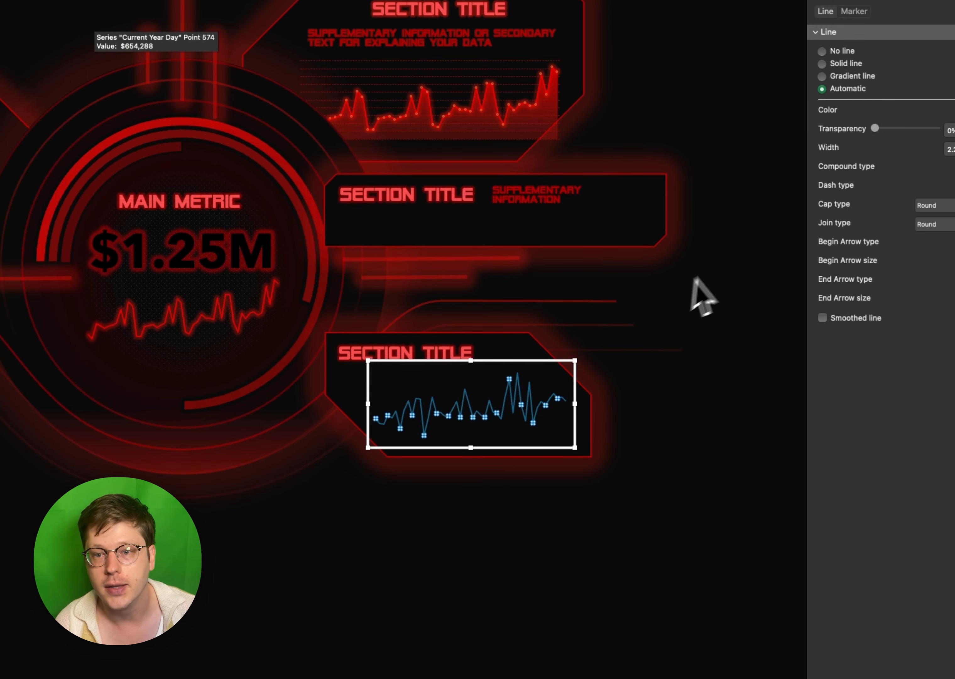
- Apply a smoothed line to the profit series and widen the chart slightly within the lower panel
left_click(748, 348)
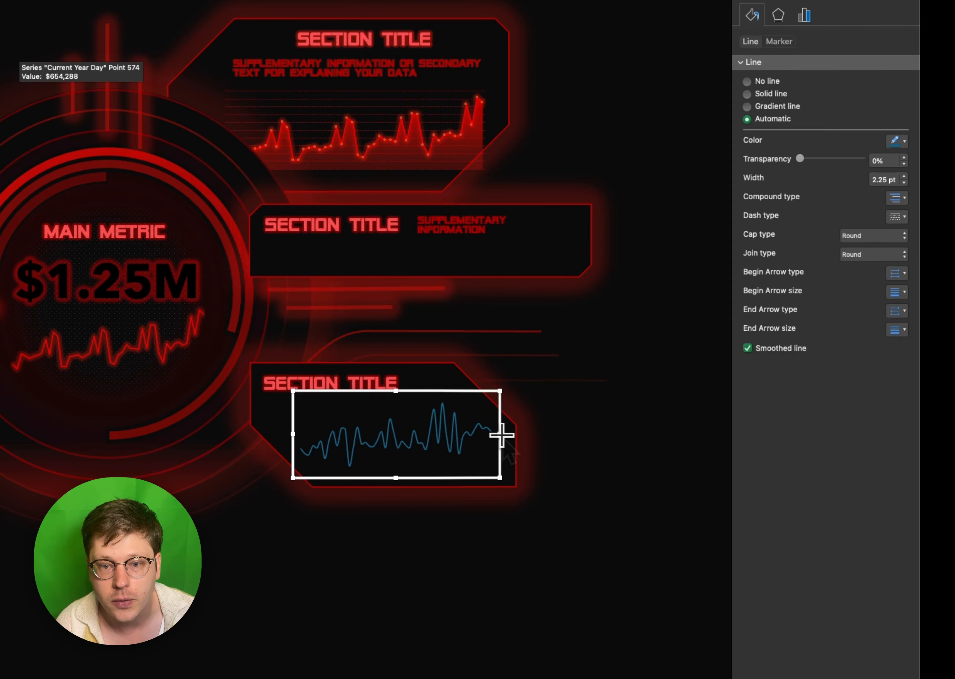
left_click_drag(501, 434, 511, 435)
left_click_drag(383, 479, 377, 479)
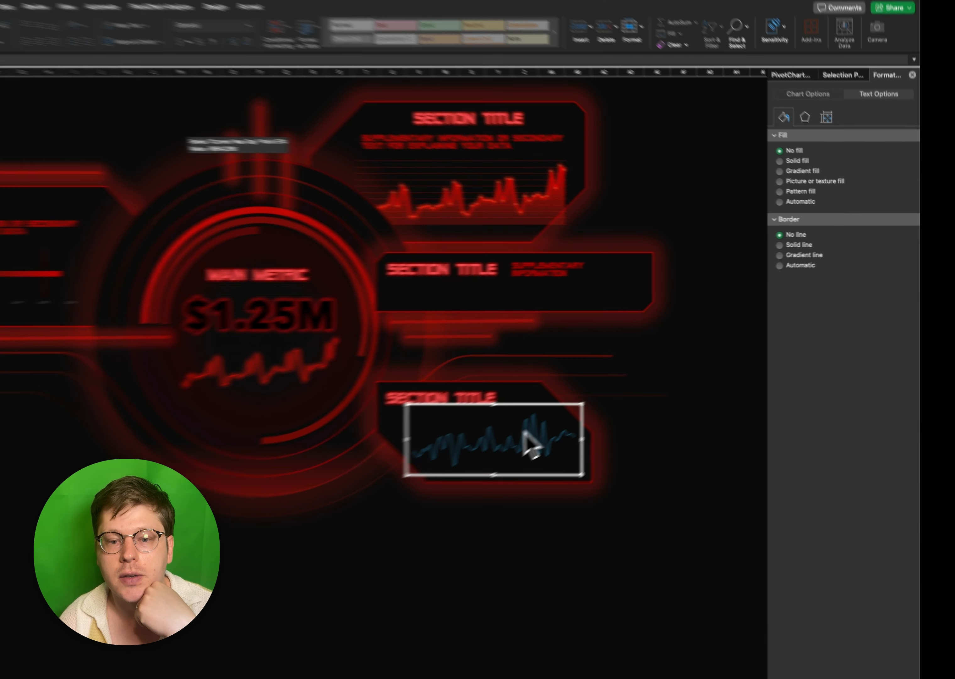
- Set the profit series to a solid line in the recently used light red
left_click(526, 433)
left_click(897, 203)
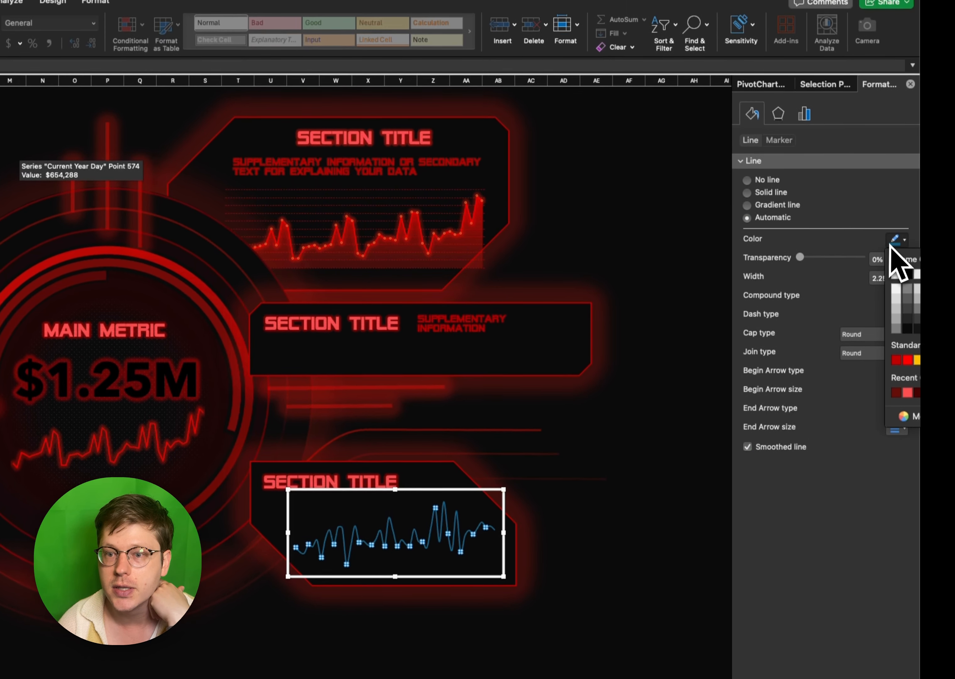
left_click(908, 361)
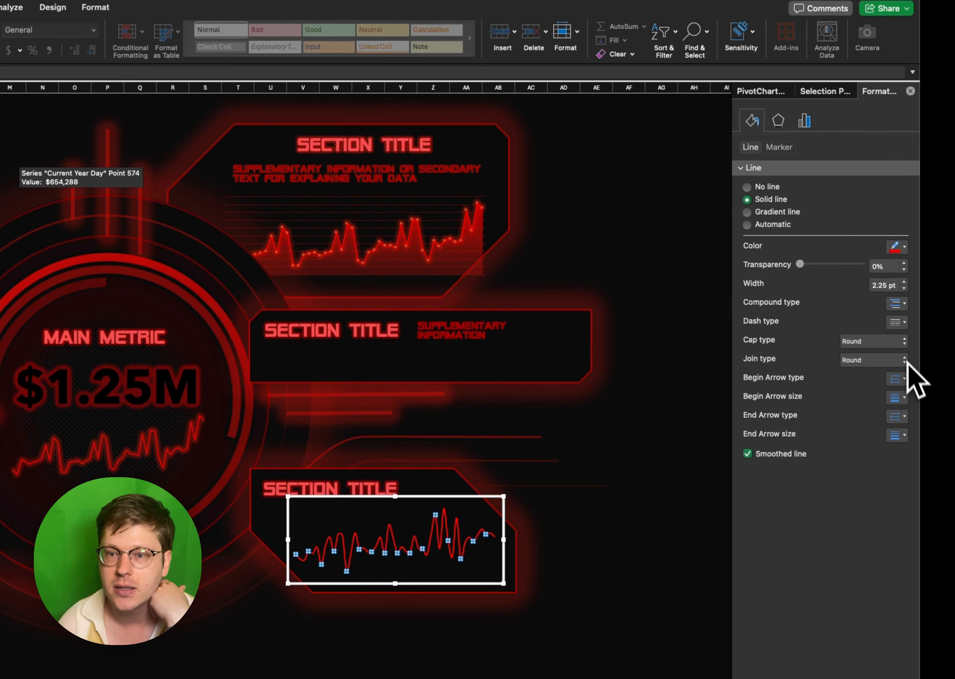
left_click(897, 246)
left_click(908, 399)
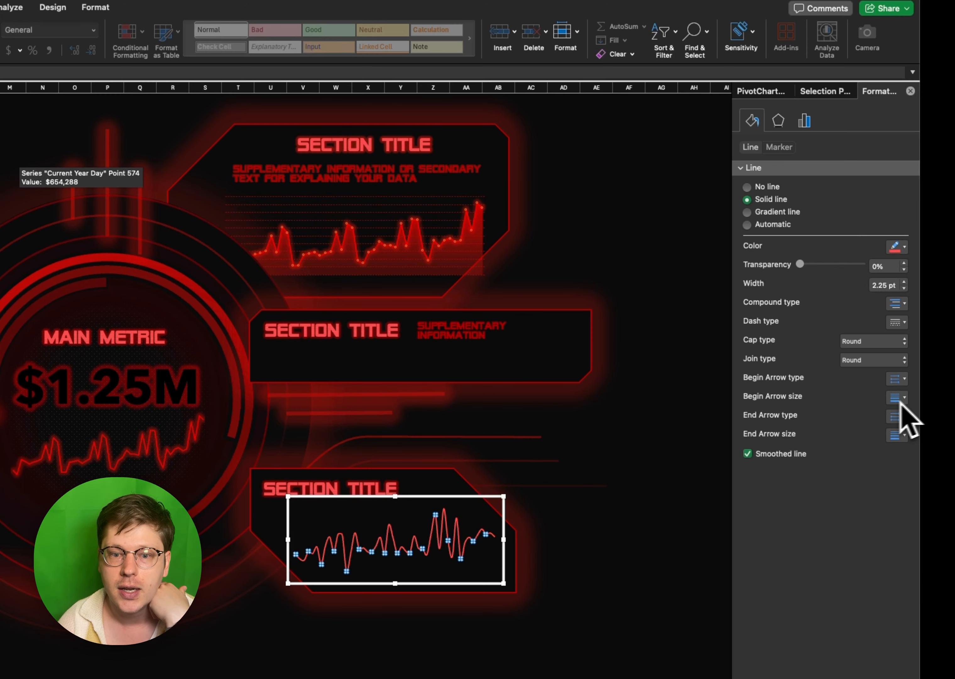
left_click(779, 148)
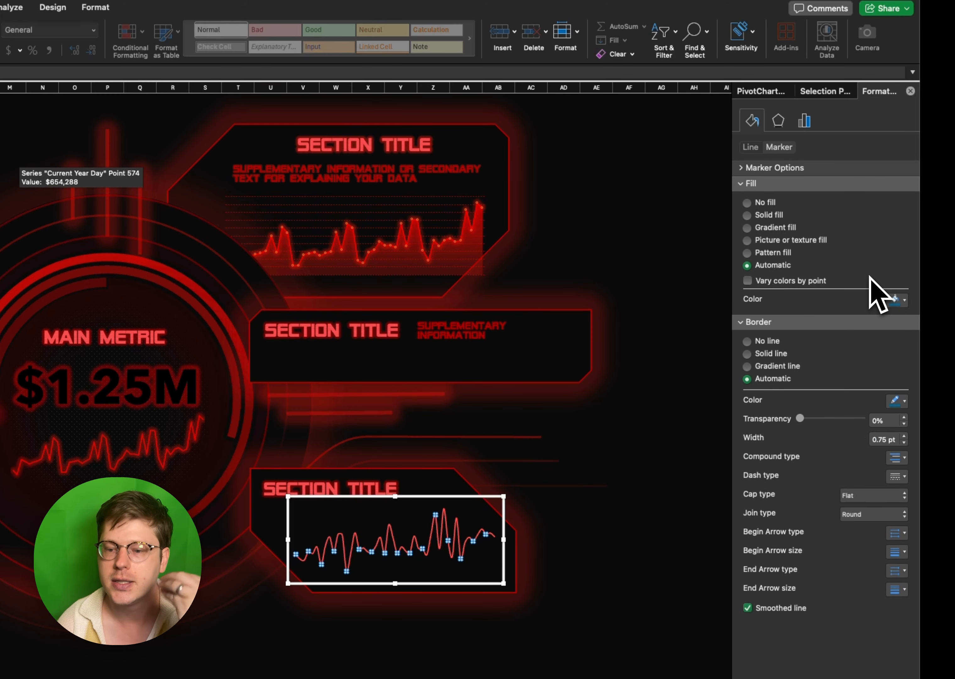
left_click(779, 168)
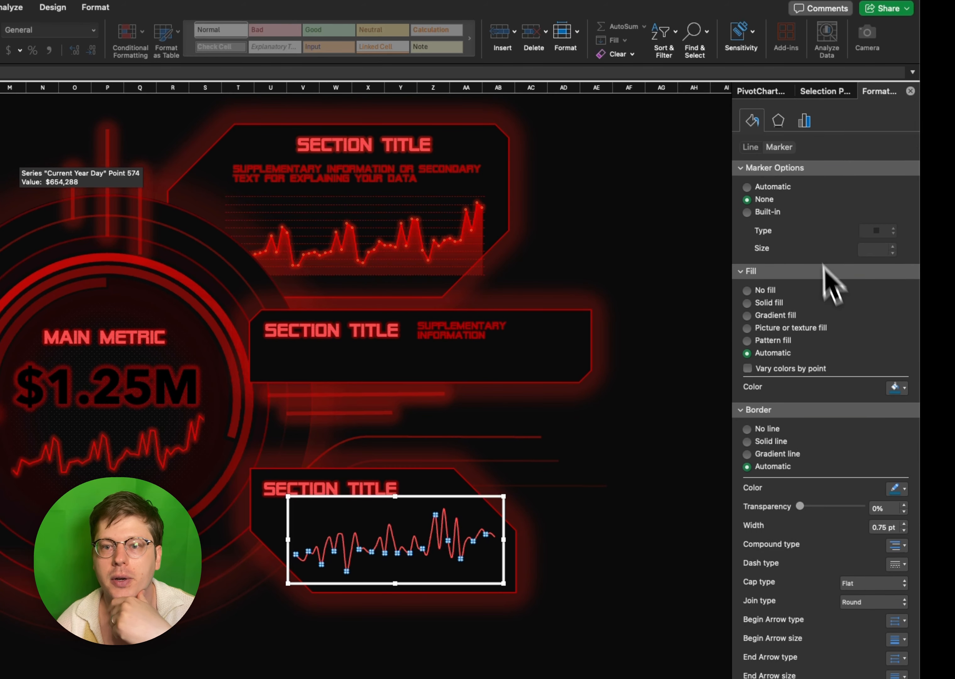
left_click(750, 147)
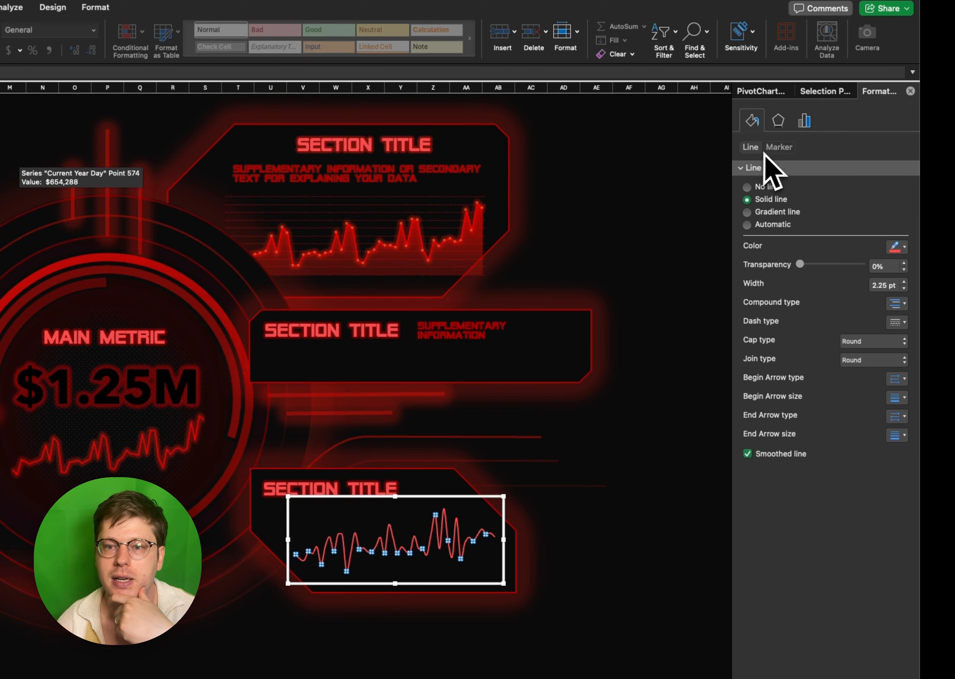
left_click(779, 148)
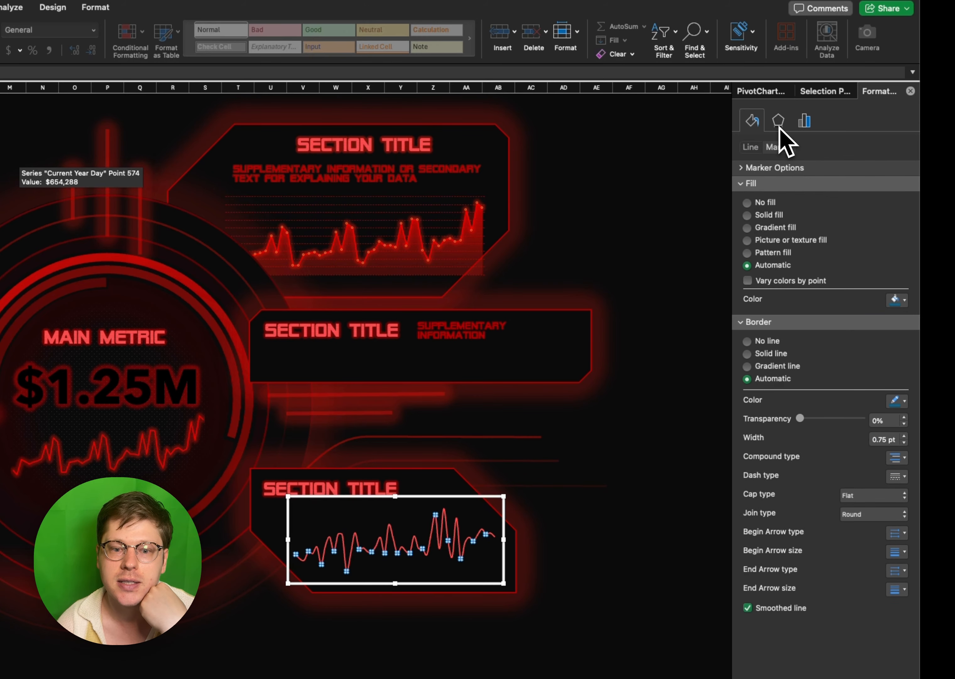
- Apply an 11 pt glow preset with 60% transparency to the profit line and set the glow color to red
left_click(778, 124)
left_click(896, 181)
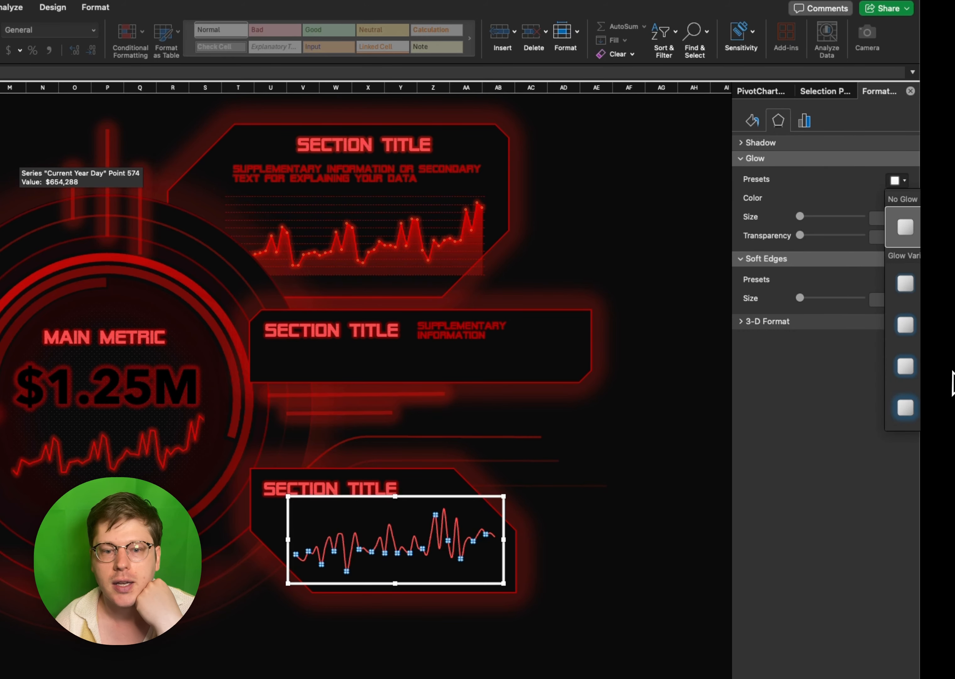
left_click(947, 372)
left_click(896, 204)
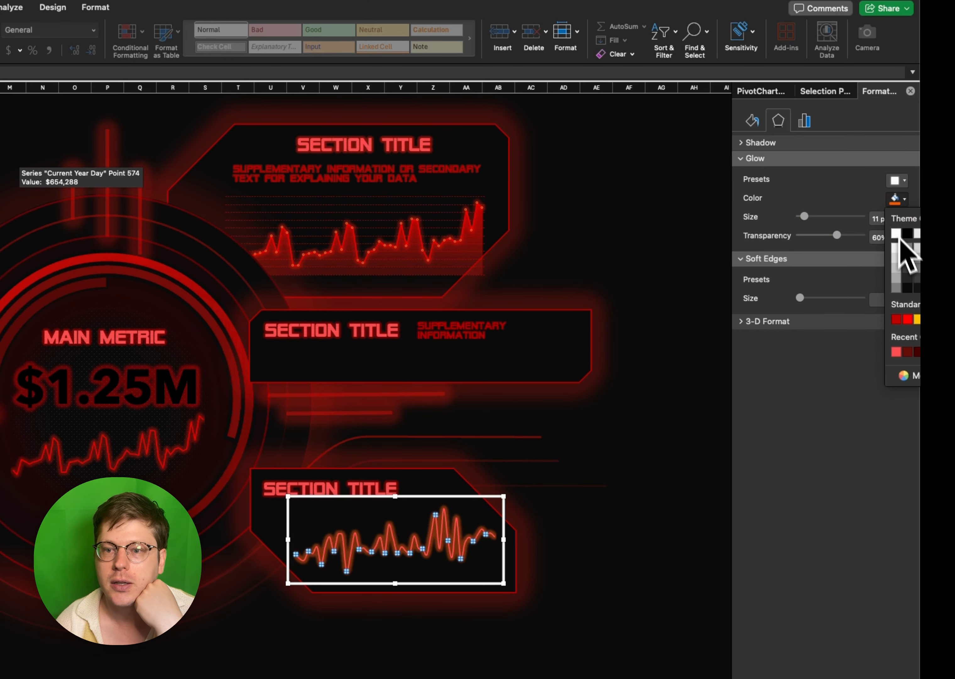
left_click(908, 319)
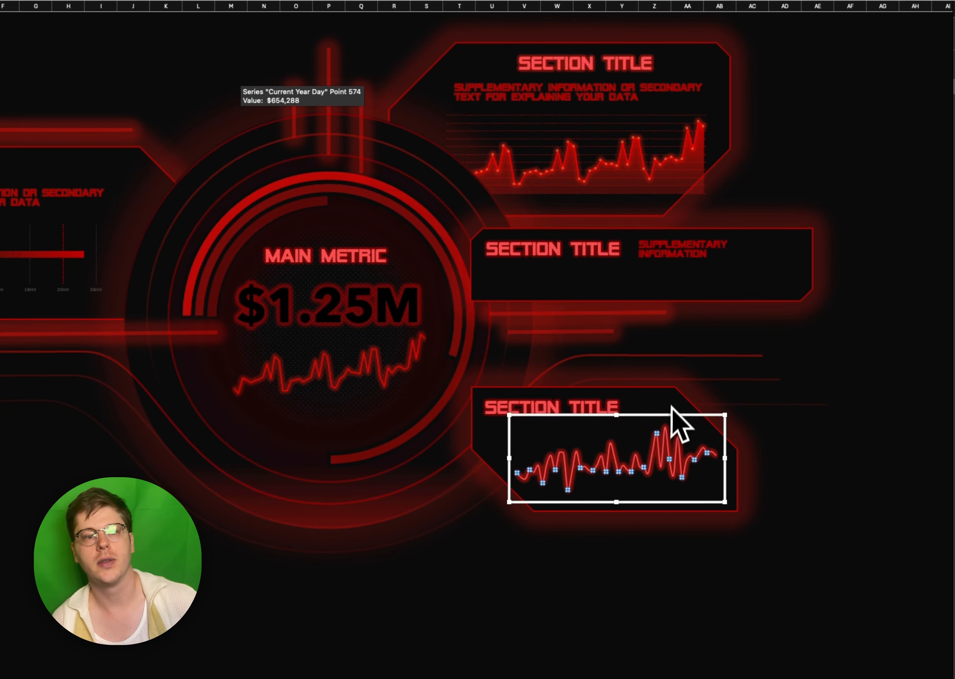
- Go to the pivot sheet and remove Sum of profit from the category pivot table starting at T10
left_click(565, 288)
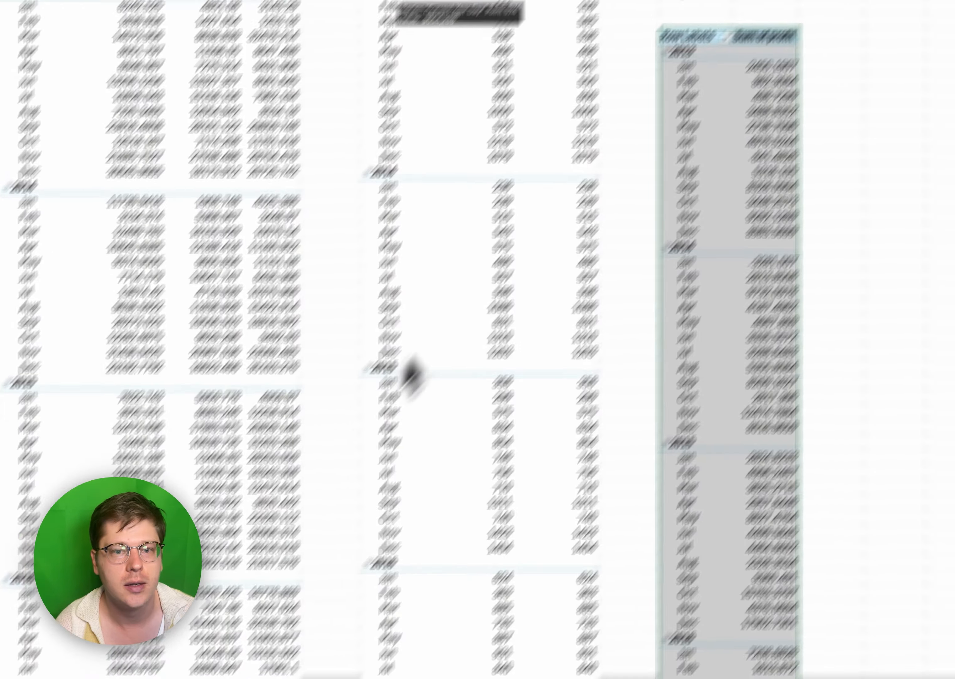
left_click(764, 81)
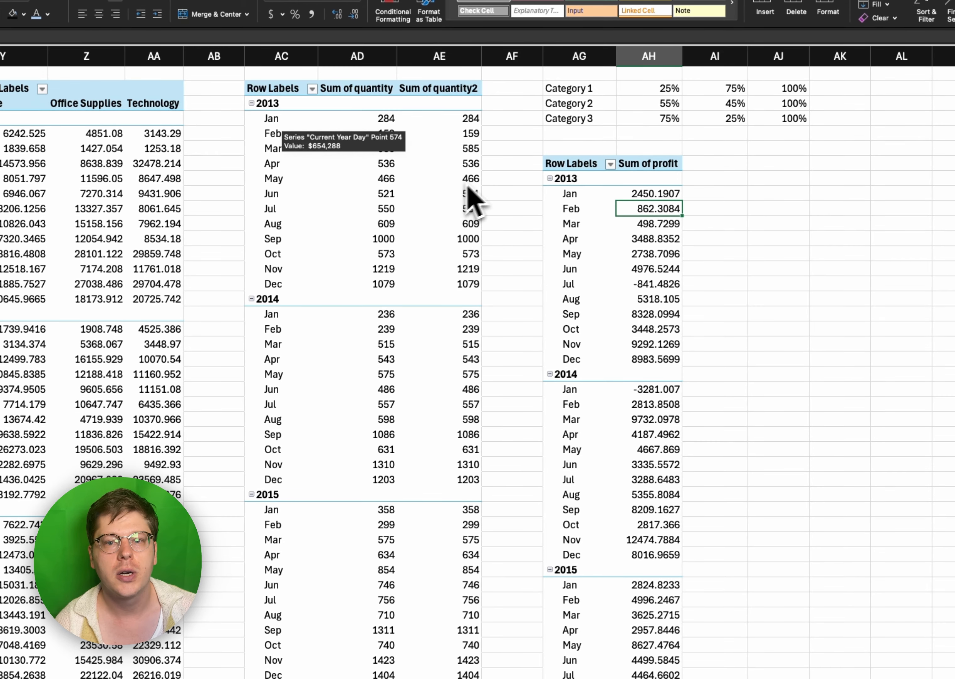
scroll(583, 58, "left", 10)
left_click(276, 250)
left_click_drag(246, 296, 236, 265)
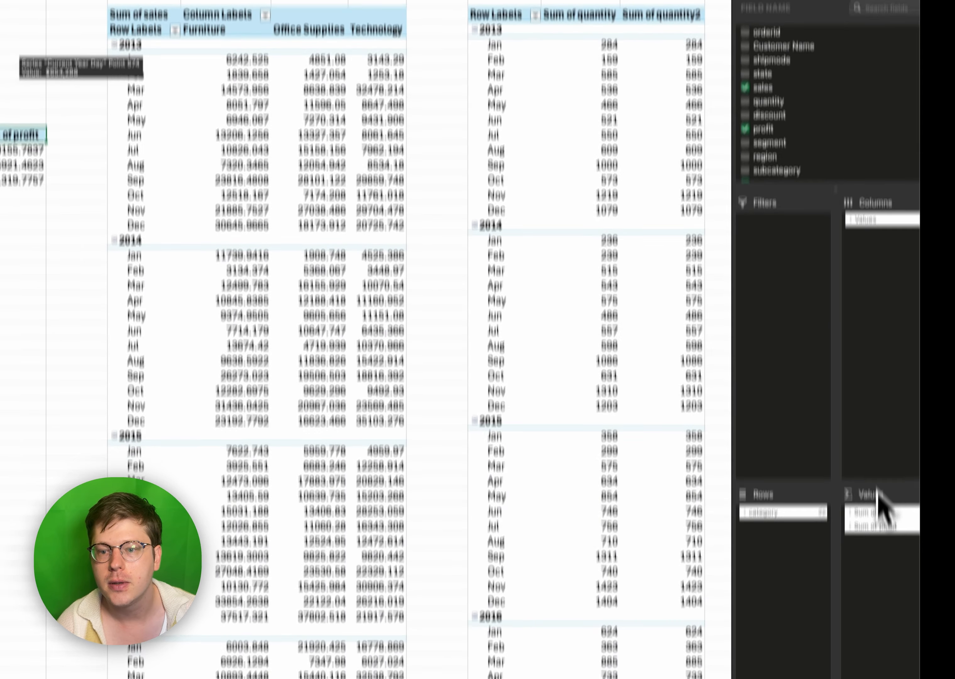
left_click(879, 527)
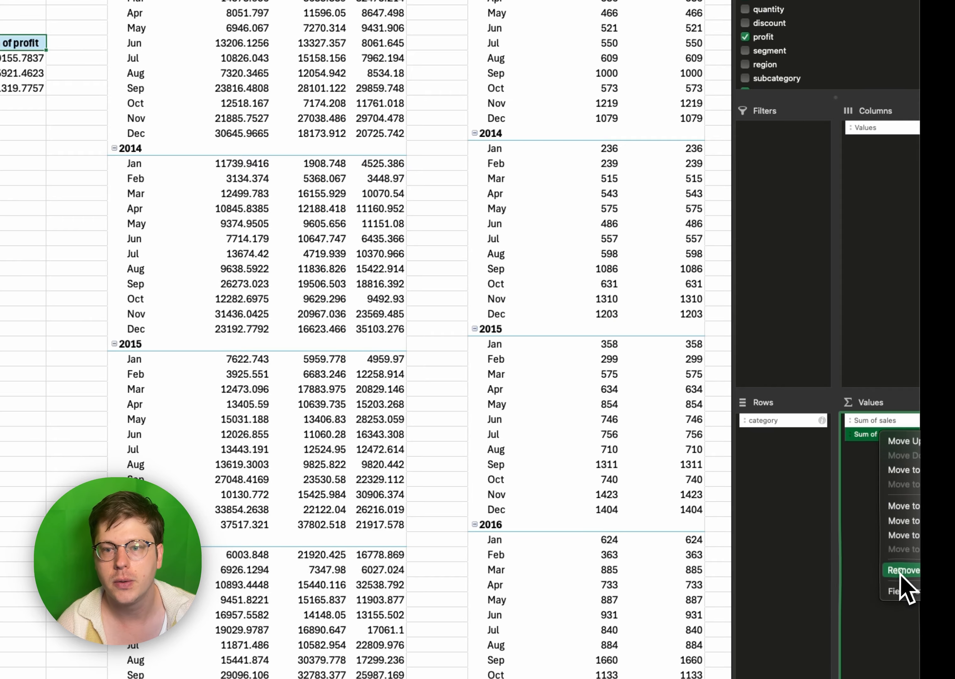
left_click(901, 571)
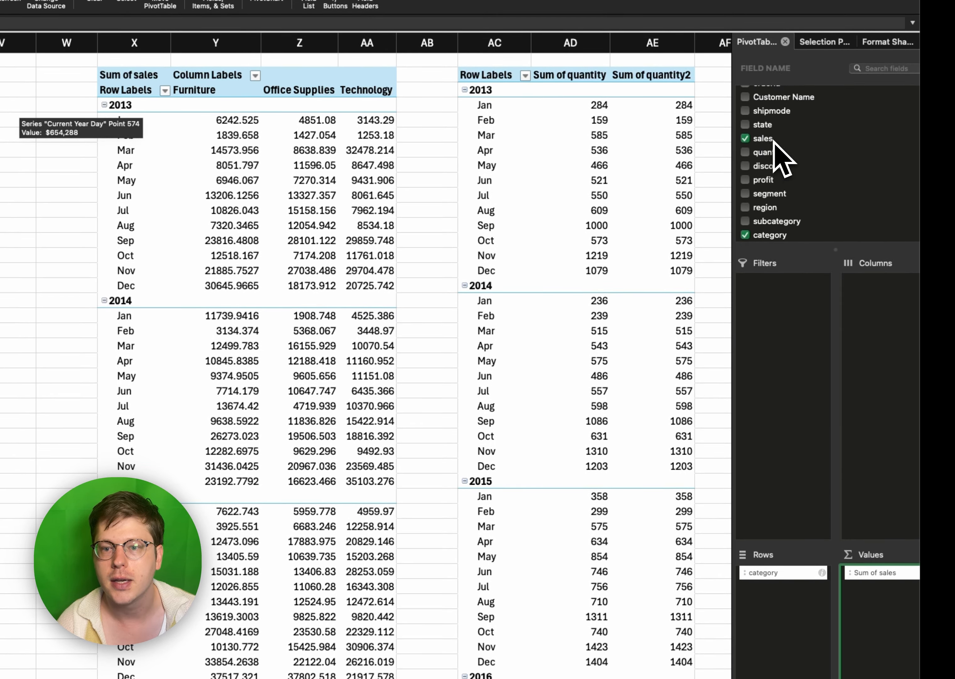
- Add subcategory to the rows of the Sum of sales pivot table and remove category from them
left_click_drag(781, 236, 785, 619)
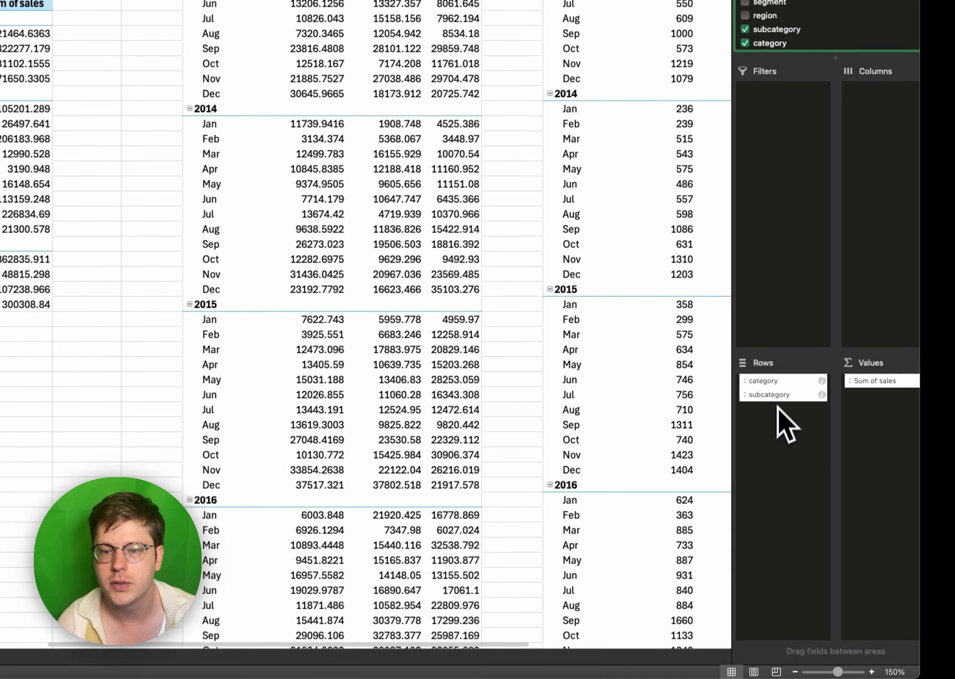
left_click(777, 574)
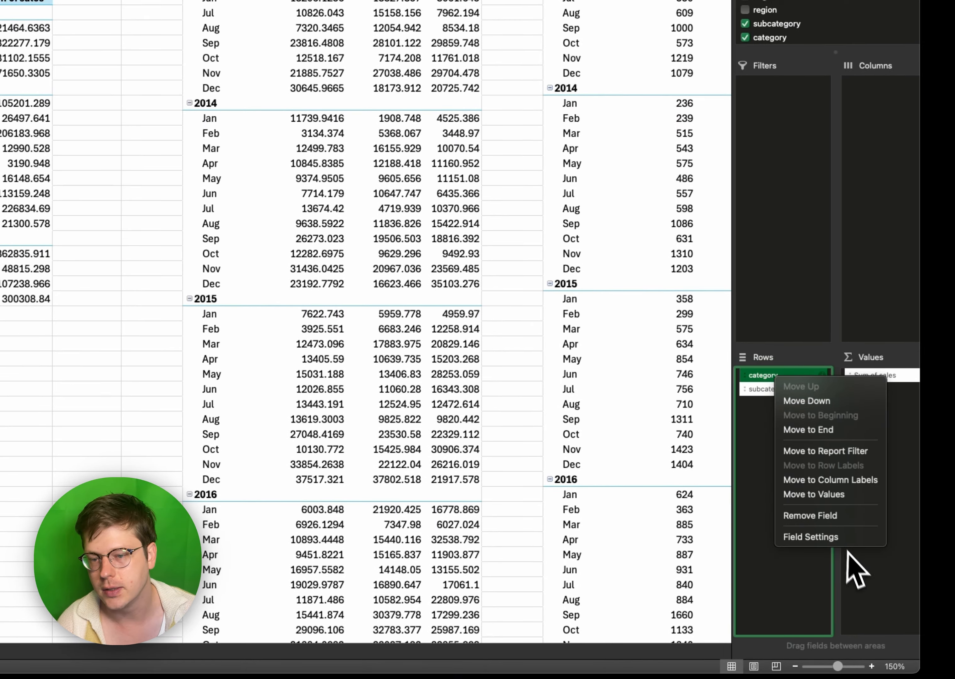
left_click(838, 517)
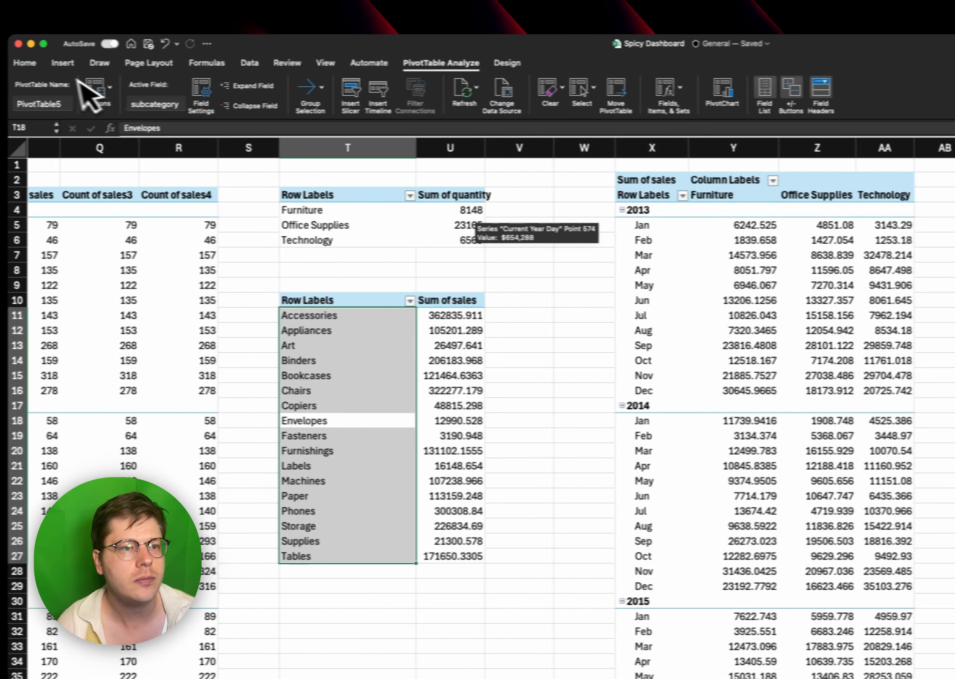
- Create a column pivot chart of sales by subcategory over the dashboard's middle panel and delete its legend
left_click(88, 62)
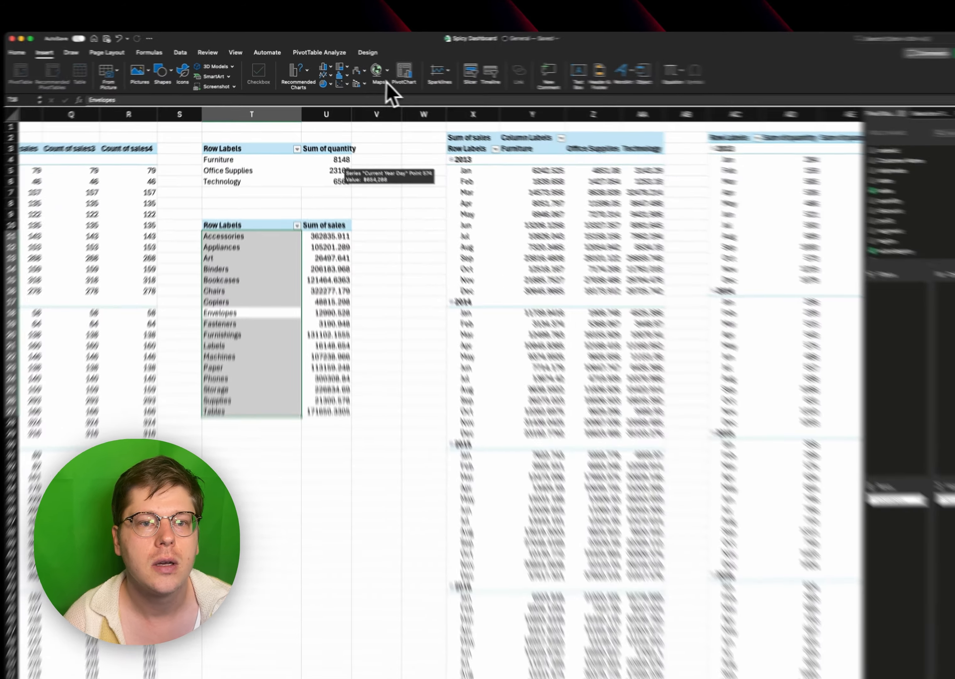
left_click(398, 72)
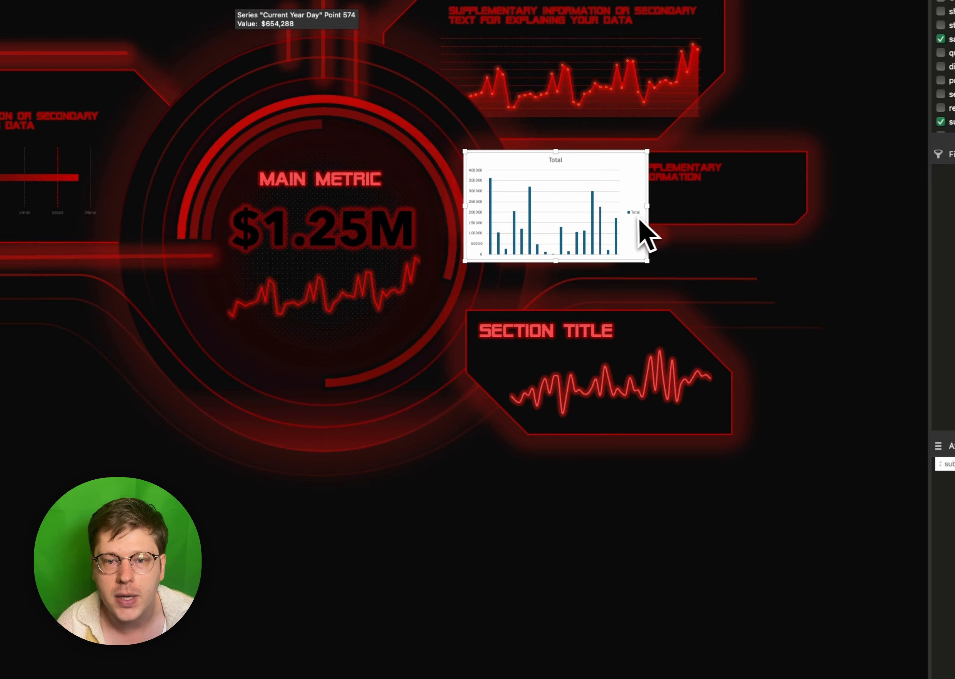
key("Delete")
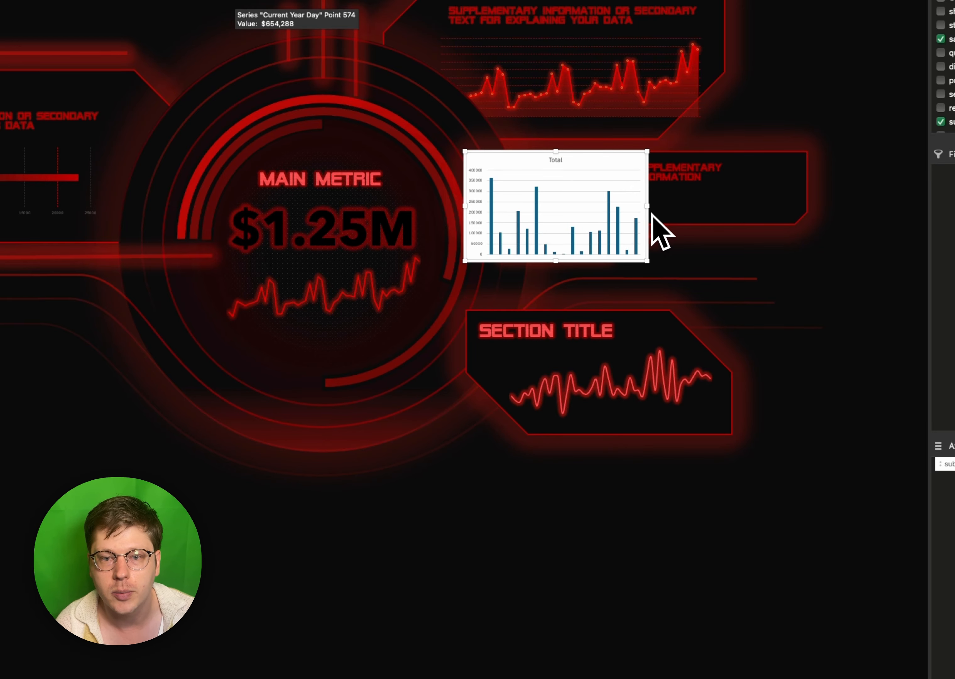
- Resize the subcategory sales chart to roughly the width and height of the middle panel and delete its title
left_click_drag(648, 205, 801, 206)
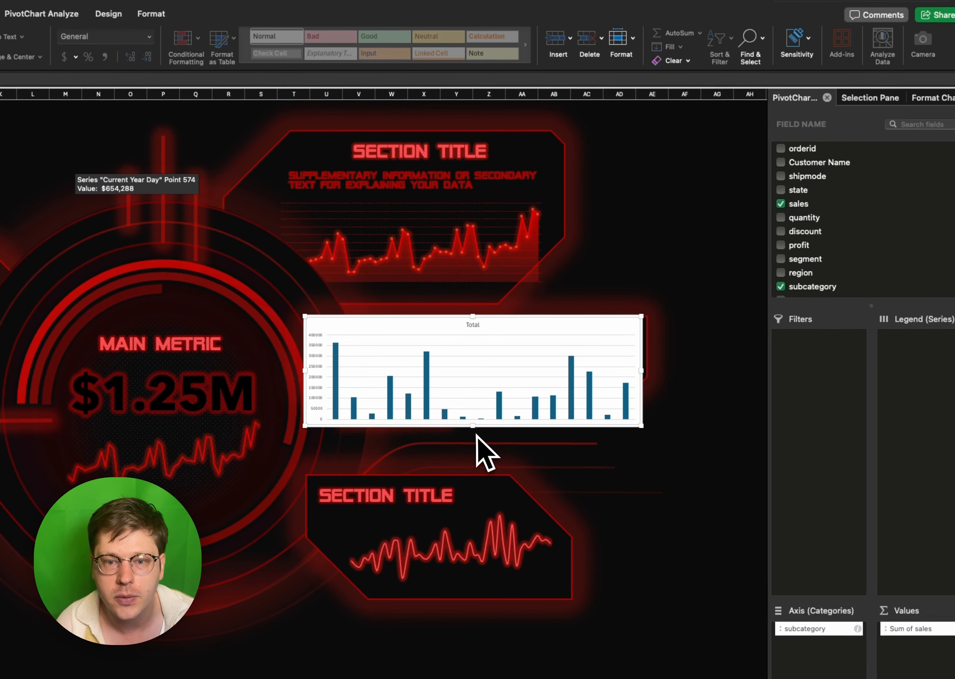
left_click_drag(473, 426, 416, 369)
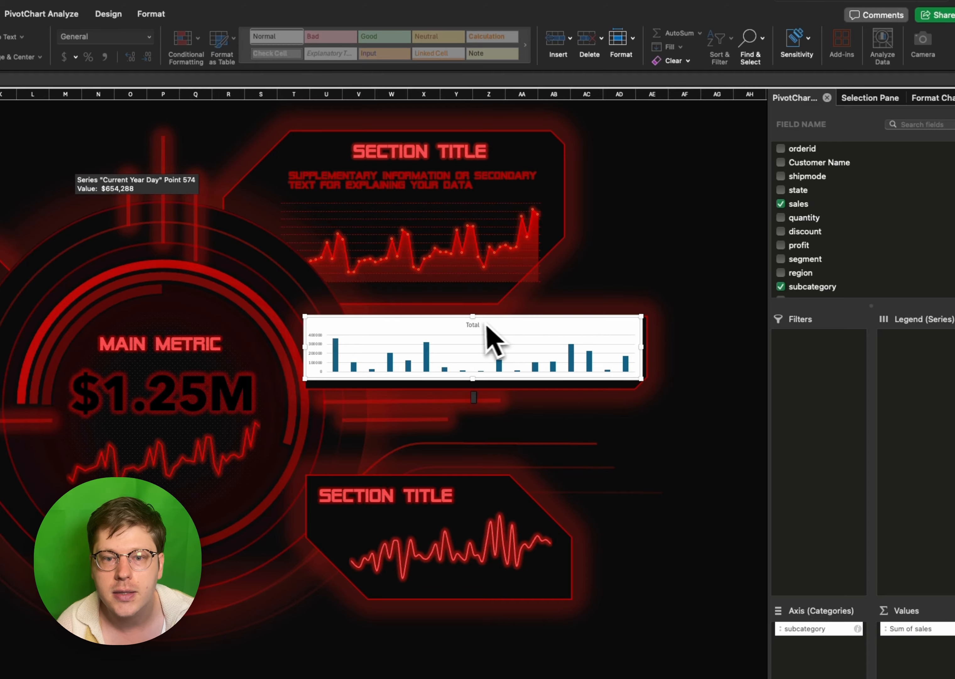
key("Delete")
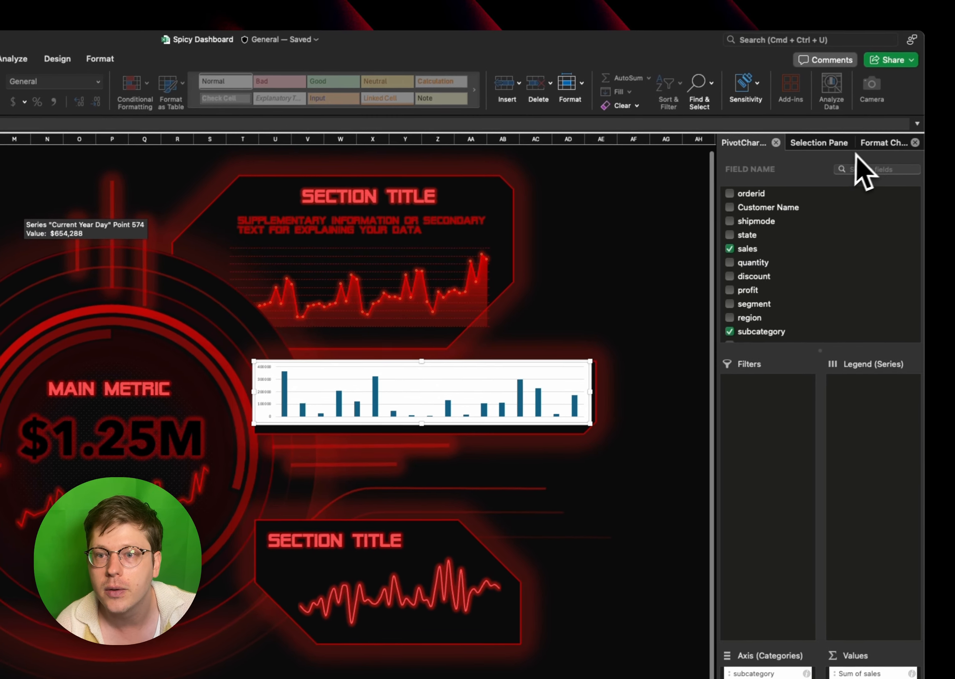
- Set the subcategory chart area to no fill and no border, and remove its value axis and gridlines
left_click(933, 98)
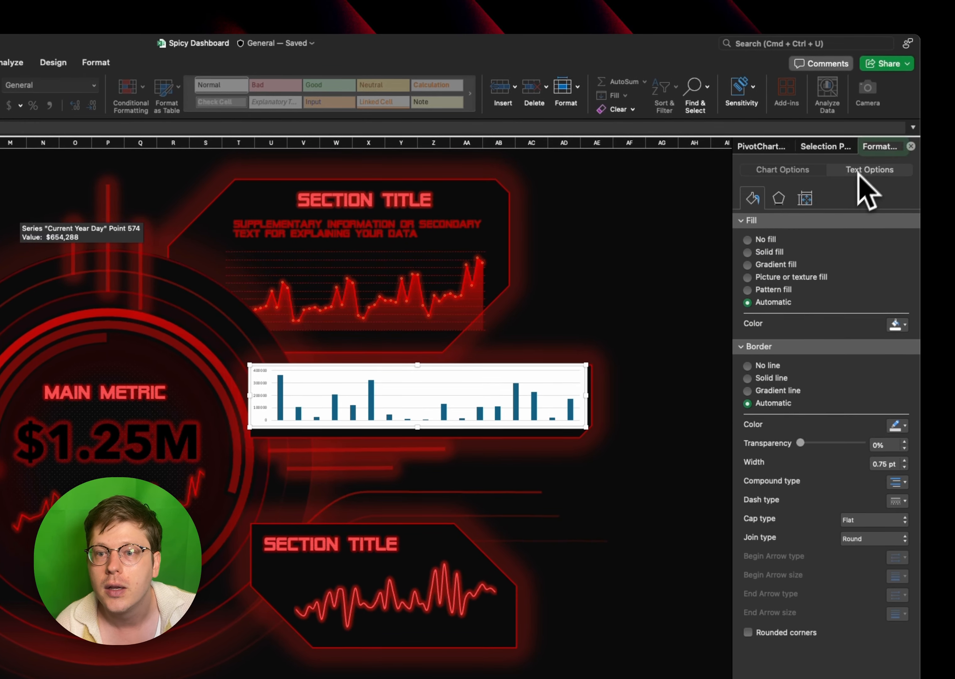
left_click(754, 239)
left_click(756, 341)
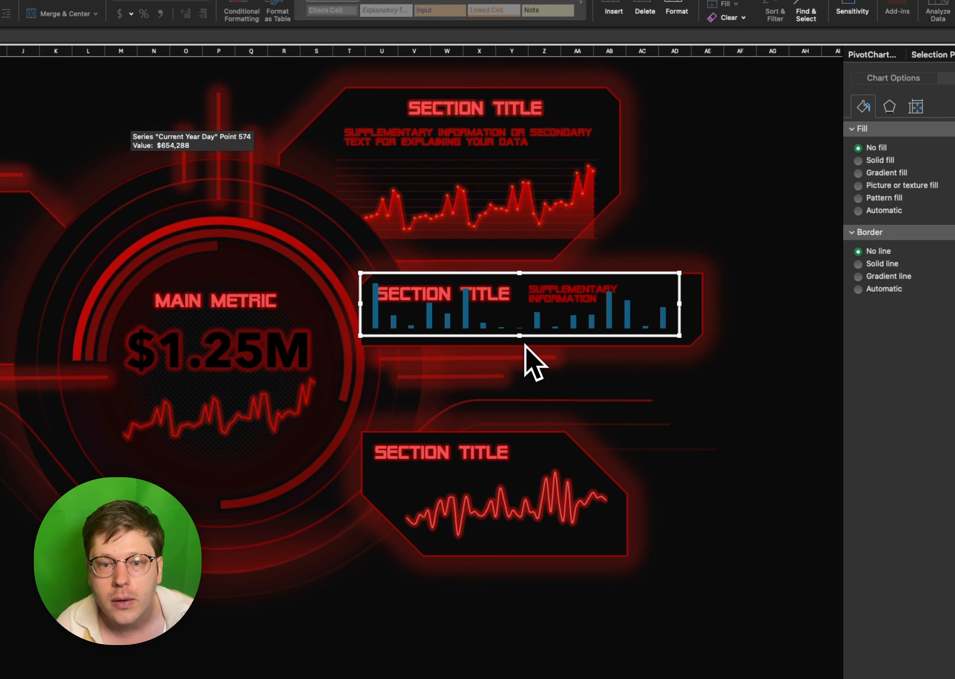
- Shift the subcategory sales chart lower in the middle panel, reduce its height and extend it toward the panel's right edge
mouse_move(532, 336)
left_mouse_down()
mouse_move(546, 341)
mouse_move(537, 342)
left_mouse_up()
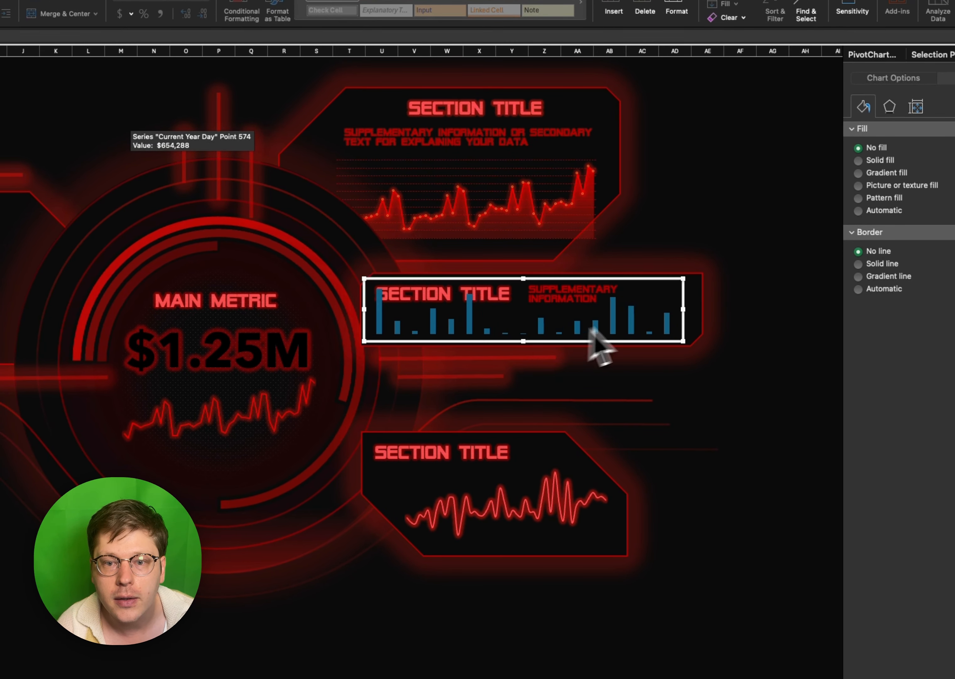
left_click_drag(524, 278, 524, 280)
left_click_drag(524, 280, 525, 288)
left_click_drag(683, 314, 691, 316)
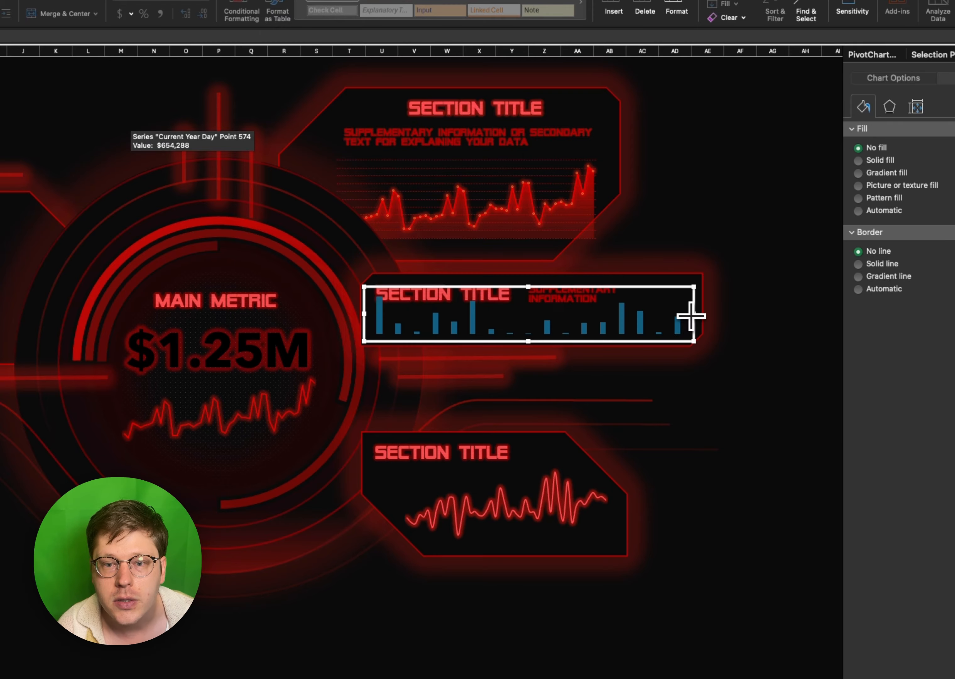
- Set the gap width of the subcategory sales columns to 194%
left_click(641, 324)
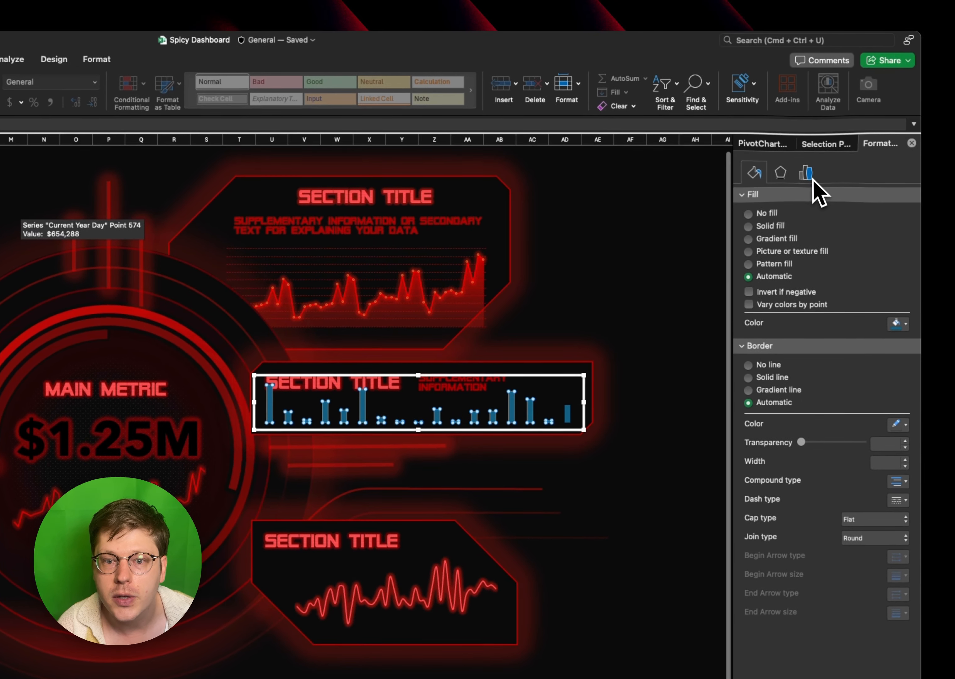
left_click(916, 83)
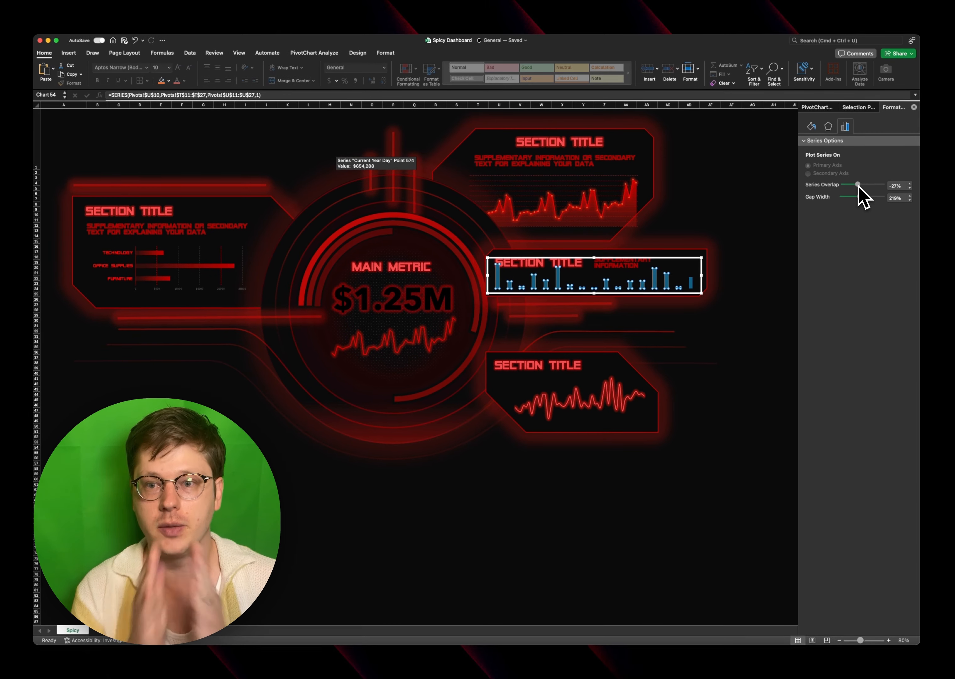
left_click_drag(858, 197, 862, 199)
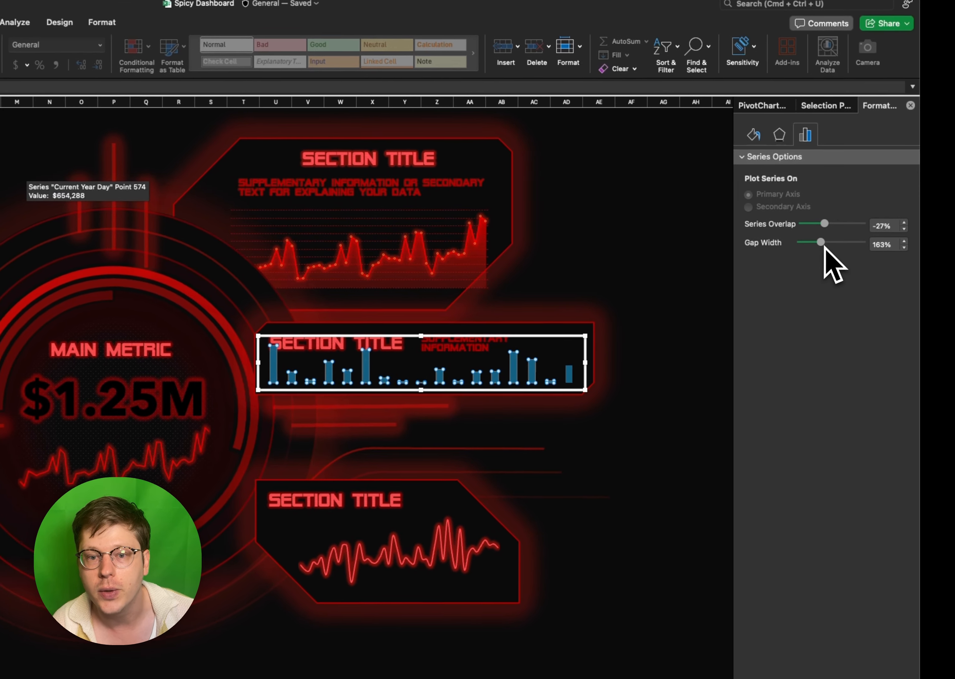
left_click_drag(832, 245, 835, 244)
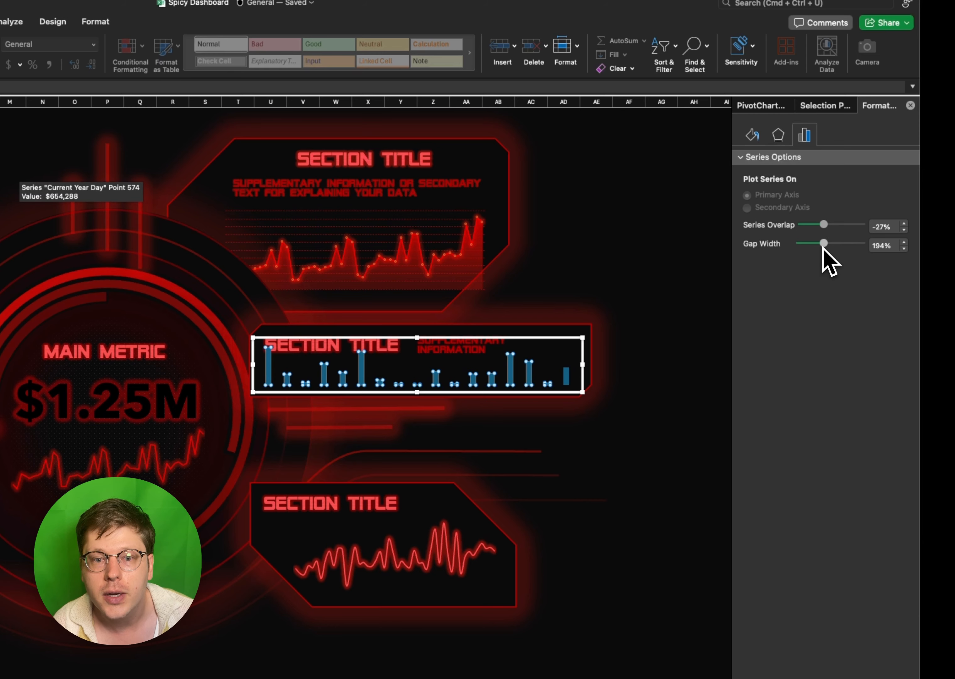
- Fill the subcategory columns with solid dark red and lower the chart's top edge slightly to reduce its height
left_click(752, 136)
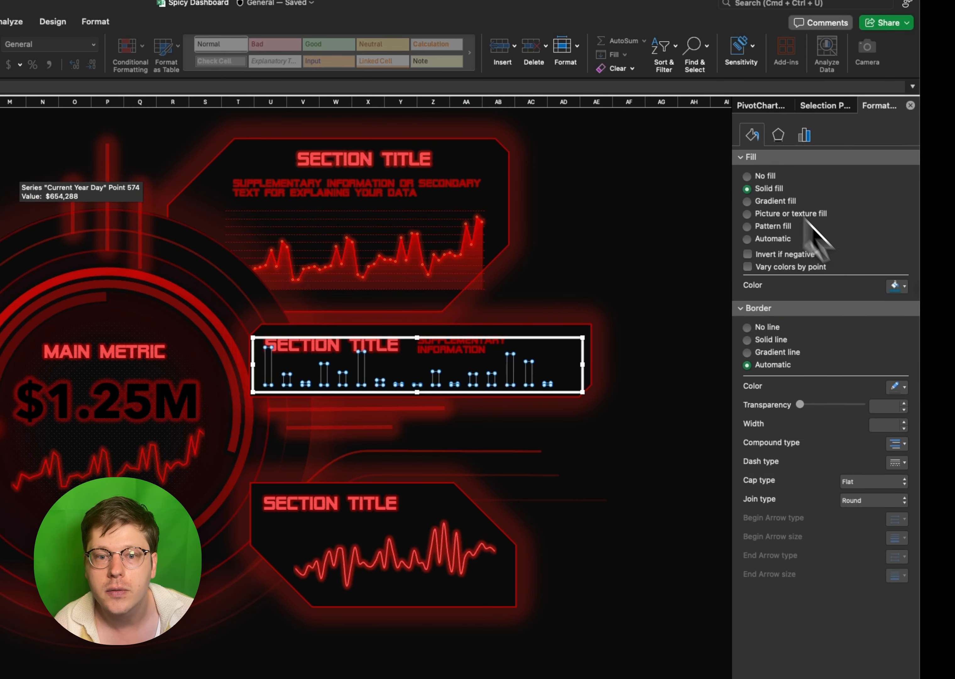
left_click(765, 188)
left_click(897, 286)
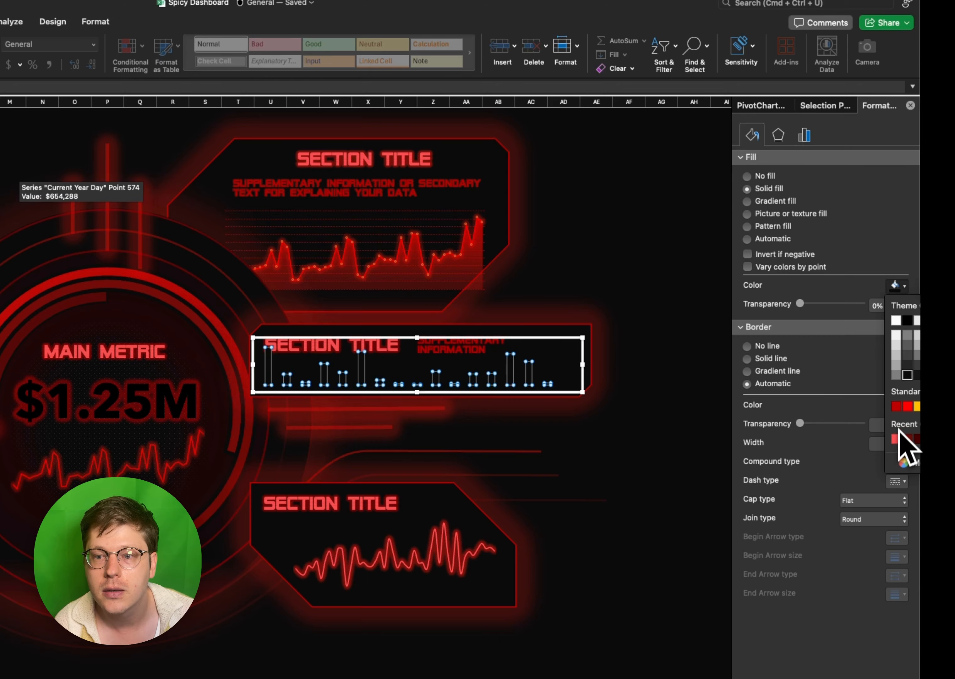
left_click(896, 406)
left_click(416, 344)
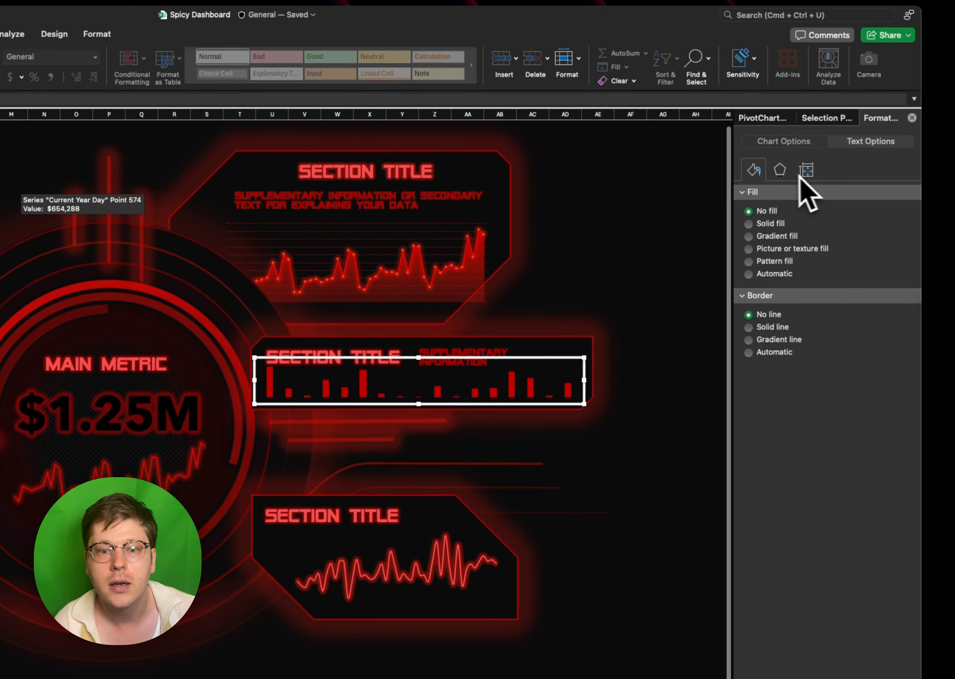
- Give the subcategory columns a red glow of 8 pt size and 84% transparency
left_click(806, 126)
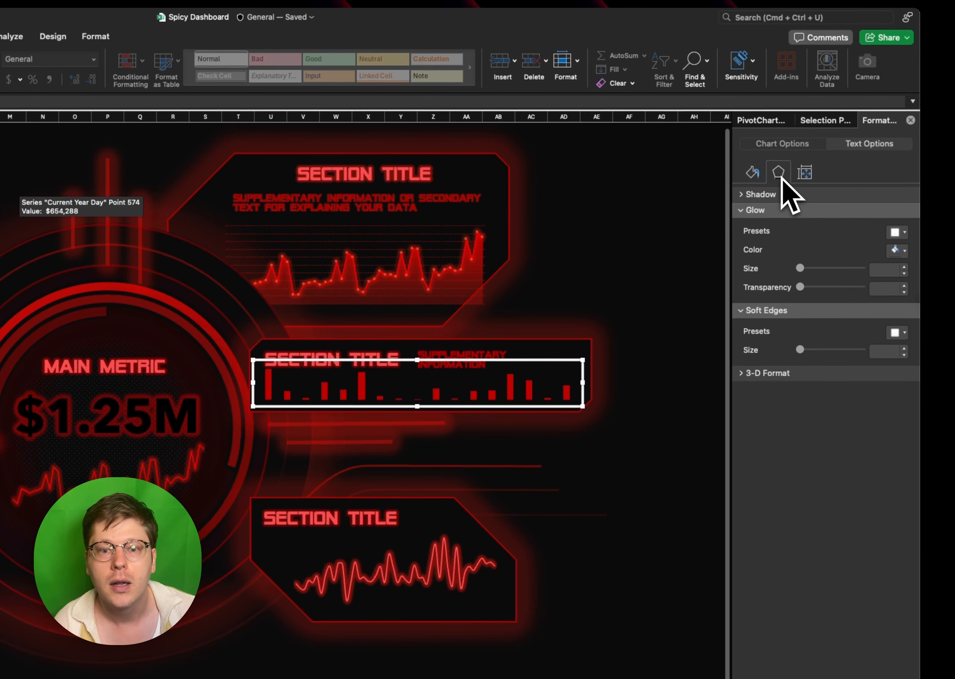
left_click(896, 232)
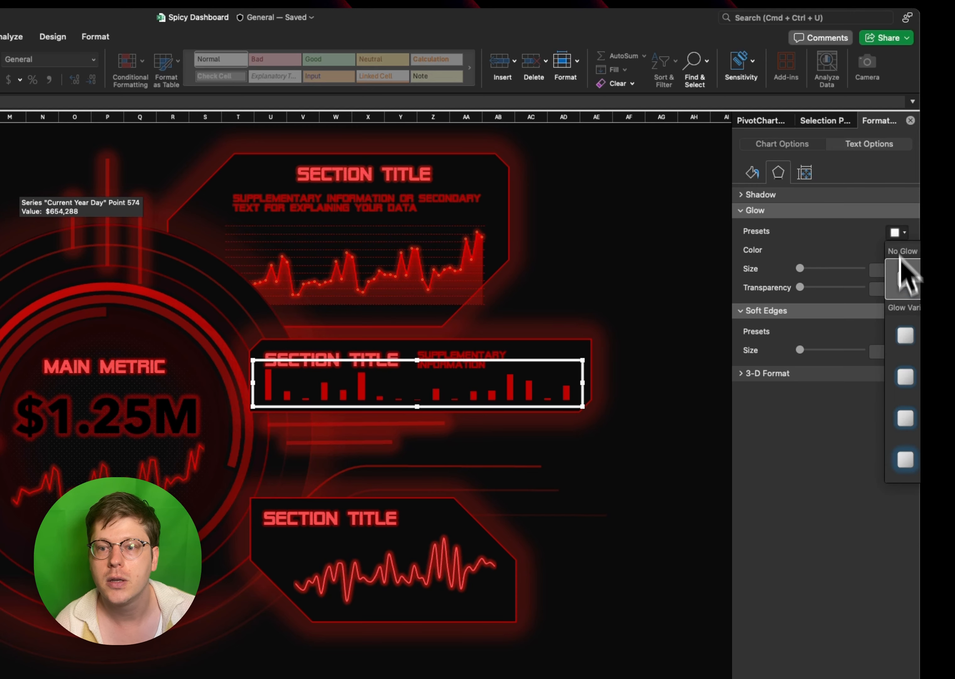
left_click(933, 377)
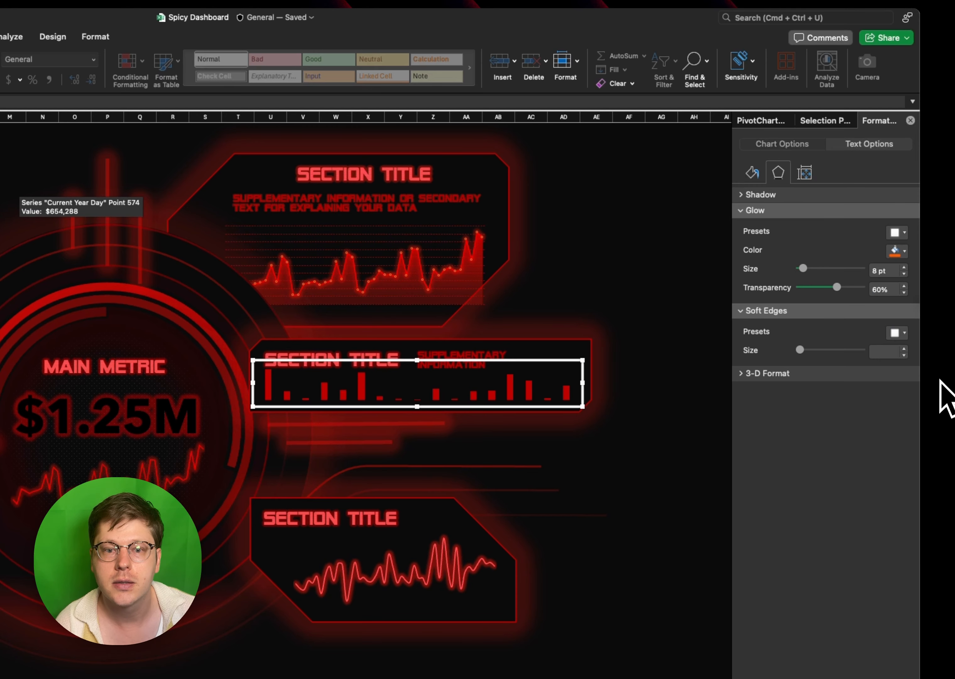
left_click(511, 392)
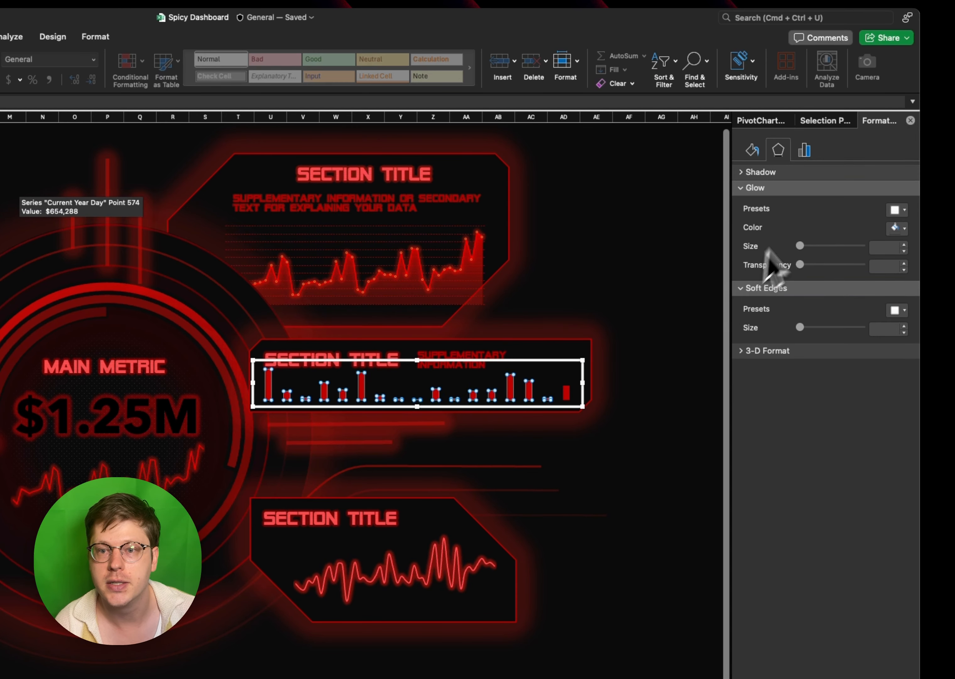
left_click(897, 209)
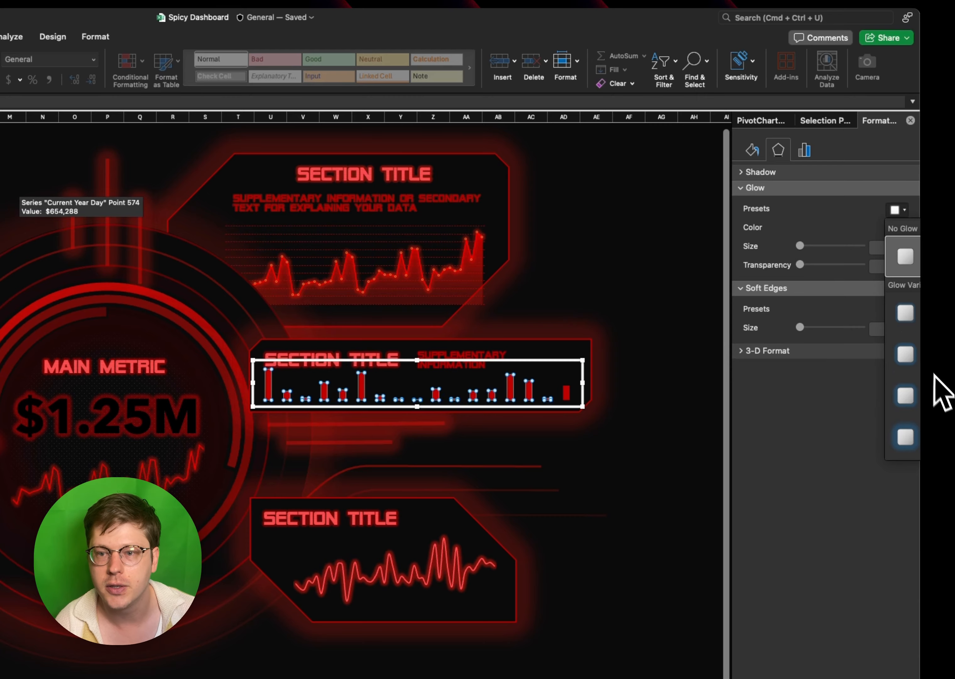
left_click(905, 348)
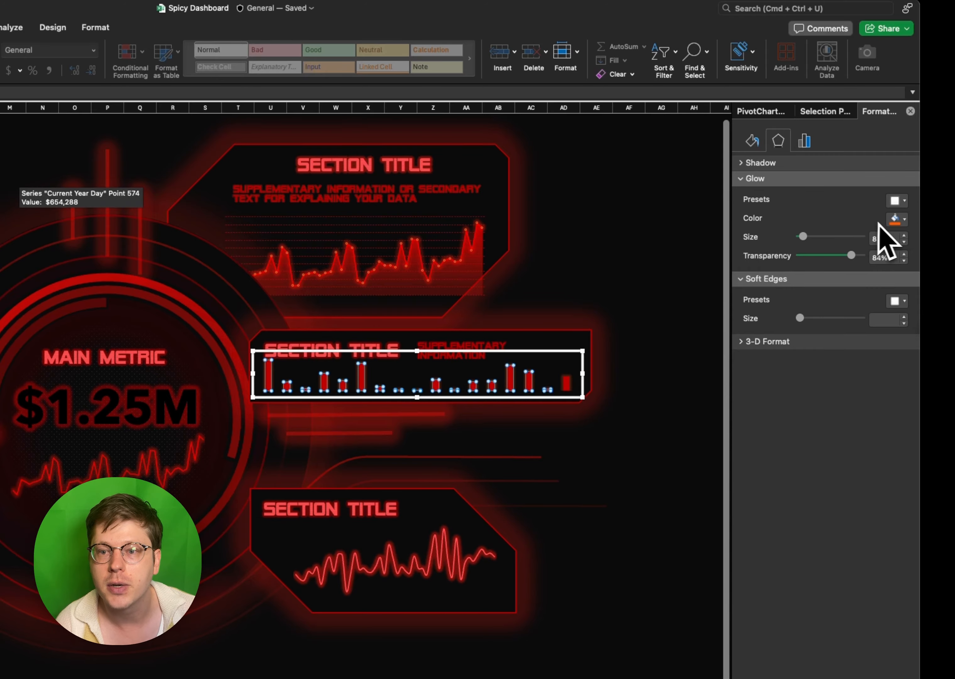
left_click(896, 218)
left_click(908, 339)
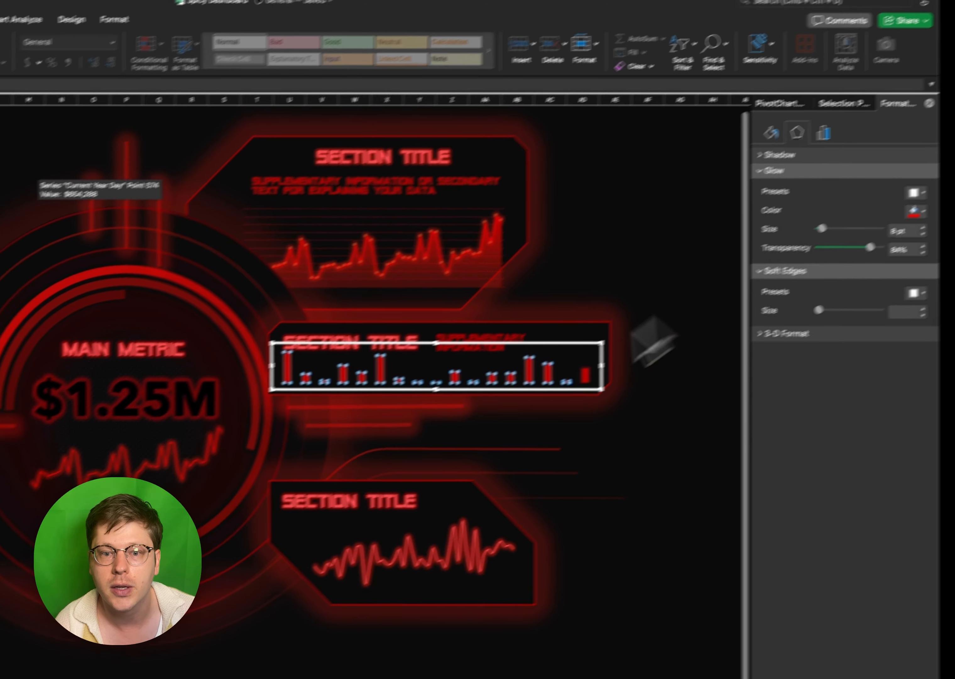
left_click(453, 522)
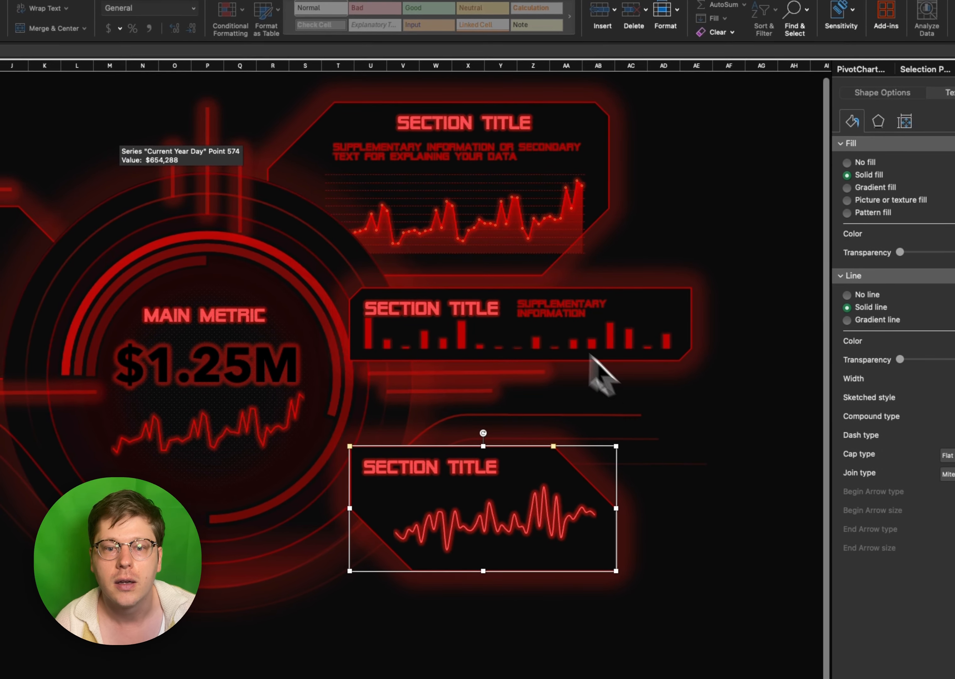
left_click(522, 346)
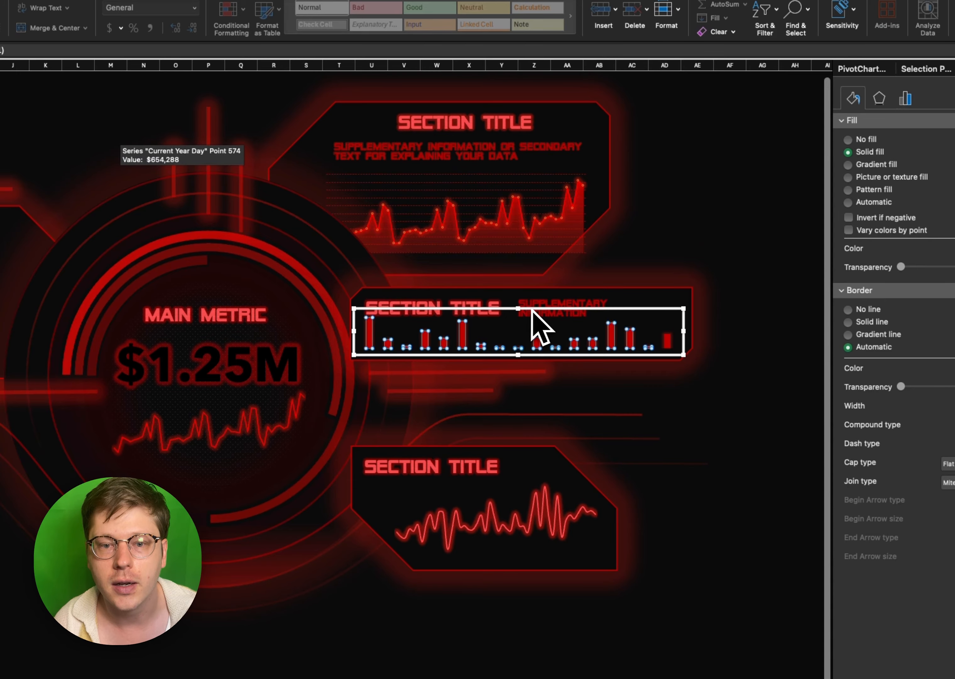
left_click(726, 324)
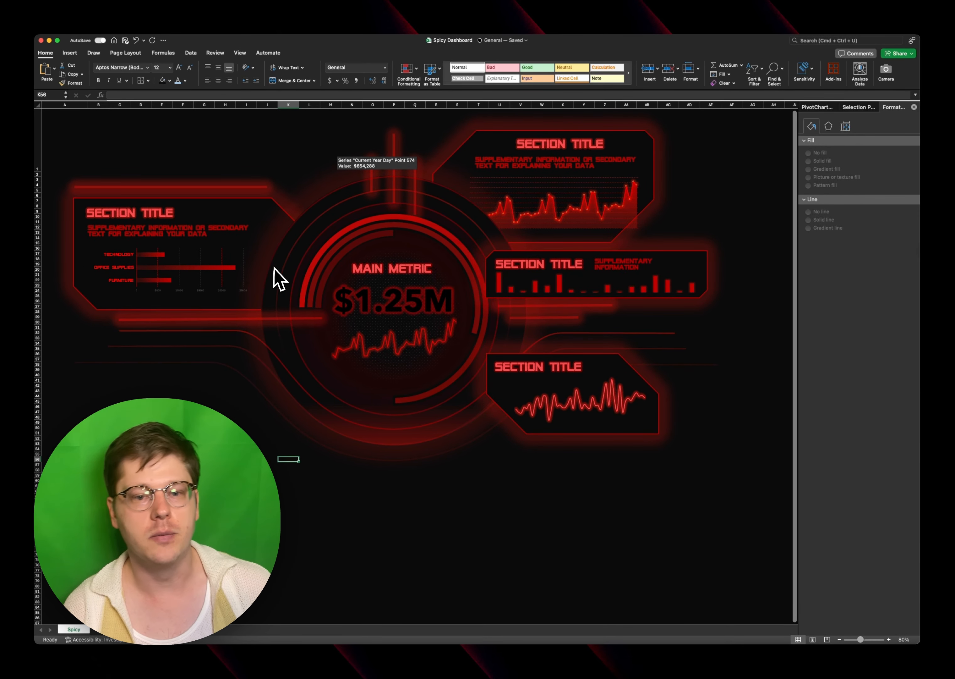
scroll(265, 272, "up", 1)
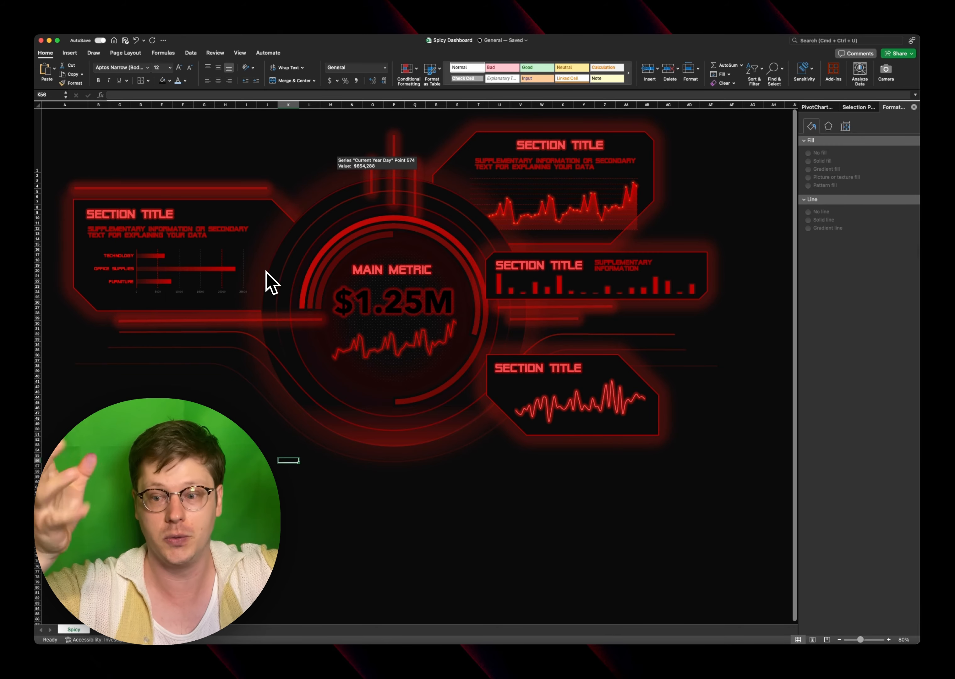
left_click(211, 396)
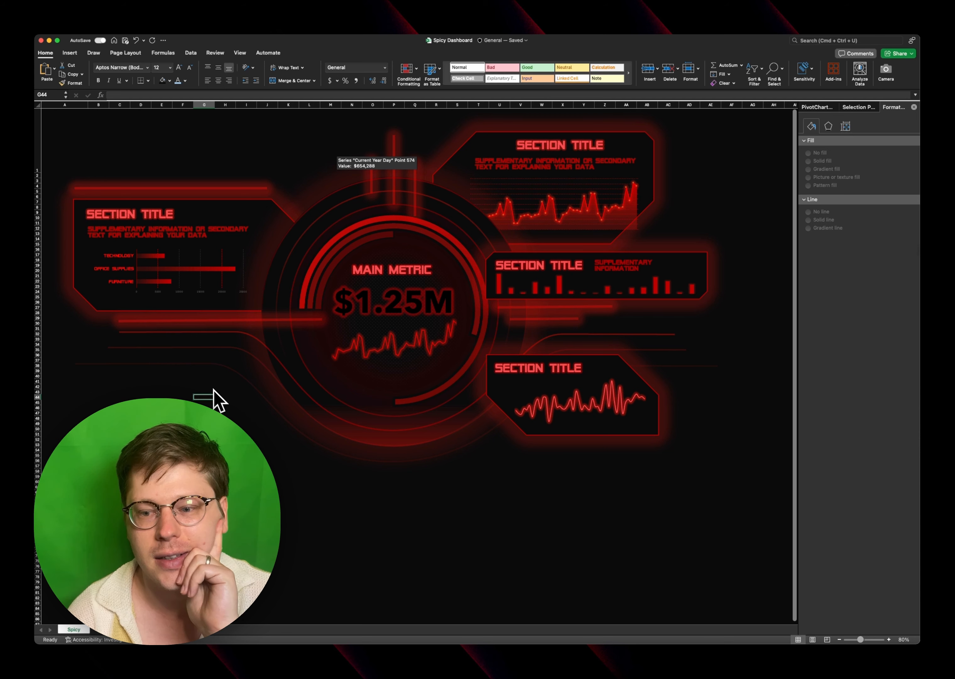